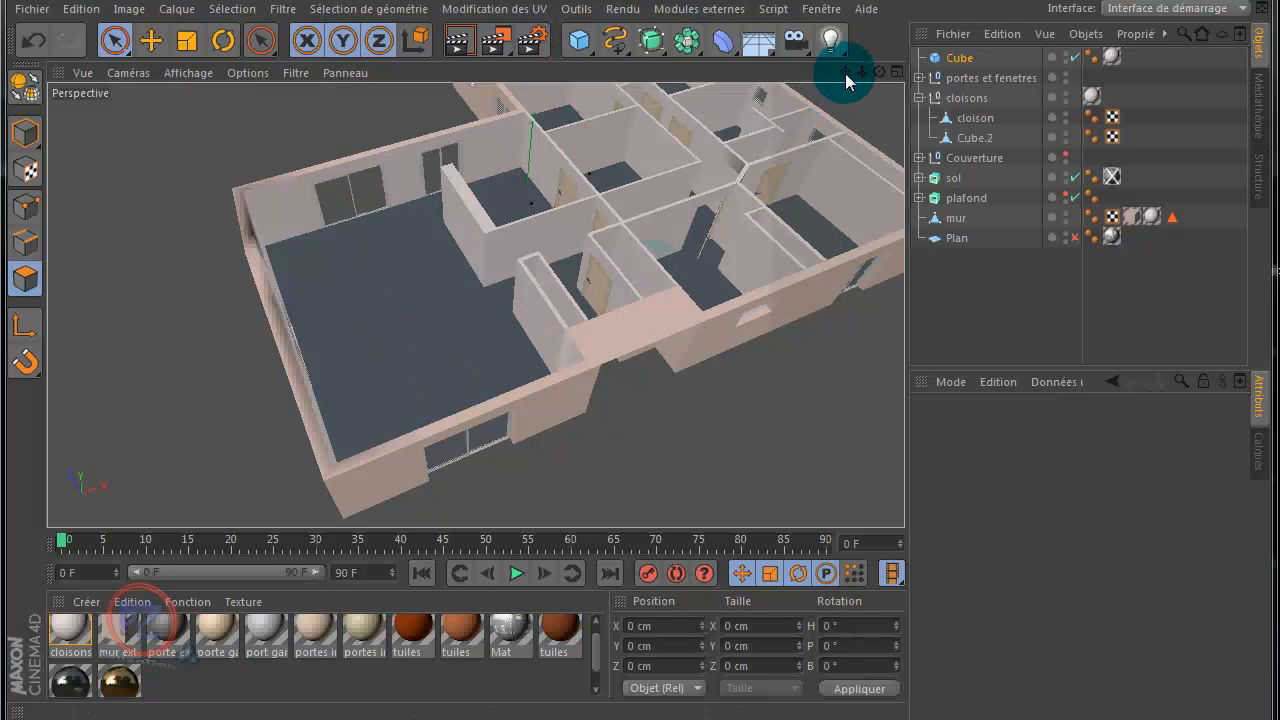
# Step: Convert the sol floor extrusion into an editable polygon object while working in the top view
pyautogui.moveTo(845, 72); pyautogui.dragTo(643, 349)
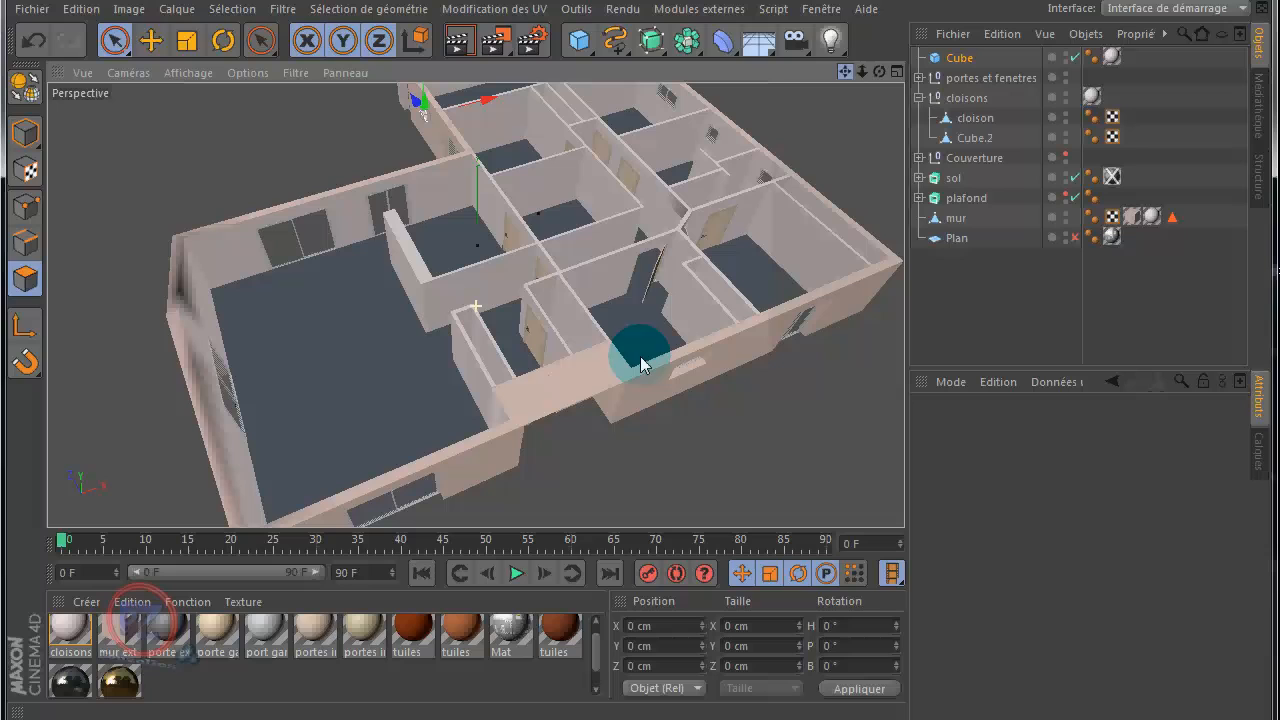
pyautogui.click(895, 72)
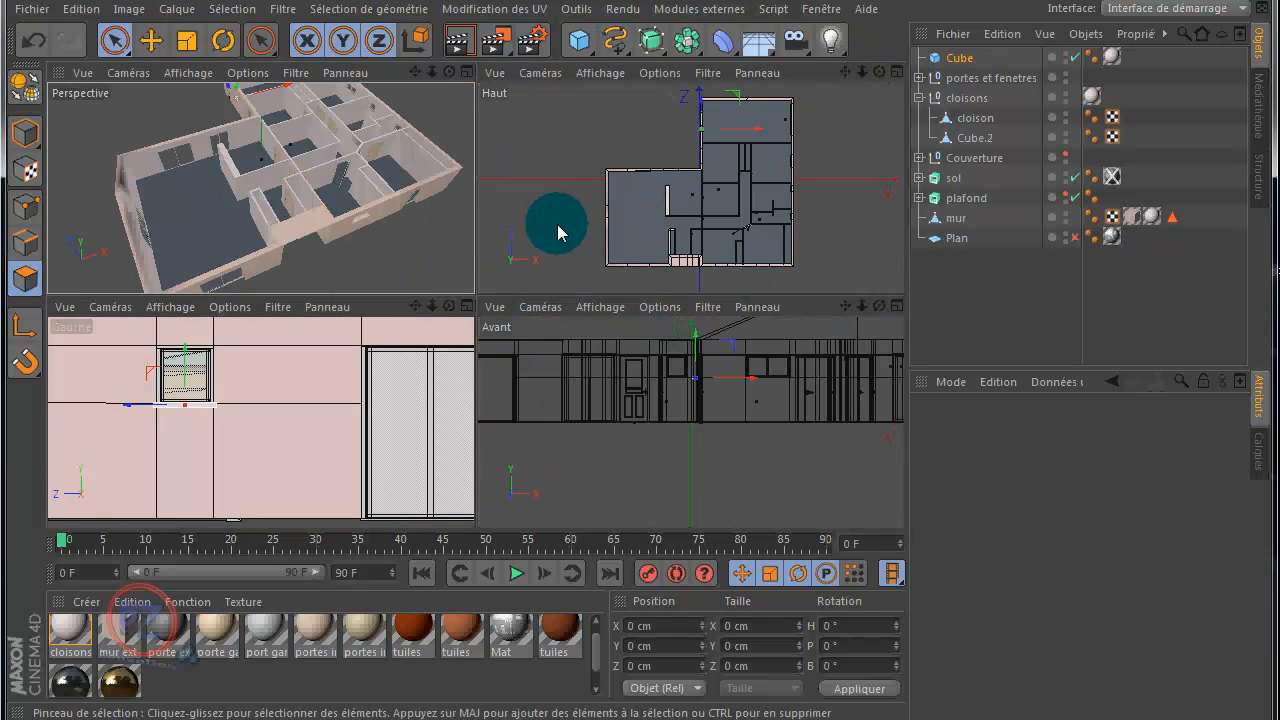
pyautogui.middleClick(557, 225)
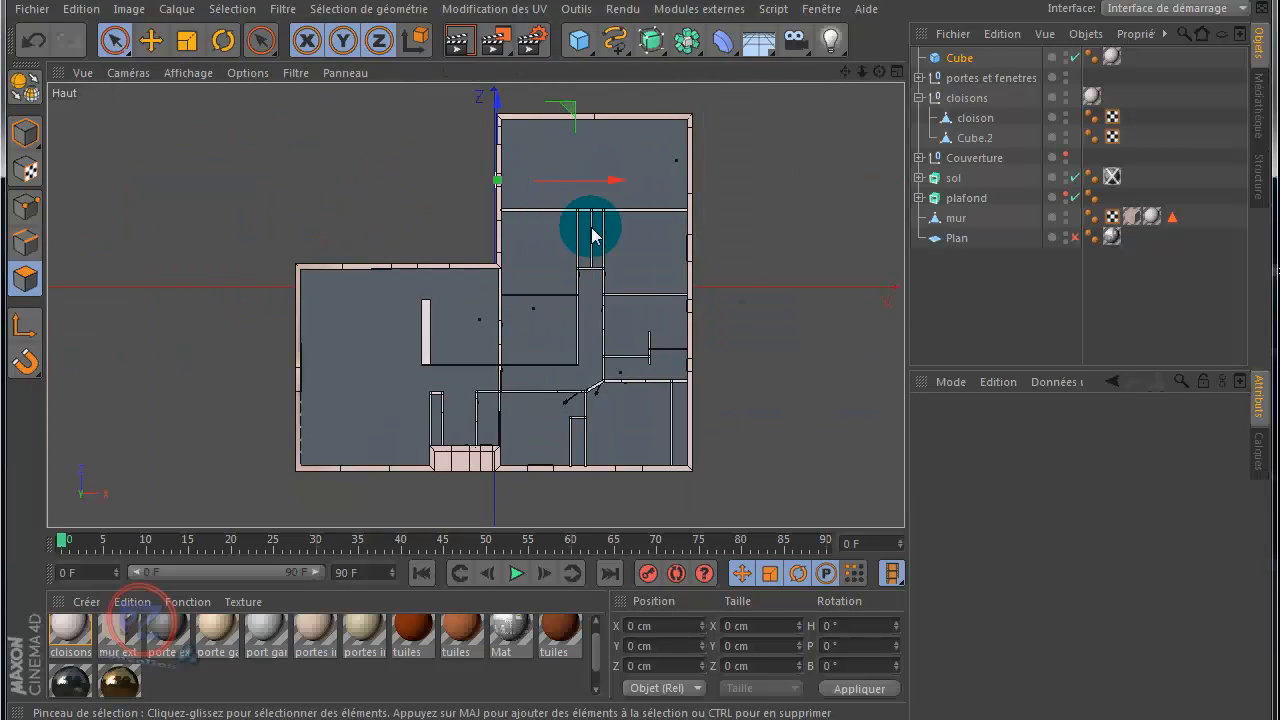
pyautogui.scroll(-1, 672, 243)
pyautogui.scroll(1, 731, 245)
pyautogui.scroll(2, 731, 246)
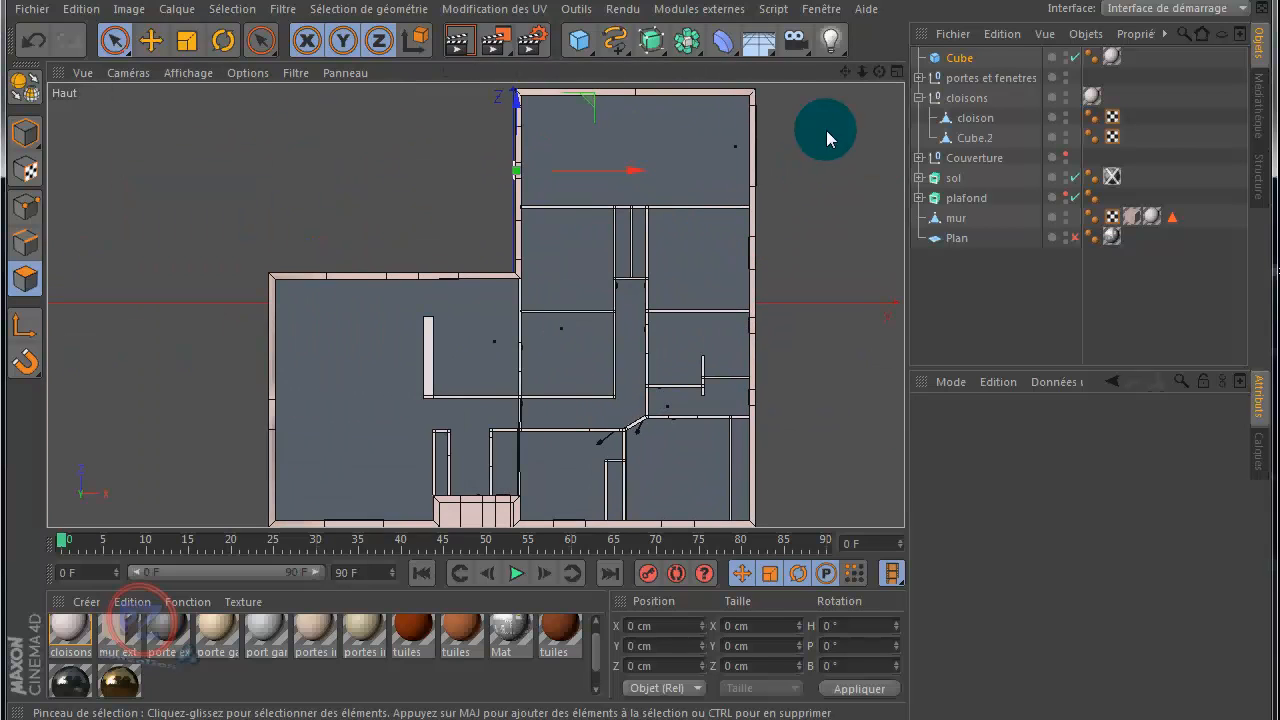
pyautogui.moveTo(842, 72); pyautogui.dragTo(641, 352)
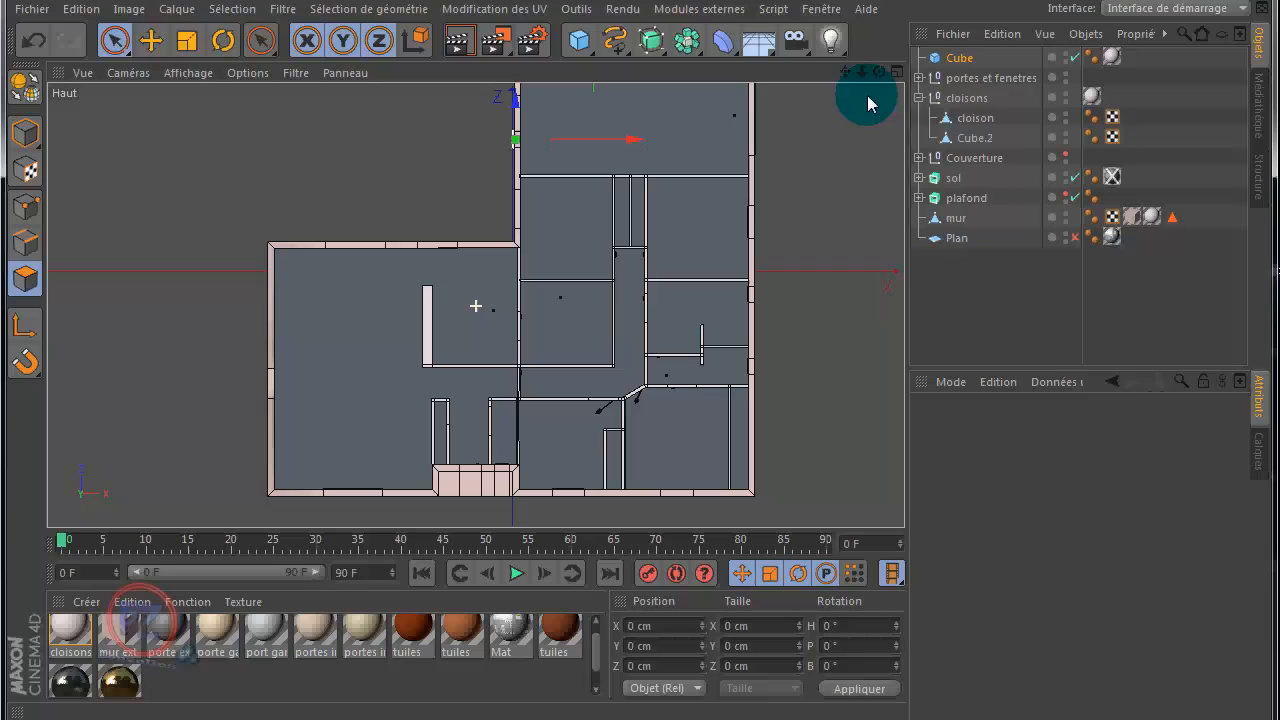
pyautogui.click(956, 179)
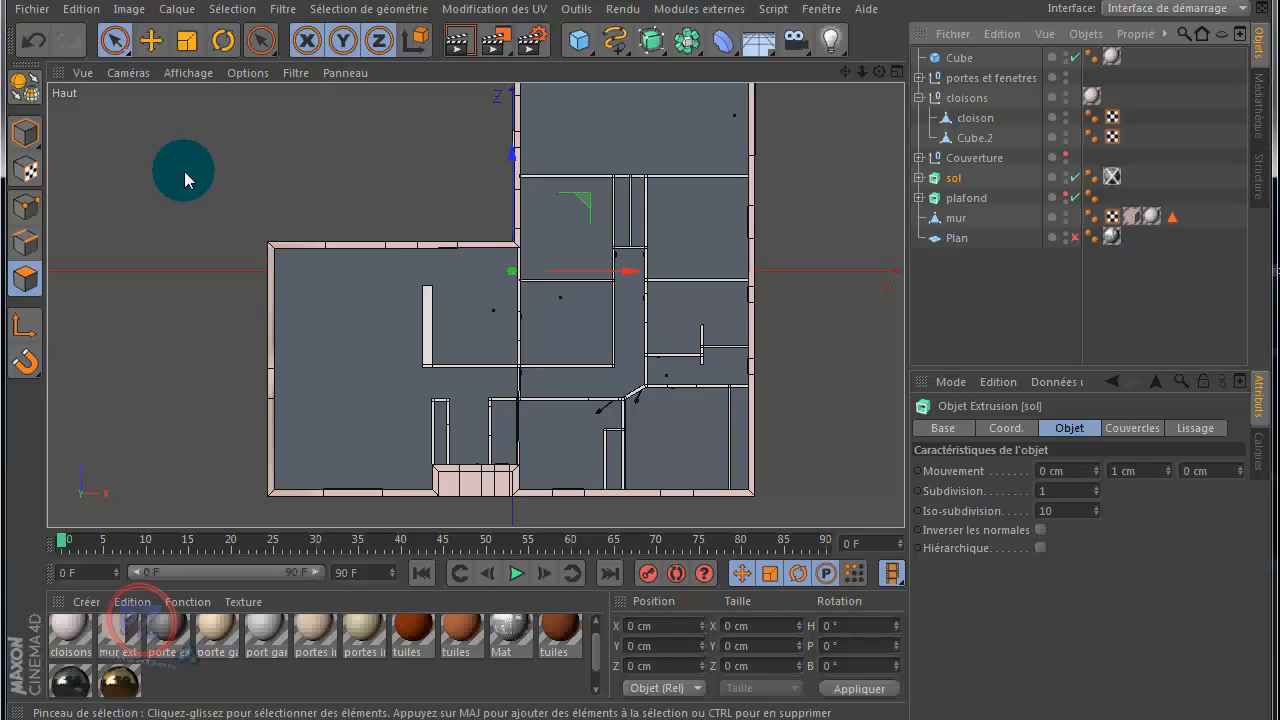
pyautogui.click(28, 90)
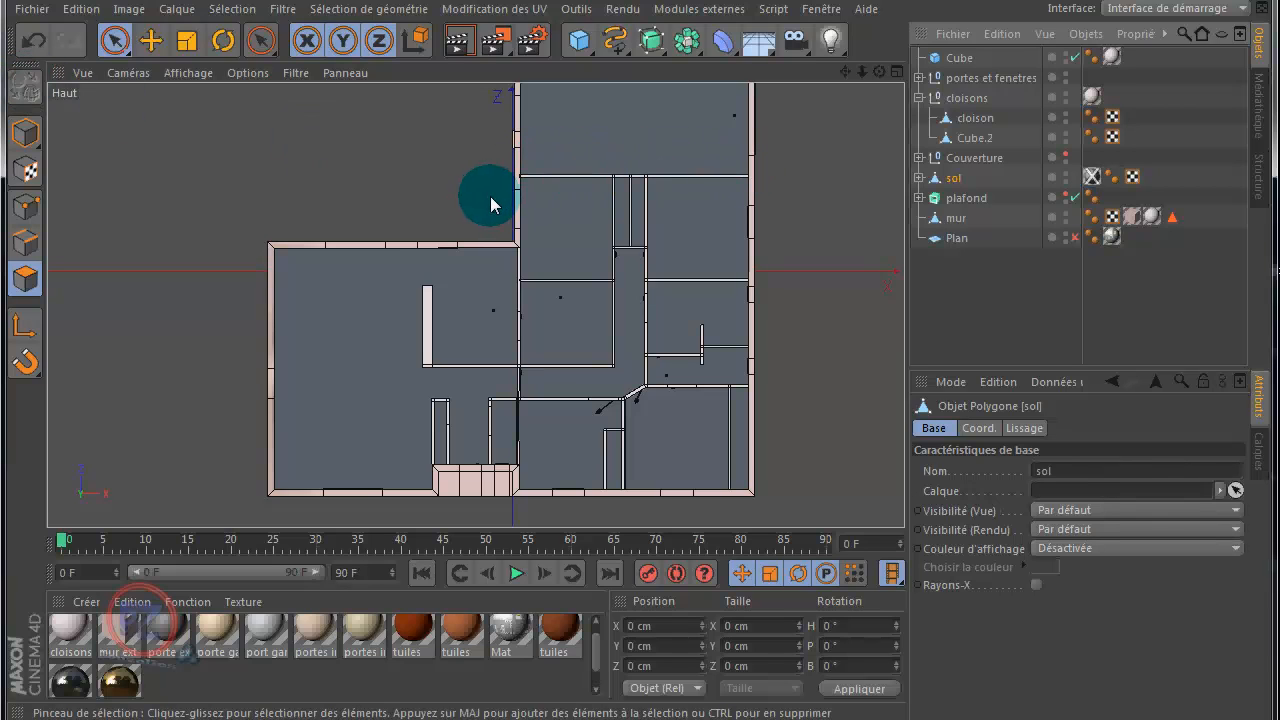
# Step: Activate the Knife tool and set its mode to Boucle
pyautogui.press('k')
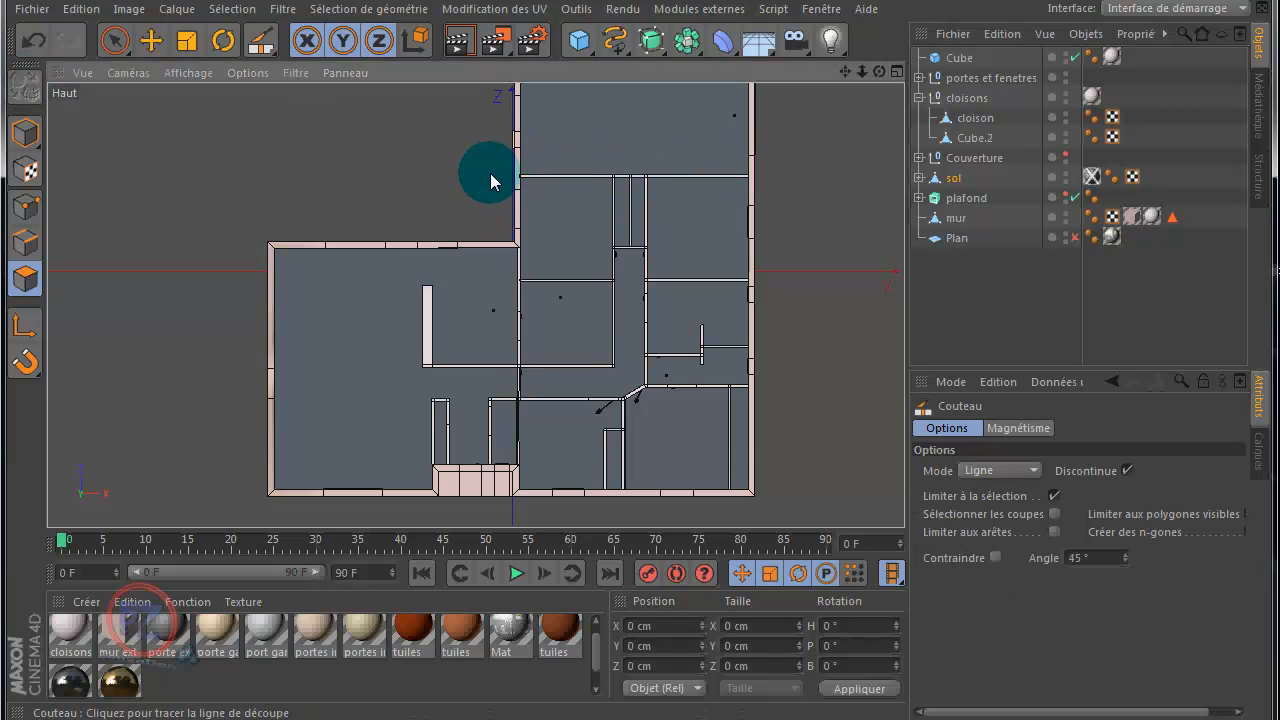
pyautogui.click(1040, 470)
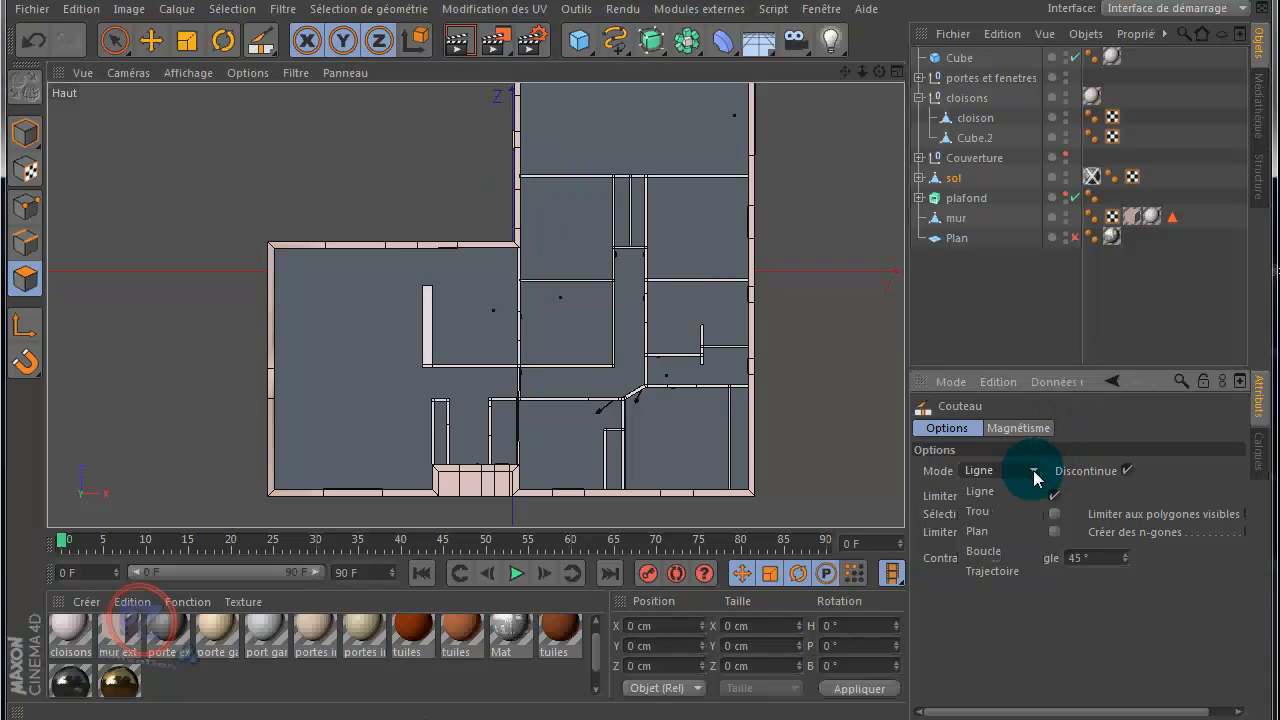
pyautogui.click(1000, 551)
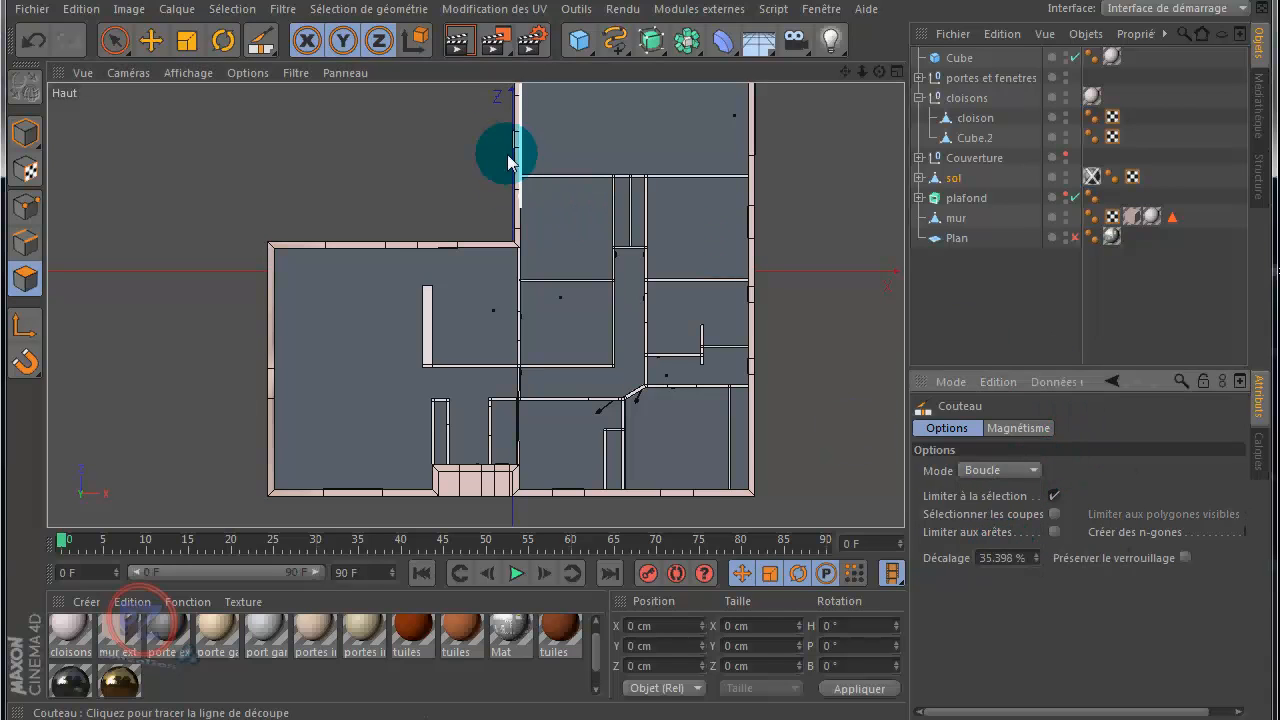
pyautogui.scroll(5, 480, 178)
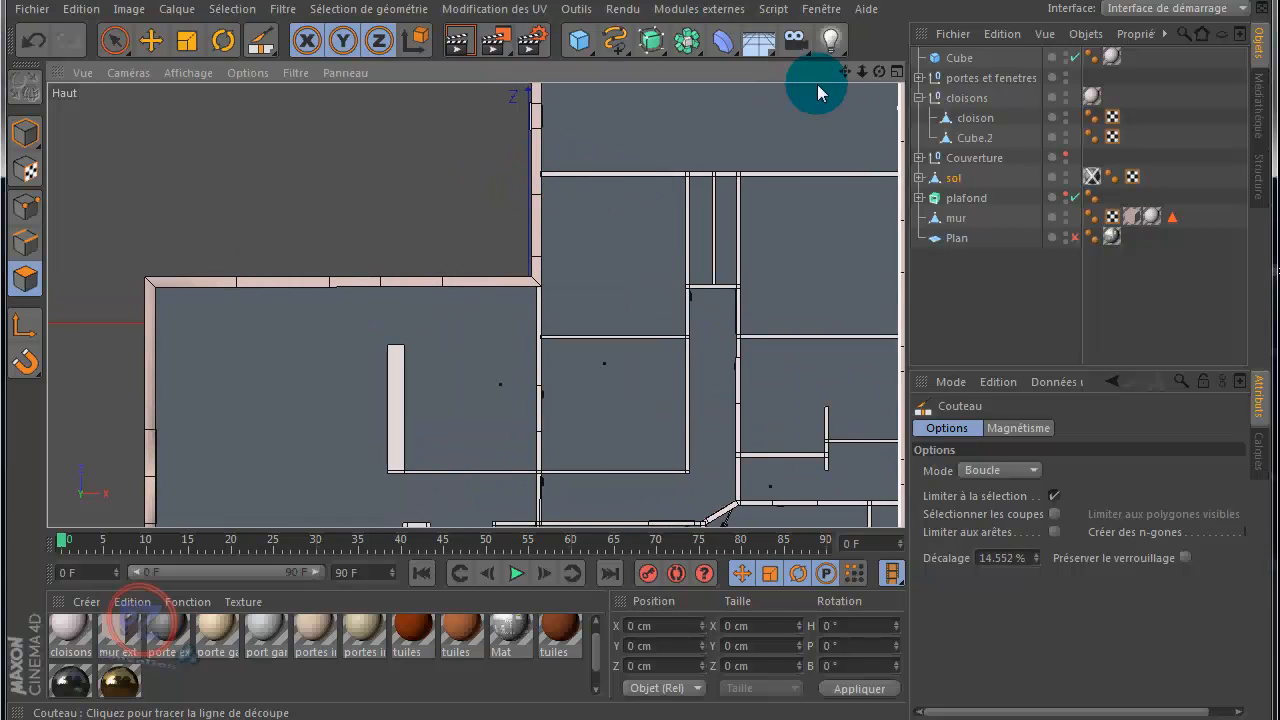
pyautogui.moveTo(845, 71); pyautogui.dragTo(771, 87)
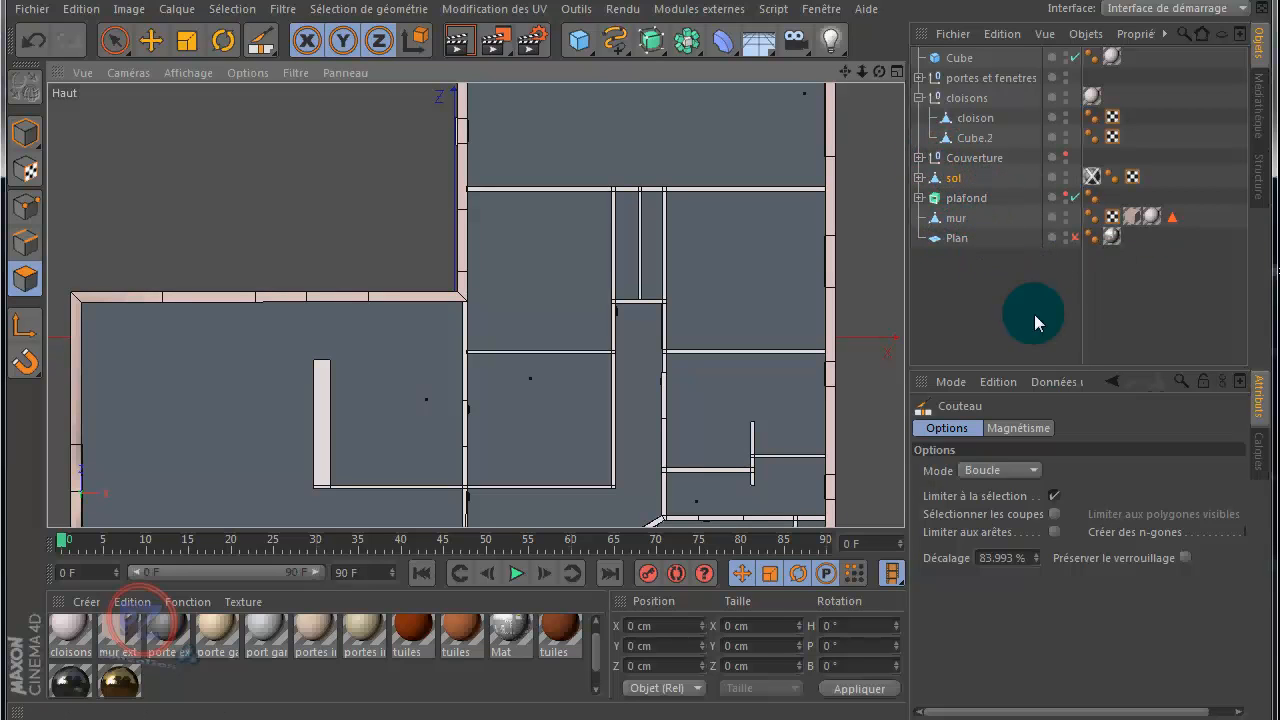
# Step: Enable the Plan reference drawing and hide the mur and cloison objects in the viewport
pyautogui.click(1074, 239)
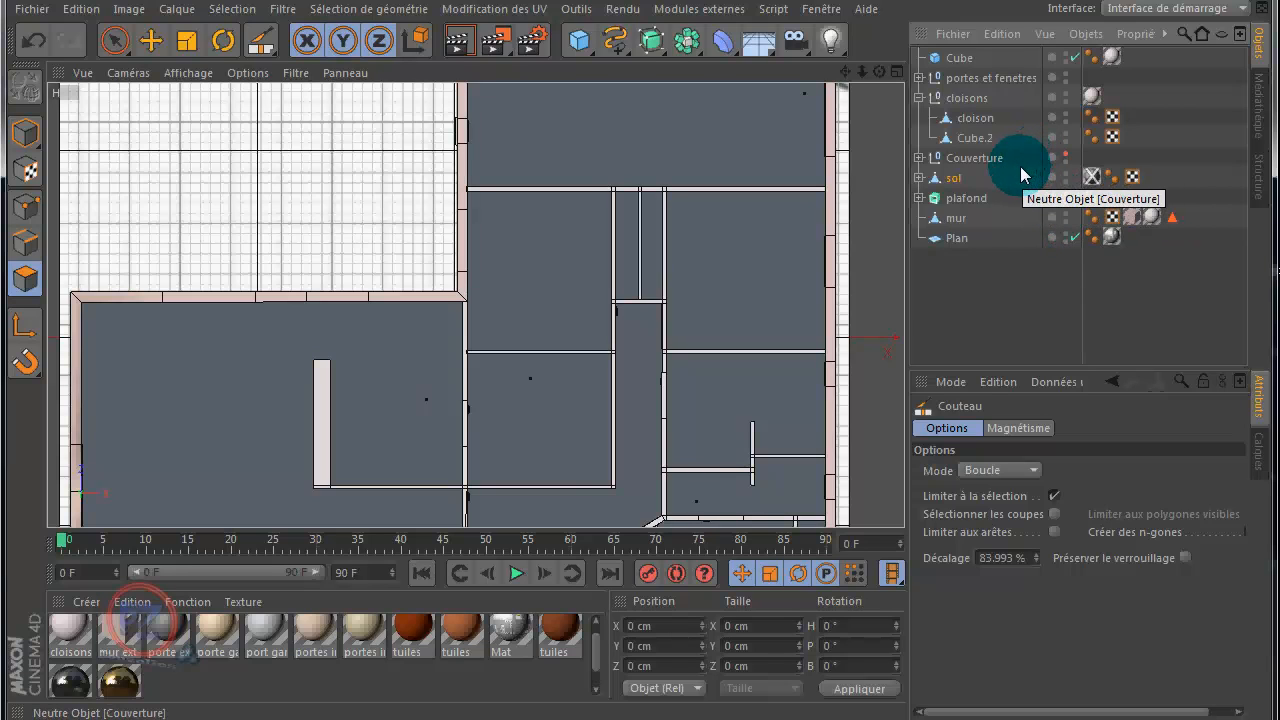
pyautogui.click(1071, 221)
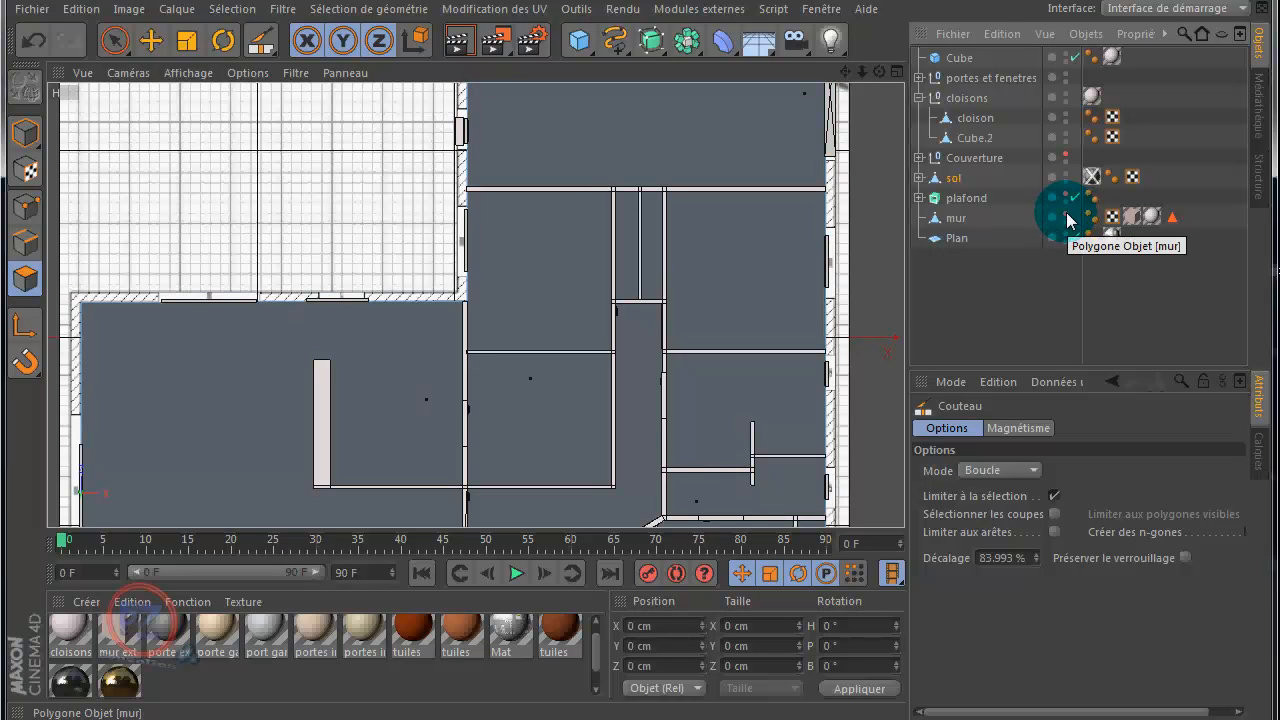
pyautogui.click(1066, 117)
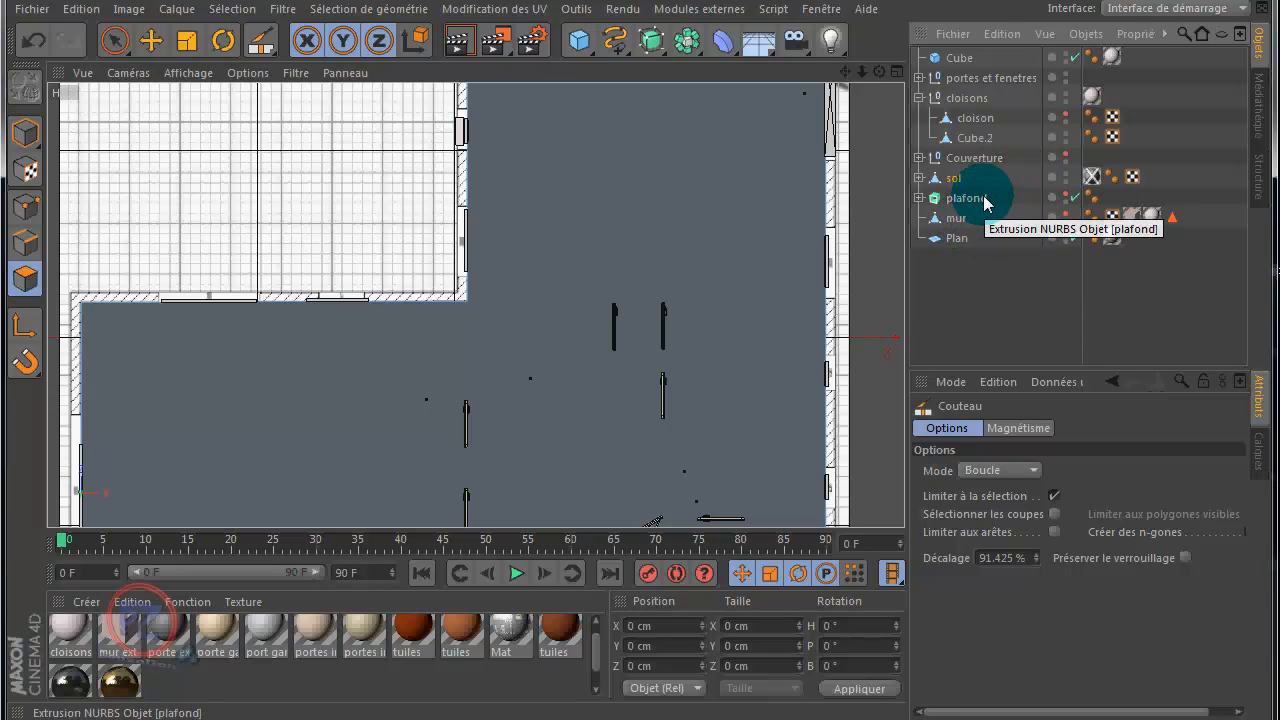
# Step: Put the sol object into point mode and activate the Knife tool for it
pyautogui.click(953, 182)
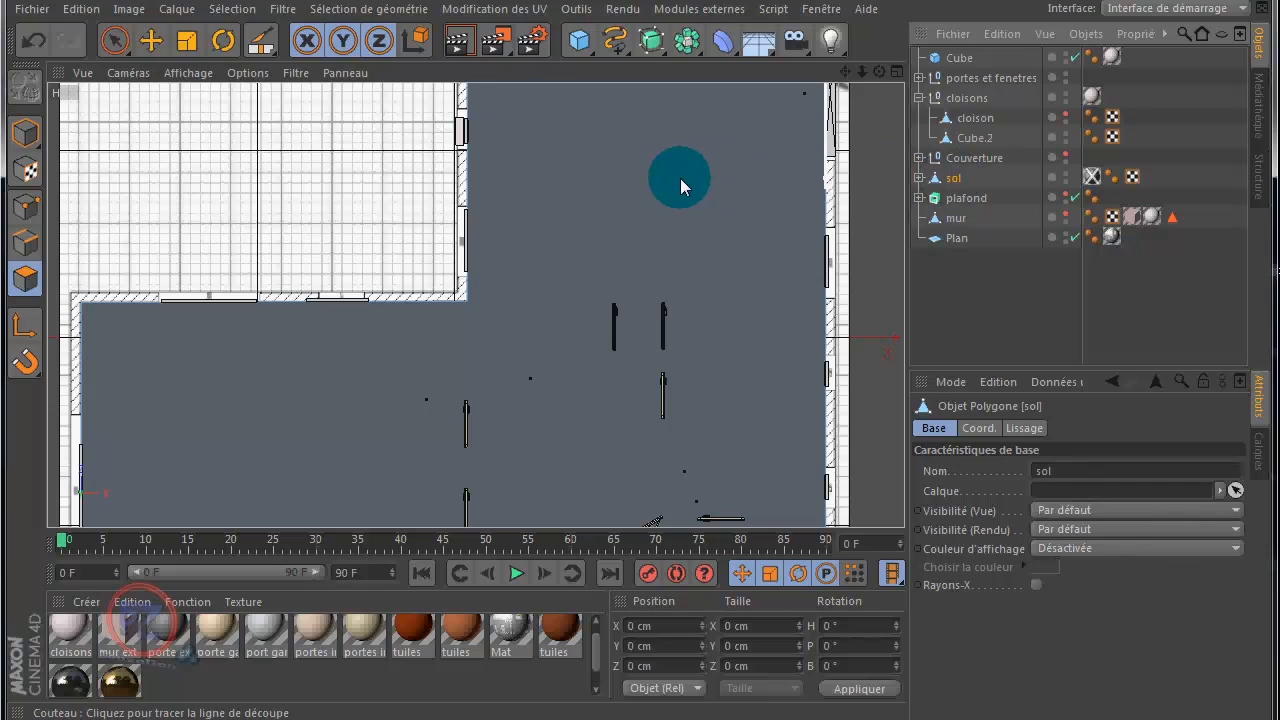
pyautogui.click(27, 206)
pyautogui.click(588, 152)
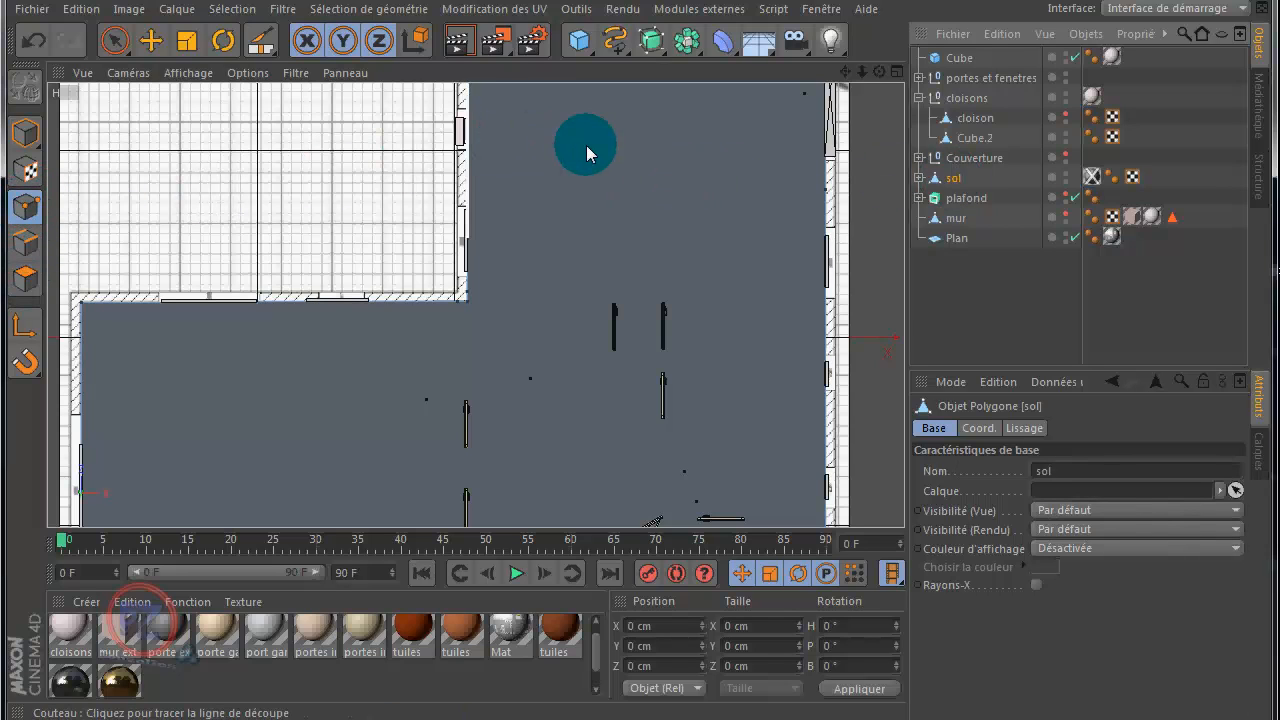
pyautogui.click(260, 40)
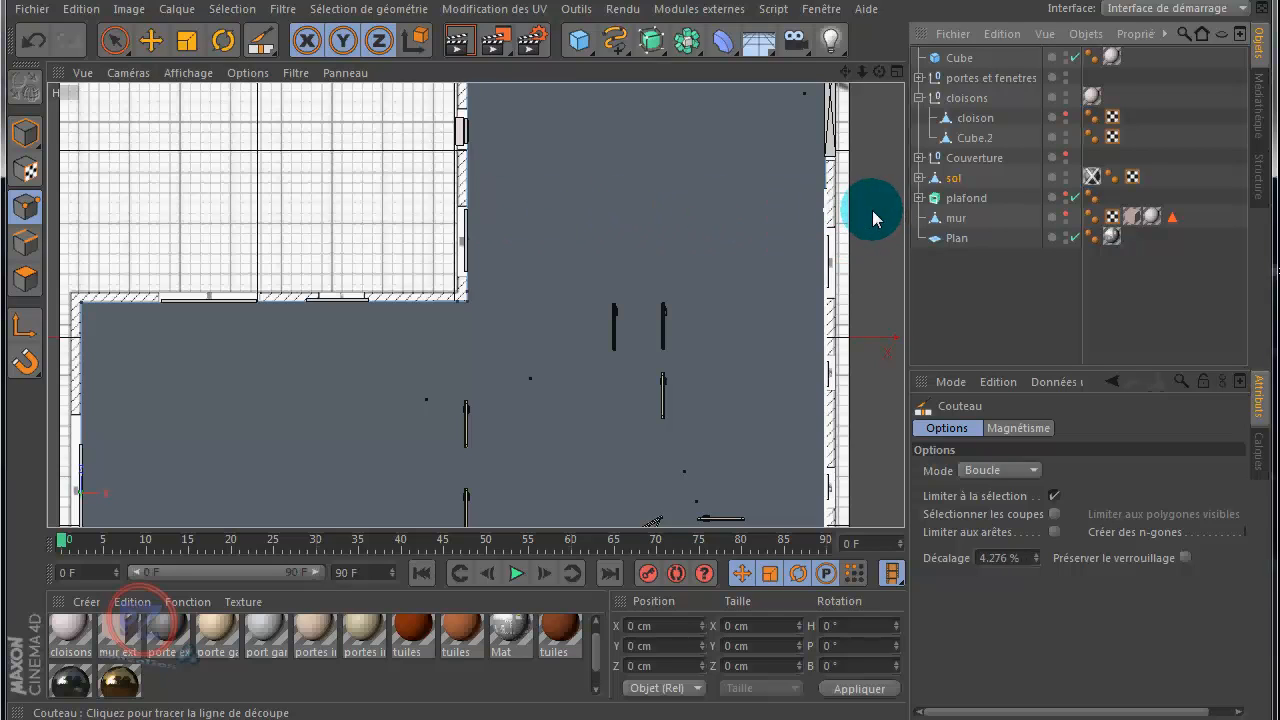
# Step: Hide sol to reveal the plan and draw a Knife cut in Ligne mode across the house along the wall above bedrooms Ch1 and Ch2
pyautogui.click(1066, 175)
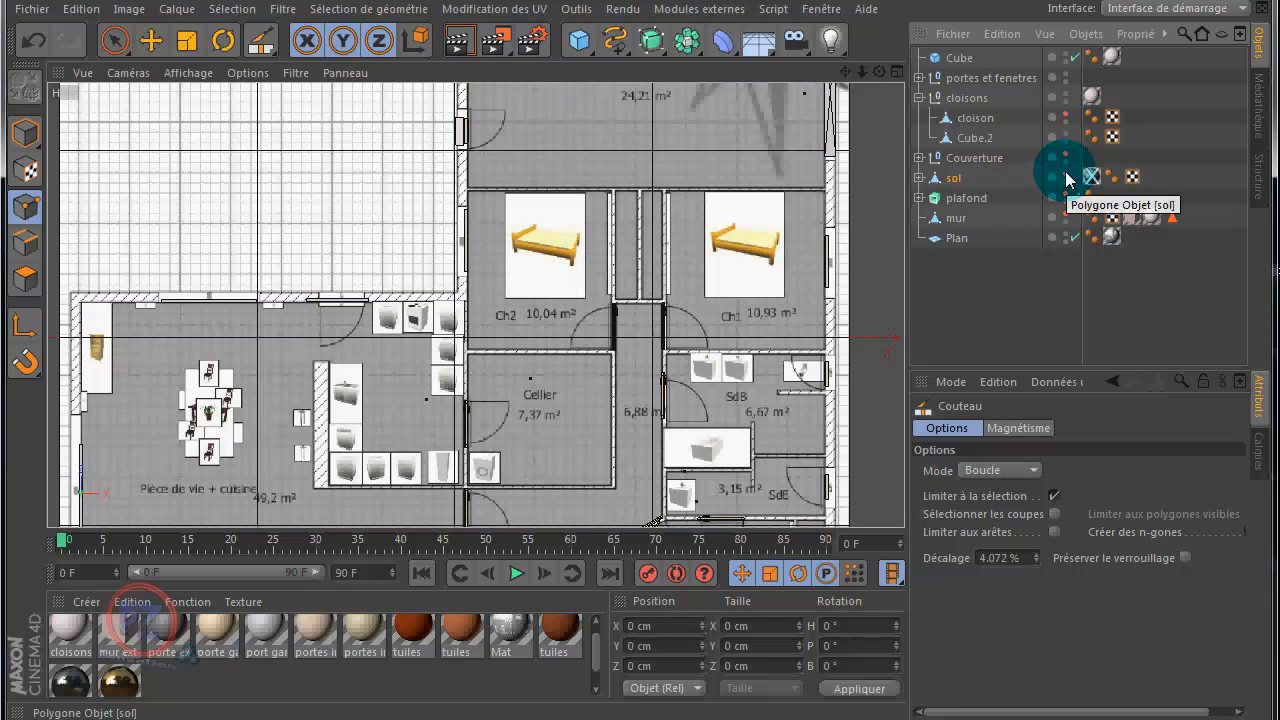
pyautogui.click(955, 180)
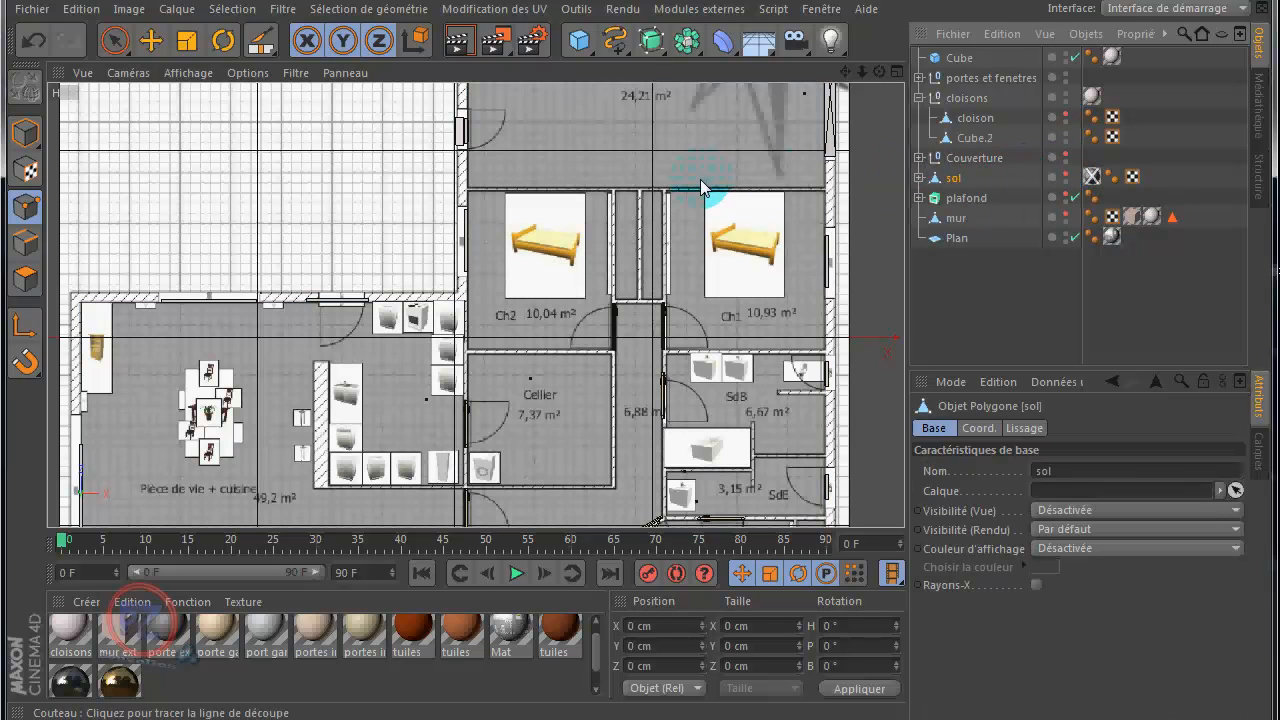
pyautogui.scroll(2, 700, 179)
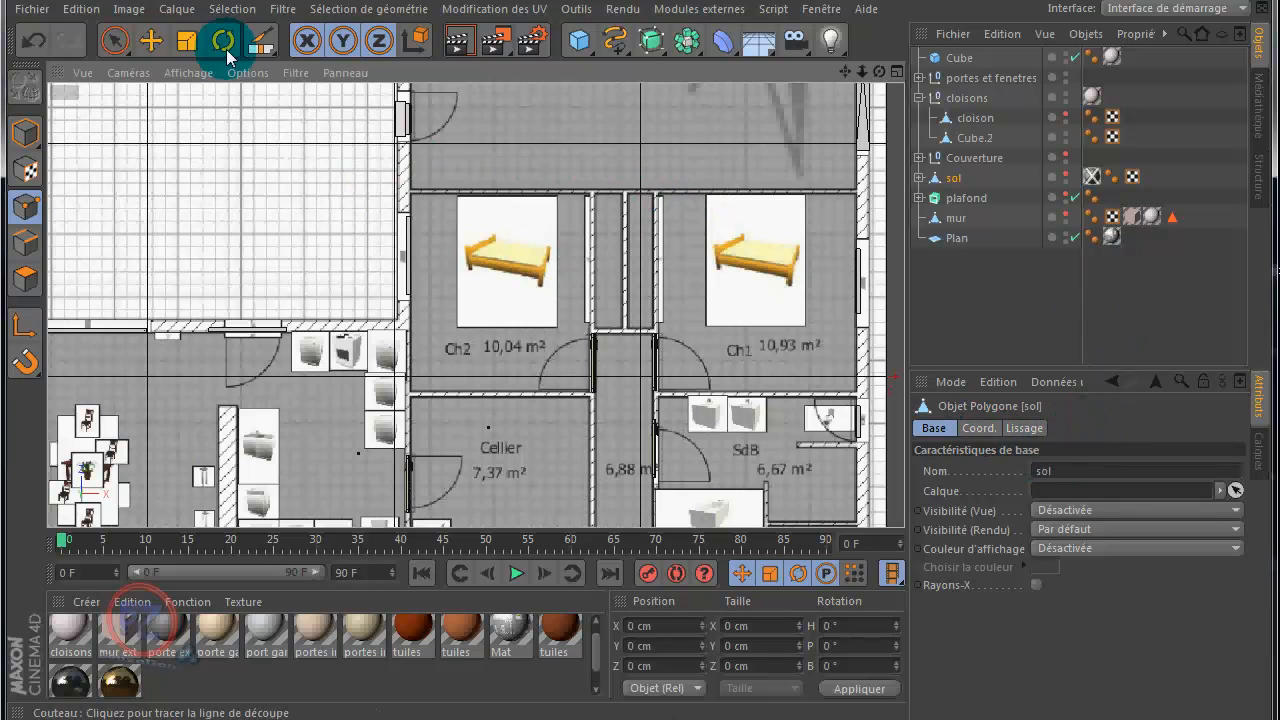
pyautogui.click(266, 40)
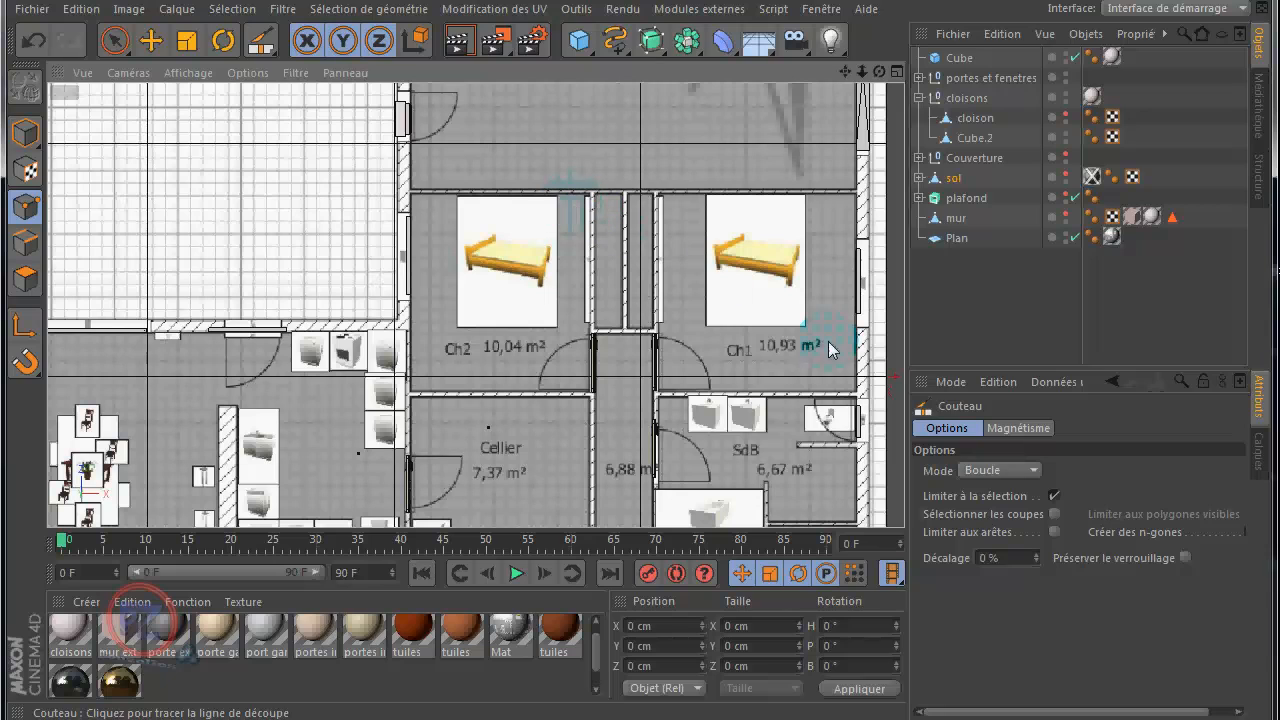
pyautogui.click(1033, 470)
pyautogui.click(1035, 491)
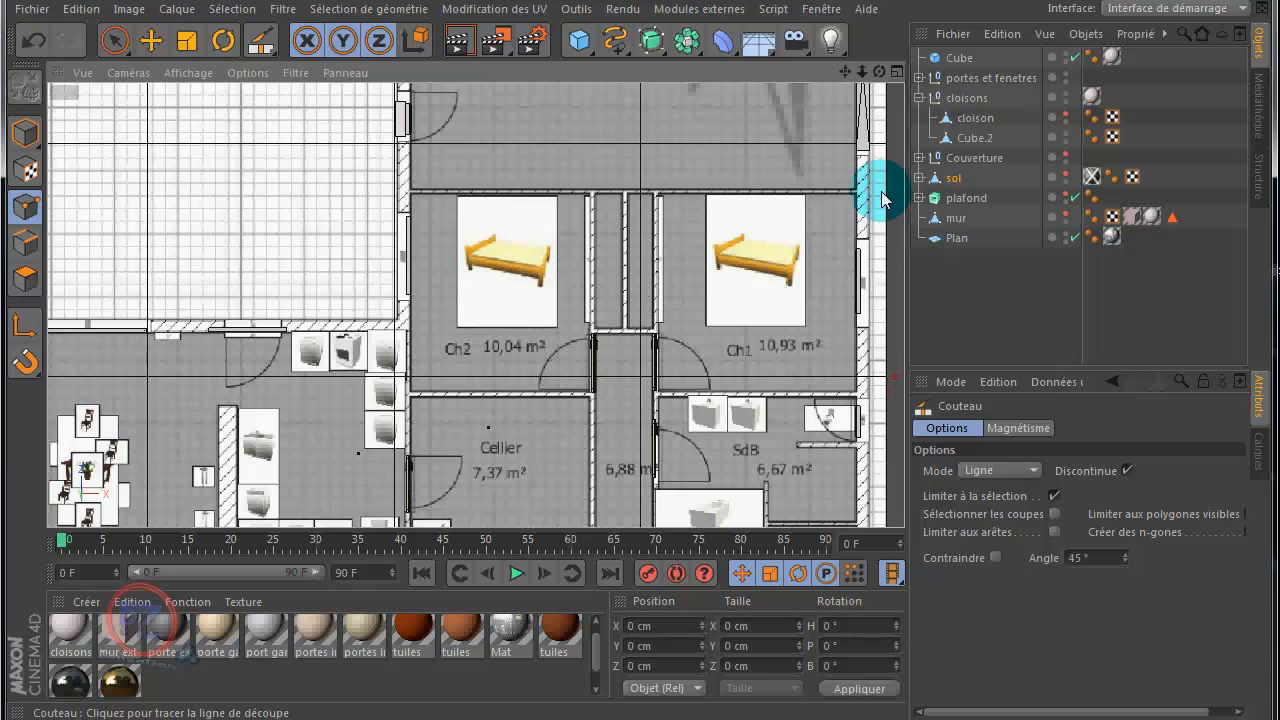
pyautogui.moveTo(881, 191); pyautogui.dragTo(324, 200)
pyautogui.scroll(-3, 315, 202)
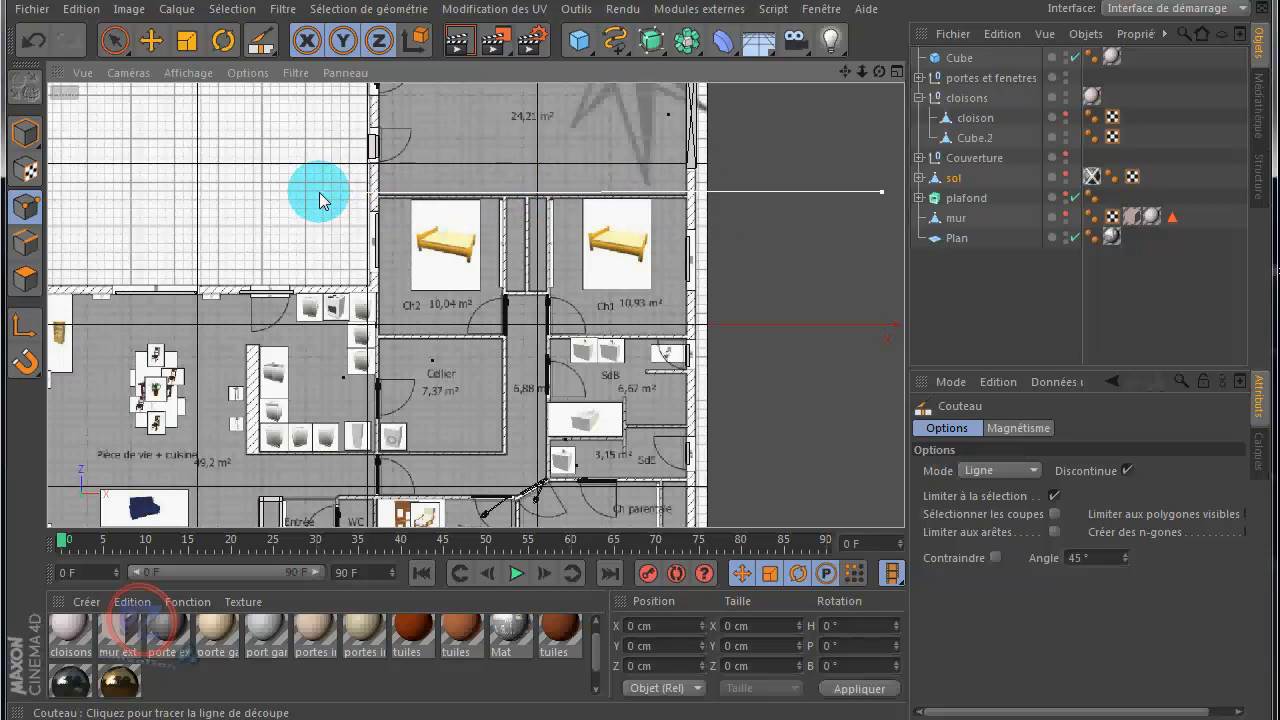
pyautogui.moveTo(320, 200); pyautogui.dragTo(320, 200)
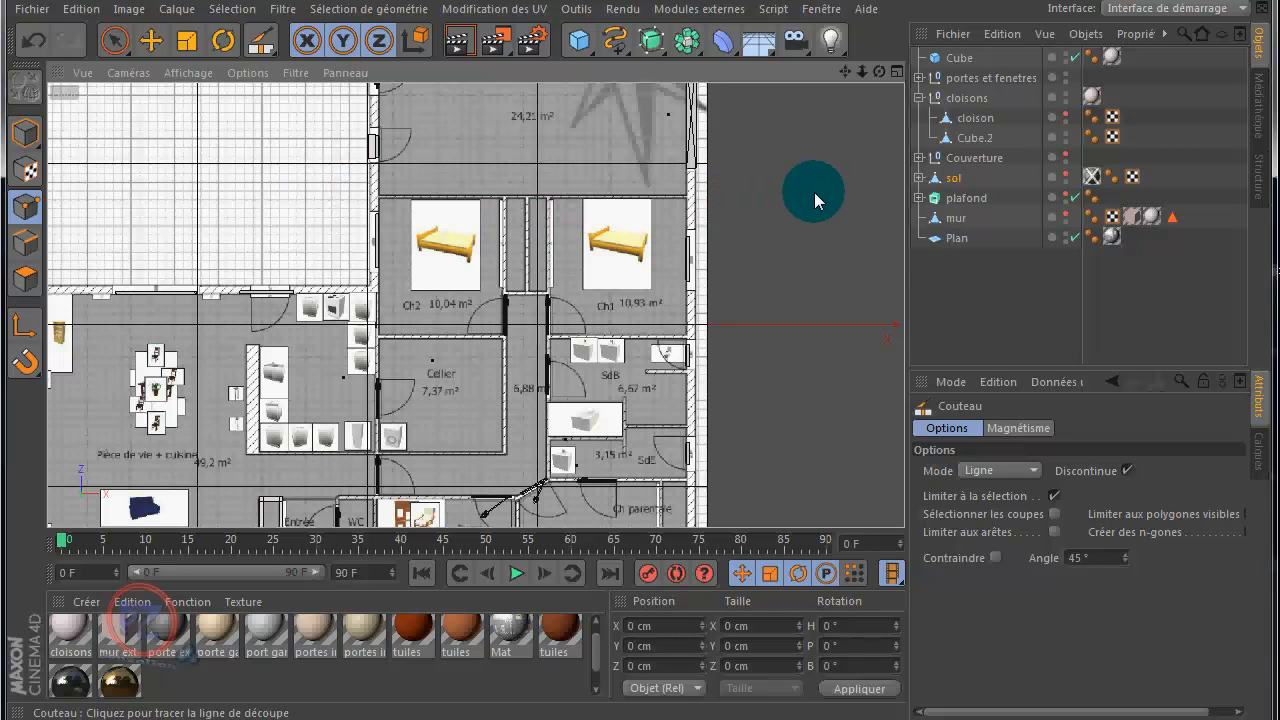
# Step: Make the sol, mur and cloison objects visible again and switch sol to polygon mode
pyautogui.click(1066, 177)
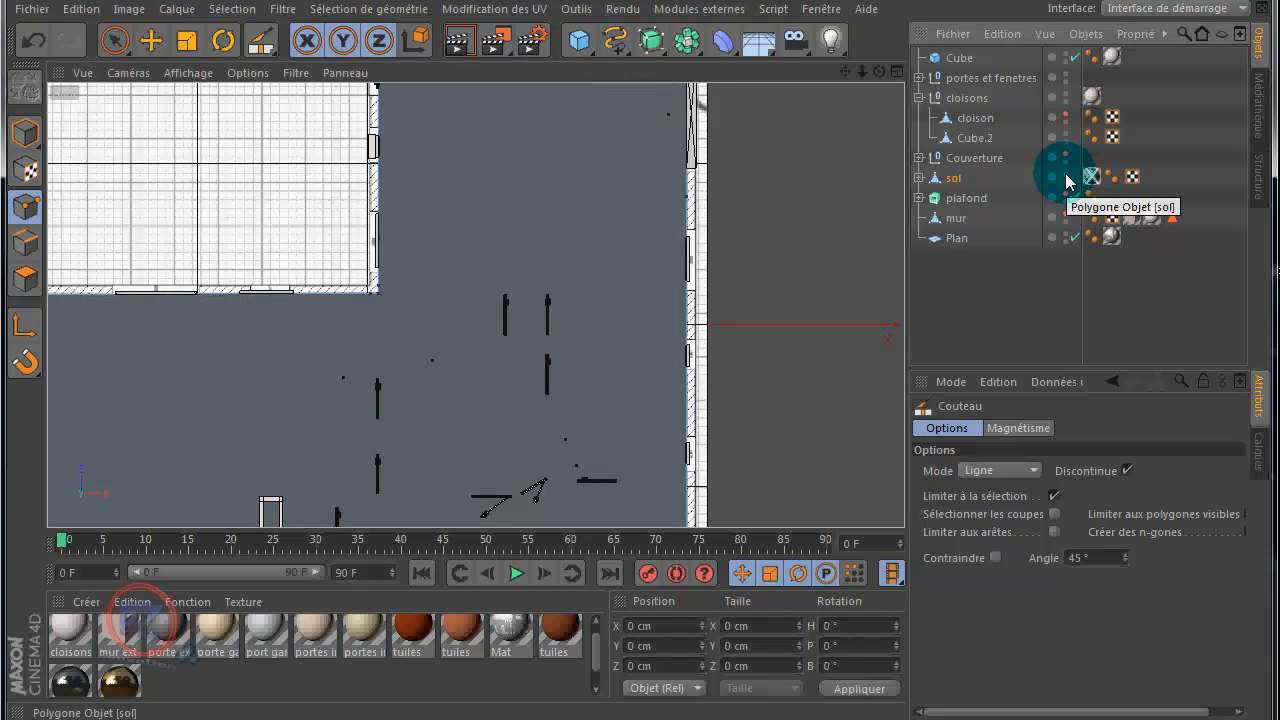
pyautogui.scroll(-2, 781, 237)
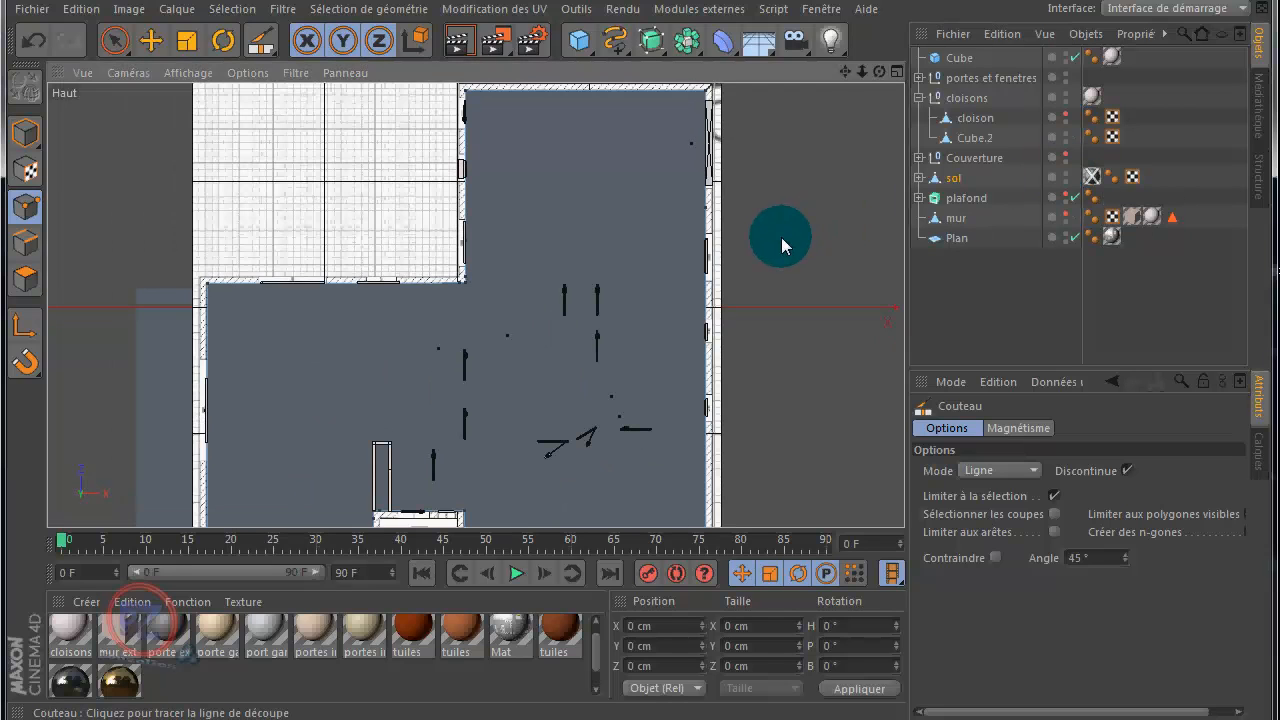
pyautogui.click(26, 243)
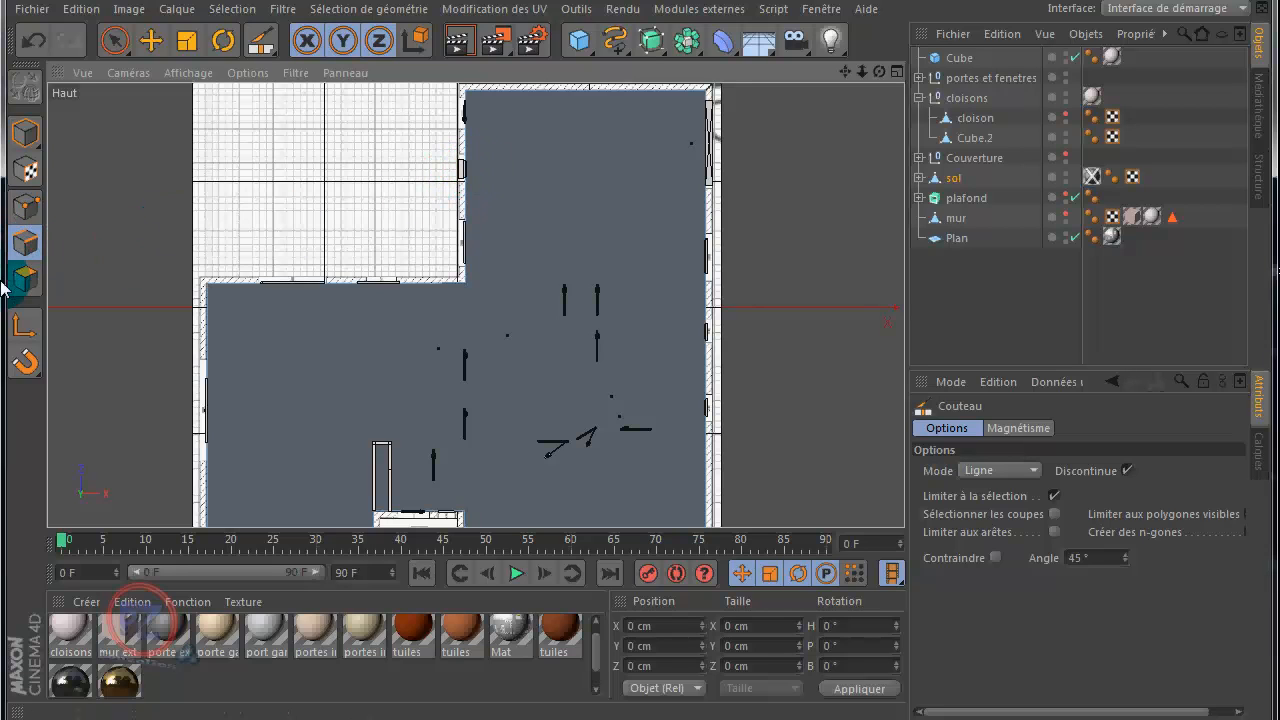
pyautogui.click(27, 281)
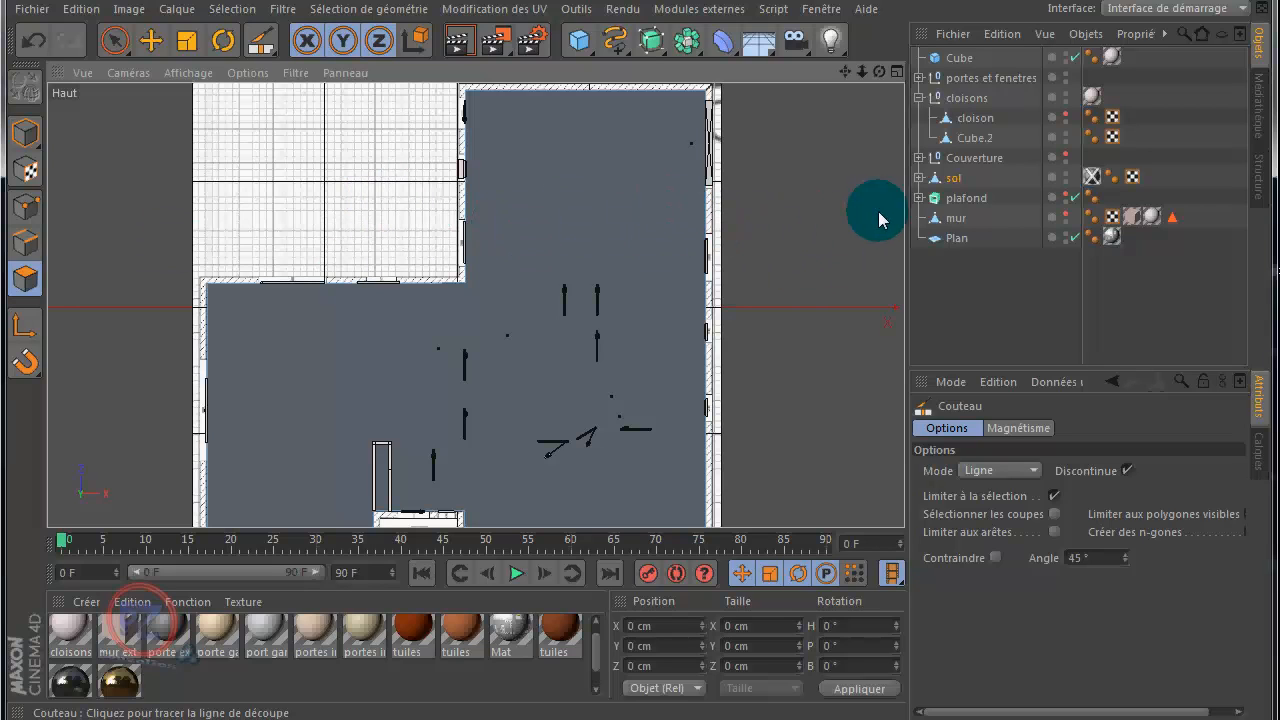
pyautogui.click(1067, 215)
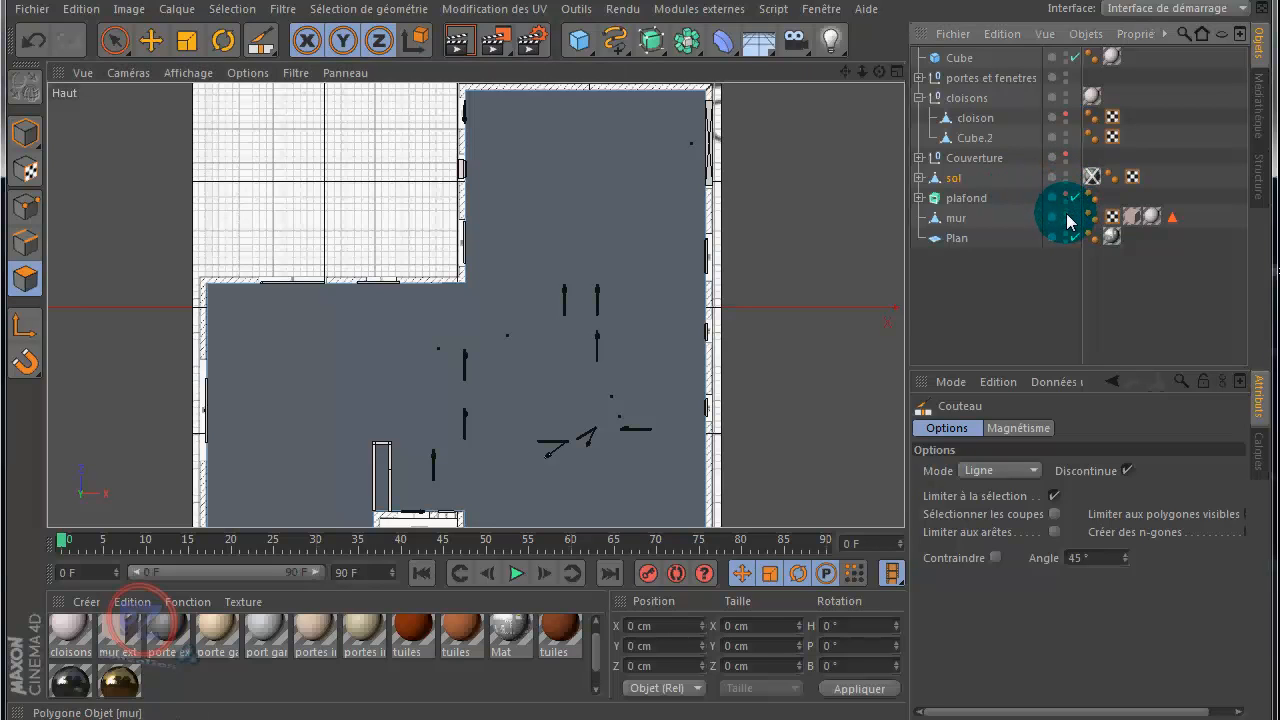
pyautogui.click(1067, 114)
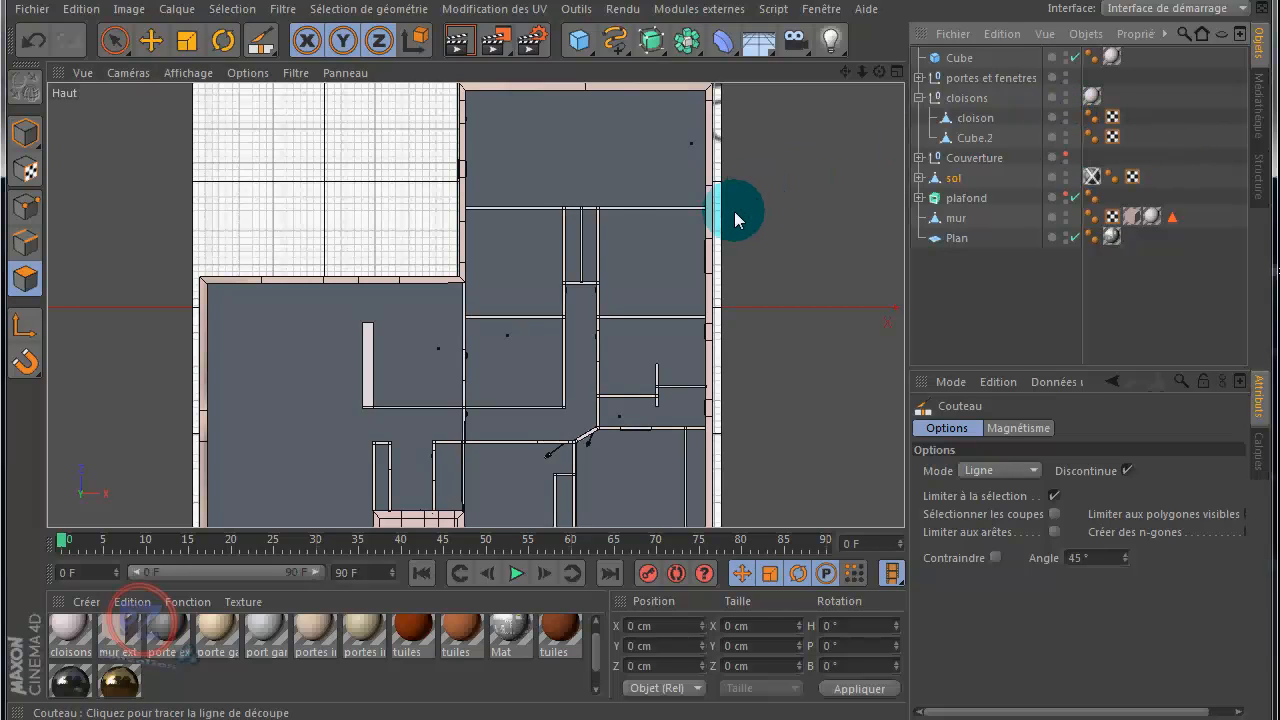
# Step: Return to the full Perspective view and activate the Move tool in model mode for sol
pyautogui.middleClick(104, 145)
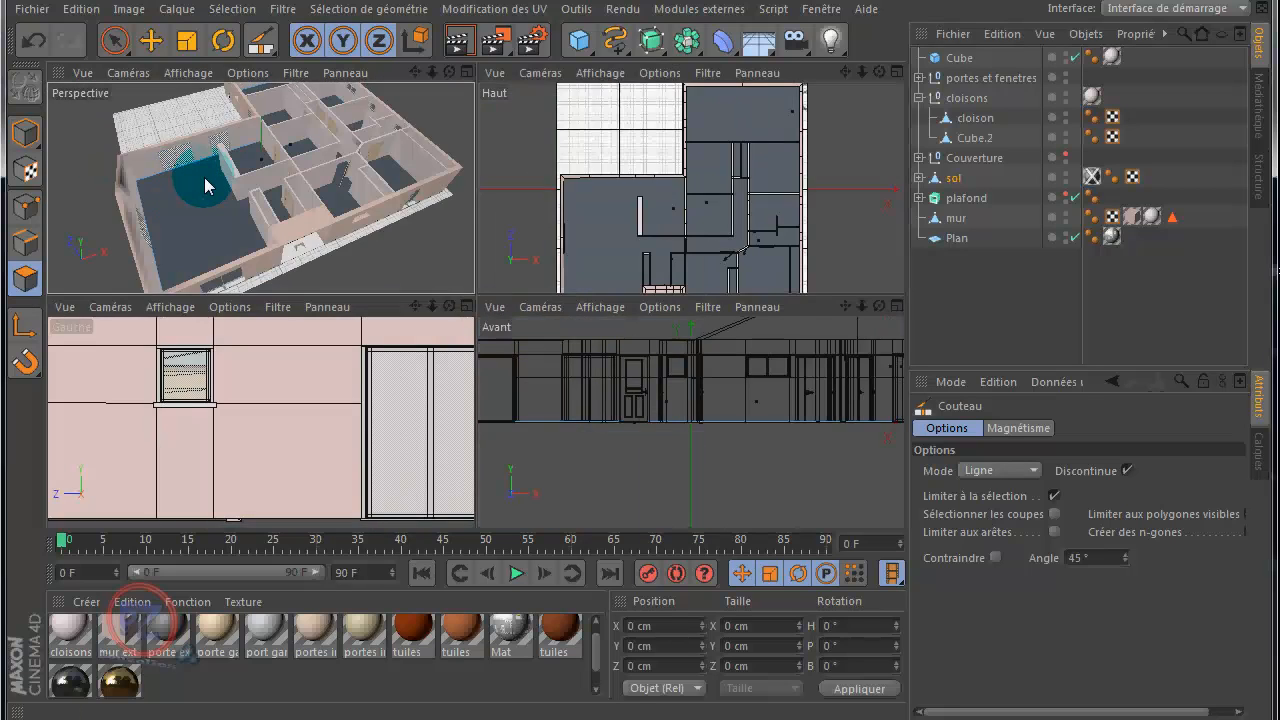
pyautogui.middleClick(194, 177)
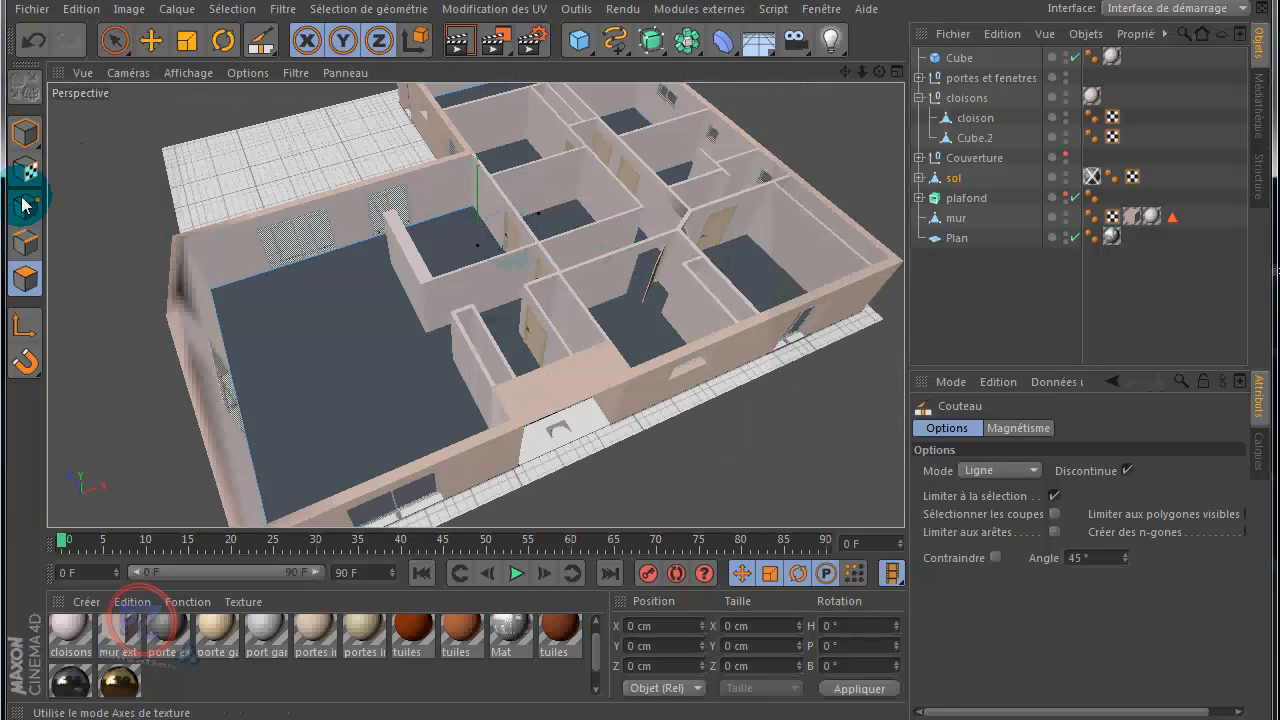
pyautogui.click(151, 41)
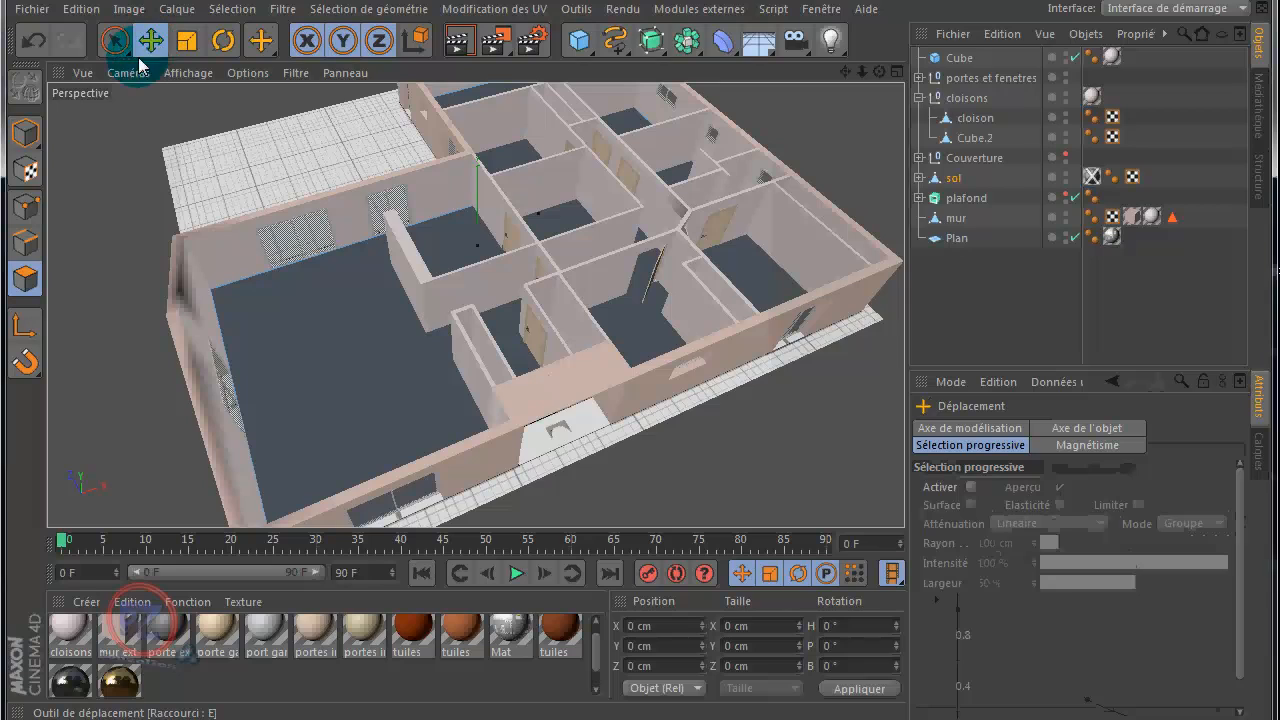
pyautogui.click(26, 133)
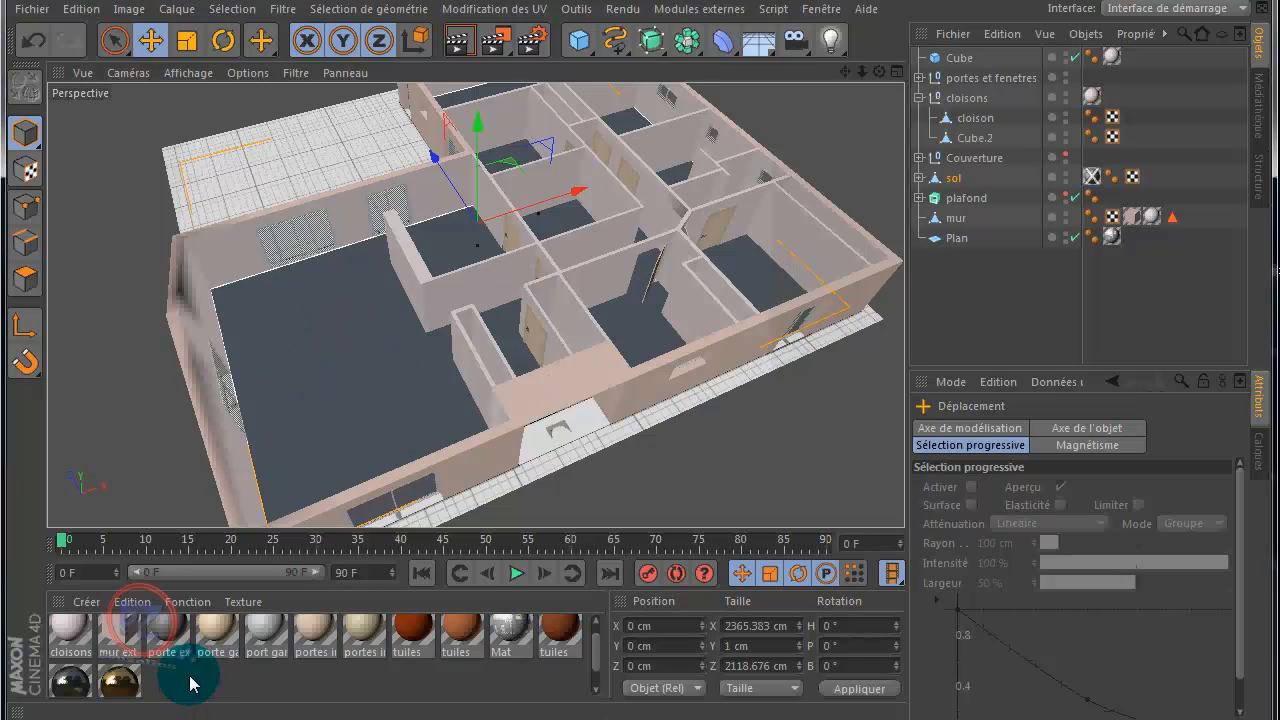
# Step: Create a new material and name it plancher
pyautogui.click(85, 603)
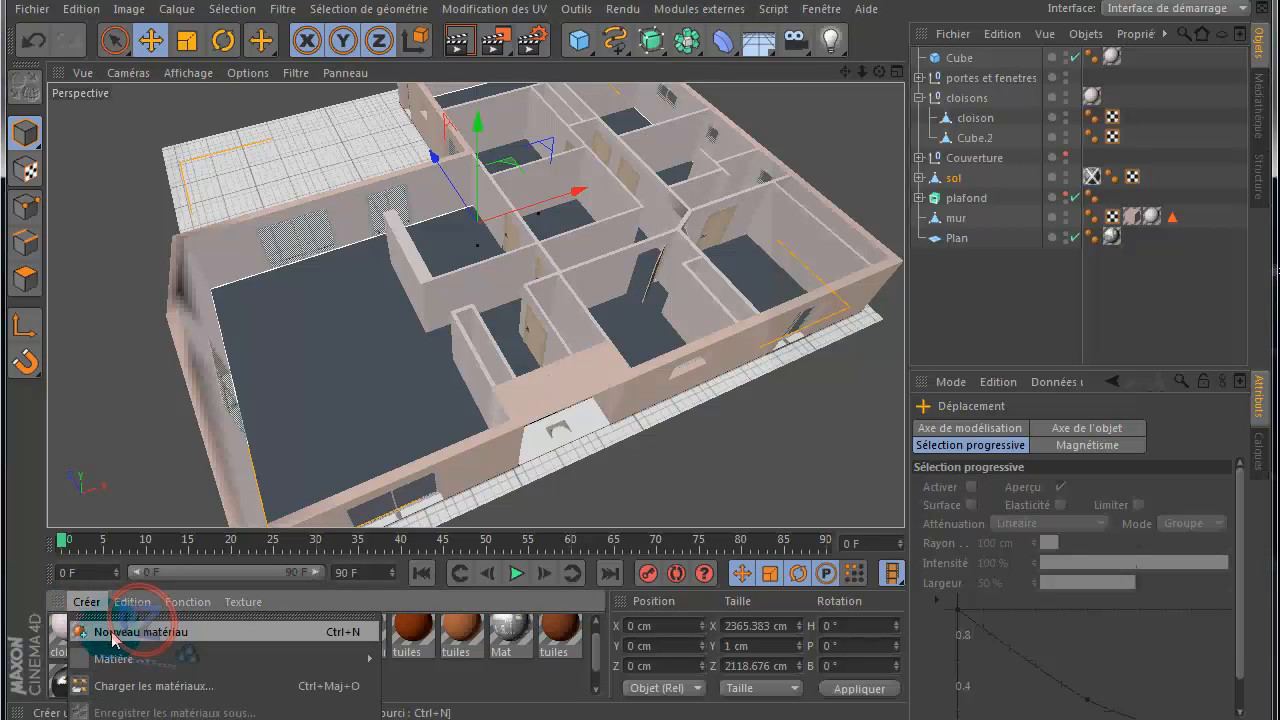
pyautogui.click(114, 633)
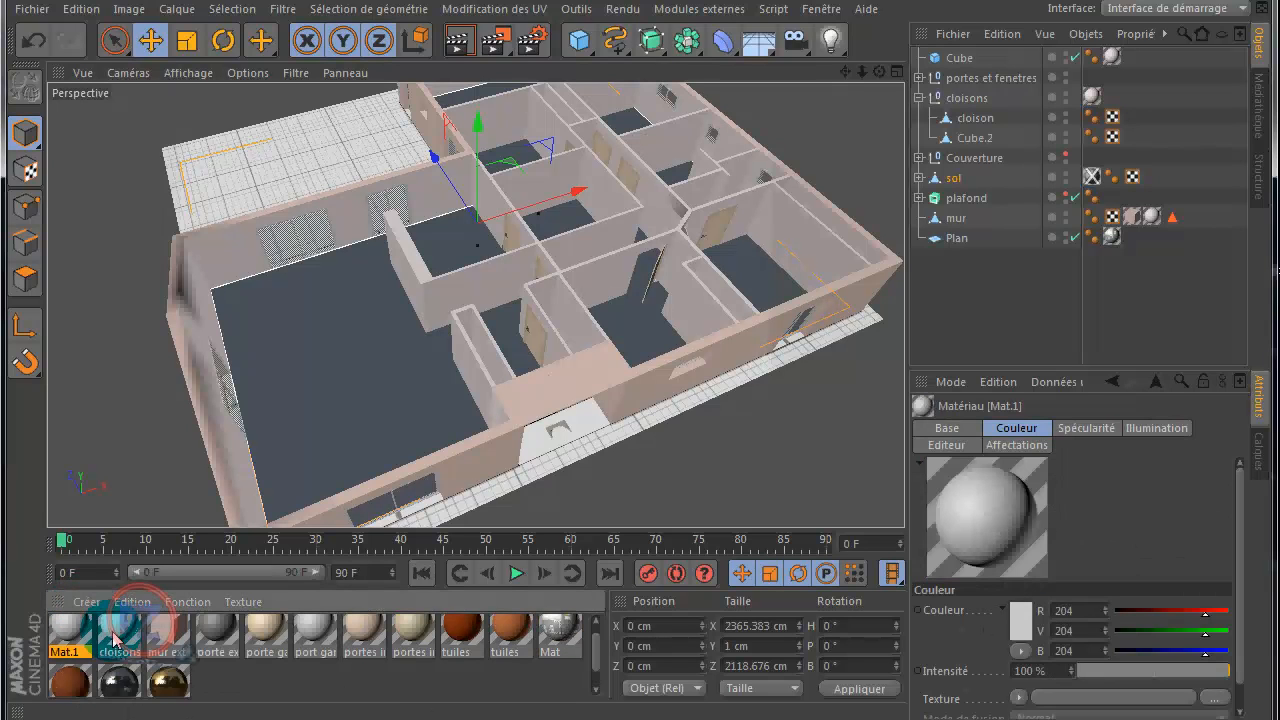
pyautogui.doubleClick(66, 651)
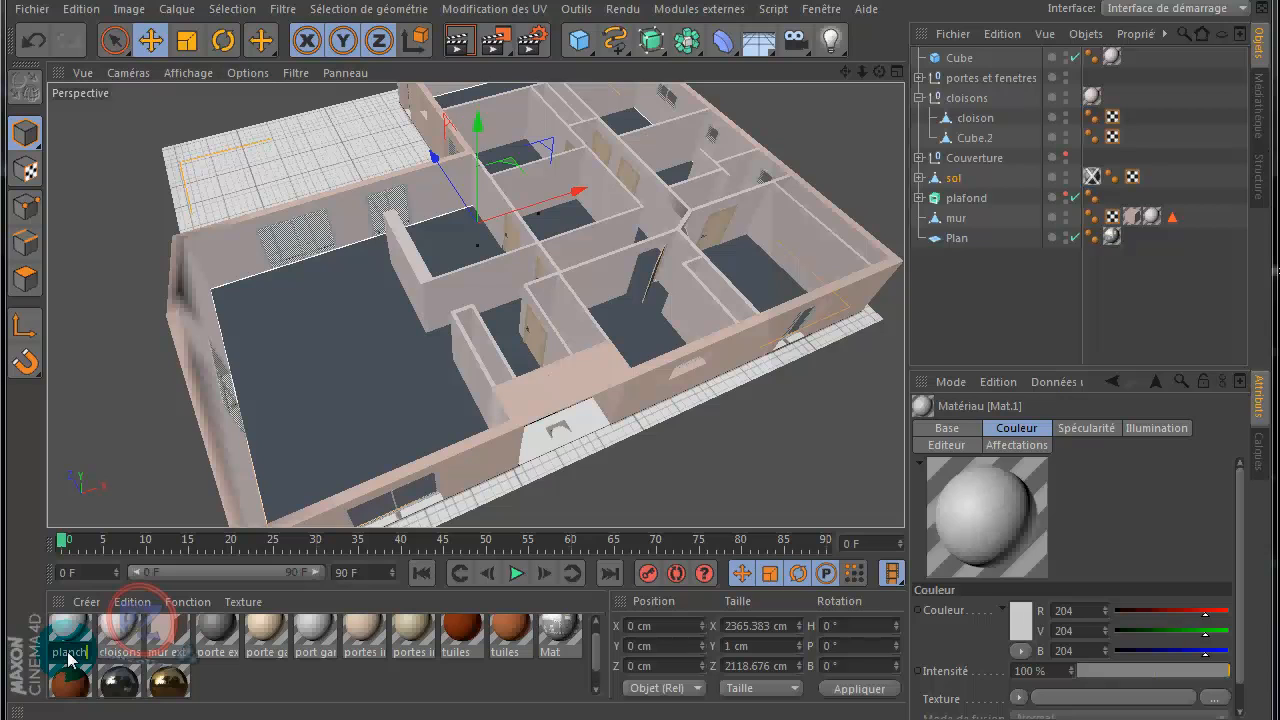
pyautogui.press('Return')
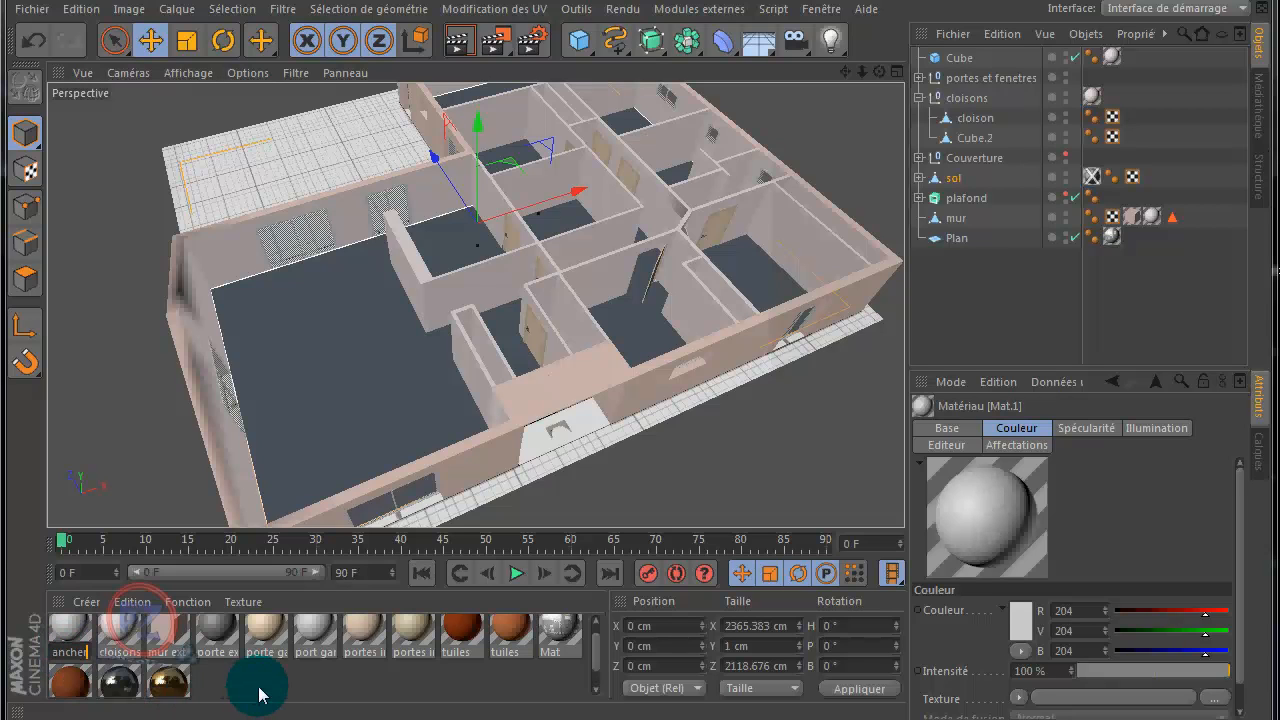
# Step: Load plancher_09 as the plancher material's colour texture and set its specularity width to 74% and height to 14%
pyautogui.doubleClick(68, 630)
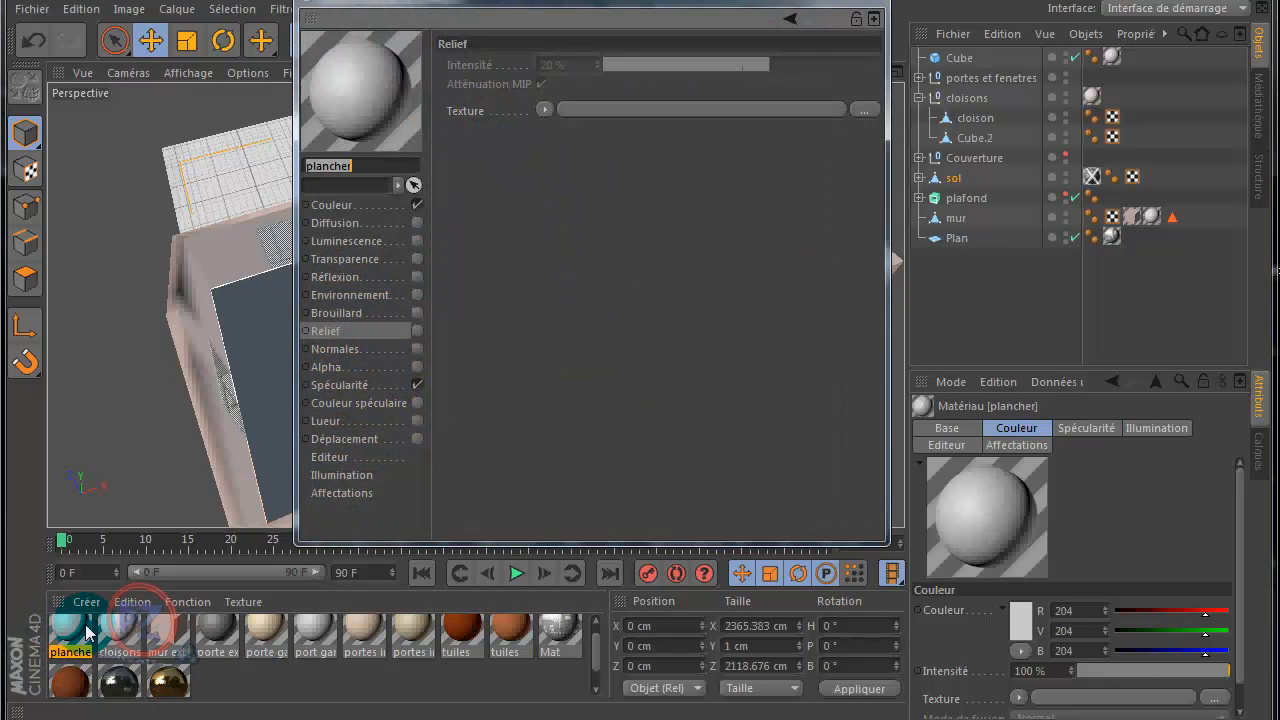
pyautogui.click(340, 205)
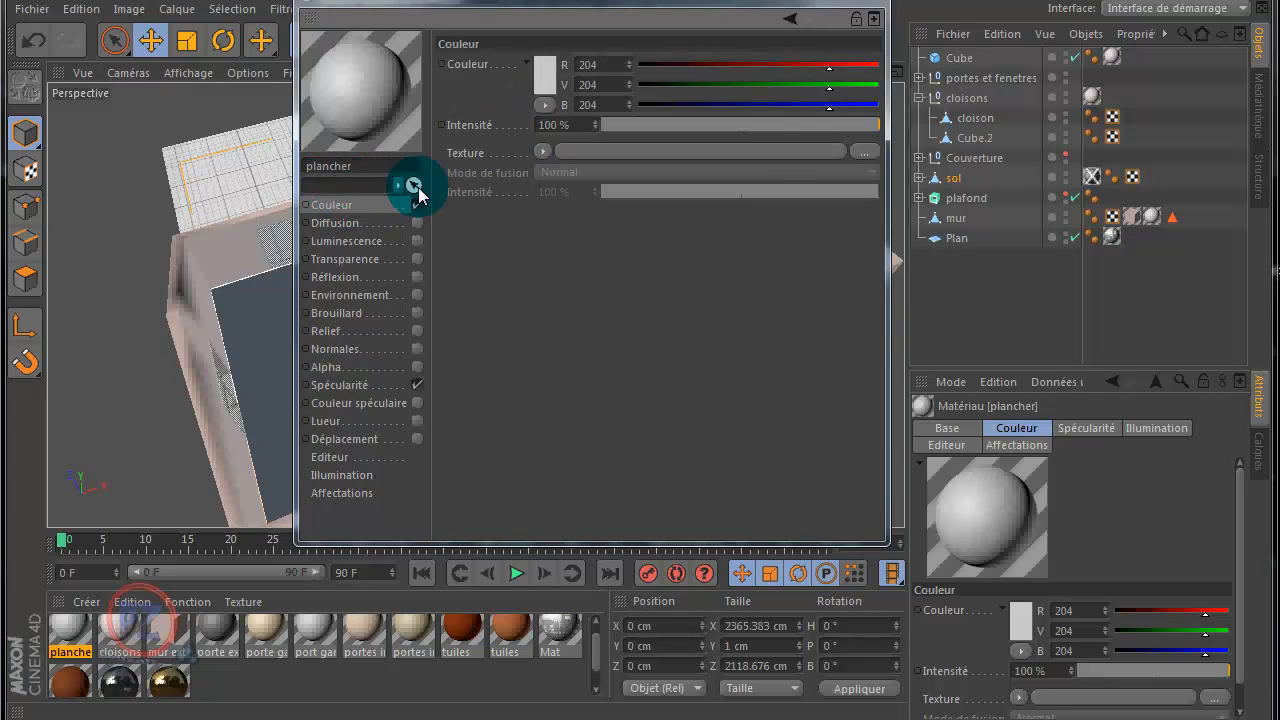
pyautogui.click(862, 158)
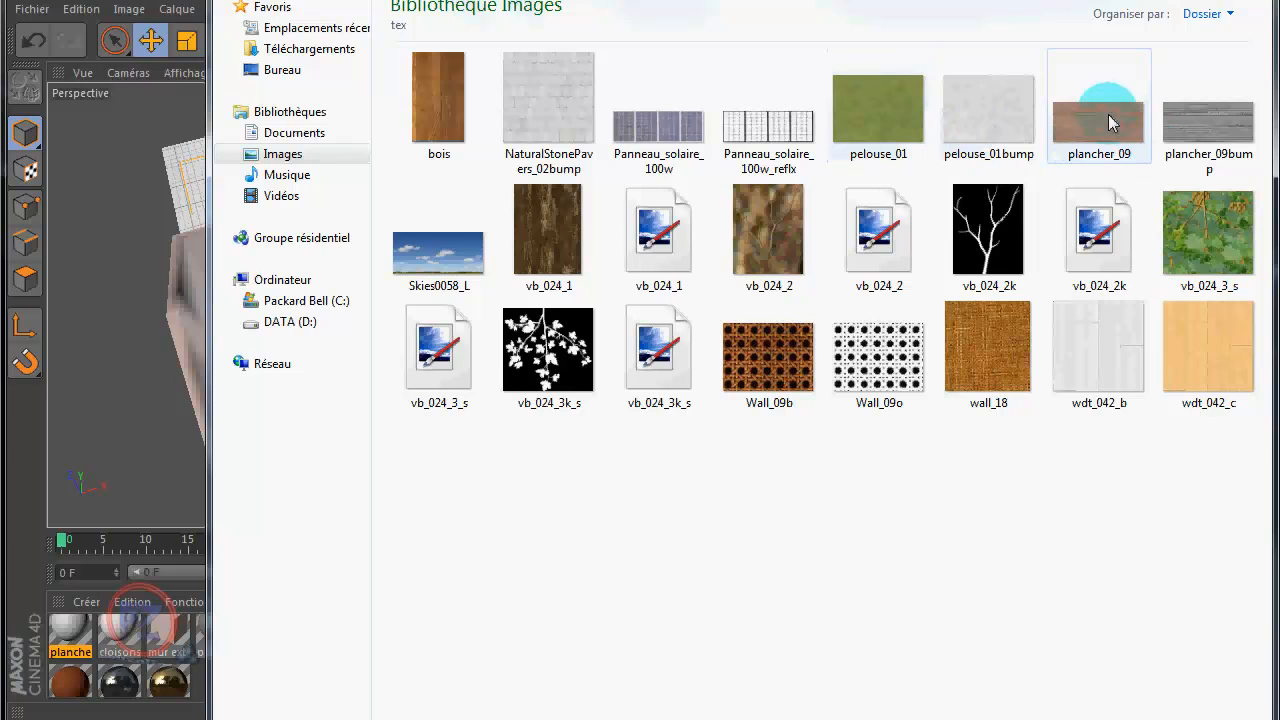
pyautogui.doubleClick(1104, 125)
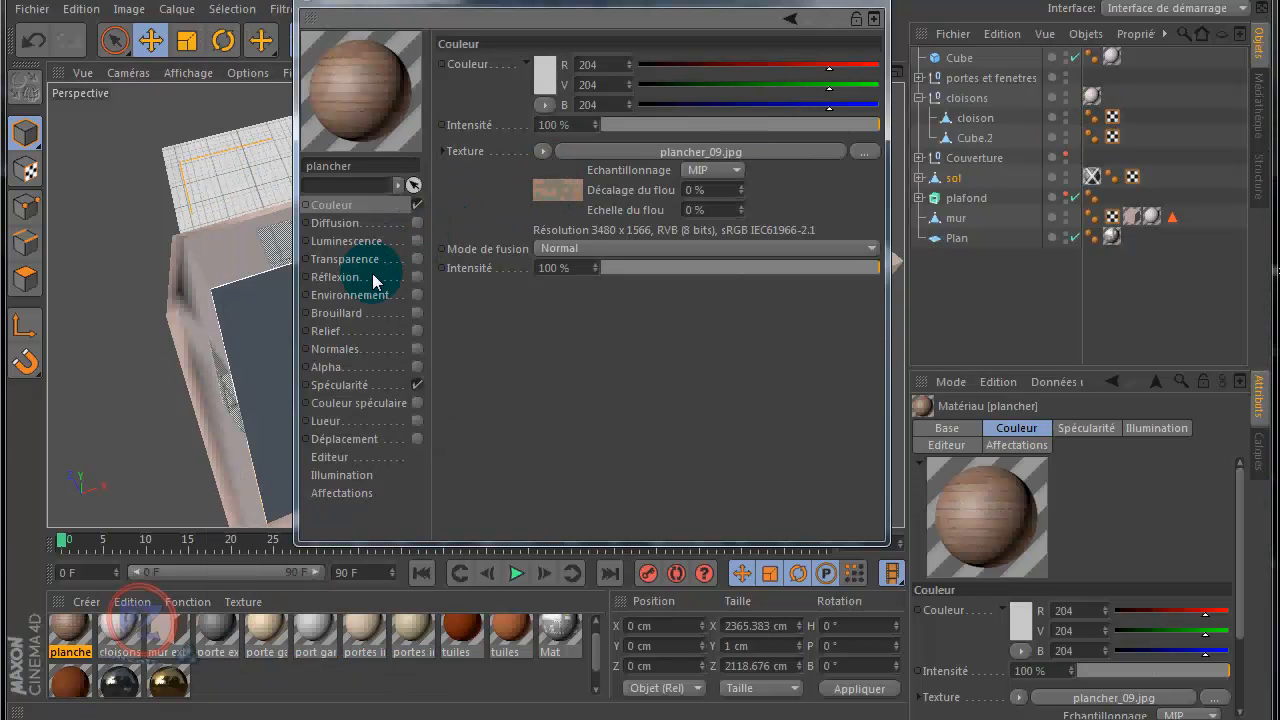
pyautogui.click(343, 390)
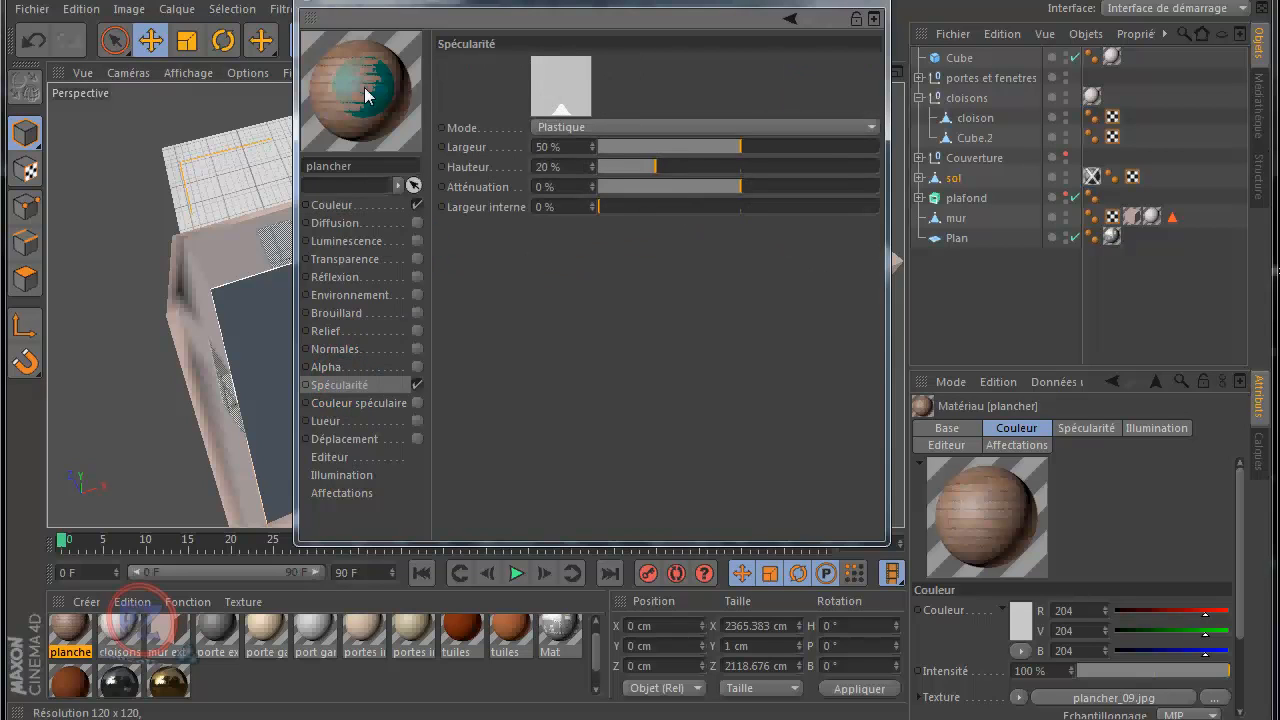
pyautogui.click(809, 146)
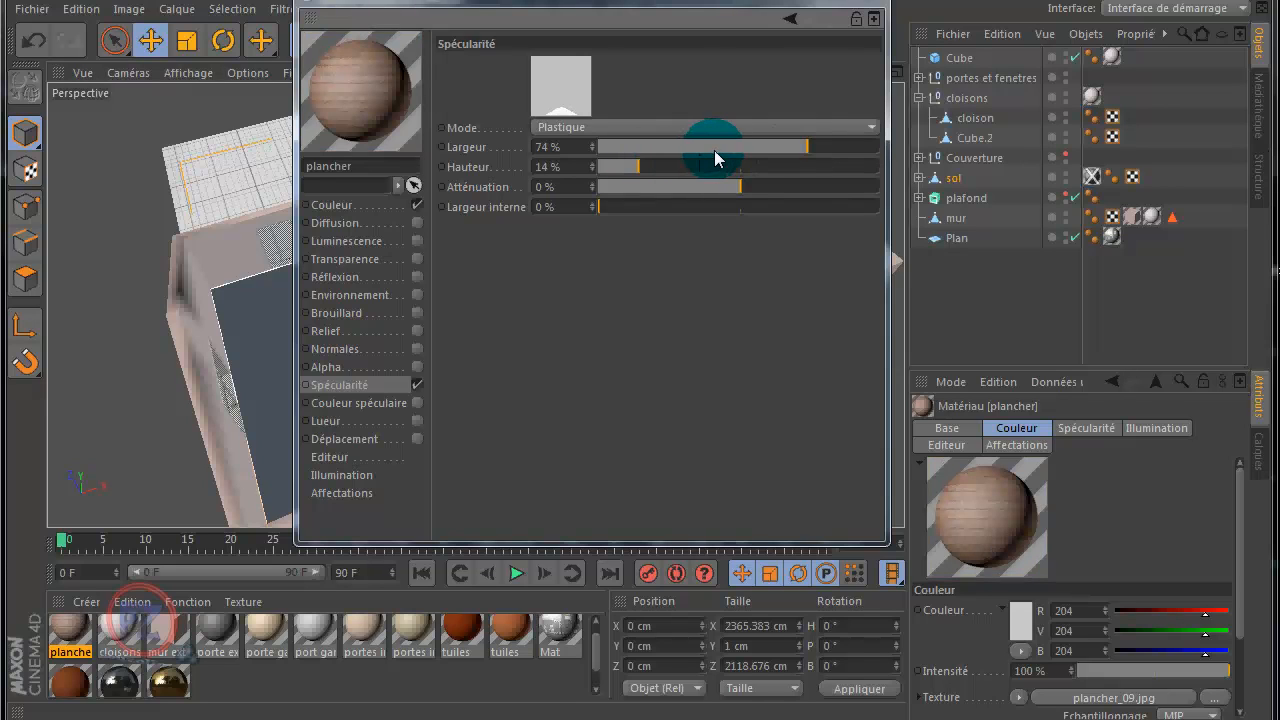
# Step: Enable Relief on the plancher material and load plancher_09bump as its texture
pyautogui.click(330, 333)
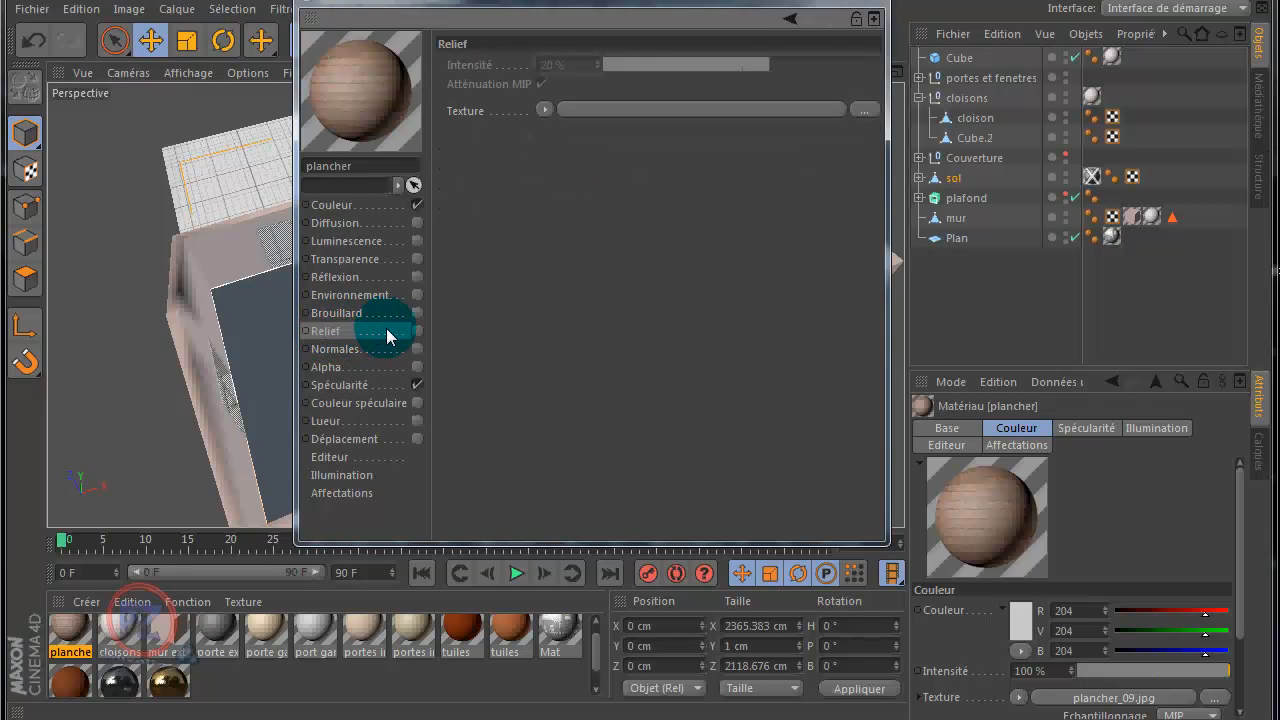
pyautogui.click(417, 331)
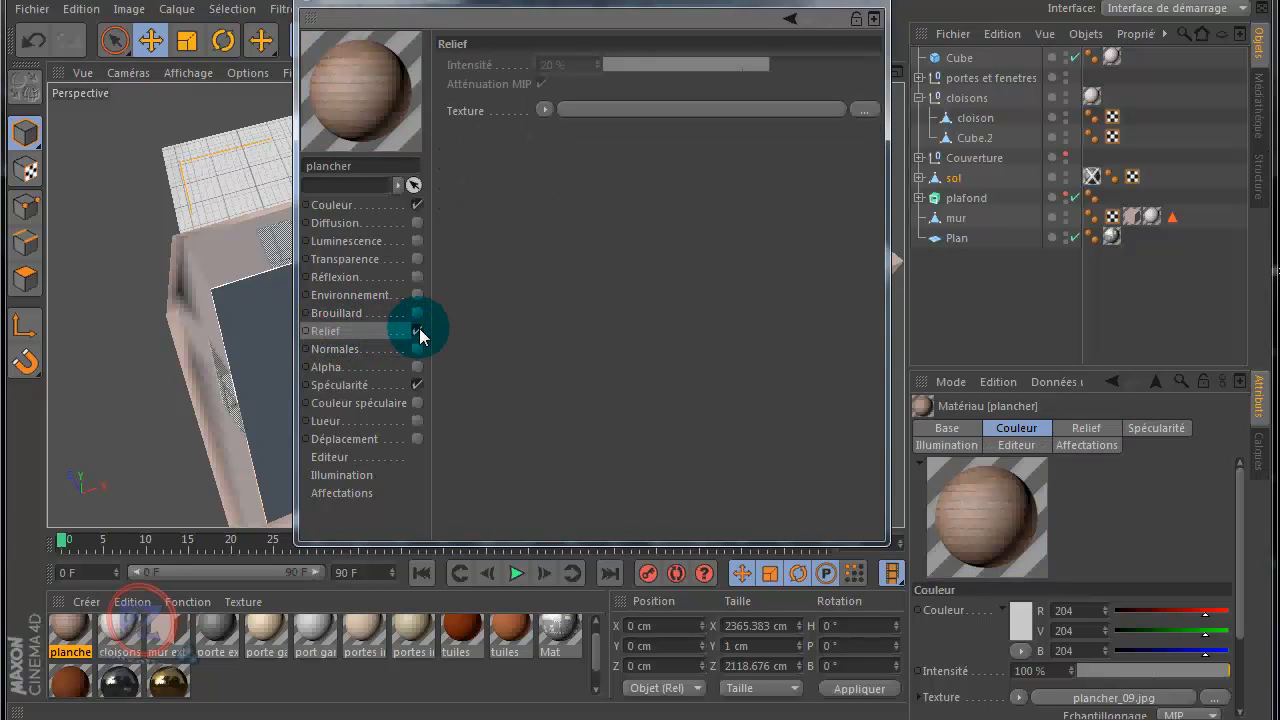
pyautogui.click(863, 110)
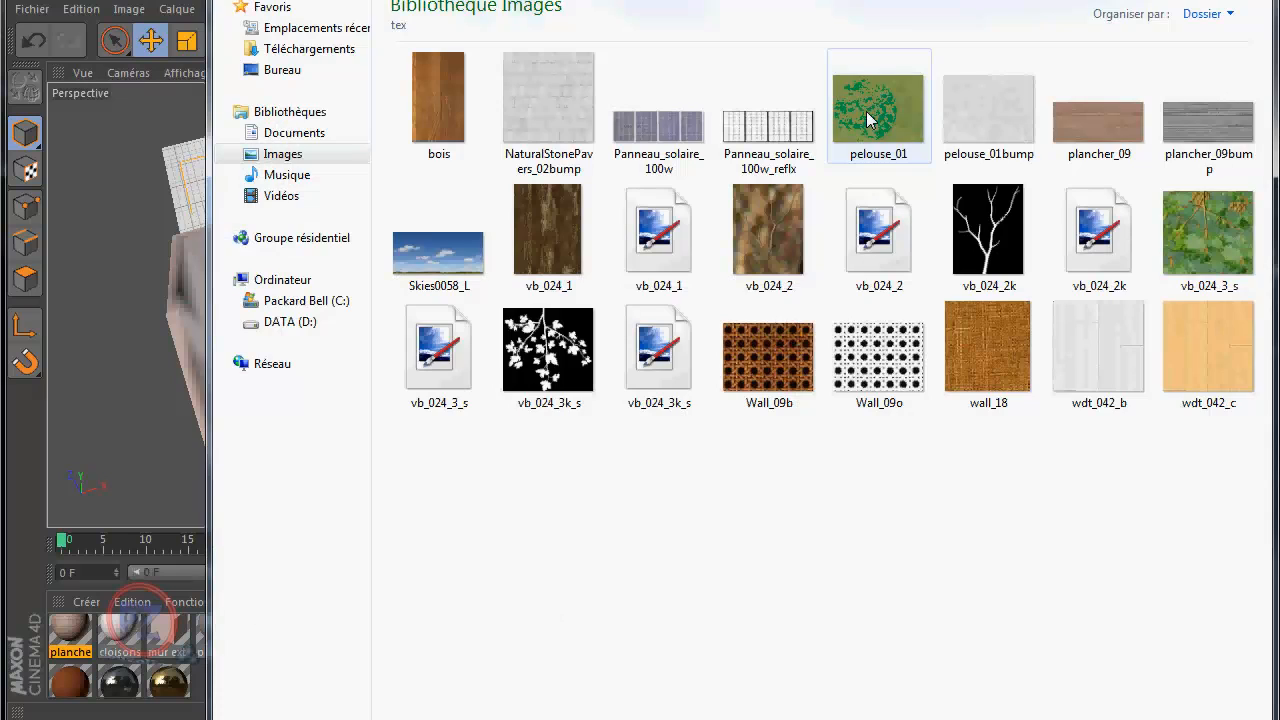
pyautogui.doubleClick(1207, 125)
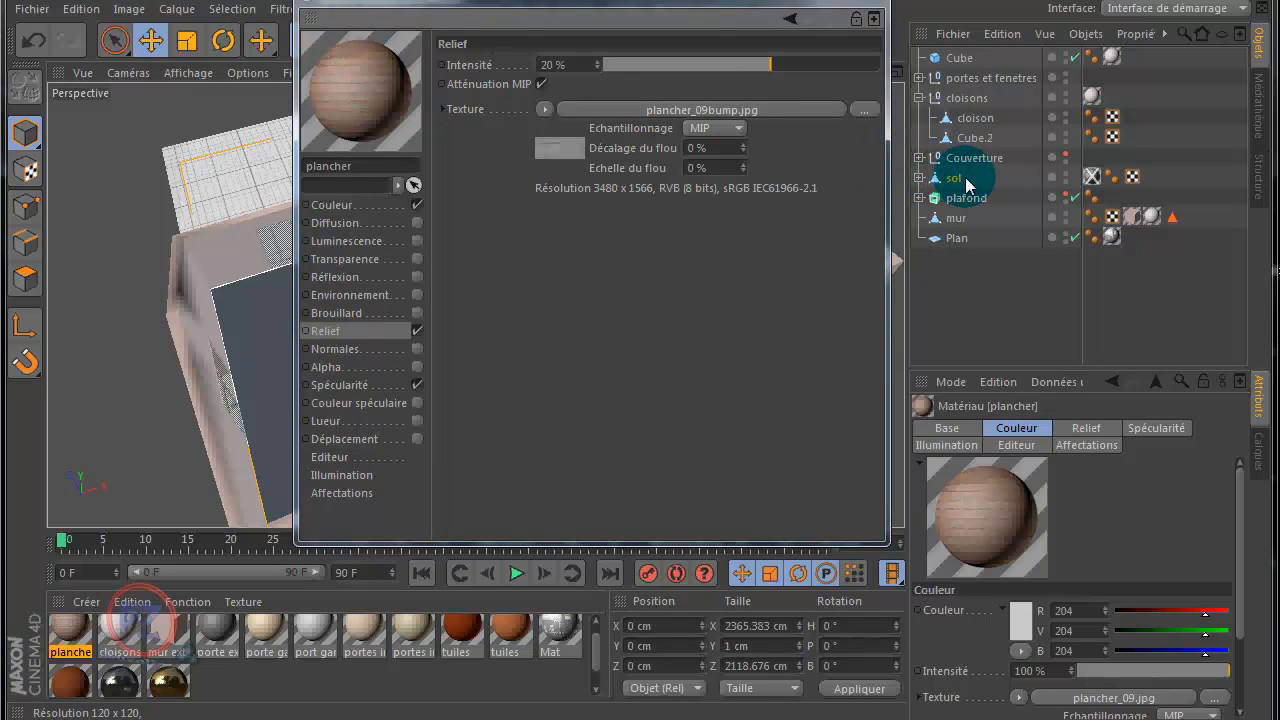
# Step: Apply the plancher material to sol and delete the object's old texture tag
pyautogui.moveTo(968, 185); pyautogui.dragTo(960, 180)
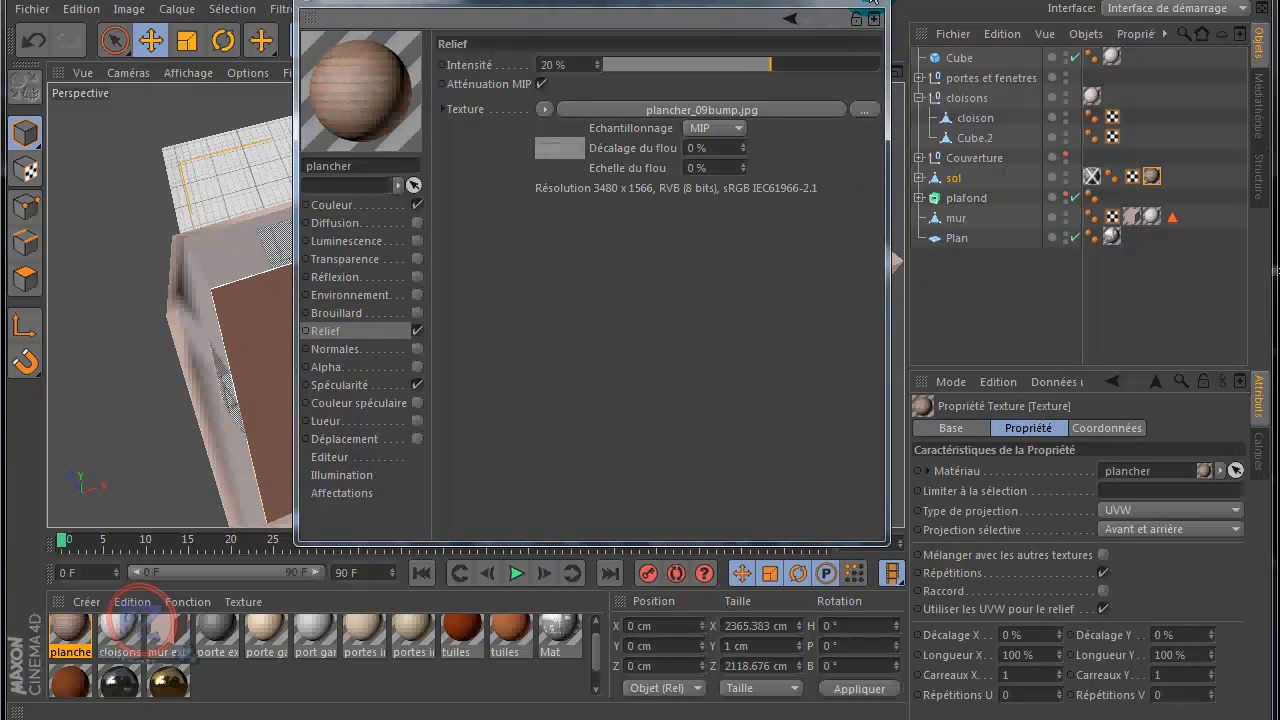
pyautogui.click(871, 4)
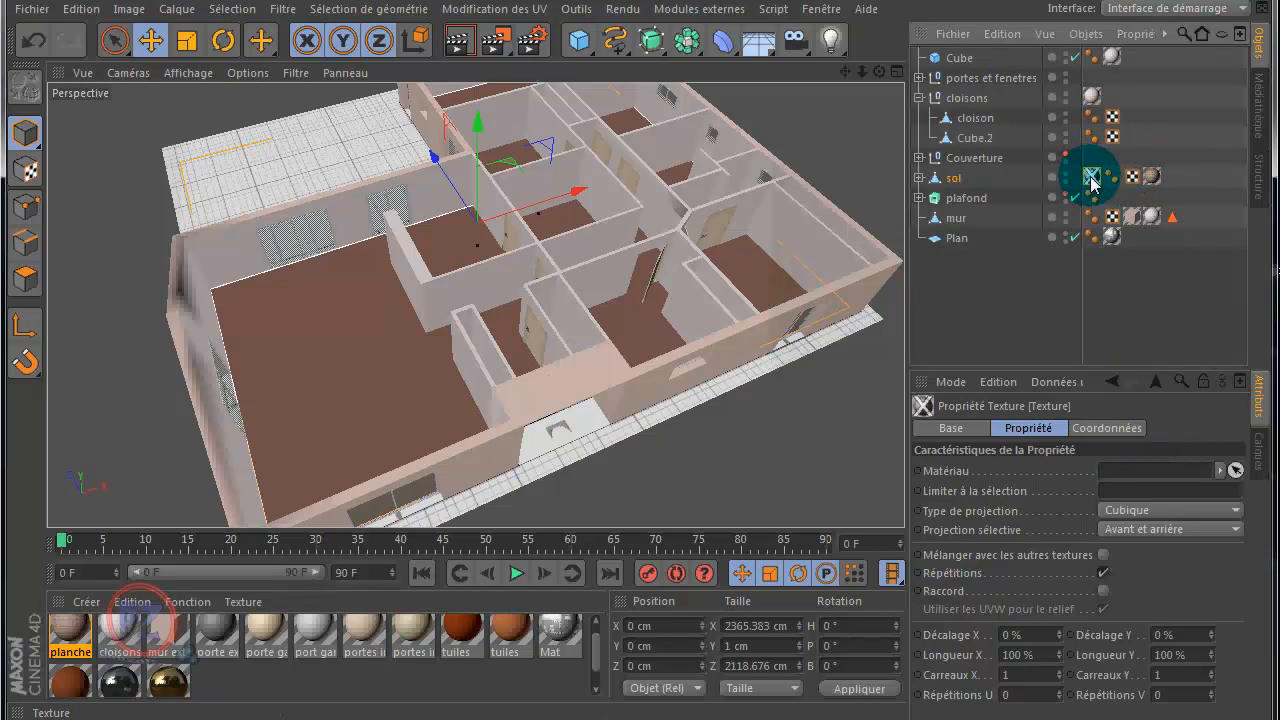
pyautogui.press('Delete')
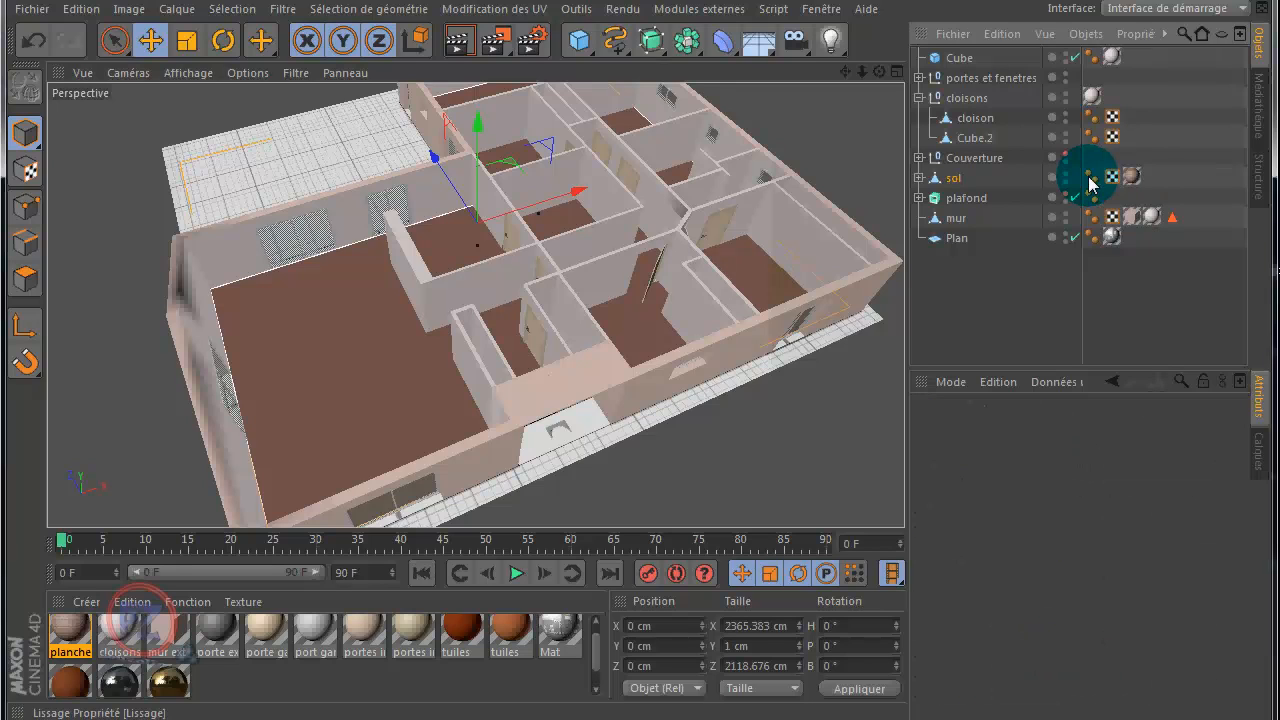
# Step: Set the projection type of sol's plancher texture to Cubique and inspect the floorboards up close
pyautogui.click(1134, 180)
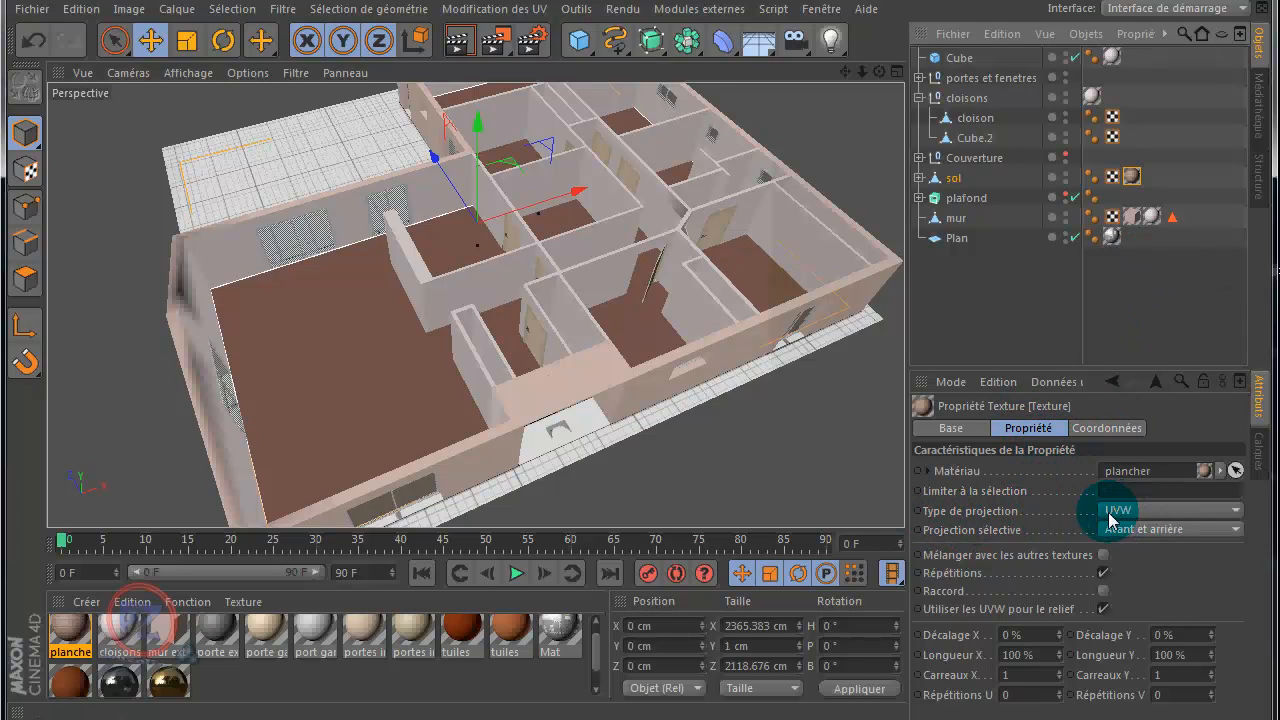
pyautogui.click(1152, 512)
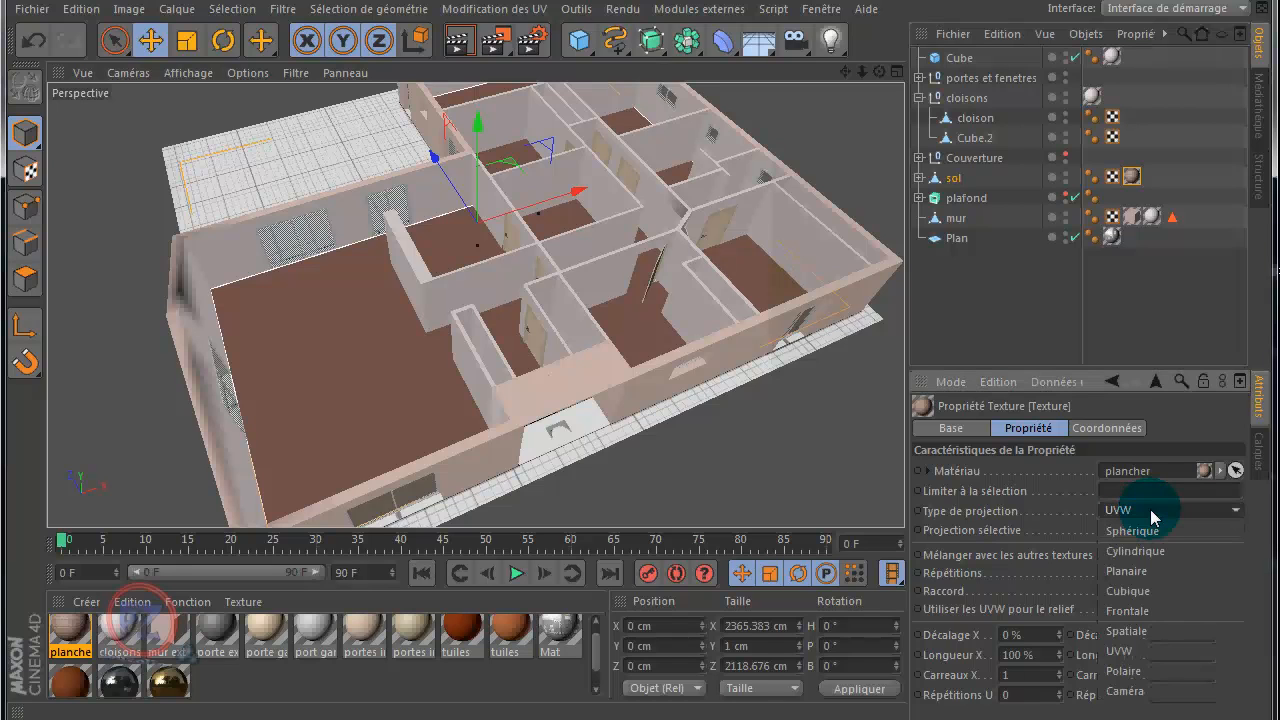
pyautogui.click(1143, 592)
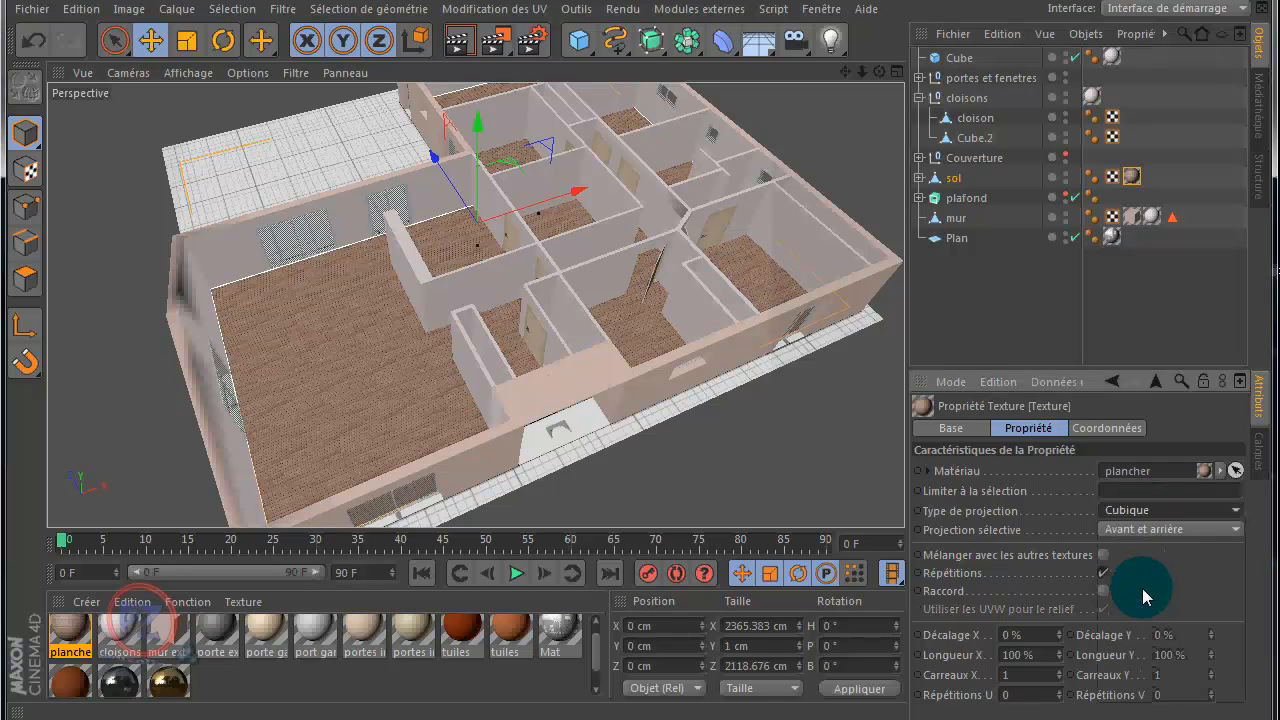
pyautogui.scroll(10, 360, 402)
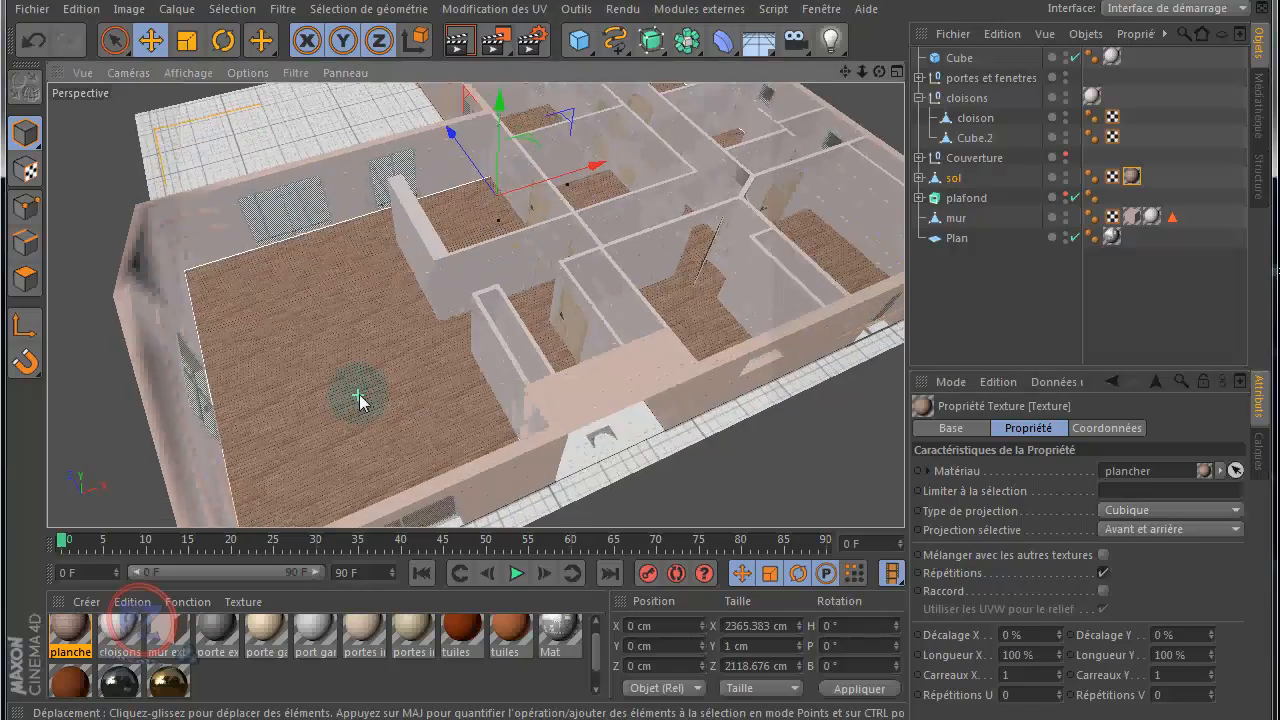
pyautogui.scroll(10, 360, 396)
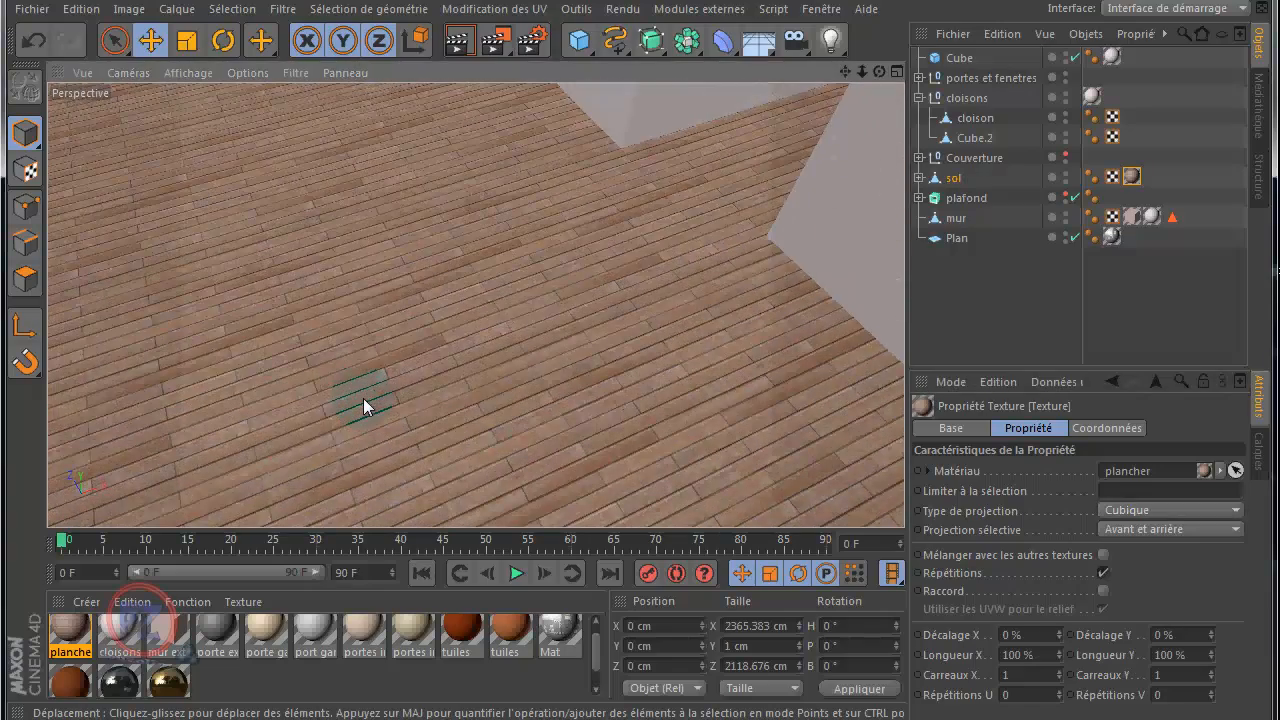
pyautogui.scroll(-15, 363, 398)
pyautogui.scroll(-4, 367, 399)
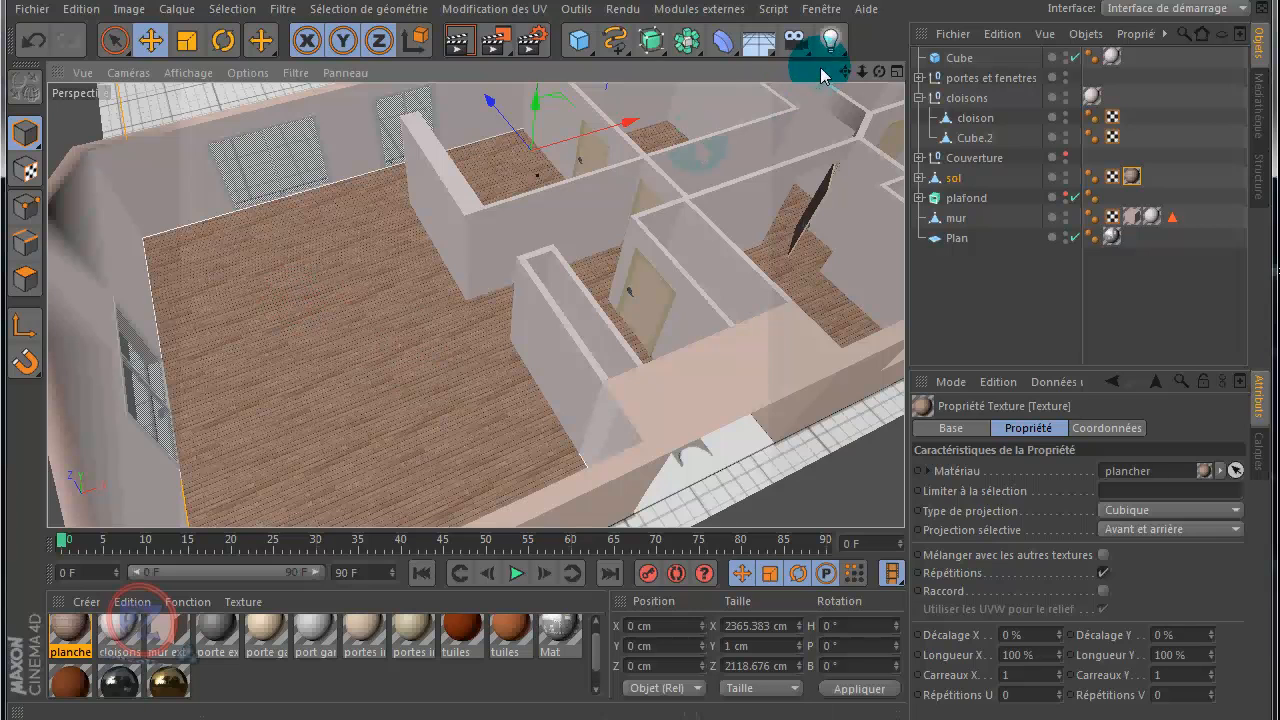
# Step: In the Haut view, try shifting the plancher texture with Décalage X and Y, and reset the offset to 0%
pyautogui.click(897, 73)
pyautogui.middleClick(672, 169)
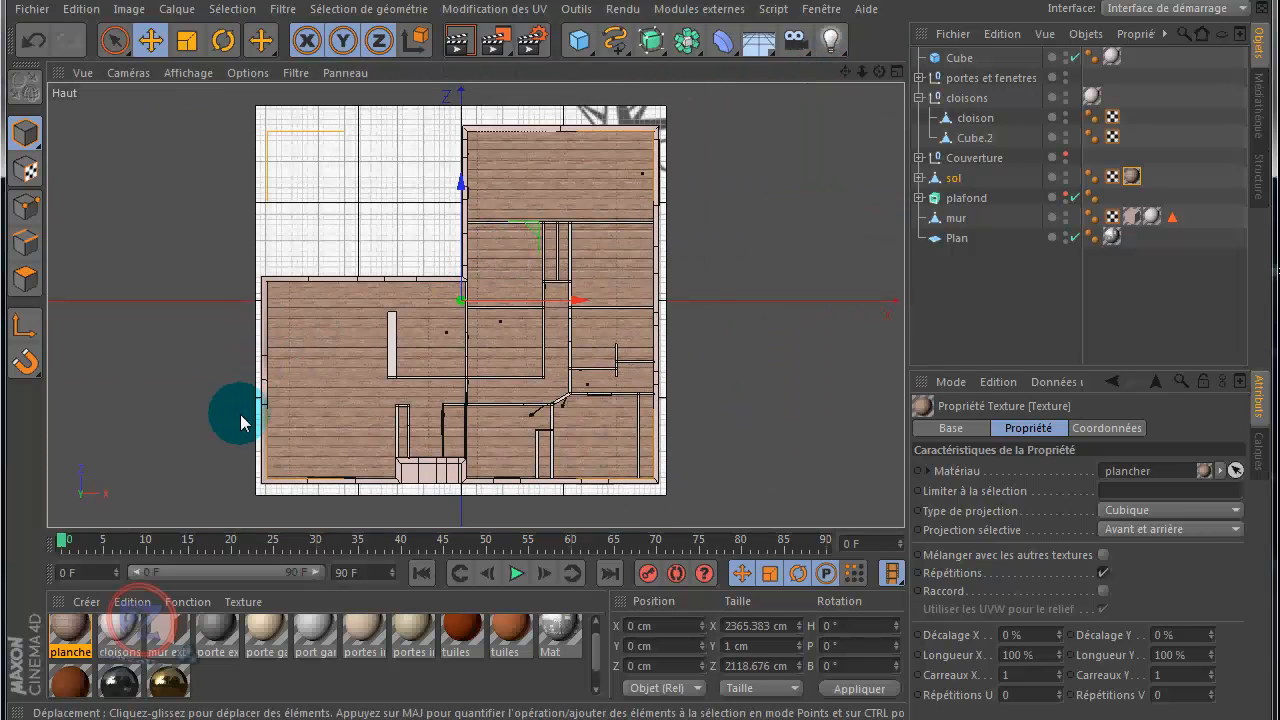
pyautogui.scroll(6, 250, 409)
pyautogui.scroll(8, 268, 358)
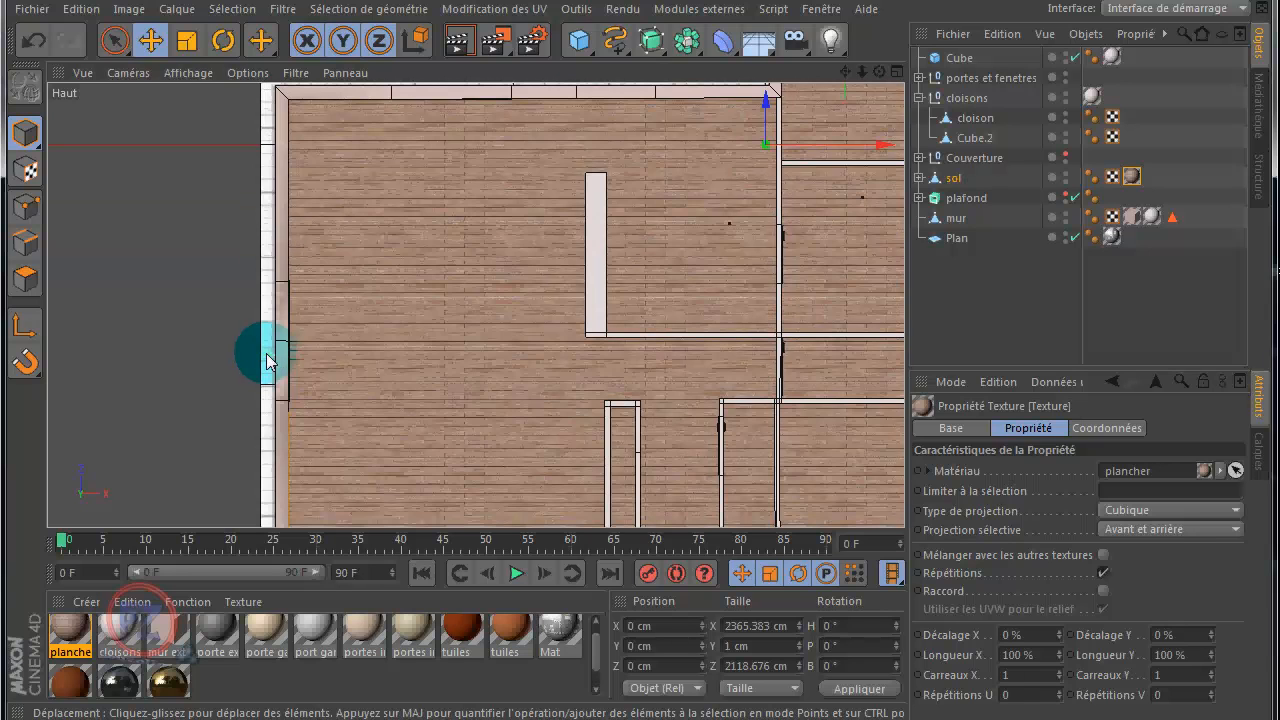
pyautogui.scroll(2, 237, 349)
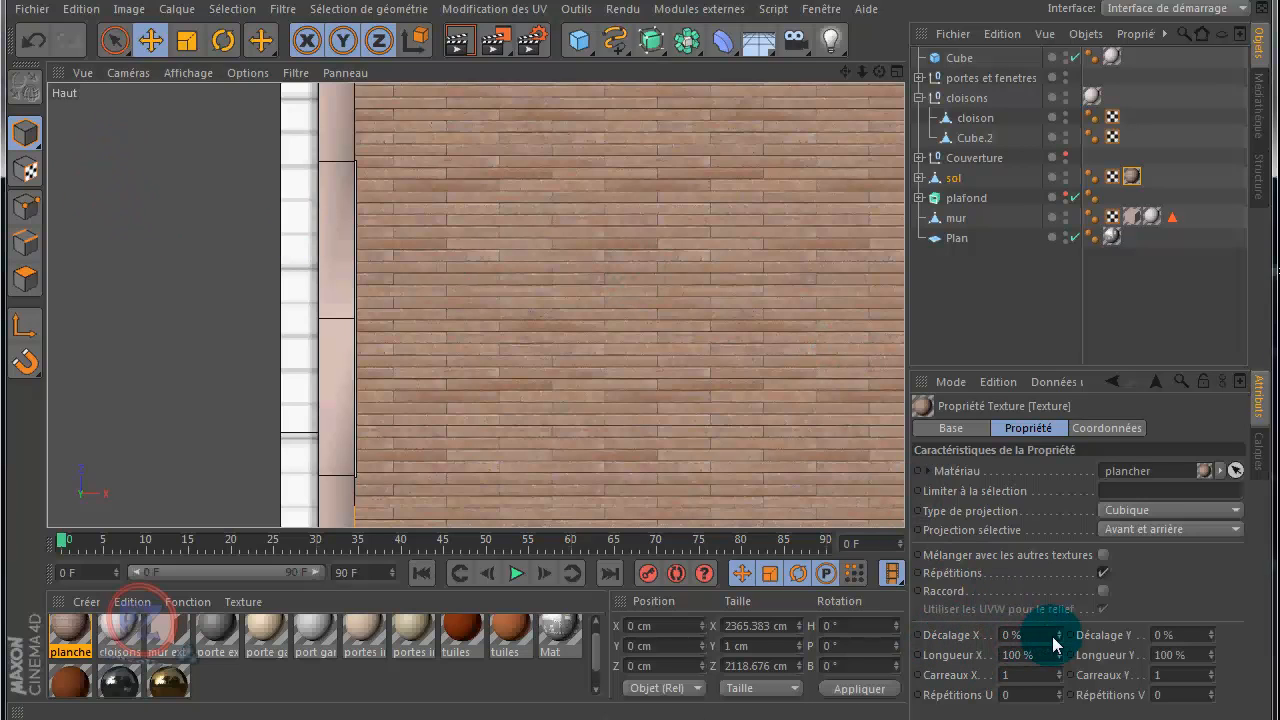
pyautogui.moveTo(1062, 637)
pyautogui.mouseDown()
pyautogui.moveTo(1060, 652)
pyautogui.moveTo(1064, 638)
pyautogui.mouseUp()
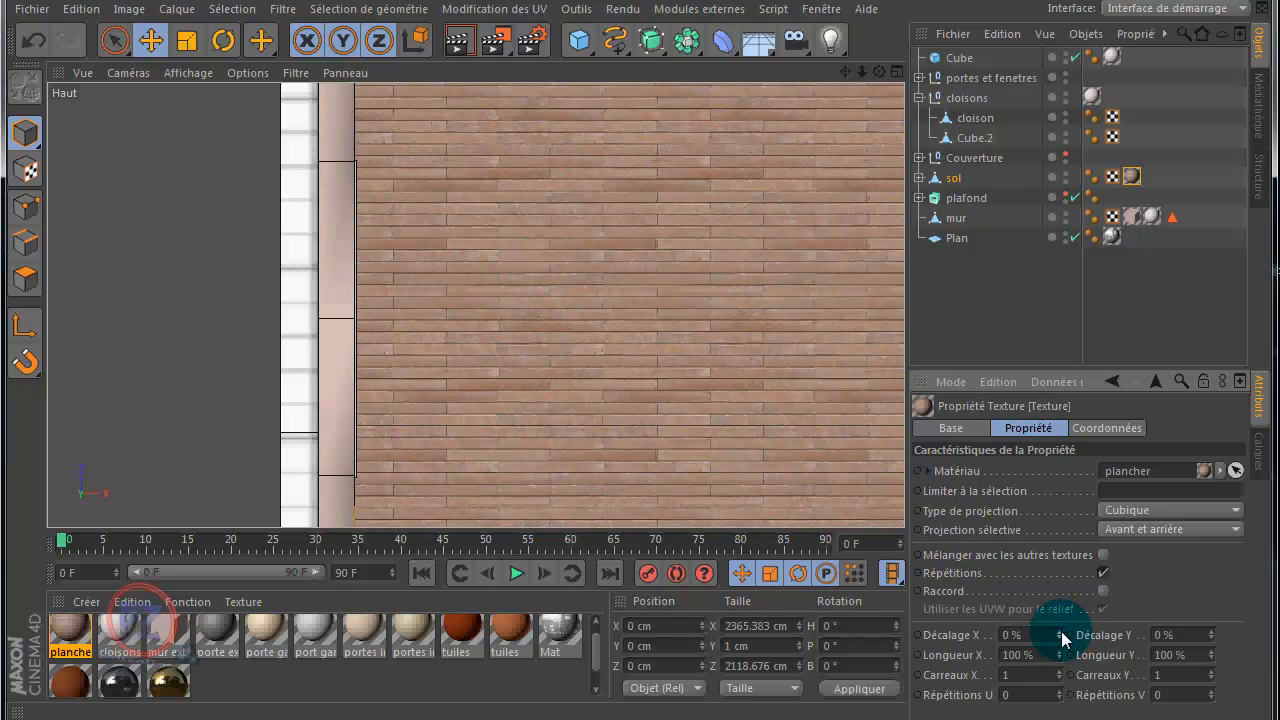
pyautogui.moveTo(1213, 634); pyautogui.dragTo(1214, 633)
pyautogui.write('0')
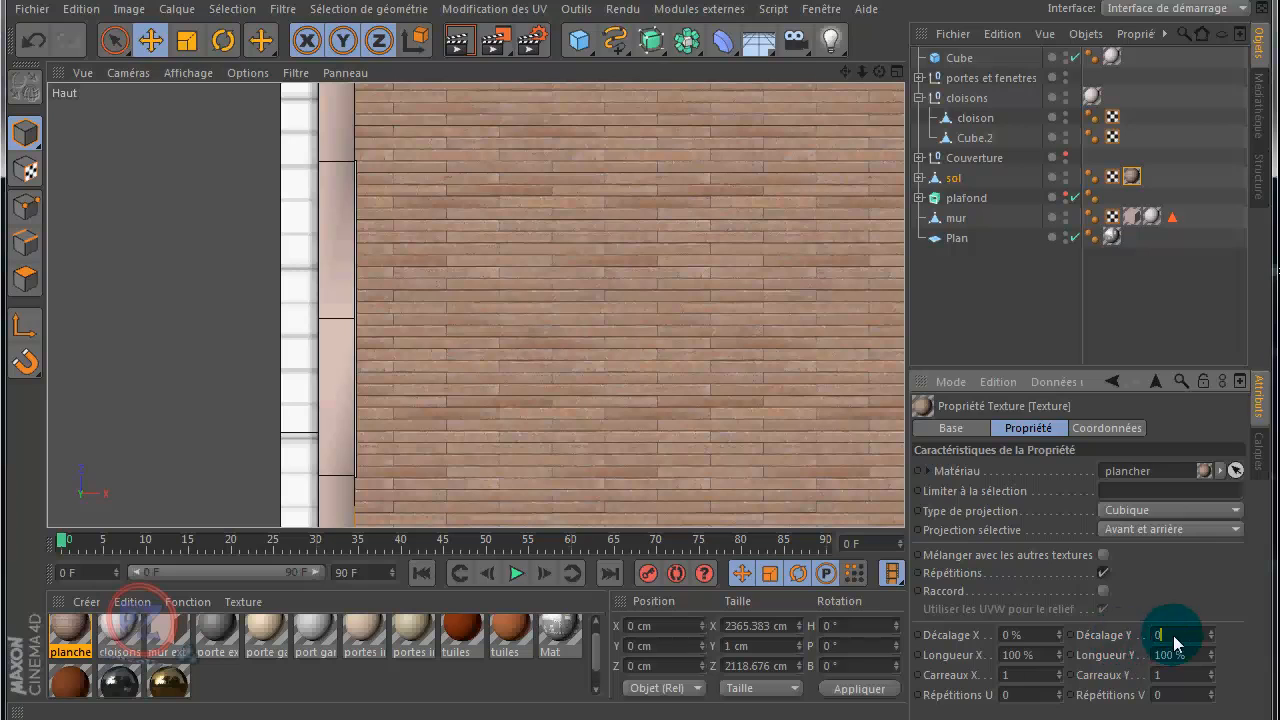
# Step: Try stretching the plancher texture to a Longueur X of 316% and reset it to 100%
pyautogui.click(1058, 656)
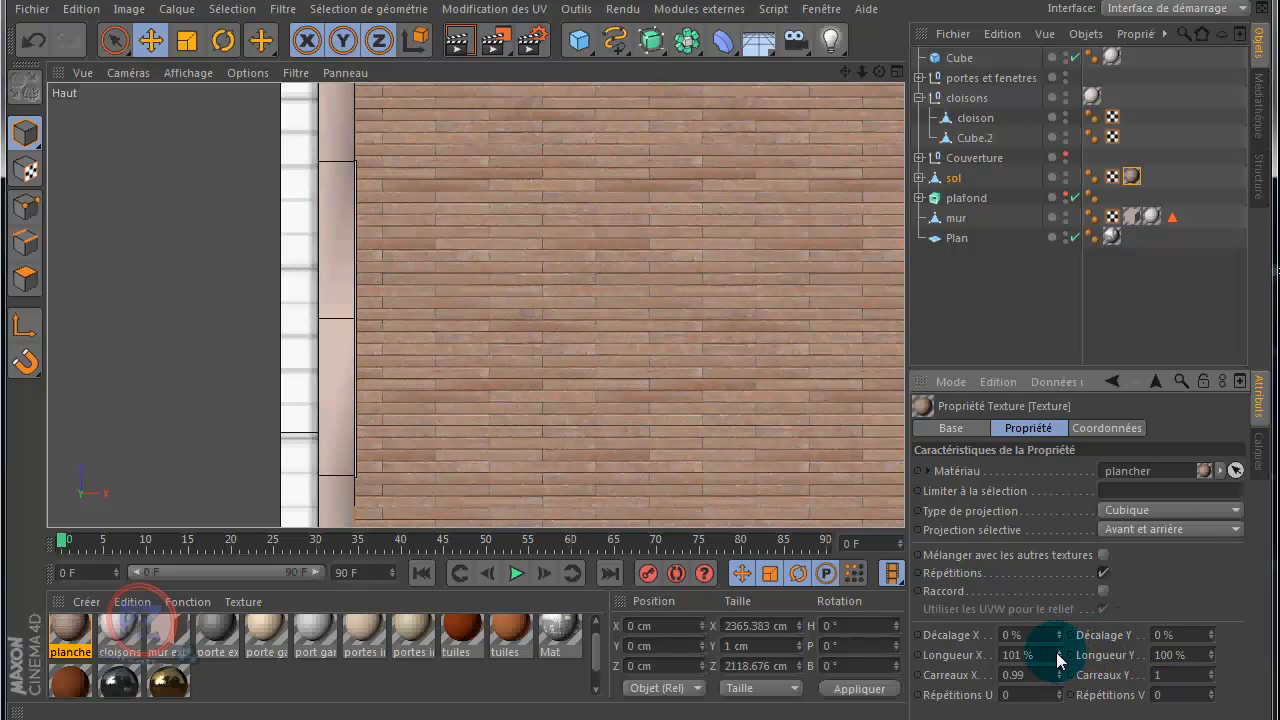
pyautogui.moveTo(1058, 656); pyautogui.dragTo(975, 655)
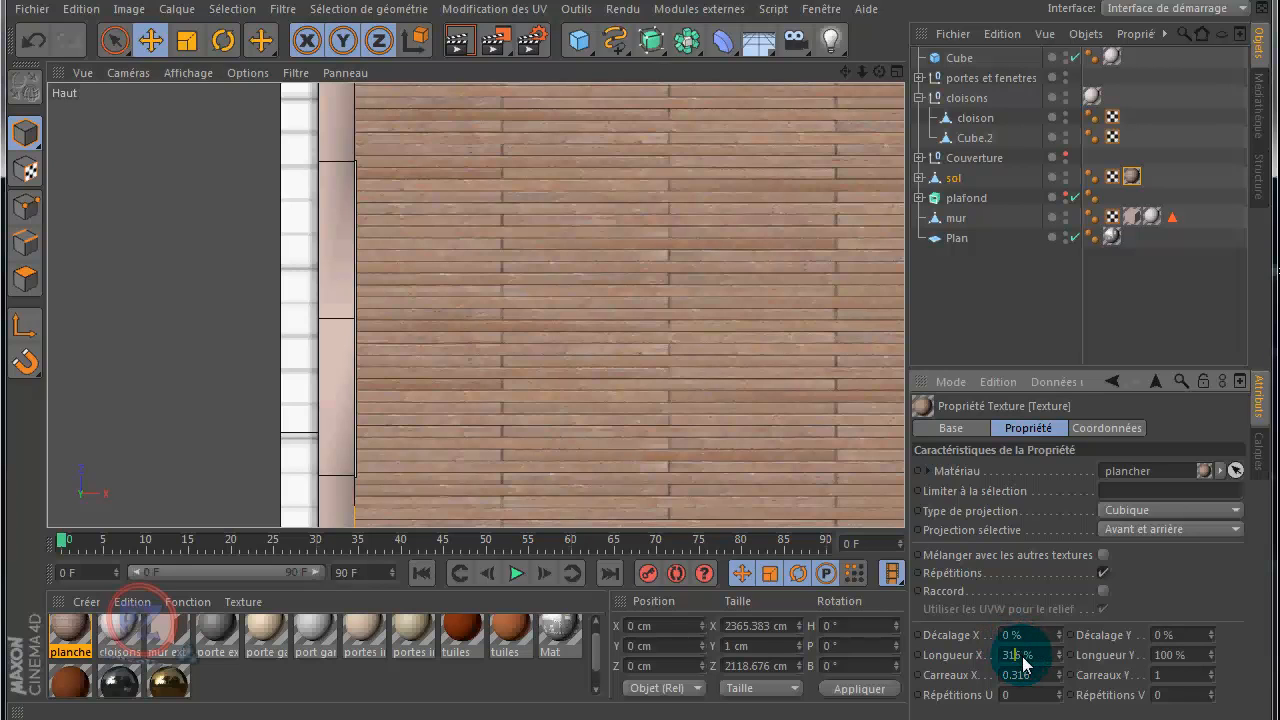
pyautogui.moveTo(1025, 662); pyautogui.dragTo(968, 663)
pyautogui.write('100')
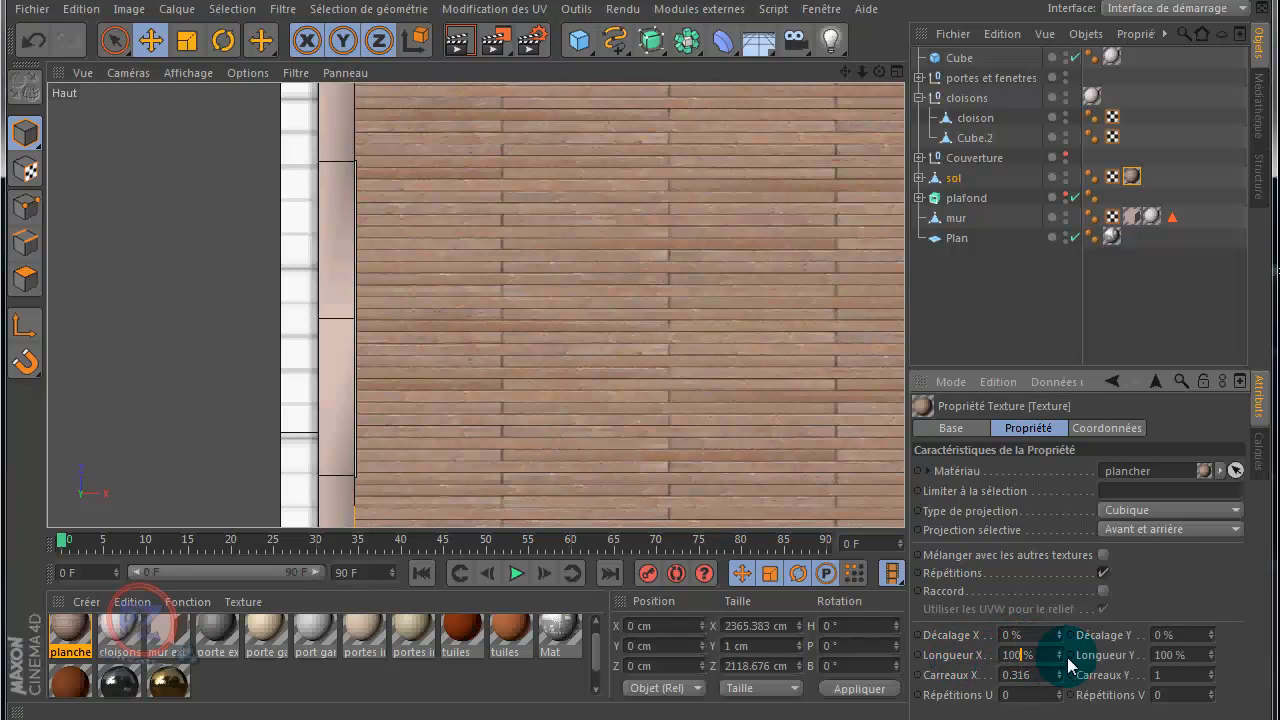
# Step: Try stretching the plancher texture to a Longueur Y of 245% and reset it to 100%
pyautogui.click(1198, 656)
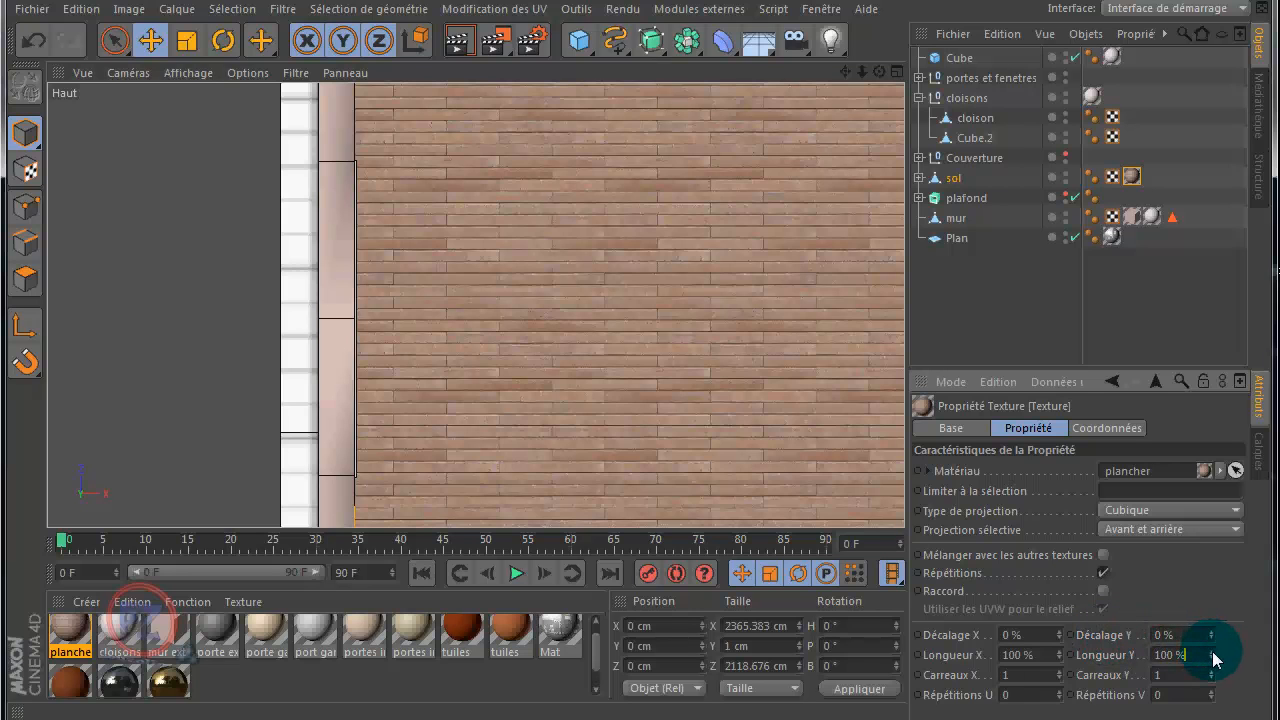
pyautogui.moveTo(1212, 657); pyautogui.dragTo(1214, 660)
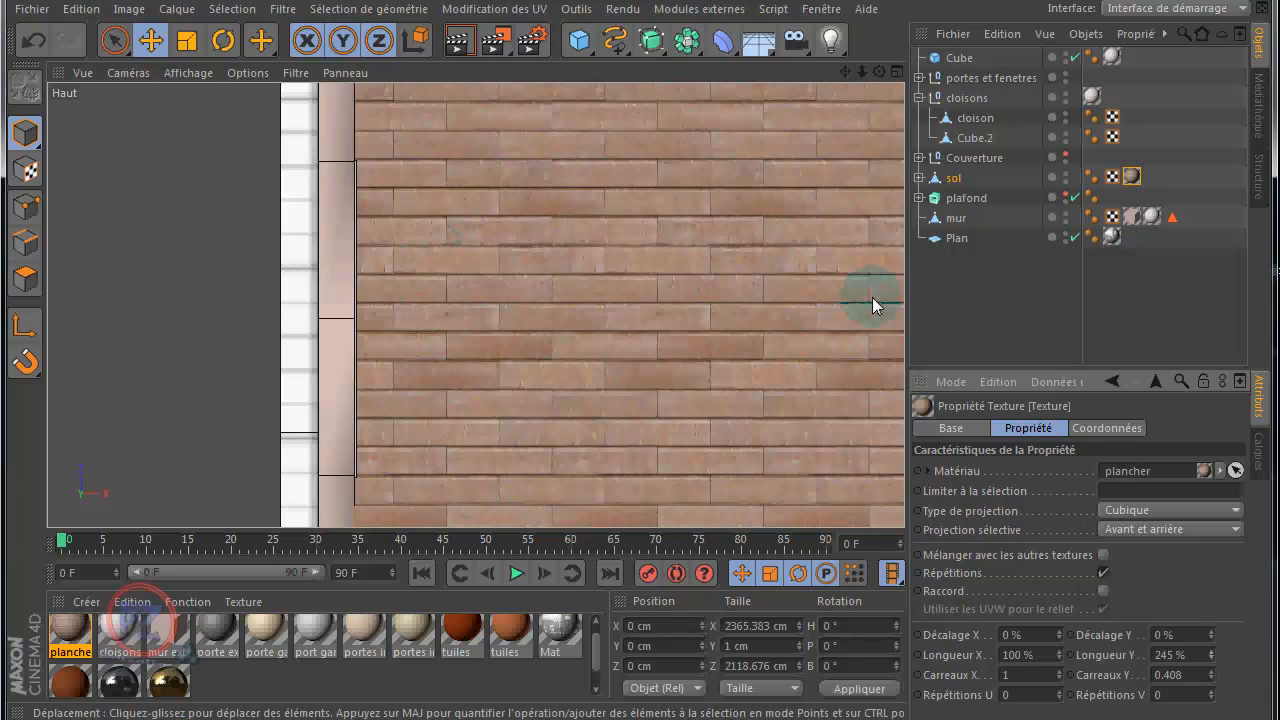
pyautogui.doubleClick(1140, 663)
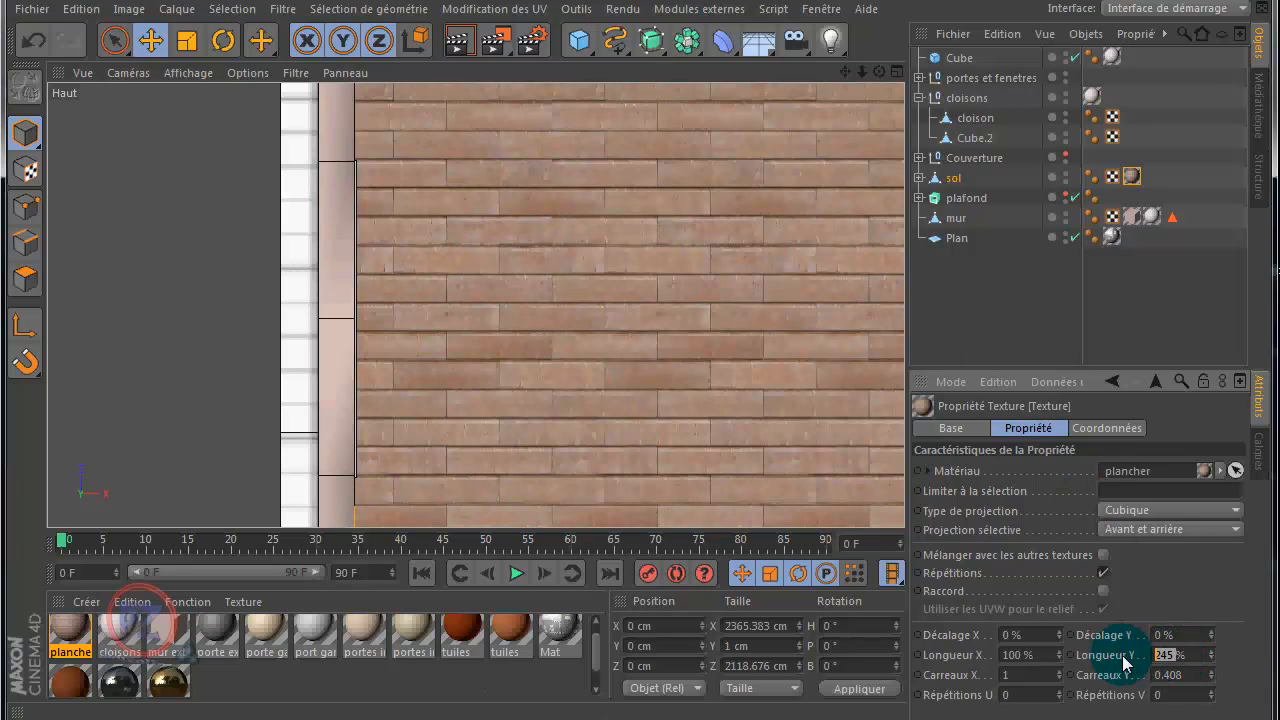
pyautogui.write('100')
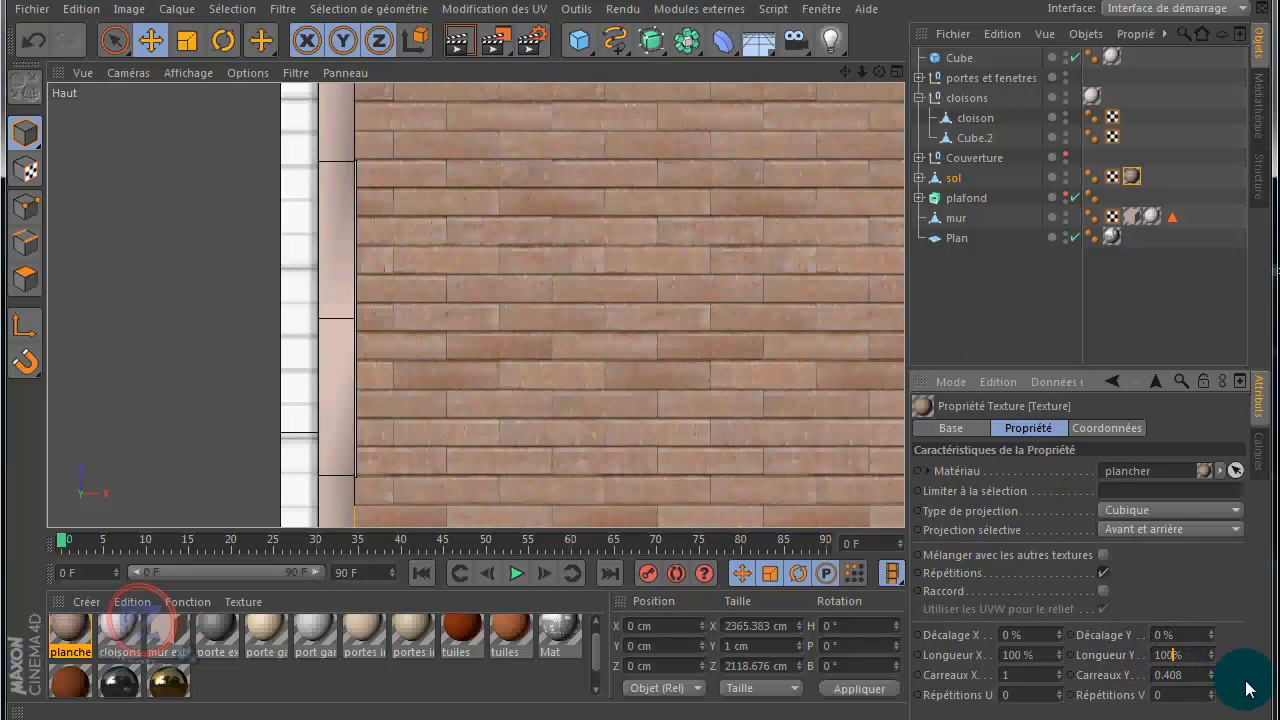
# Step: Confirm the plancher texture's Longueur Y at 100% and examine the floorboards through the glass door in the Perspective view
pyautogui.press('Return')
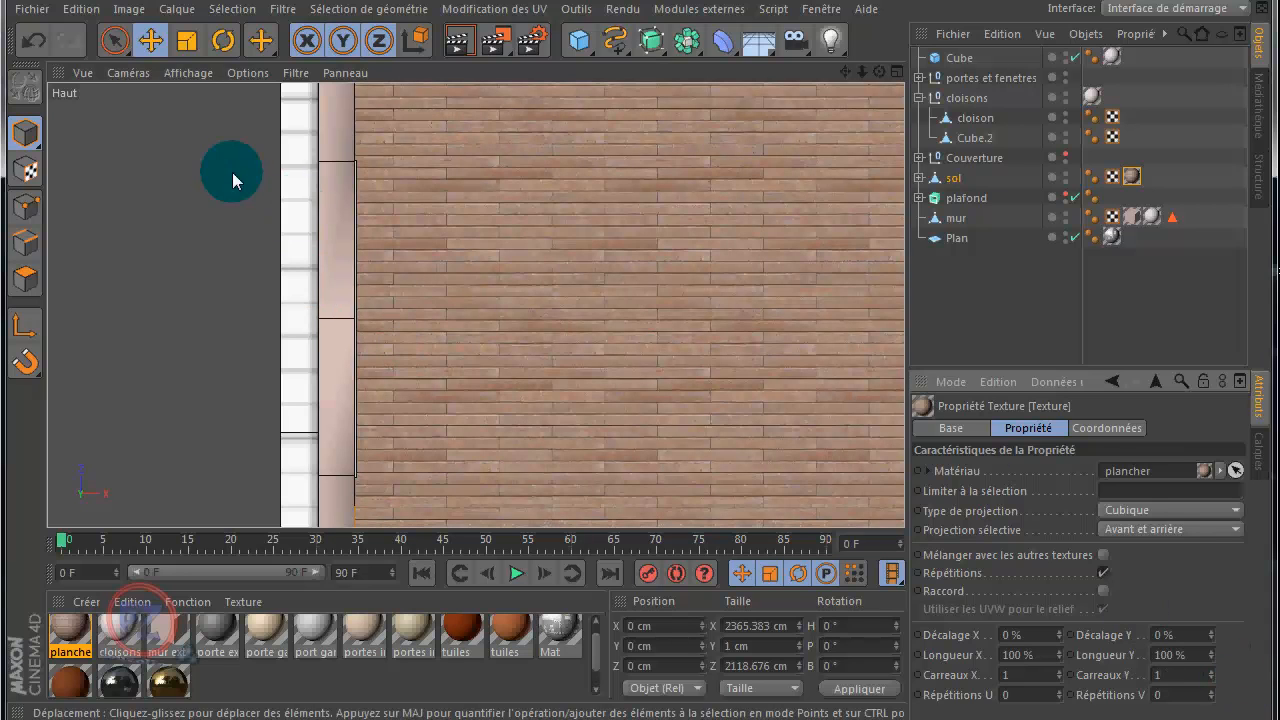
pyautogui.middleClick(146, 168)
pyautogui.middleClick(288, 202)
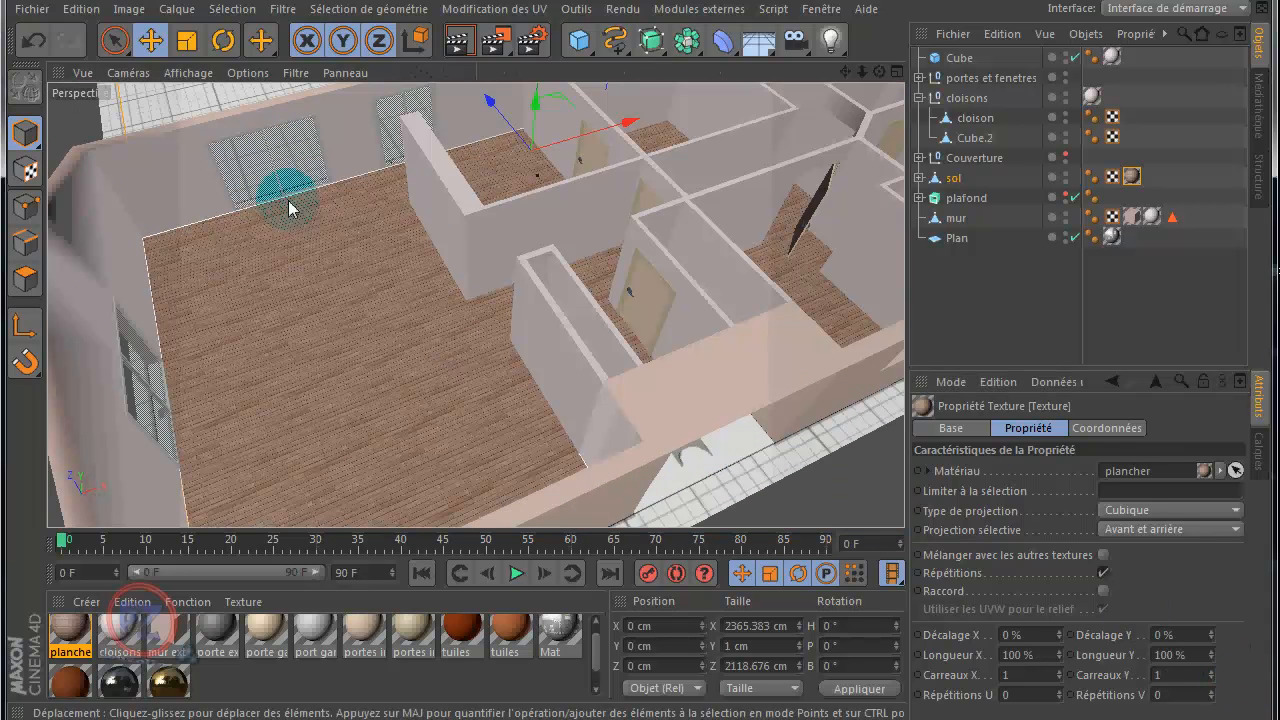
pyautogui.moveTo(880, 73); pyautogui.dragTo(640, 357)
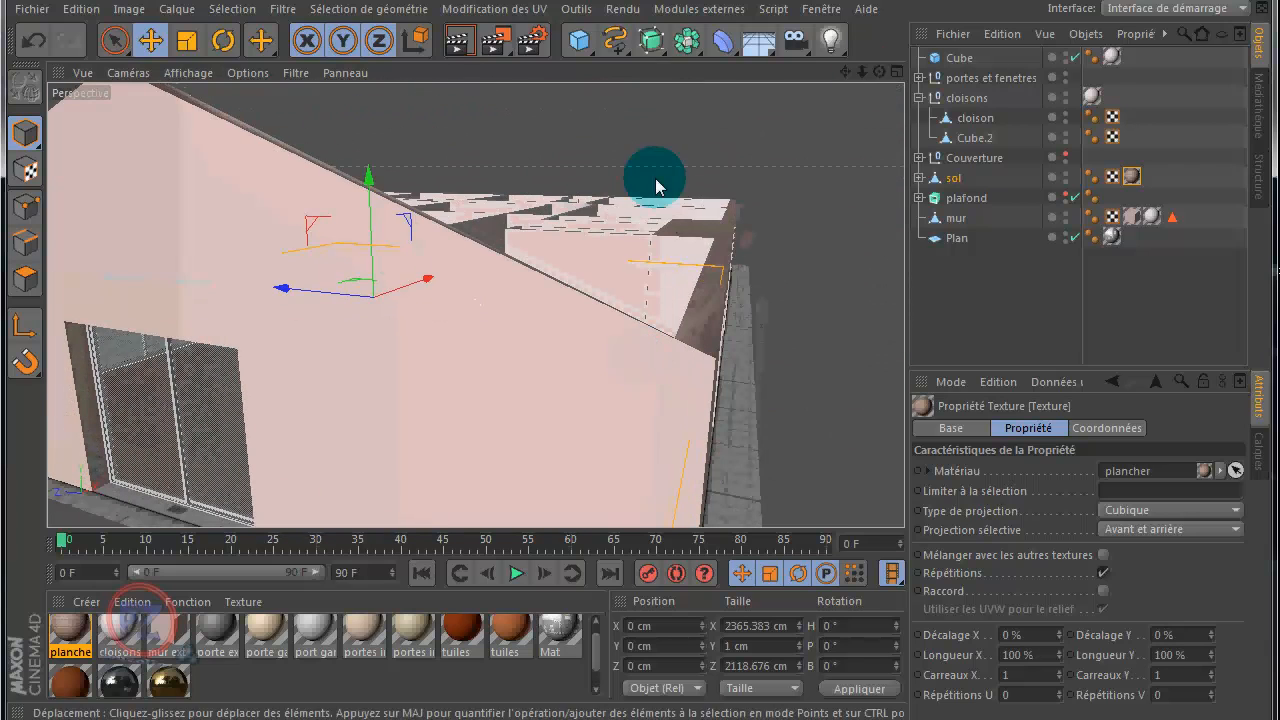
pyautogui.moveTo(844, 71); pyautogui.dragTo(640, 356)
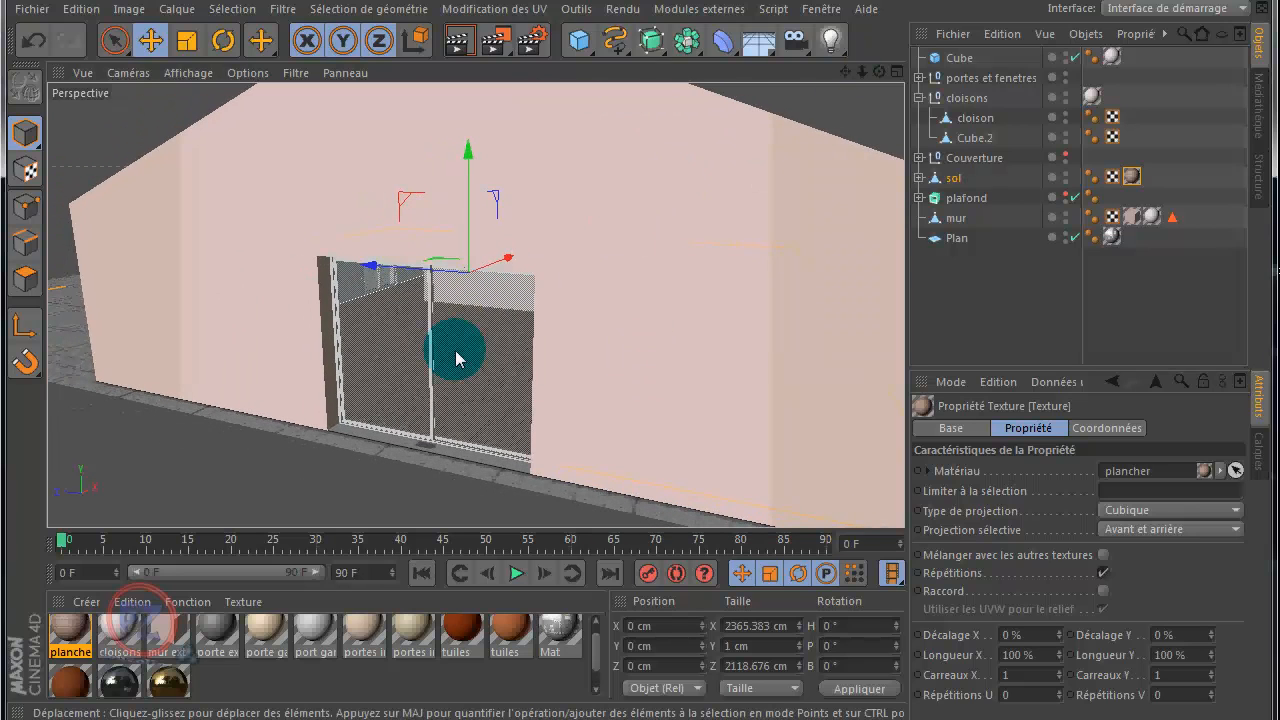
pyautogui.scroll(6, 408, 449)
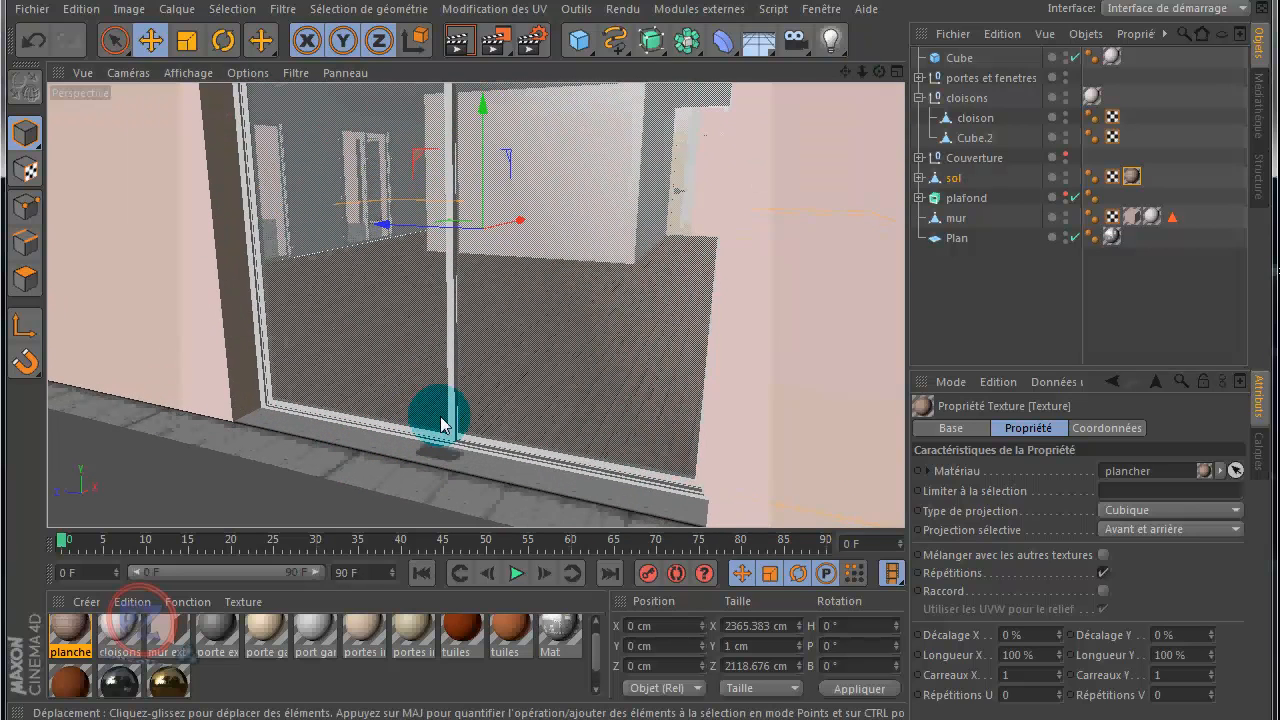
# Step: Collapse the cloisons group and hide portes et fenetres so the floor can be seen through the open doorway
pyautogui.click(919, 98)
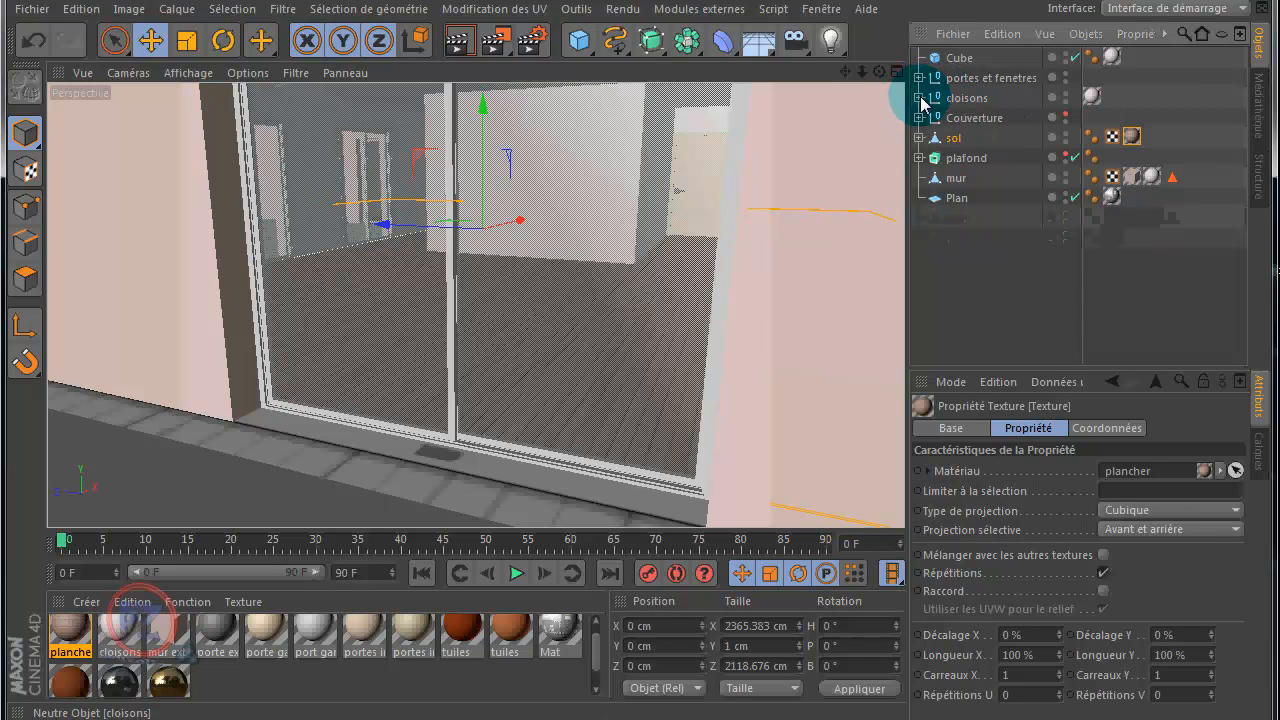
pyautogui.click(1066, 76)
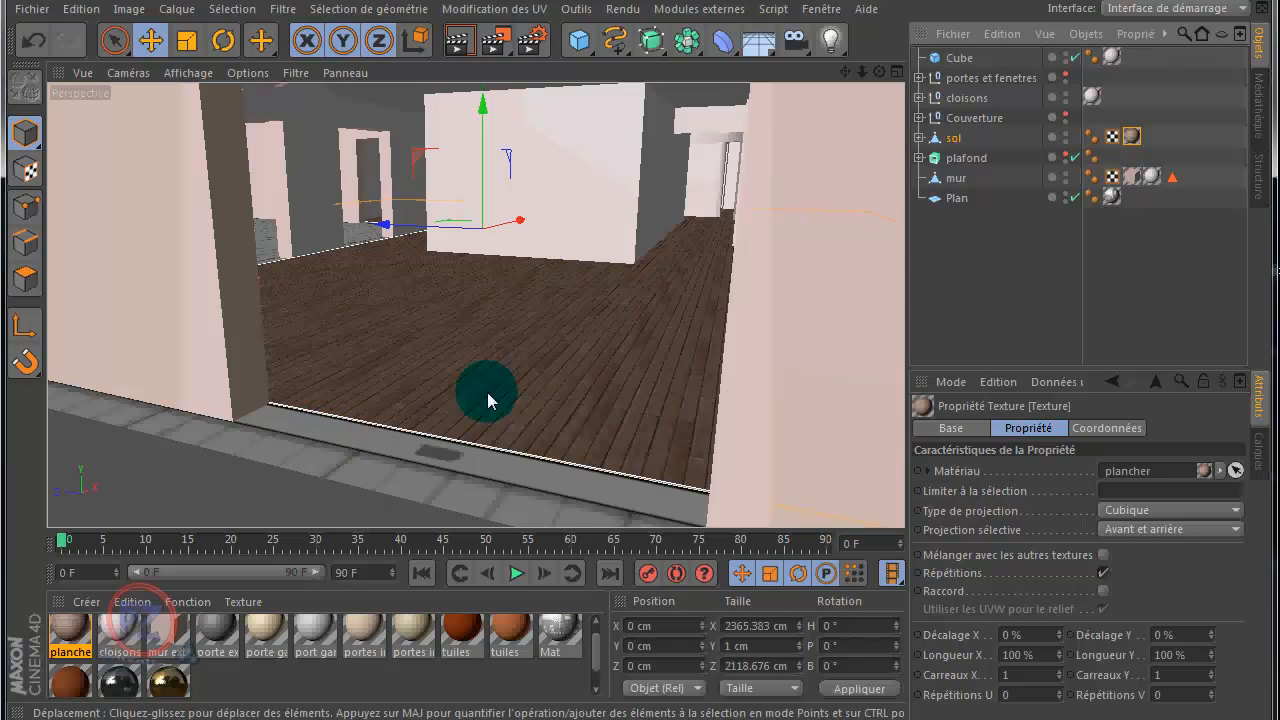
pyautogui.moveTo(880, 73); pyautogui.dragTo(640, 356)
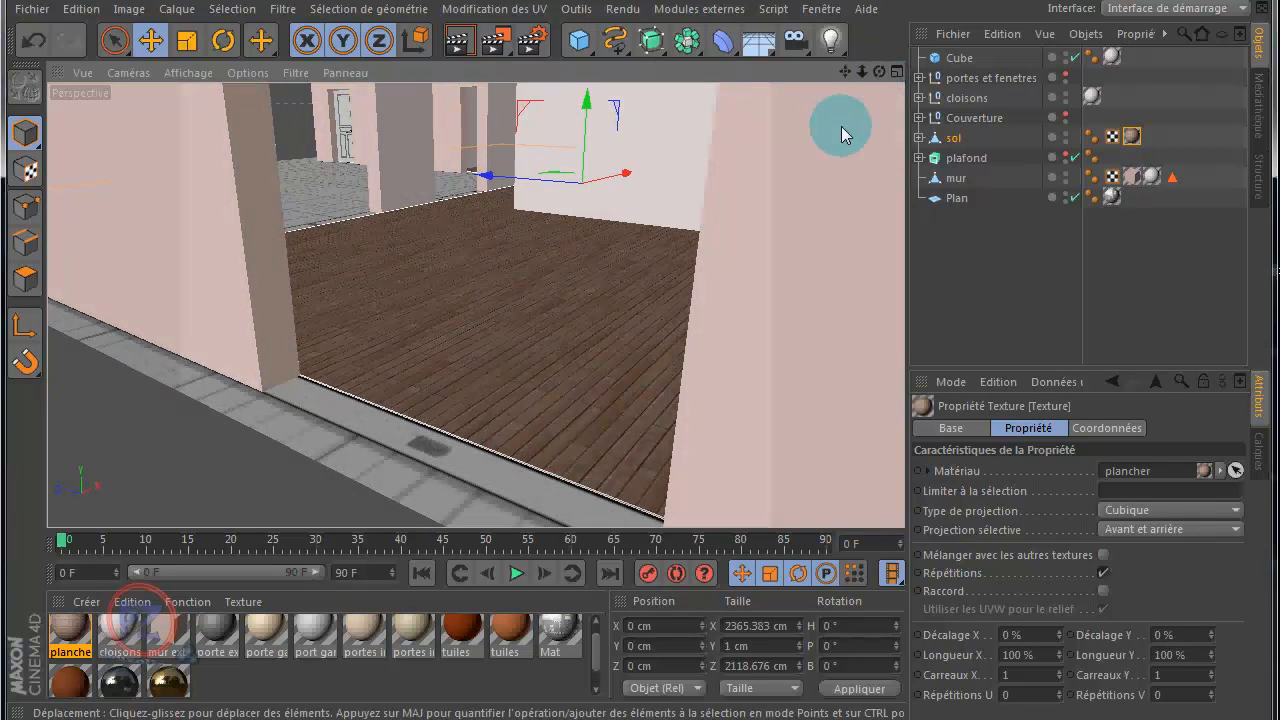
# Step: Switch to texture axis mode for sol's plancher texture and slide its projection cube along the Z and X axes
pyautogui.click(1131, 134)
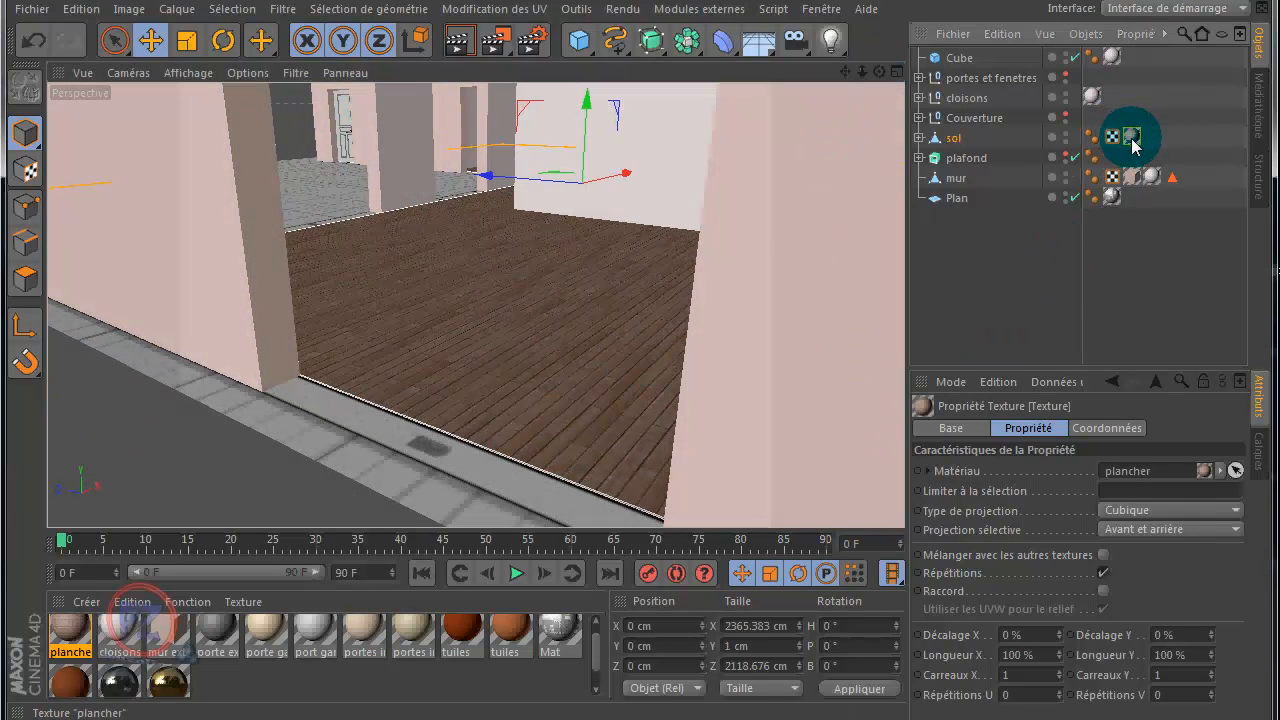
pyautogui.click(1038, 653)
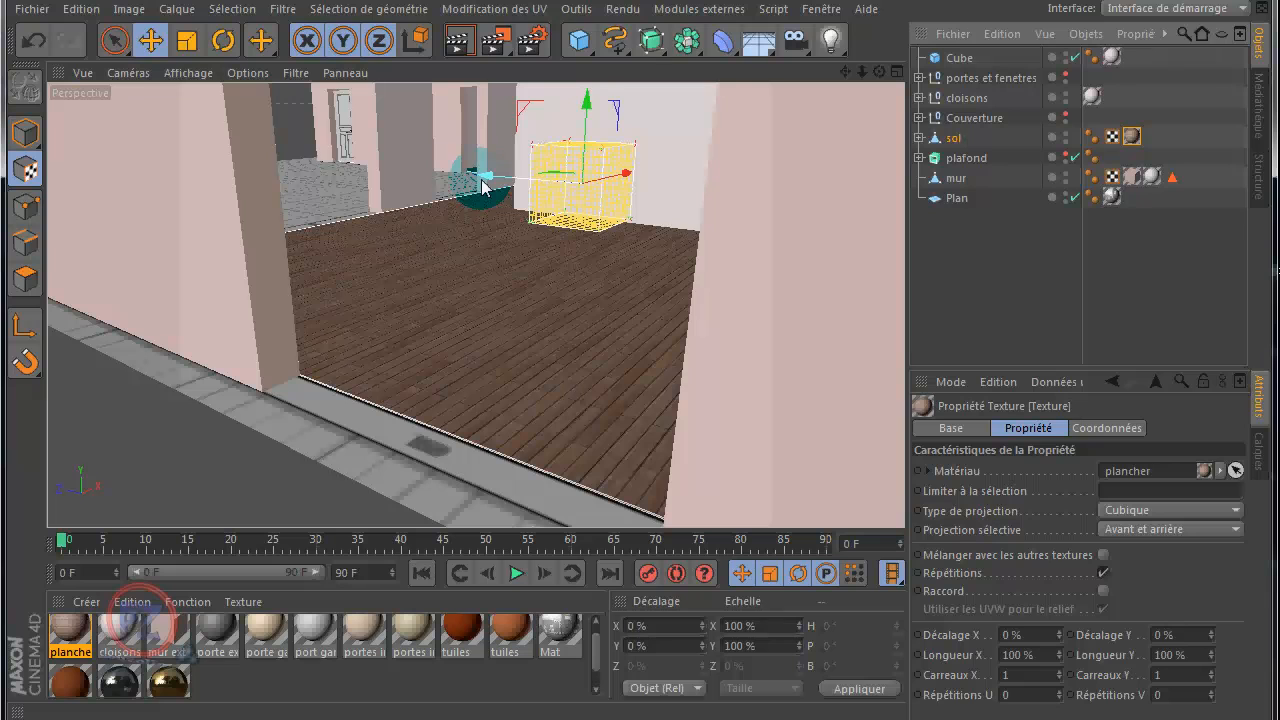
pyautogui.moveTo(487, 186); pyautogui.dragTo(553, 245)
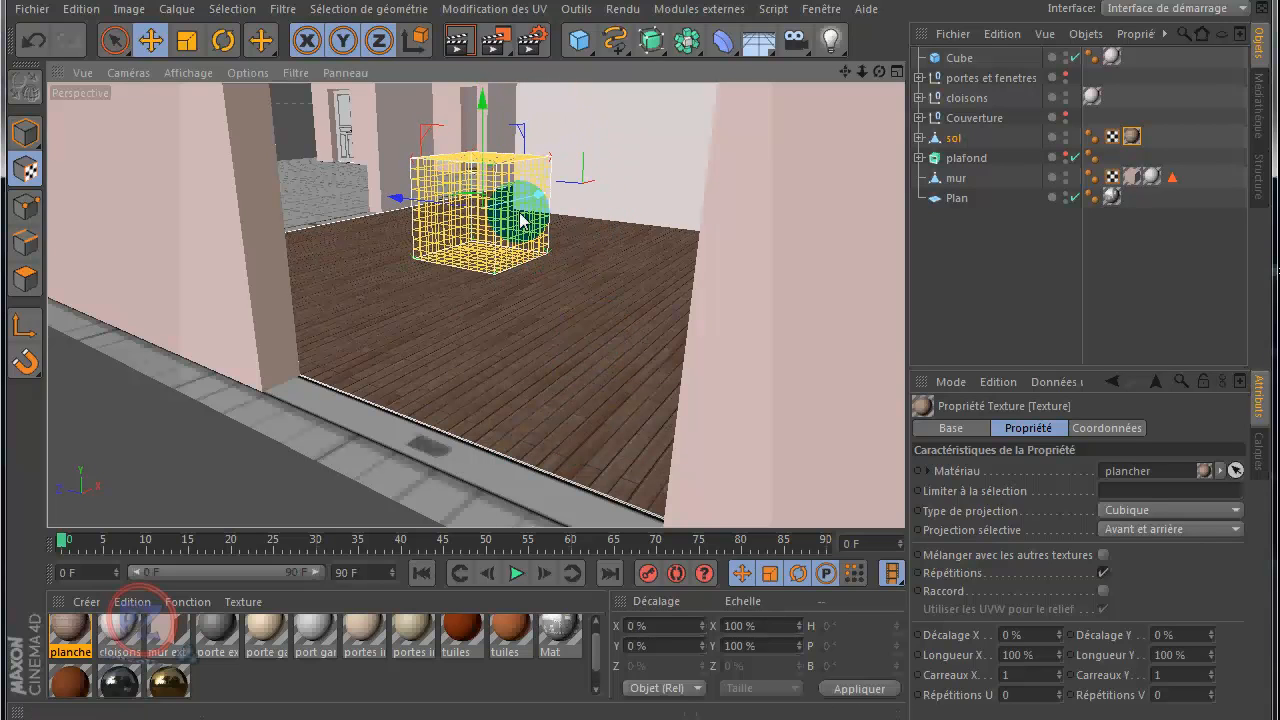
pyautogui.moveTo(538, 192); pyautogui.dragTo(485, 230)
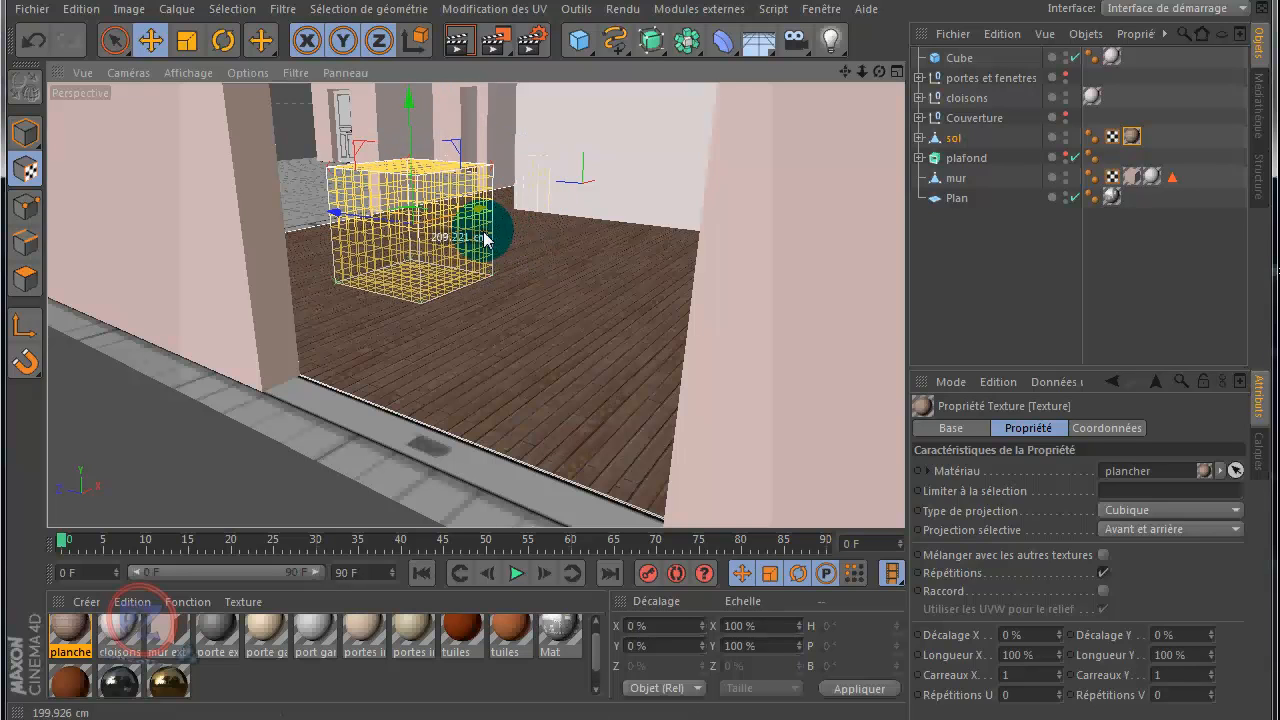
# Step: In the Haut view, slide the plancher projection cube along X outside the house, and back into the upper-left corner of the large west room
pyautogui.scroll(-3, 681, 235)
pyautogui.scroll(-2, 691, 210)
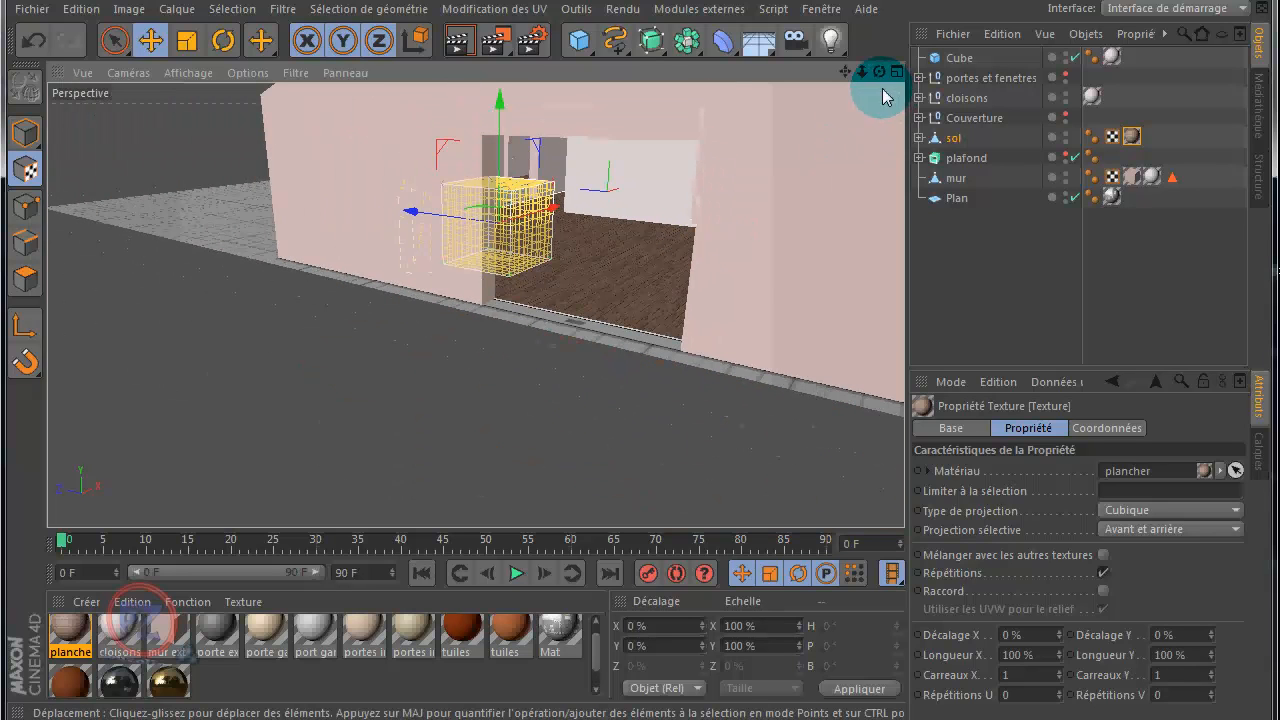
pyautogui.scroll(2, 612, 311)
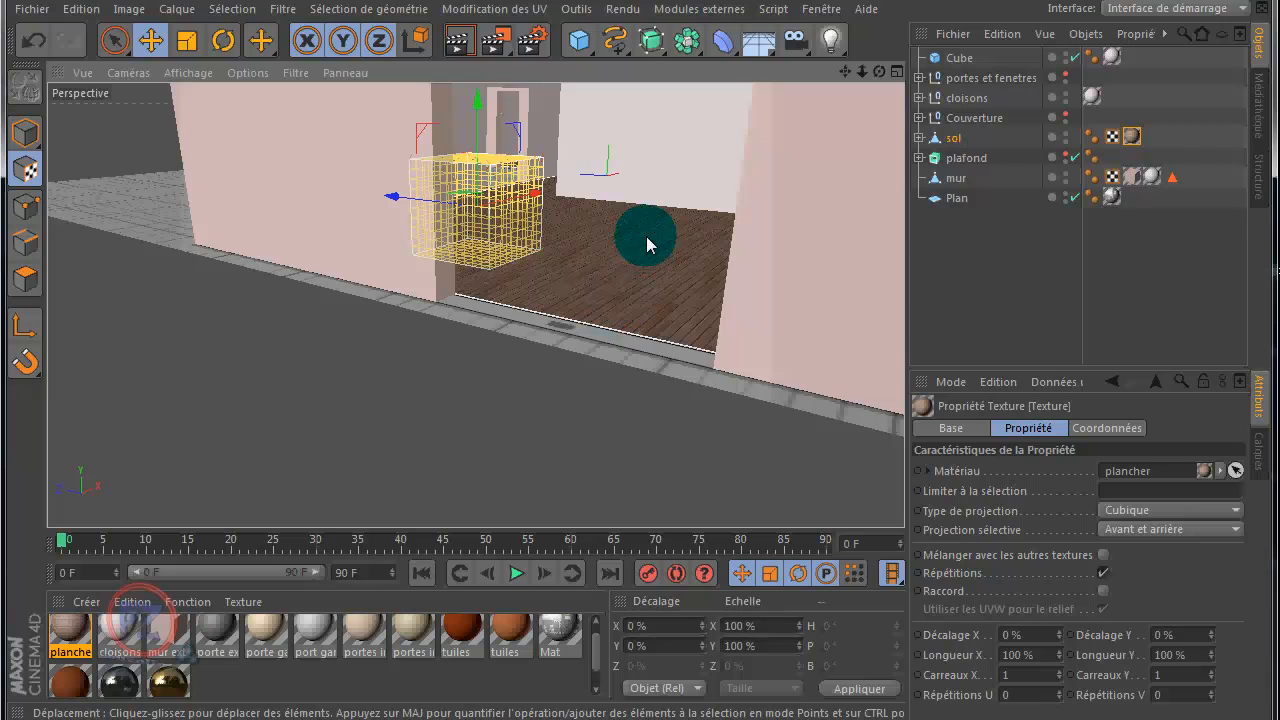
pyautogui.scroll(3, 657, 222)
pyautogui.middleClick(858, 128)
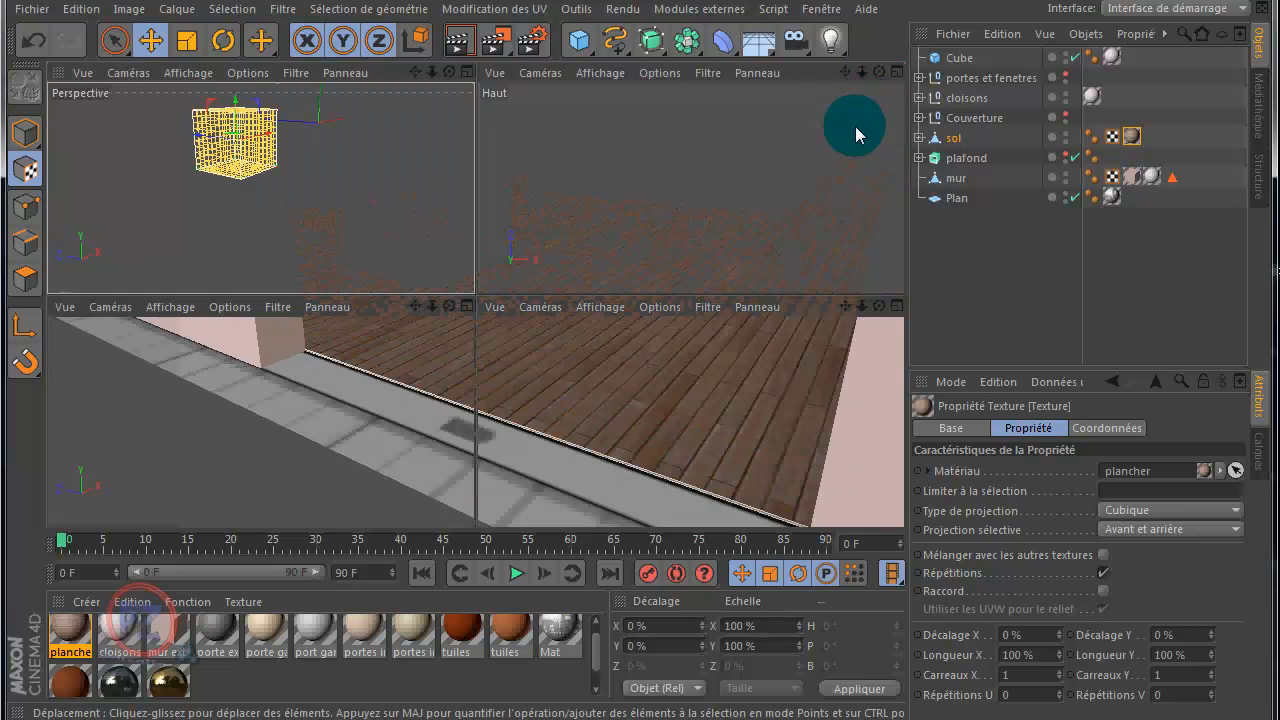
pyautogui.middleClick(770, 202)
pyautogui.scroll(-4, 764, 215)
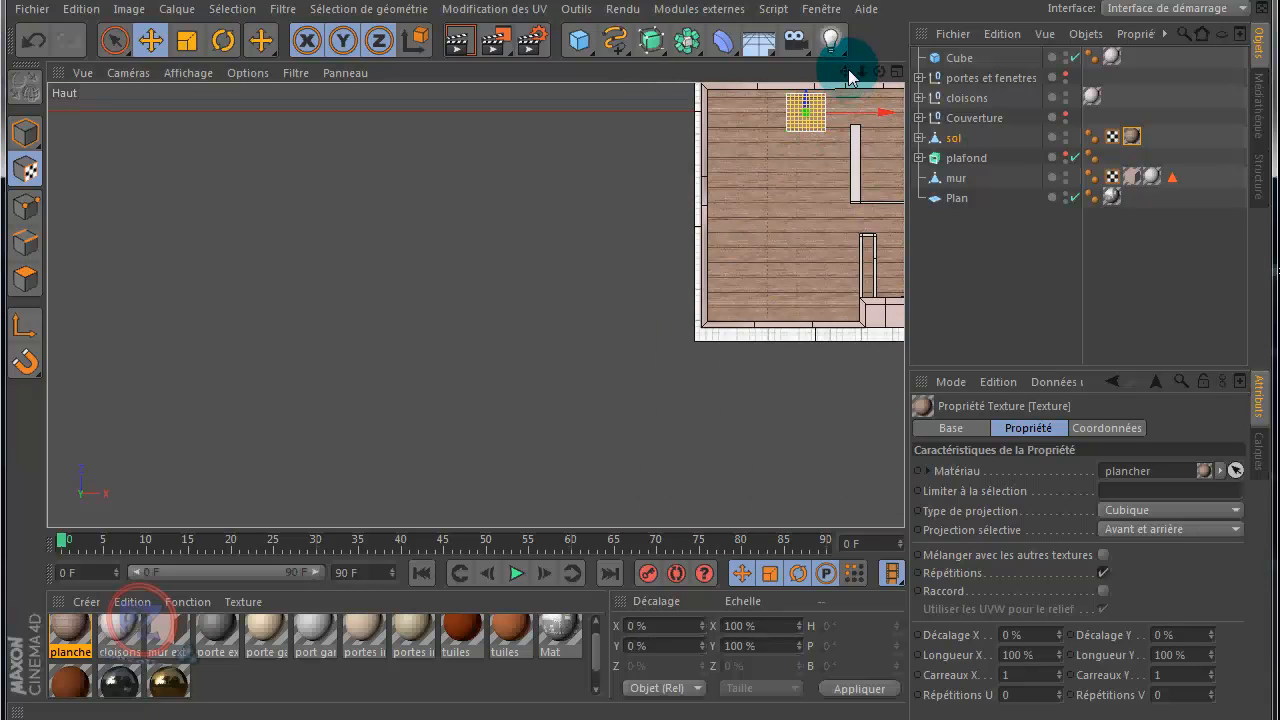
pyautogui.moveTo(845, 71); pyautogui.dragTo(642, 360)
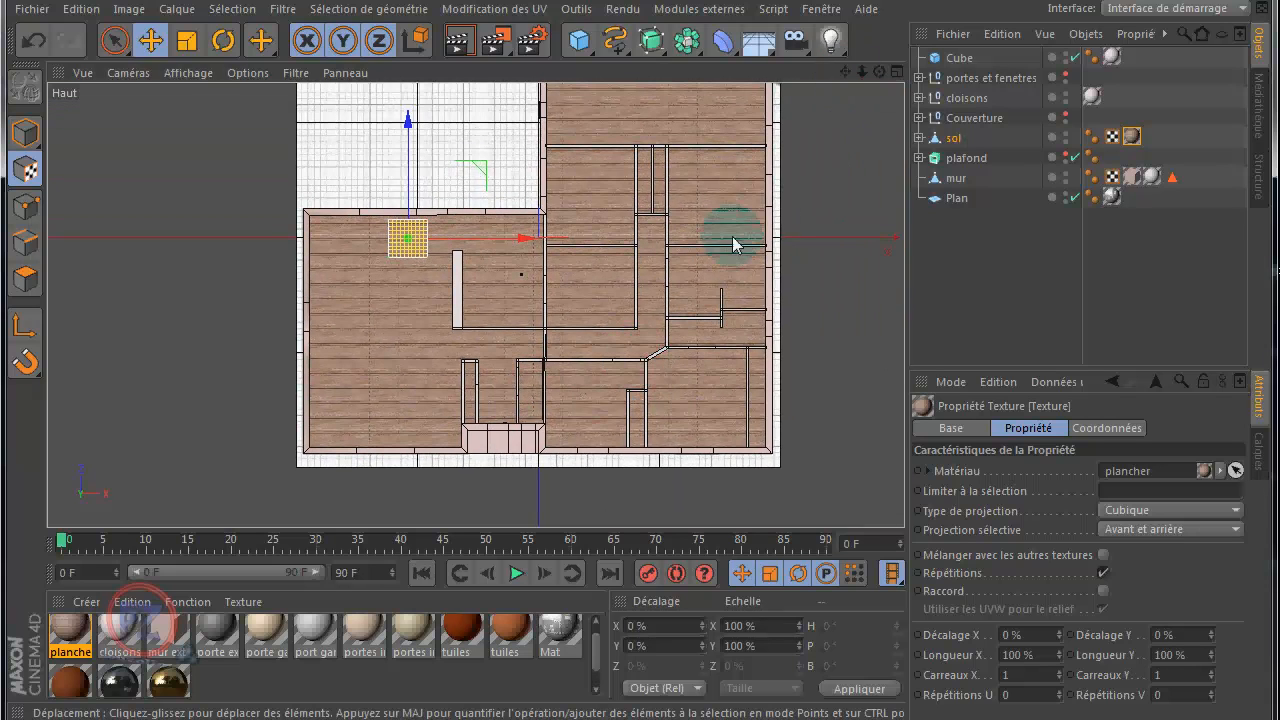
pyautogui.moveTo(530, 243); pyautogui.dragTo(320, 266)
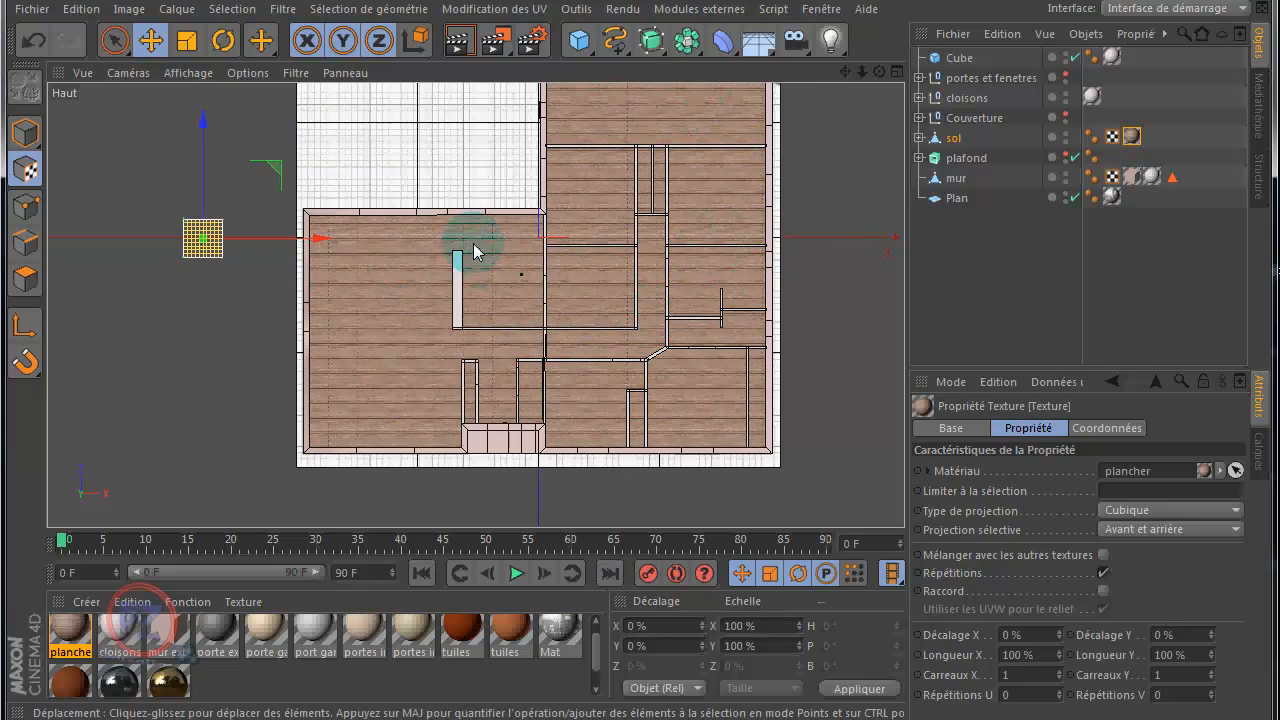
pyautogui.moveTo(320, 238); pyautogui.dragTo(468, 246)
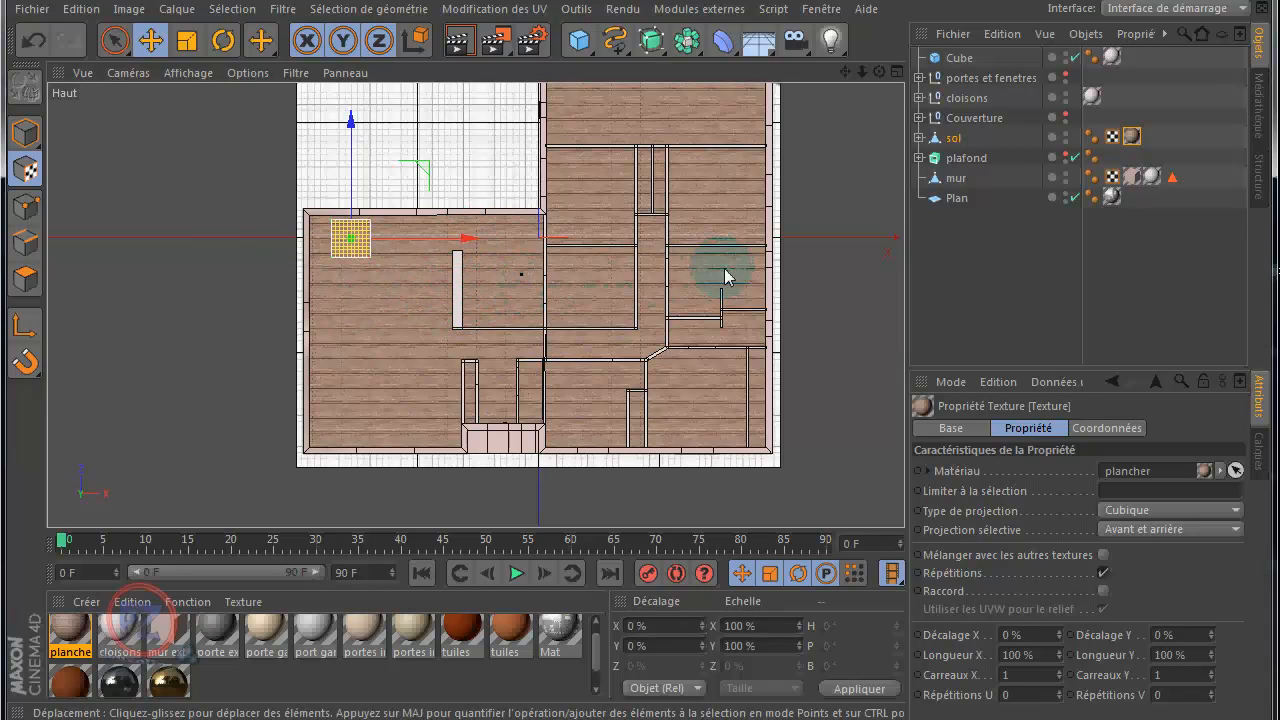
pyautogui.scroll(5, 437, 290)
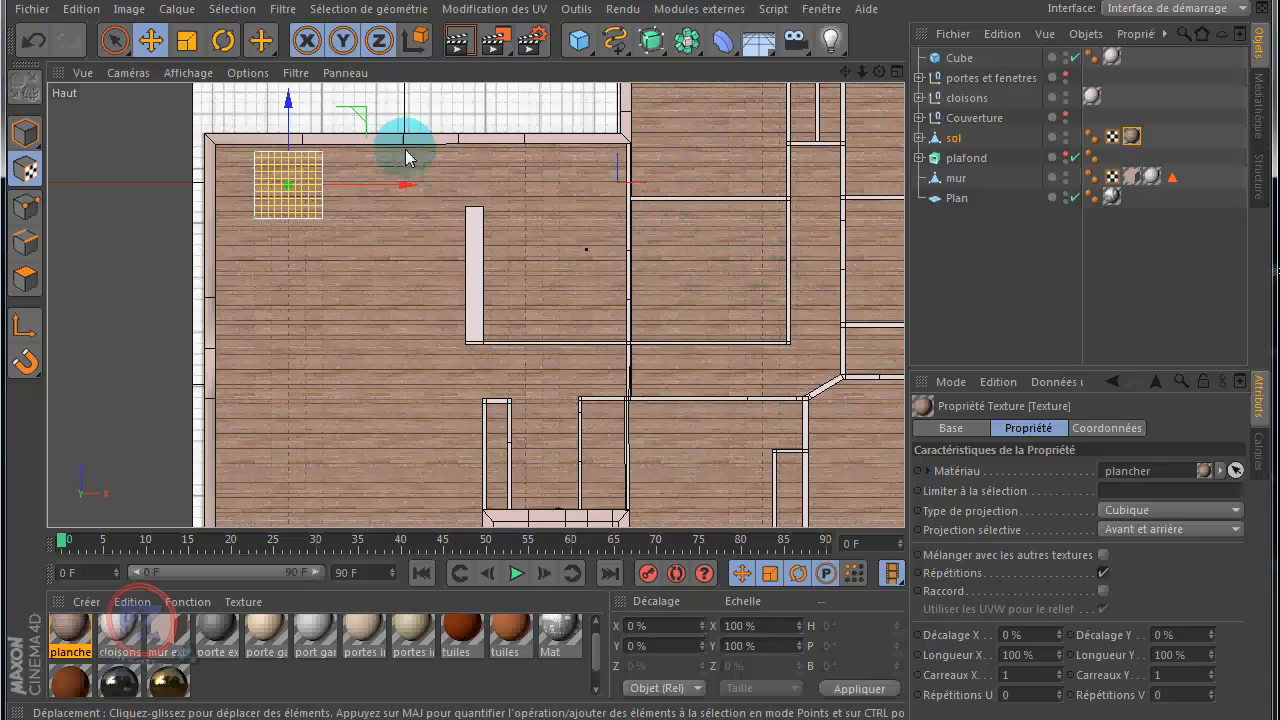
pyautogui.scroll(1, 123, 144)
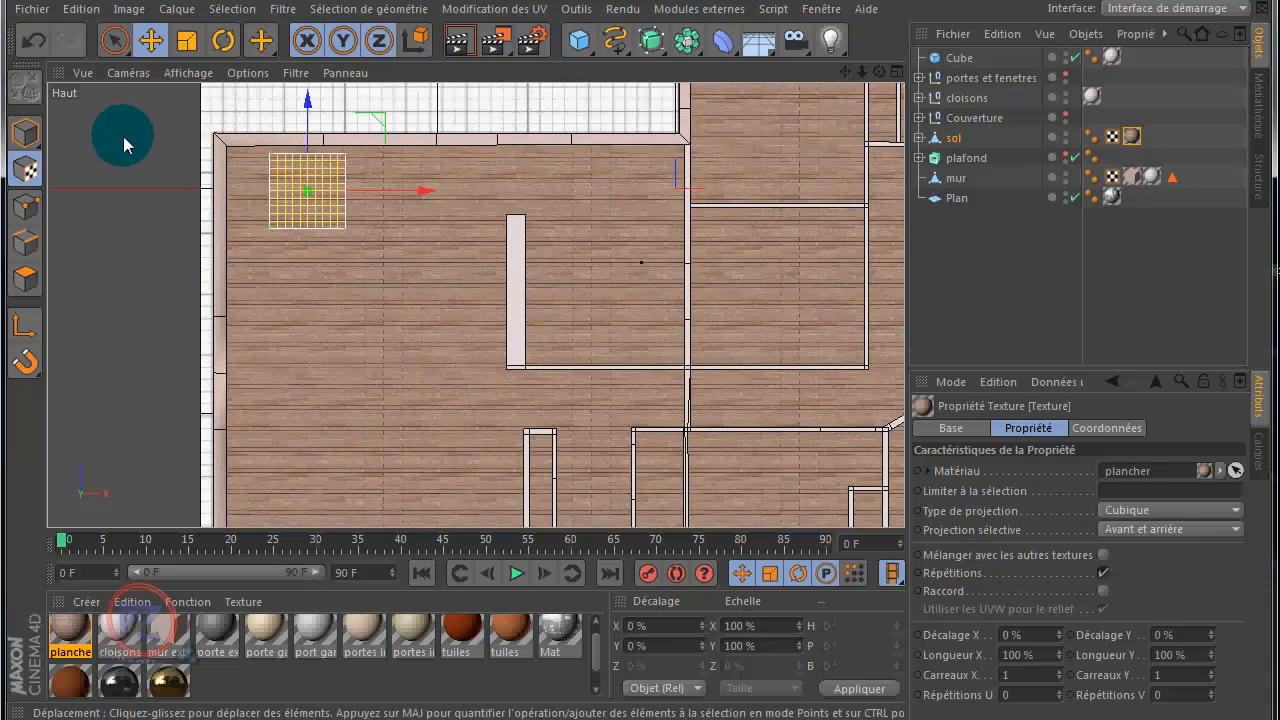
# Step: In the Perspective view, try scaling the plancher texture's projection cube along Z and X, and undo both scalings
pyautogui.middleClick(127, 160)
pyautogui.middleClick(223, 214)
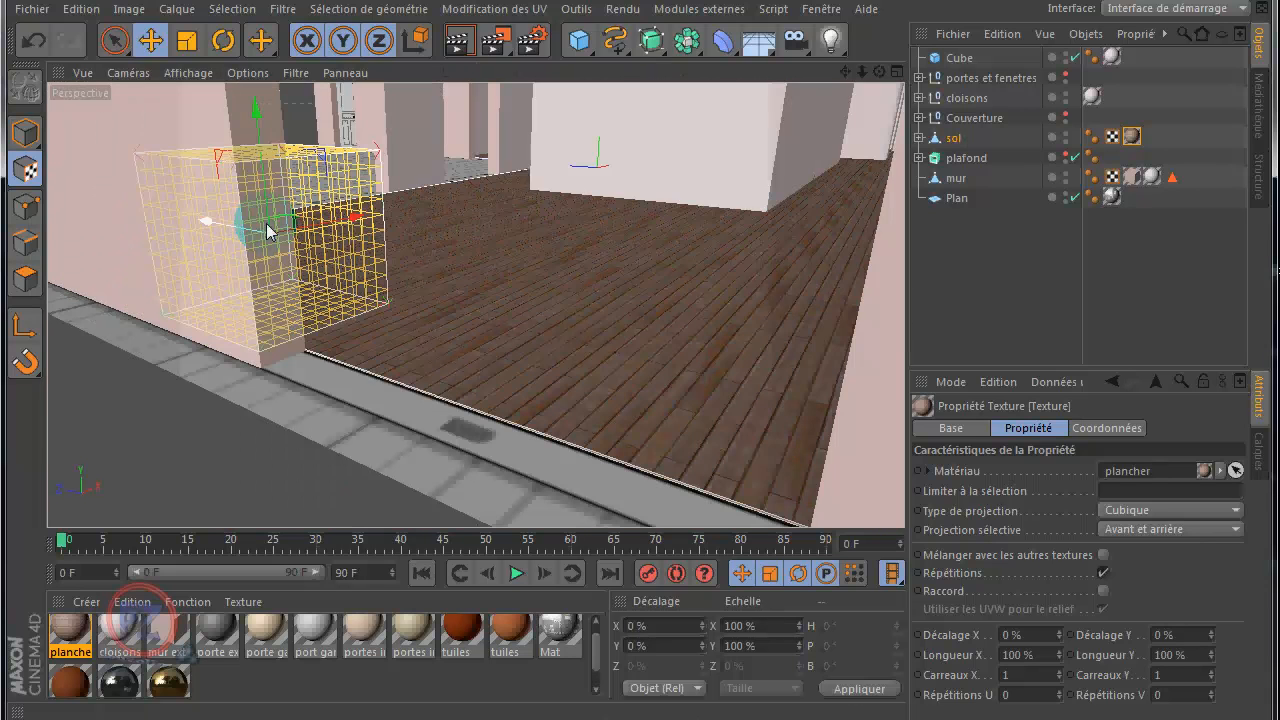
pyautogui.scroll(-2, 453, 280)
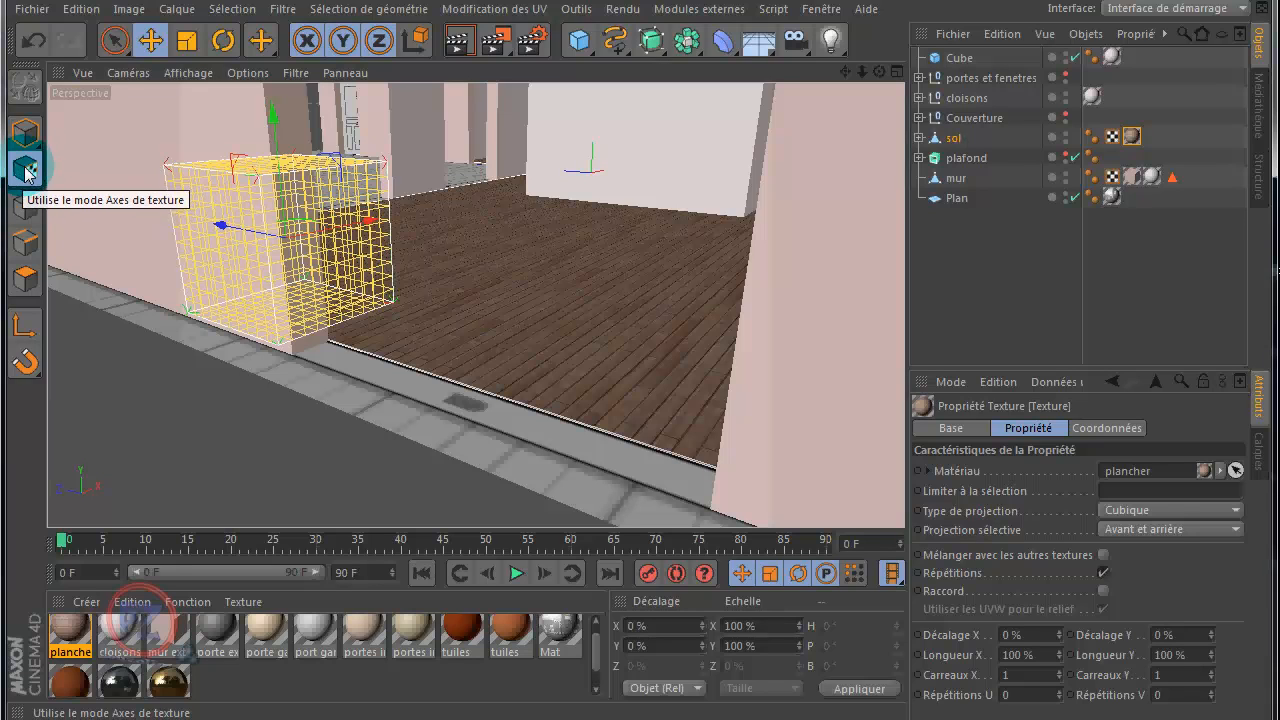
pyautogui.click(25, 170)
pyautogui.click(185, 43)
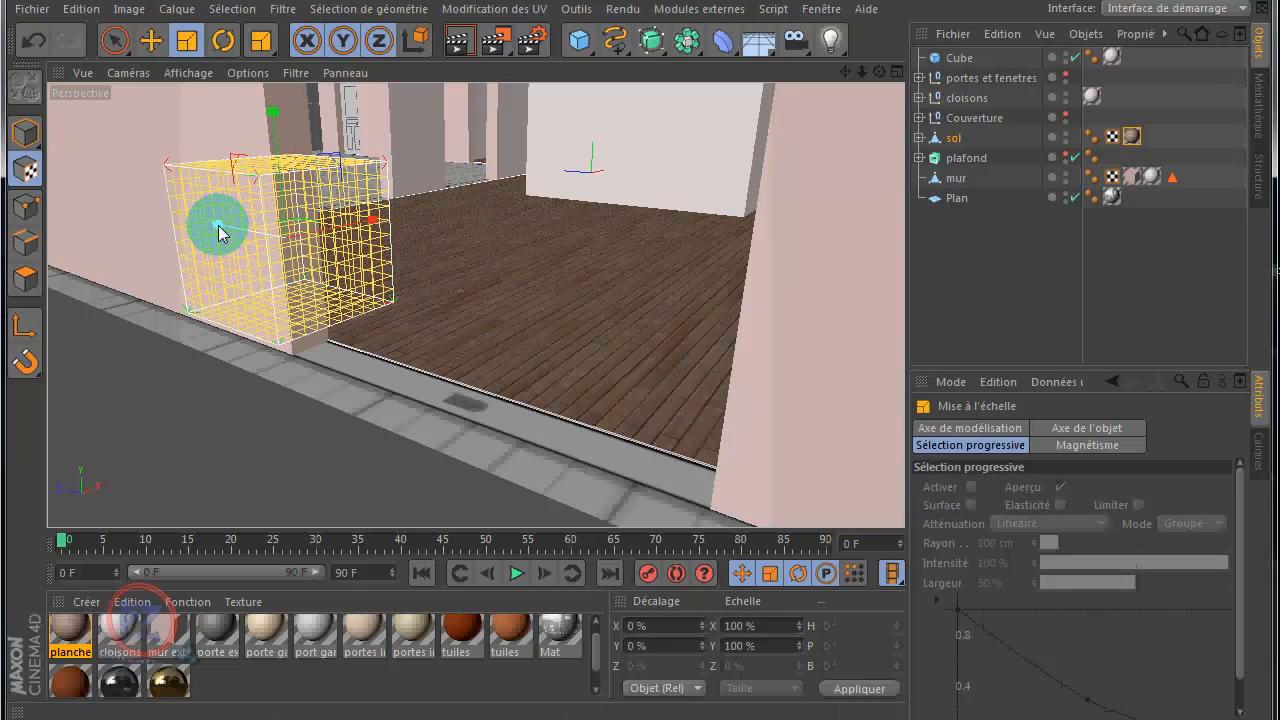
pyautogui.moveTo(220, 232); pyautogui.dragTo(226, 232)
pyautogui.moveTo(378, 226)
pyautogui.mouseDown()
pyautogui.moveTo(404, 227)
pyautogui.moveTo(389, 228)
pyautogui.mouseUp()
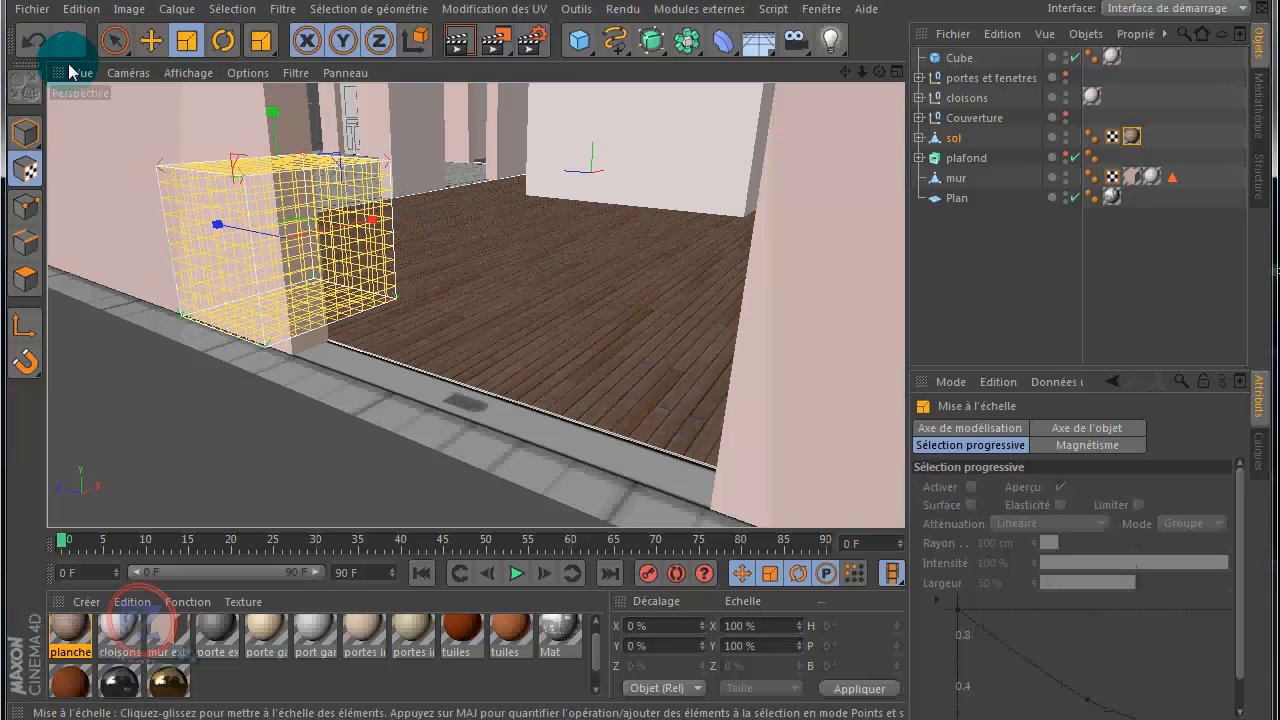
pyautogui.click(32, 42)
pyautogui.click(32, 42)
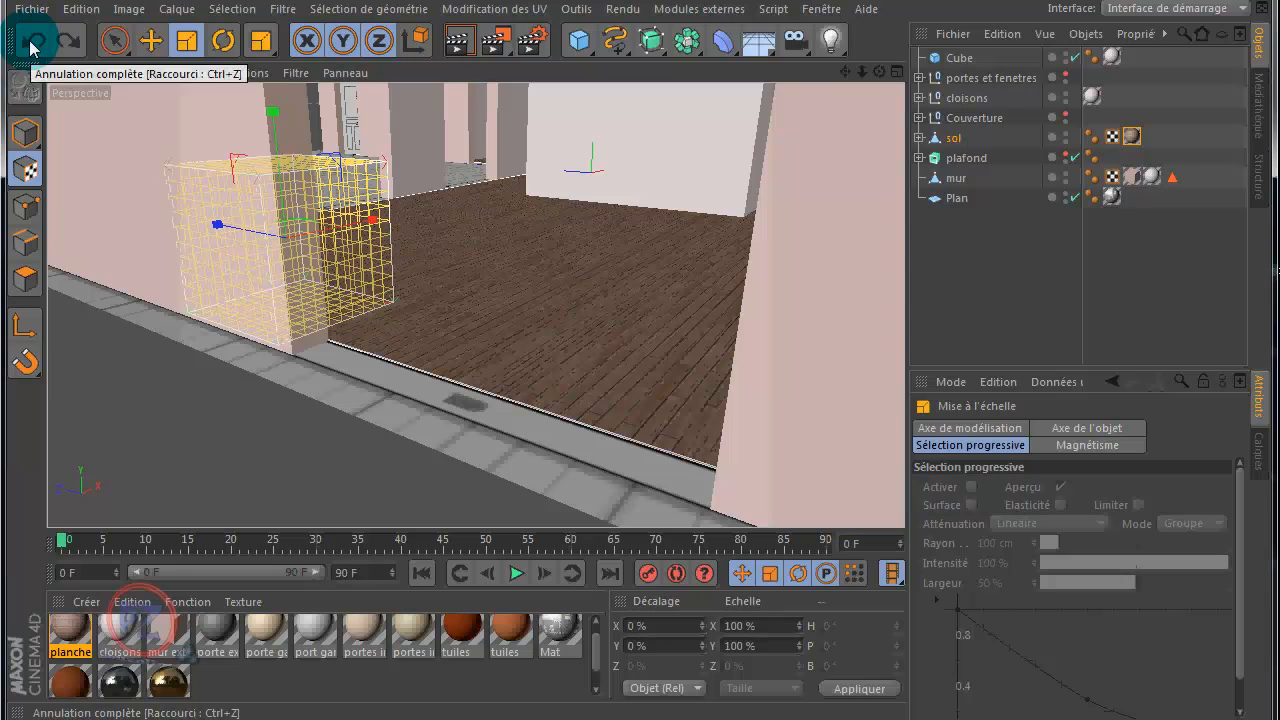
pyautogui.click(199, 435)
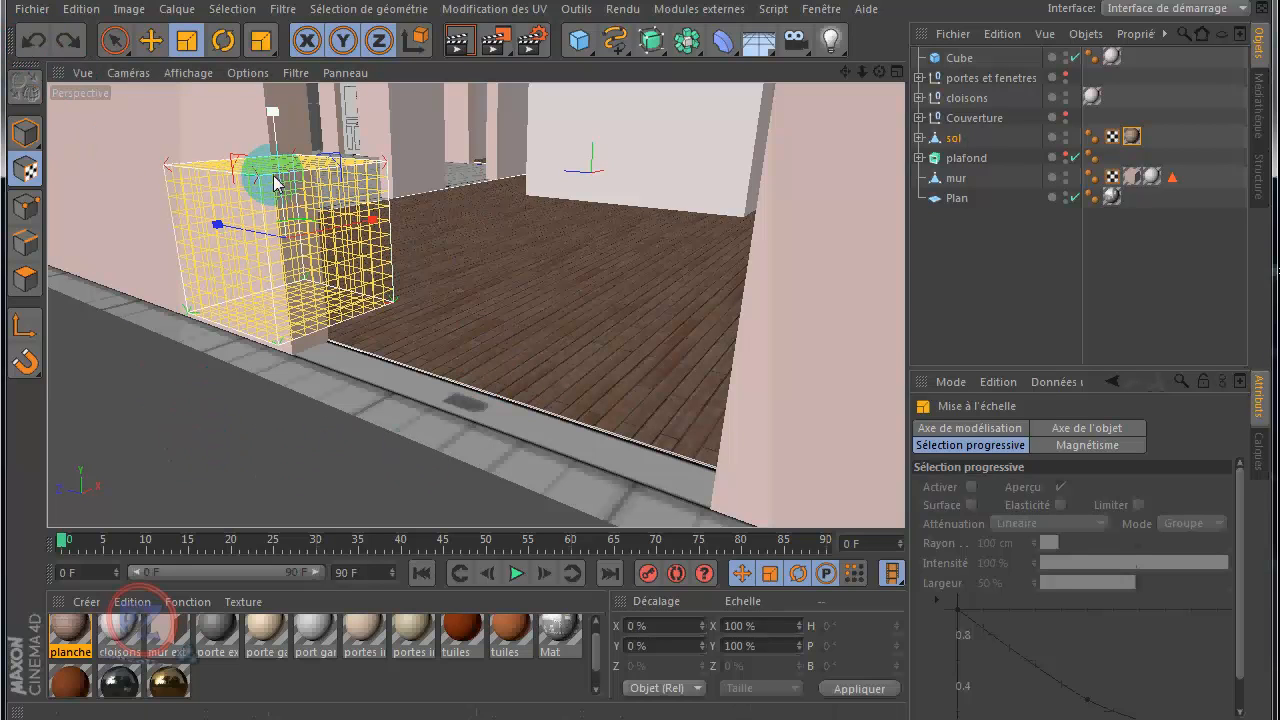
# Step: Leave texture axis mode for model mode and show the portes et fenetres group again
pyautogui.click(28, 173)
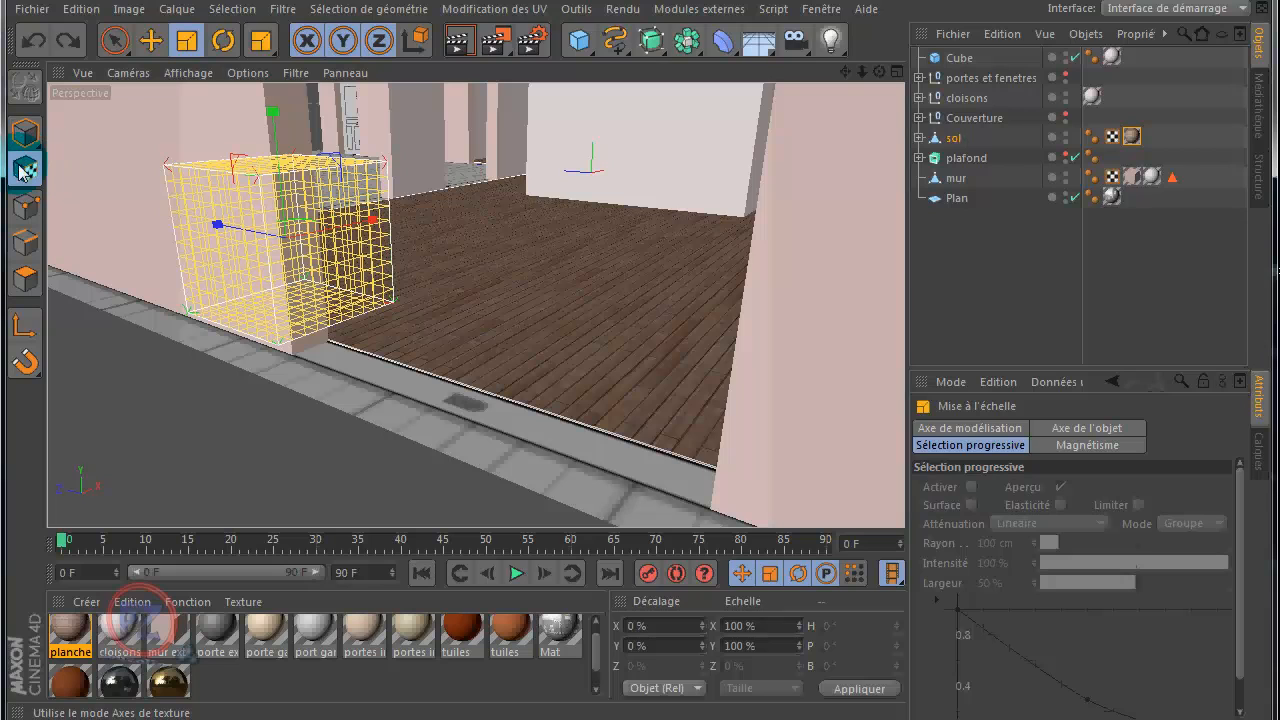
pyautogui.click(1132, 137)
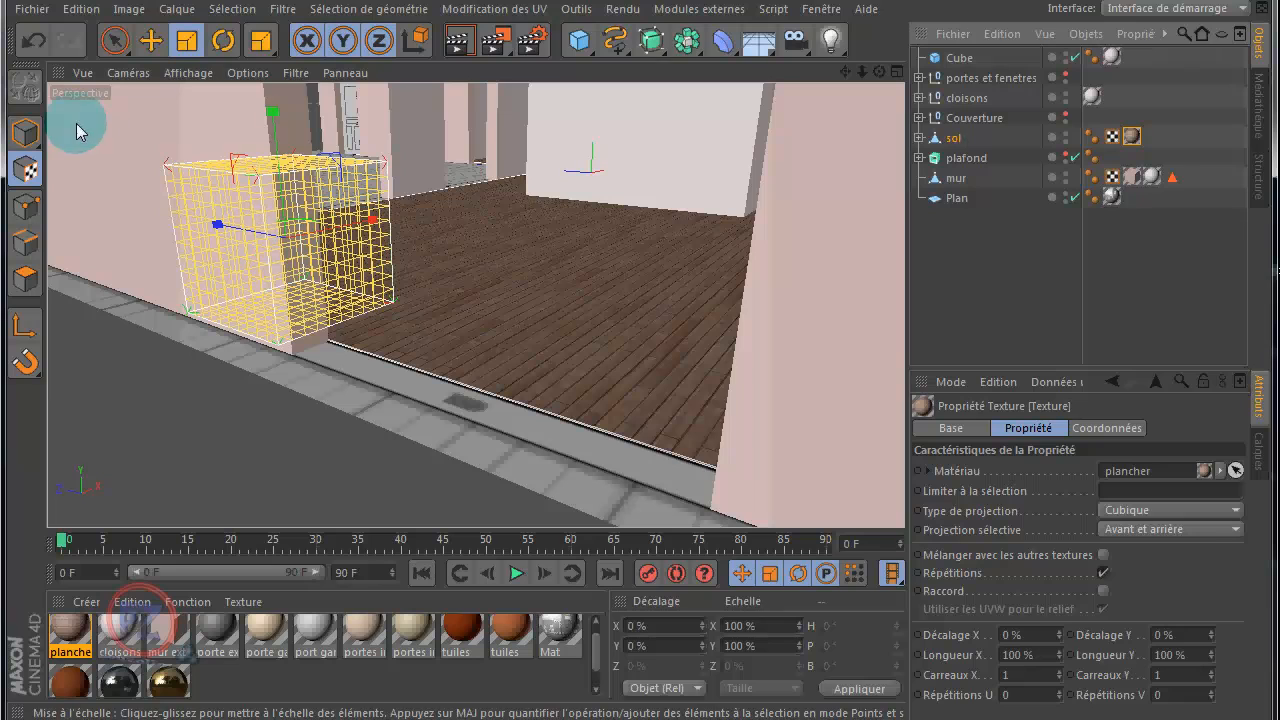
pyautogui.click(24, 135)
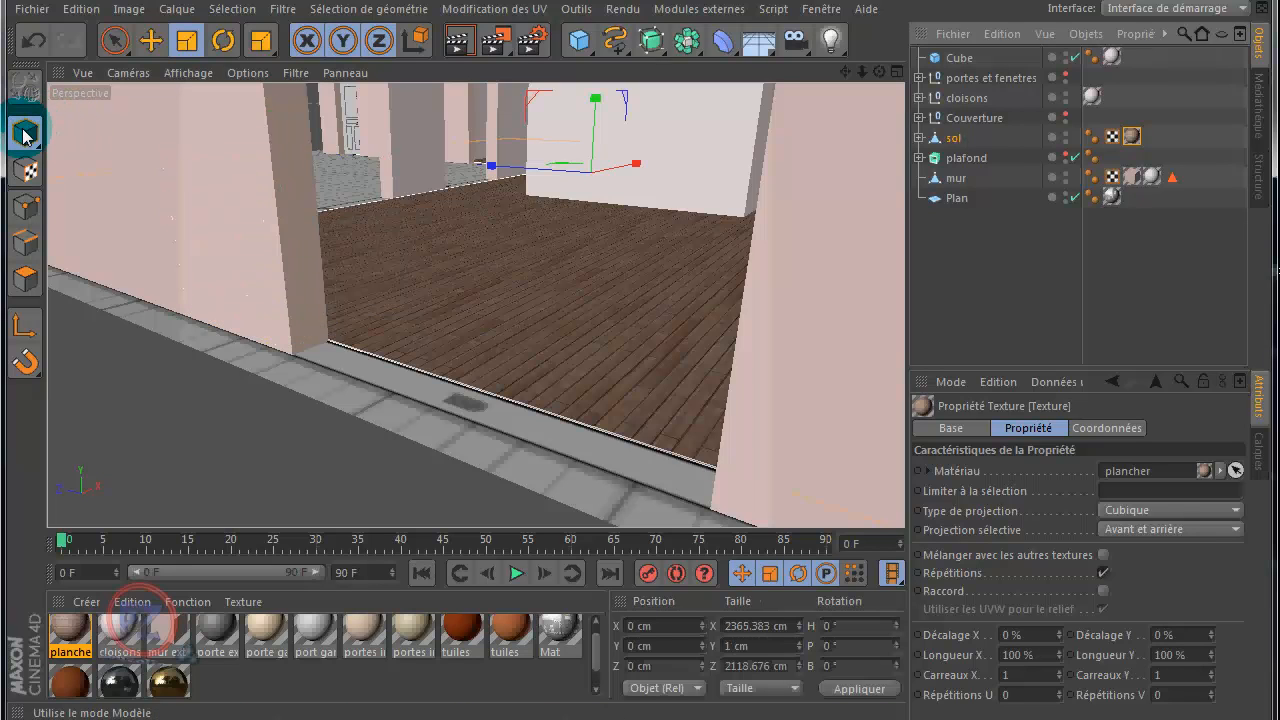
pyautogui.click(1066, 74)
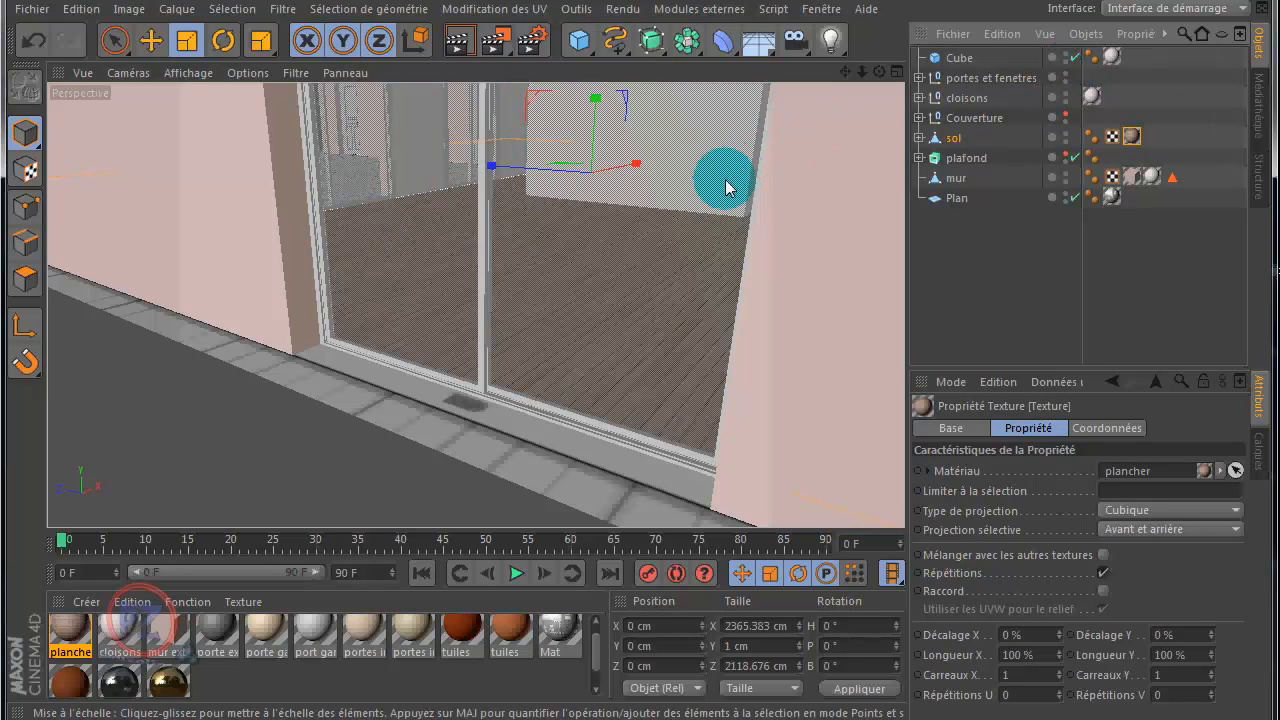
# Step: Examine the full extent of the house floor in the Haut view, with all rooms framed
pyautogui.click(897, 72)
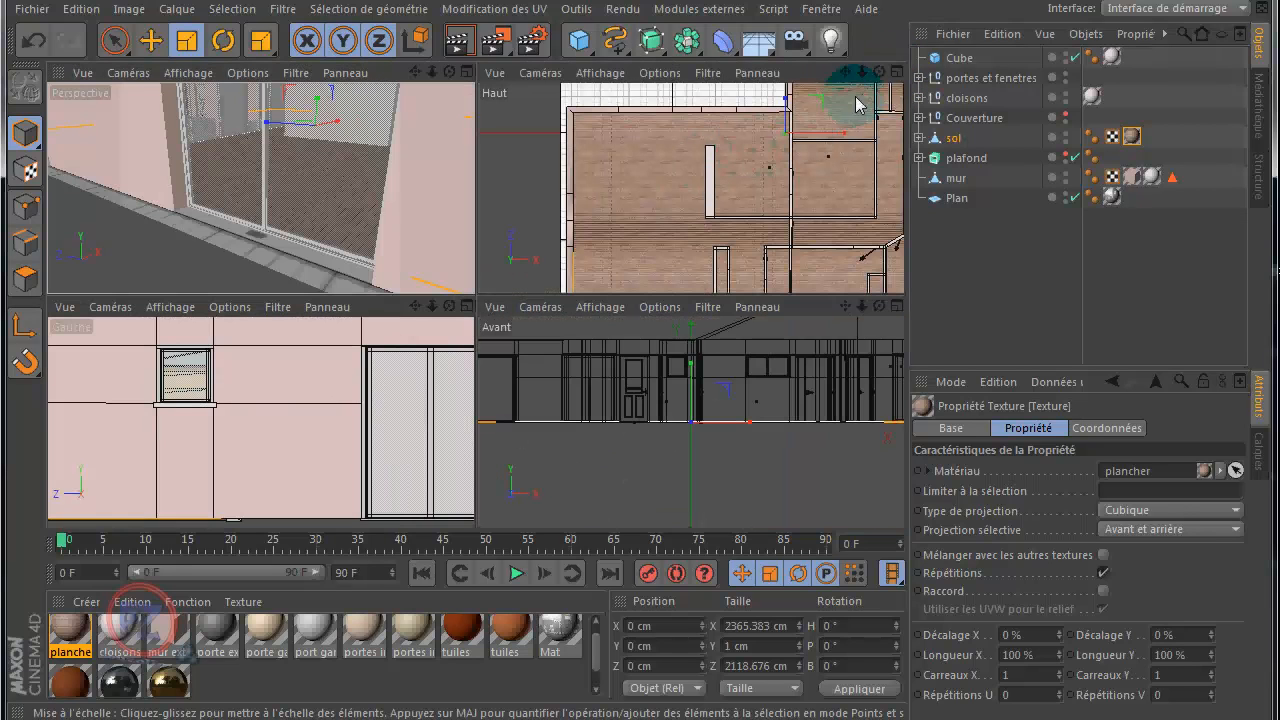
pyautogui.middleClick(806, 166)
pyautogui.scroll(-5, 731, 211)
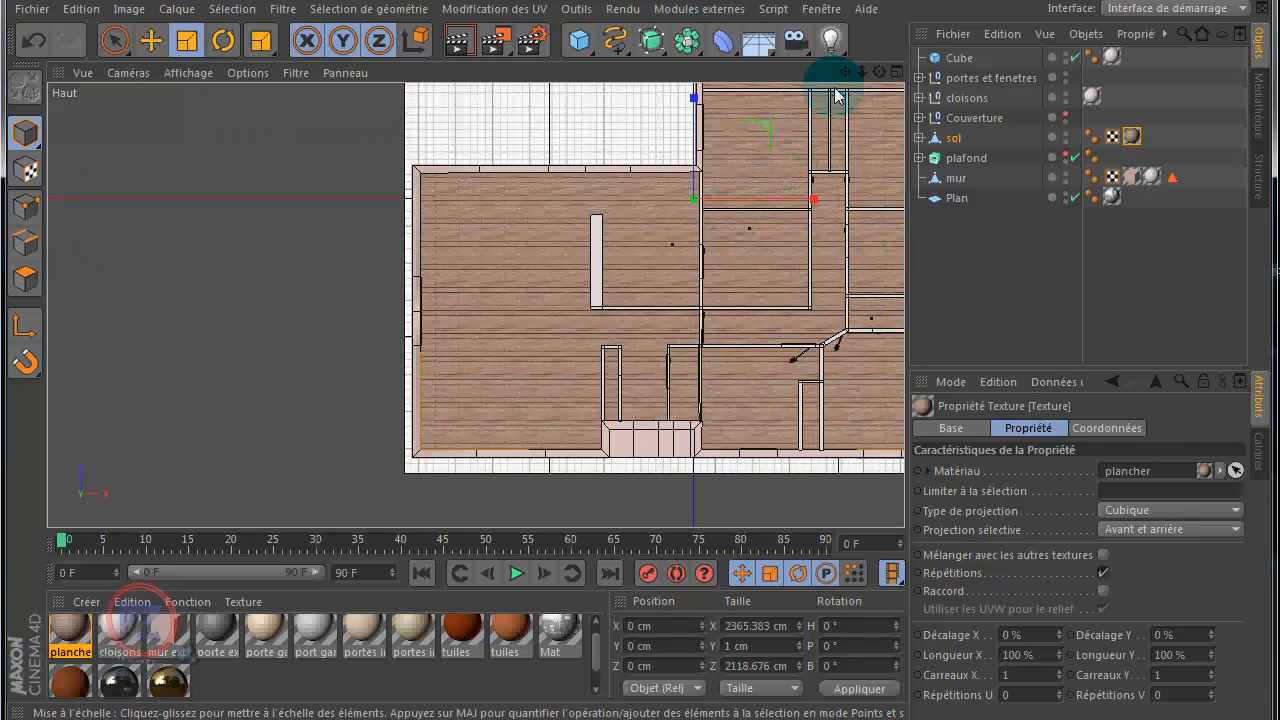
pyautogui.moveTo(843, 70); pyautogui.dragTo(637, 373)
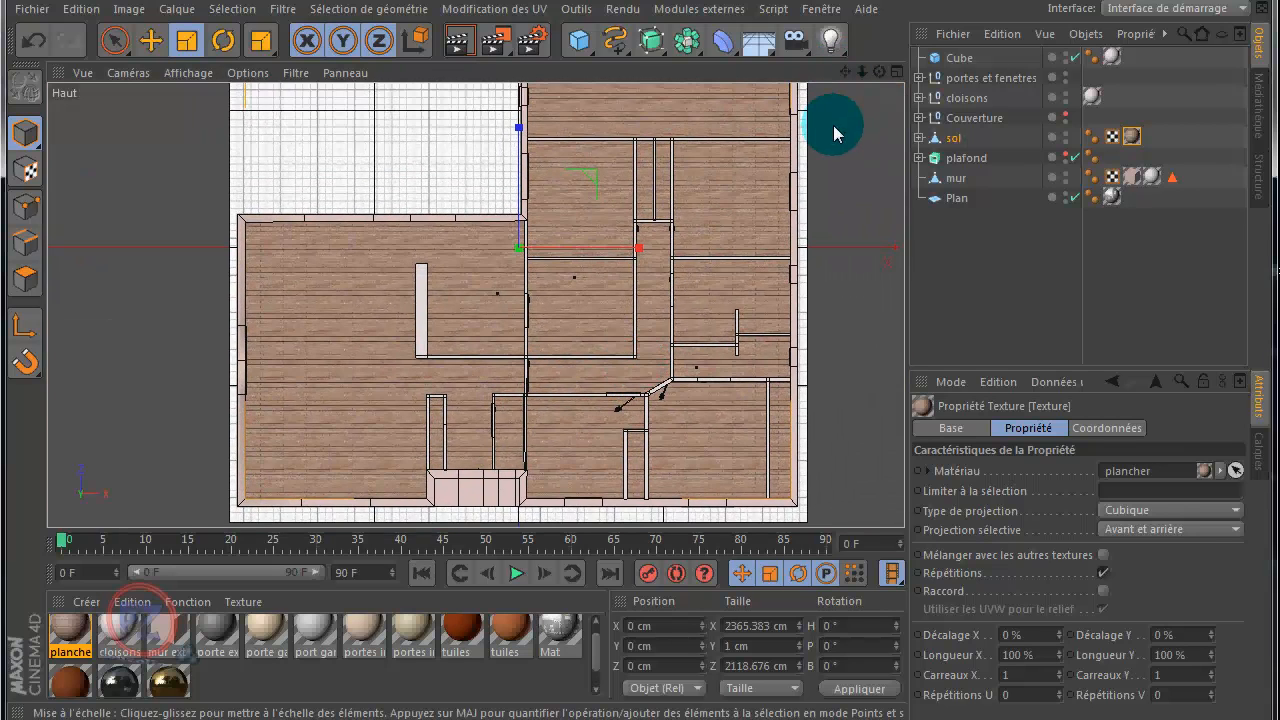
pyautogui.scroll(-3, 834, 130)
pyautogui.moveTo(845, 71); pyautogui.dragTo(646, 364)
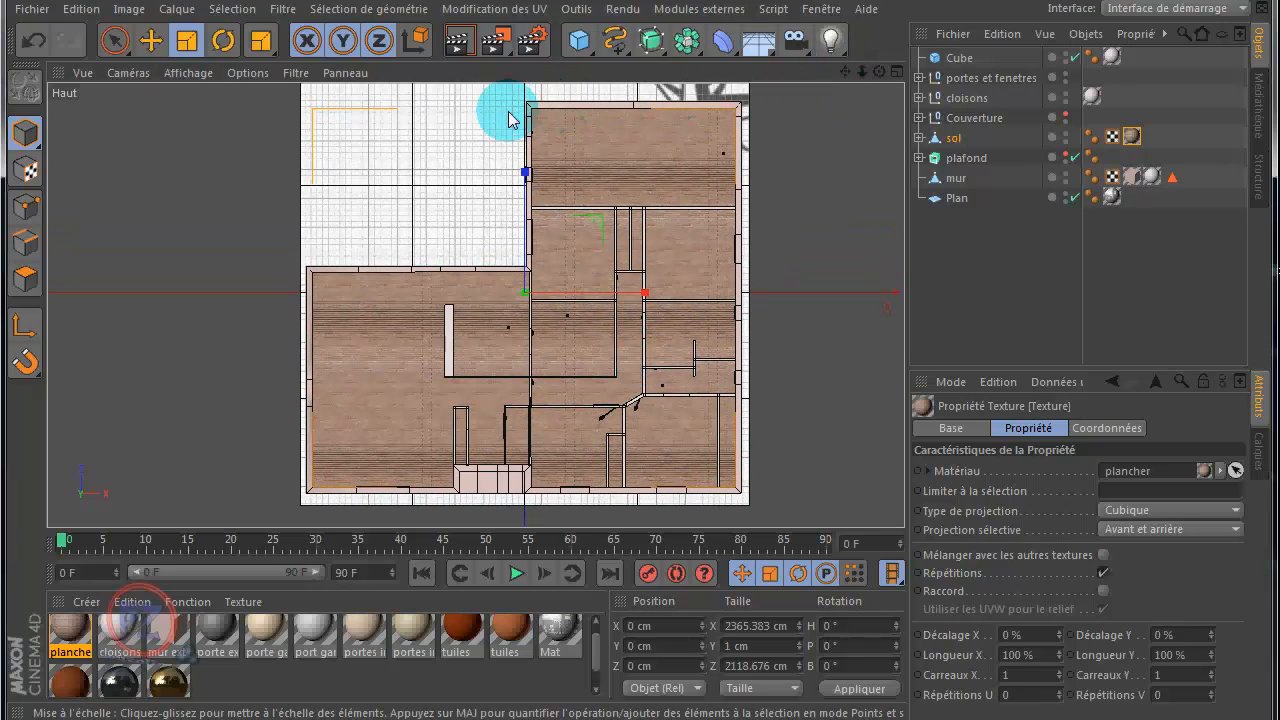
pyautogui.moveTo(304, 144); pyautogui.dragTo(744, 511)
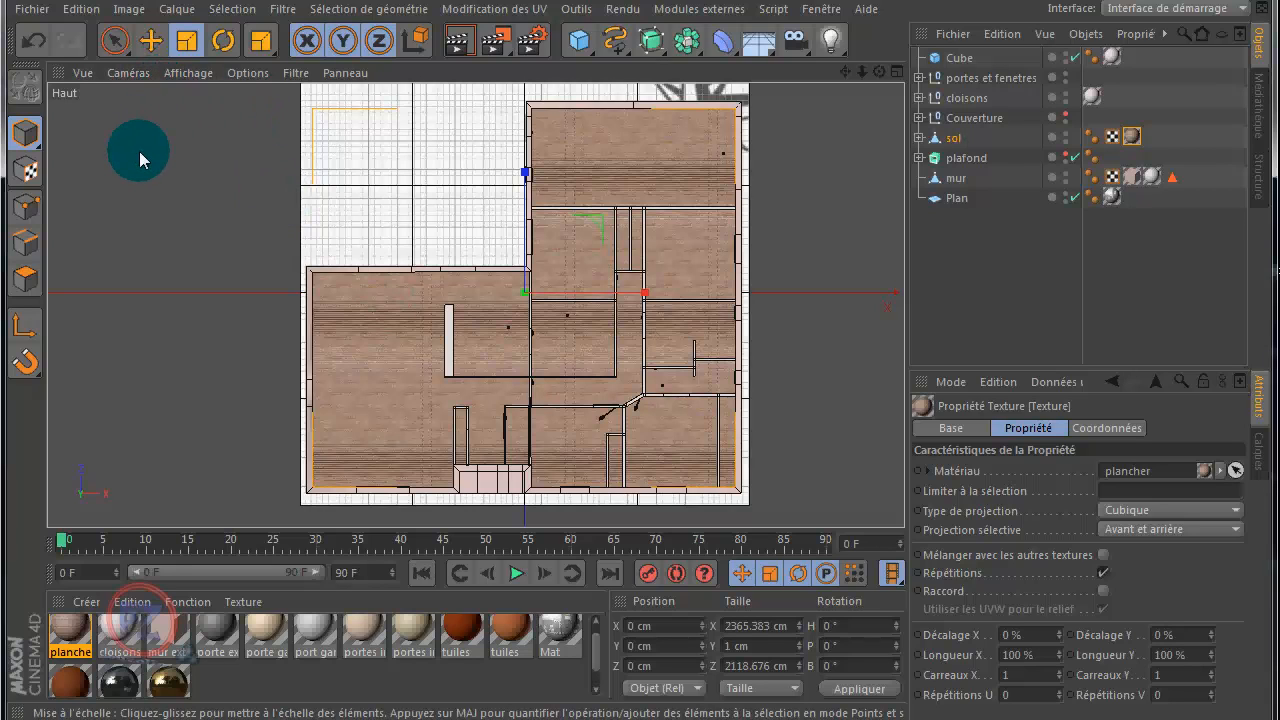
# Step: Add a plane, move it outside the house to about X -660 cm, Z 559 cm in the recessed corner, and hide the reference Plan
pyautogui.click(579, 42)
pyautogui.click(786, 106)
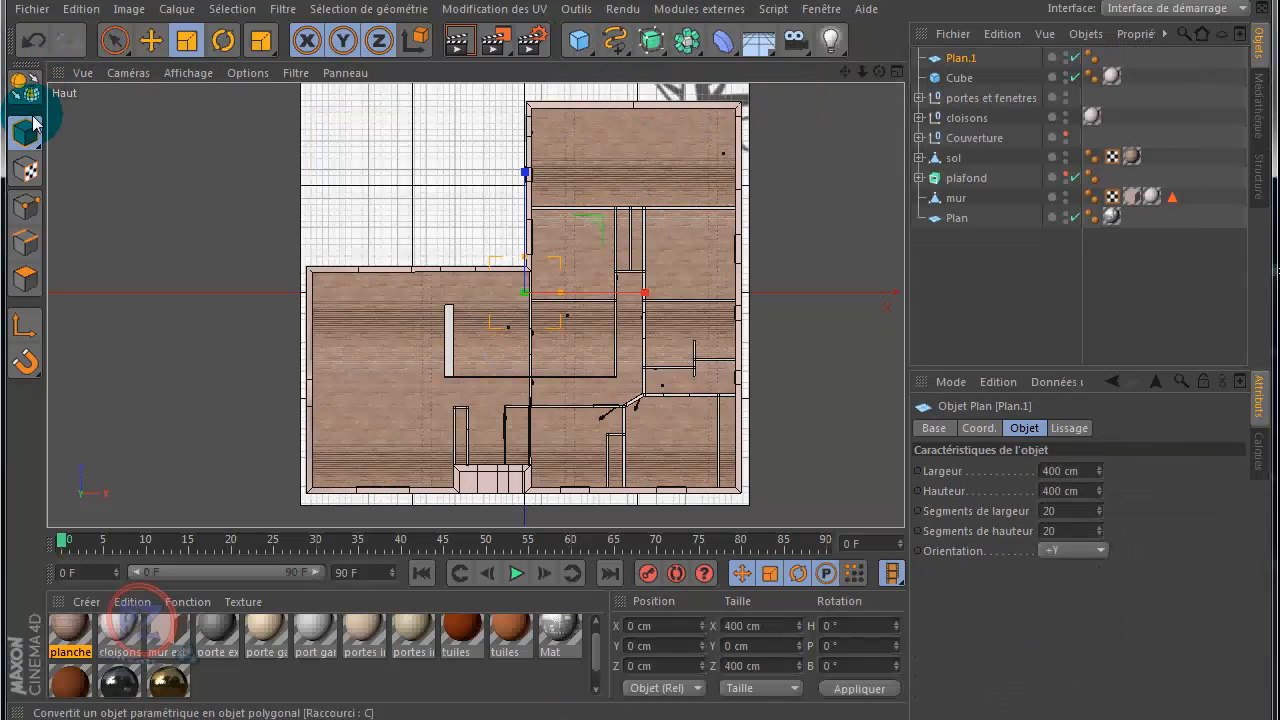
pyautogui.click(151, 40)
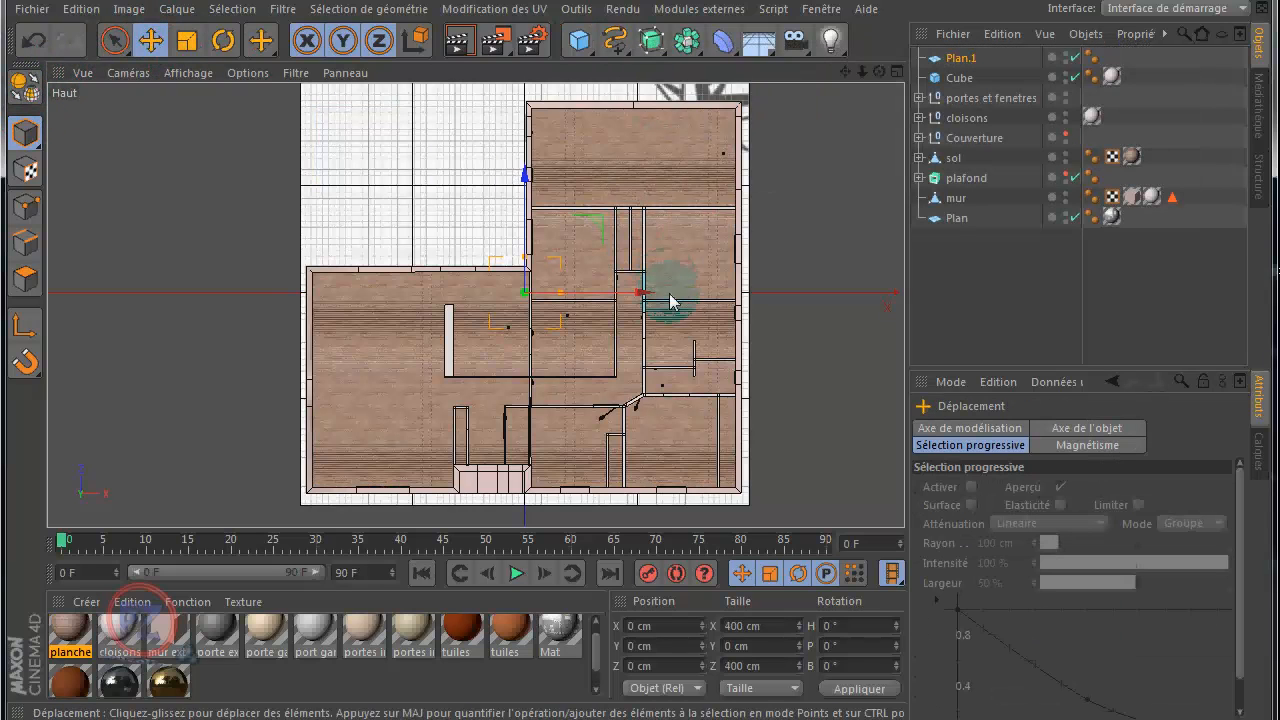
pyautogui.moveTo(648, 298); pyautogui.dragTo(523, 294)
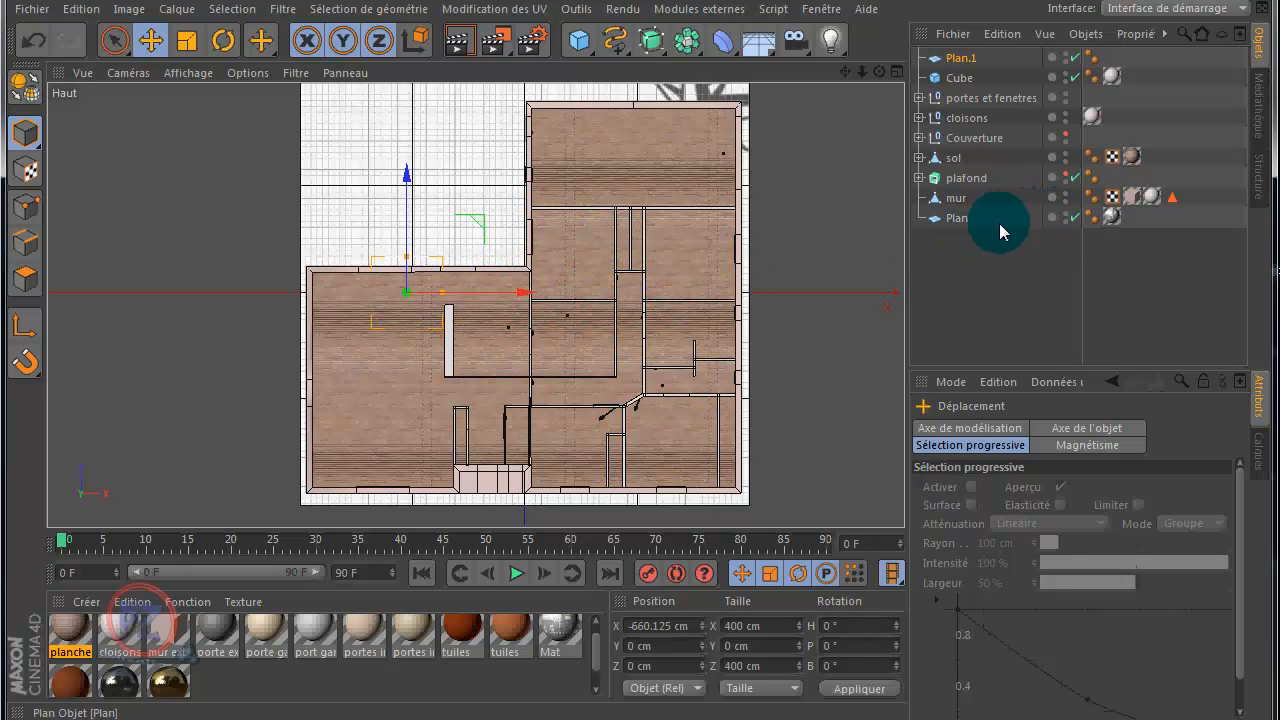
pyautogui.click(1074, 217)
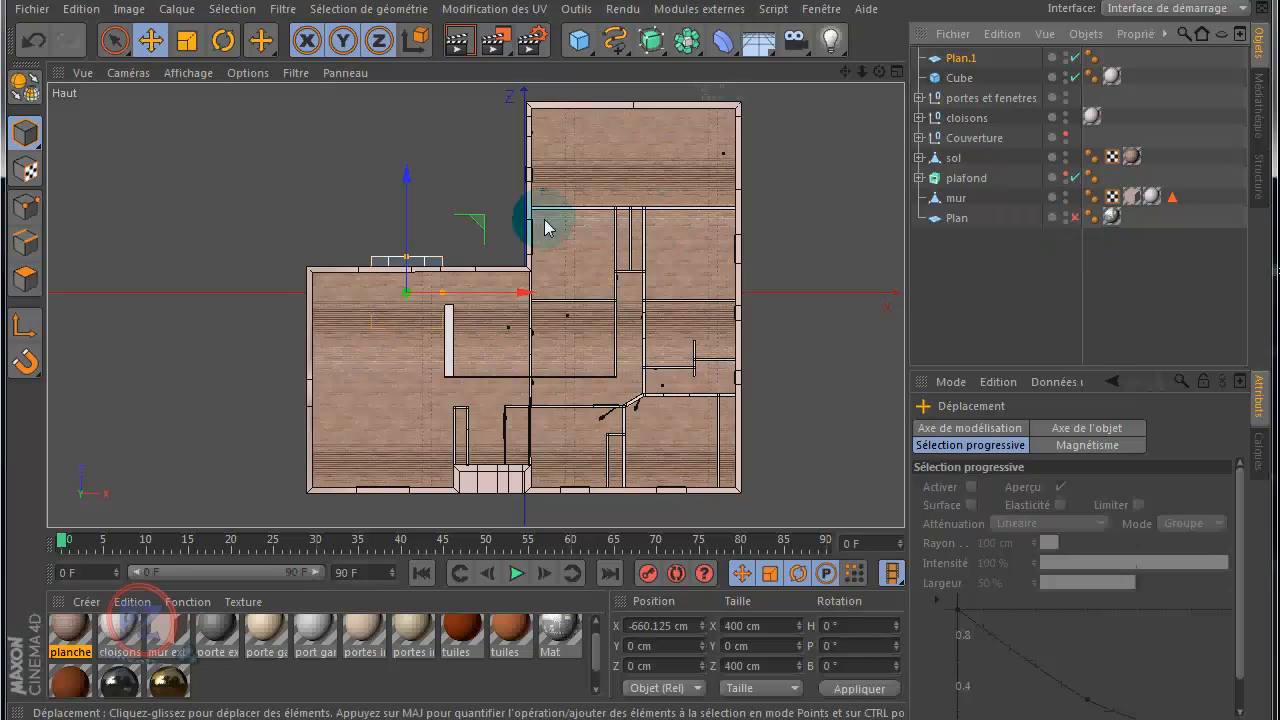
pyautogui.moveTo(407, 198); pyautogui.dragTo(408, 95)
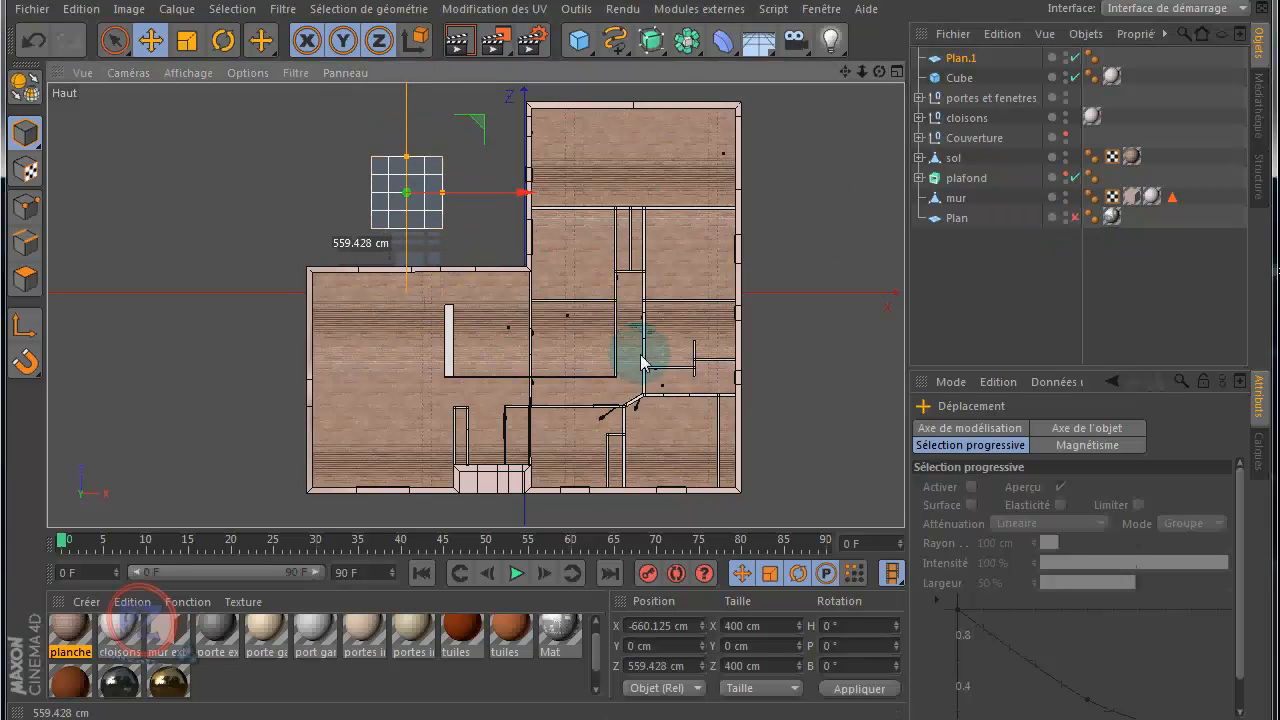
# Step: Widen the new plane to about 1312 cm to span the west wing, and place it against that wing's upper outer wall
pyautogui.moveTo(407, 189); pyautogui.dragTo(544, 192)
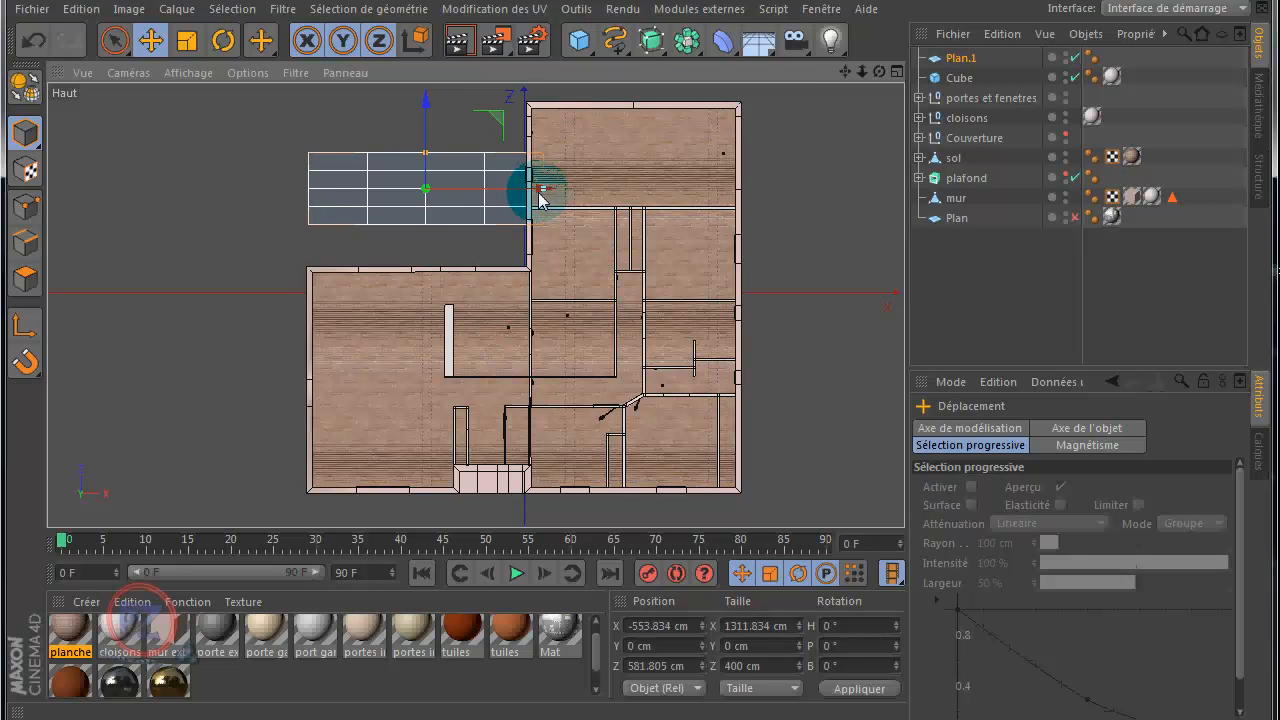
pyautogui.moveTo(427, 111); pyautogui.dragTo(432, 154)
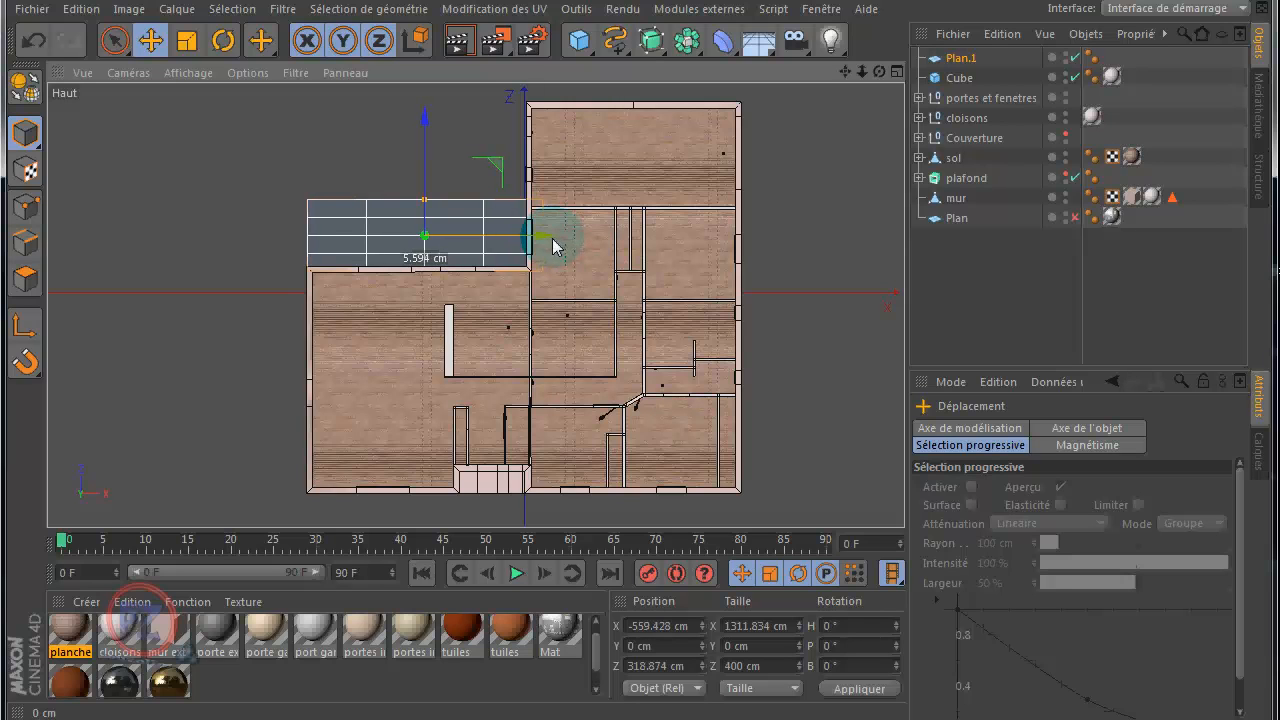
pyautogui.scroll(6, 279, 277)
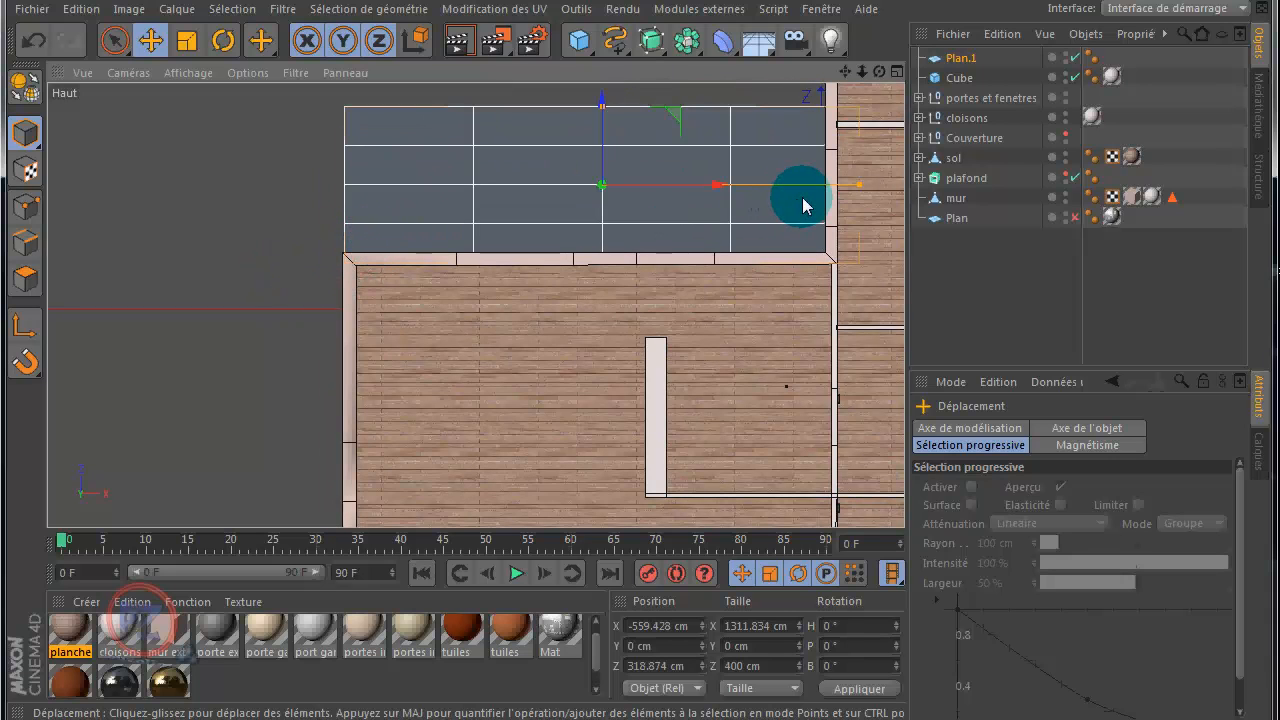
pyautogui.scroll(-3, 290, 235)
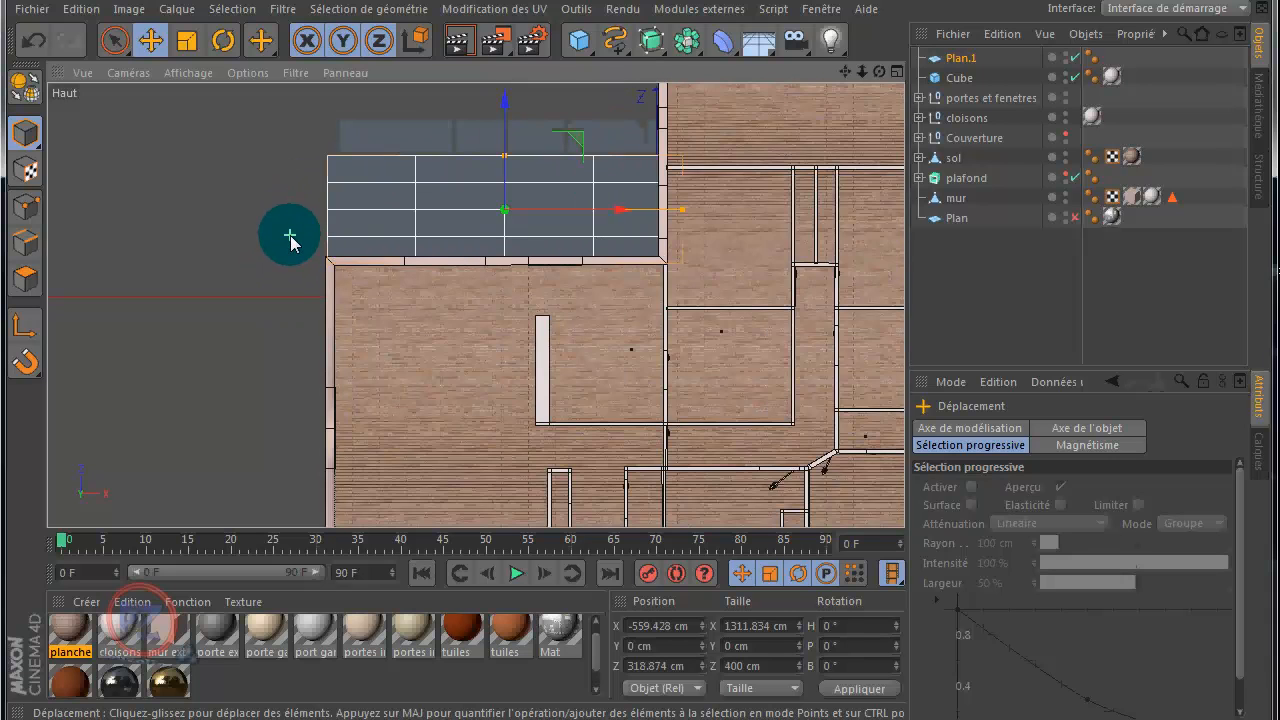
# Step: Enlarge the plane's height to about 961 cm and reposition it along Z to about 589 cm so it fills the corner between both wings
pyautogui.scroll(-2, 290, 238)
pyautogui.moveTo(846, 71); pyautogui.dragTo(850, 185)
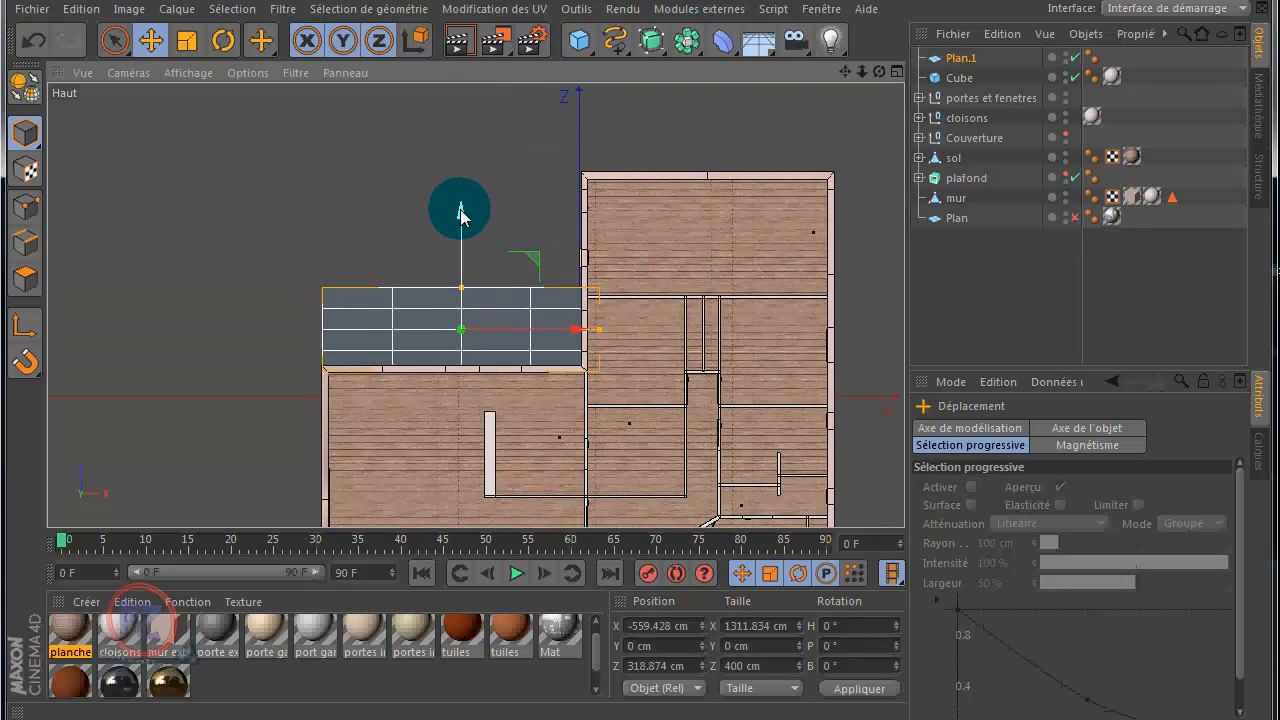
pyautogui.moveTo(461, 213); pyautogui.dragTo(464, 193)
pyautogui.moveTo(465, 183); pyautogui.dragTo(458, 149)
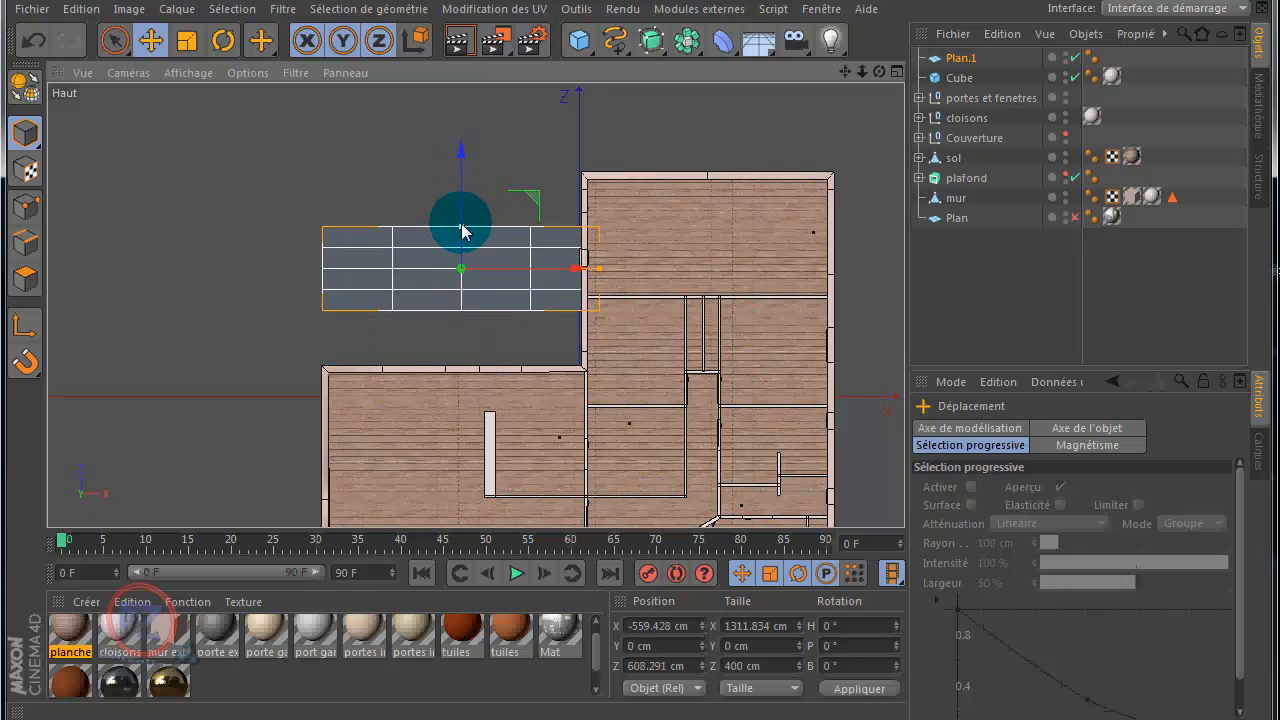
pyautogui.moveTo(461, 230); pyautogui.dragTo(470, 180)
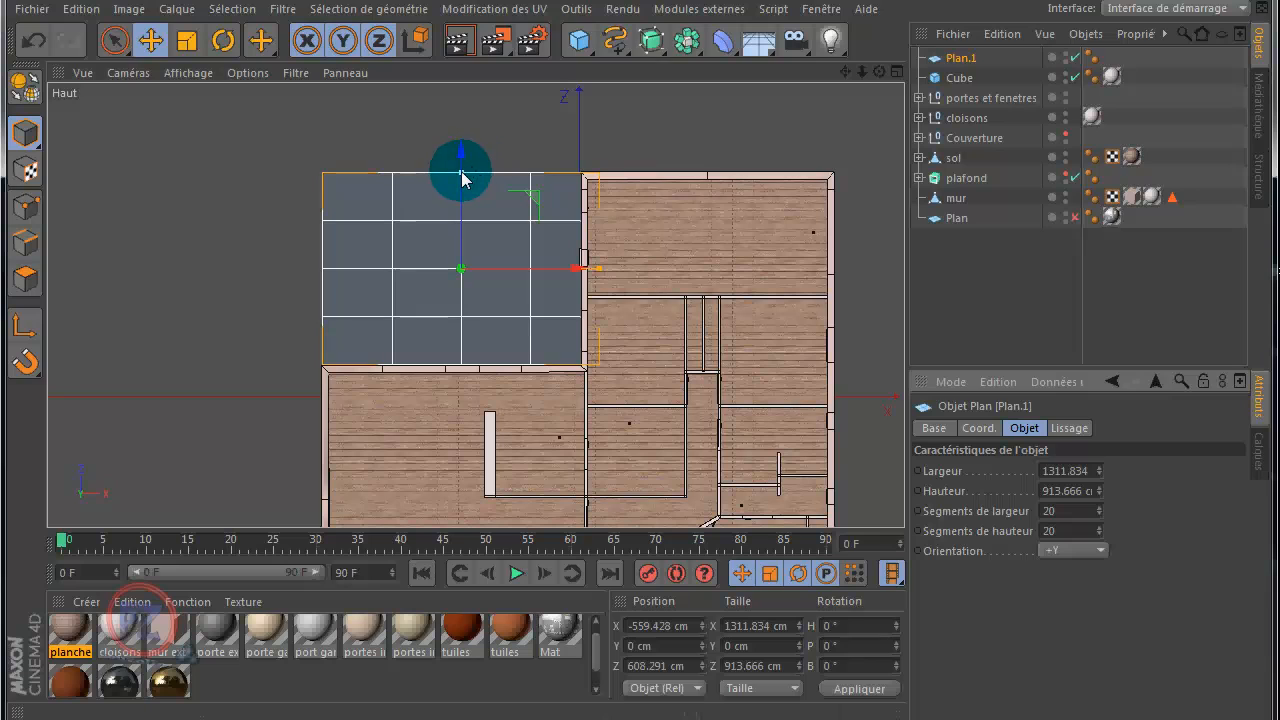
pyautogui.moveTo(462, 177); pyautogui.dragTo(463, 173)
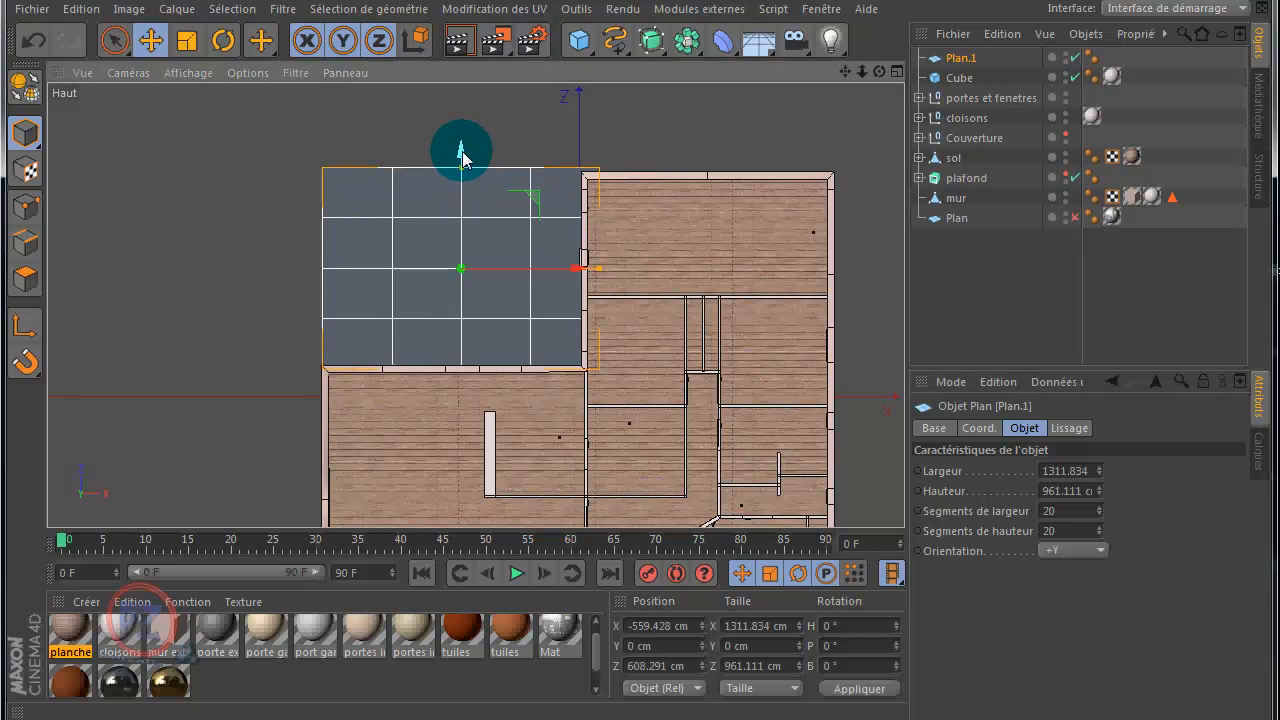
pyautogui.moveTo(462, 159); pyautogui.dragTo(462, 164)
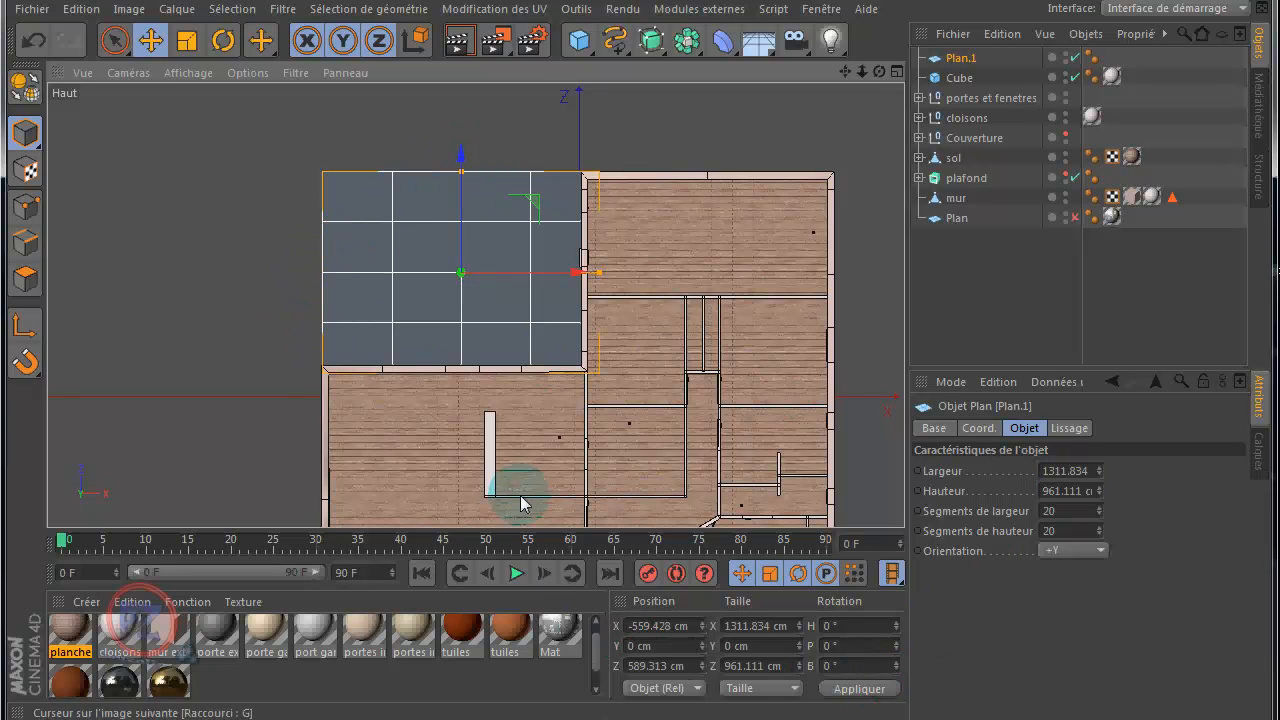
# Step: Examine the new terrace plane against the house's outer walls and doors in the Perspective view, and check its Y position
pyautogui.middleClick(209, 197)
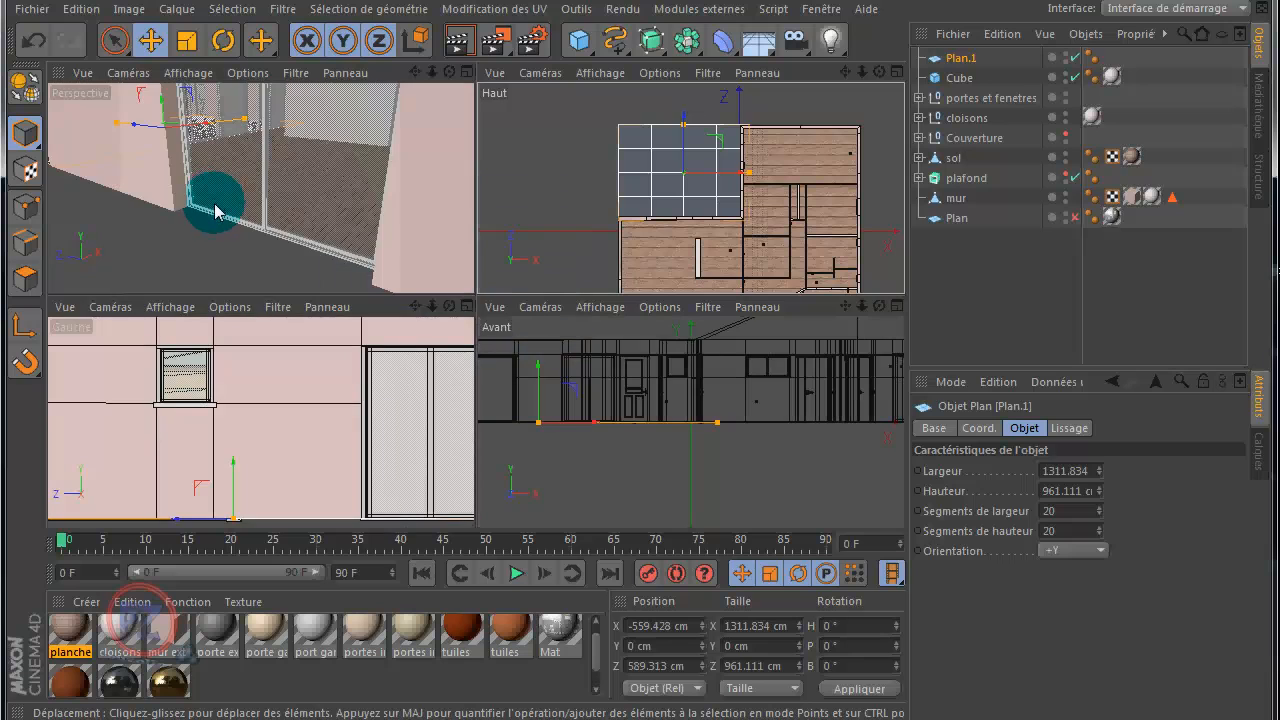
pyautogui.middleClick(193, 241)
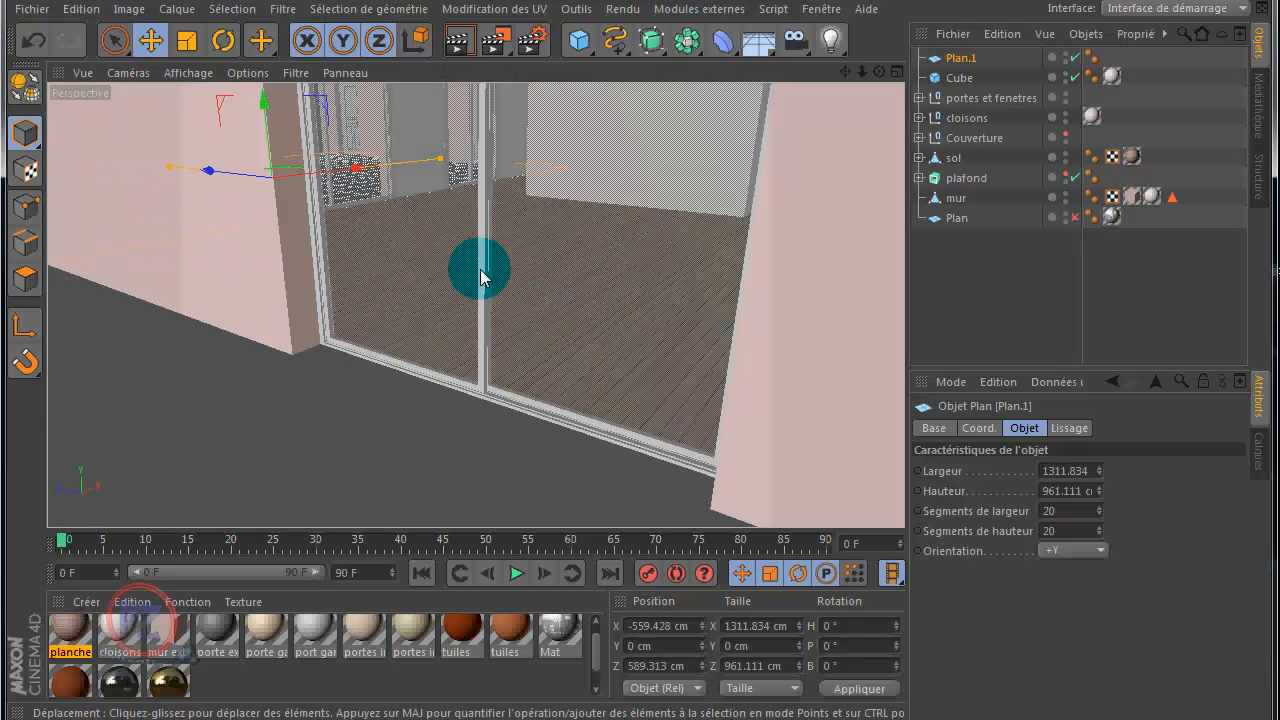
pyautogui.scroll(-6, 480, 274)
pyautogui.scroll(-2, 629, 205)
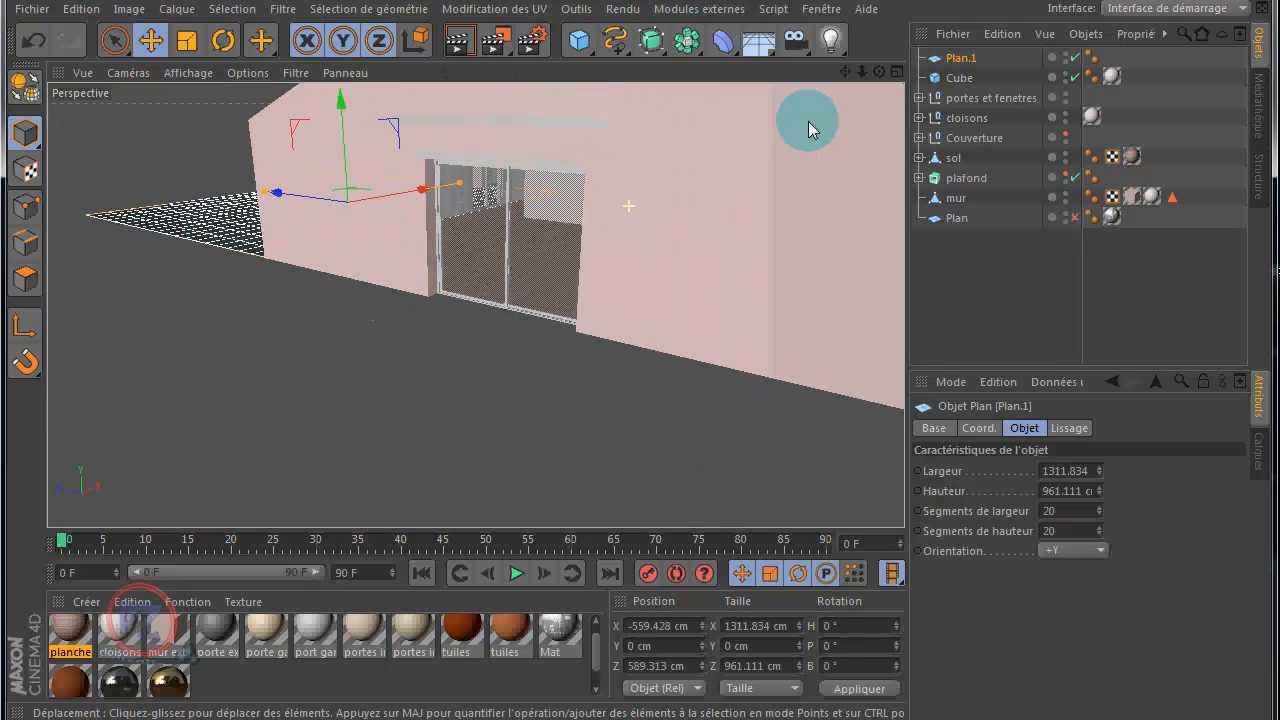
pyautogui.moveTo(880, 72); pyautogui.dragTo(640, 356)
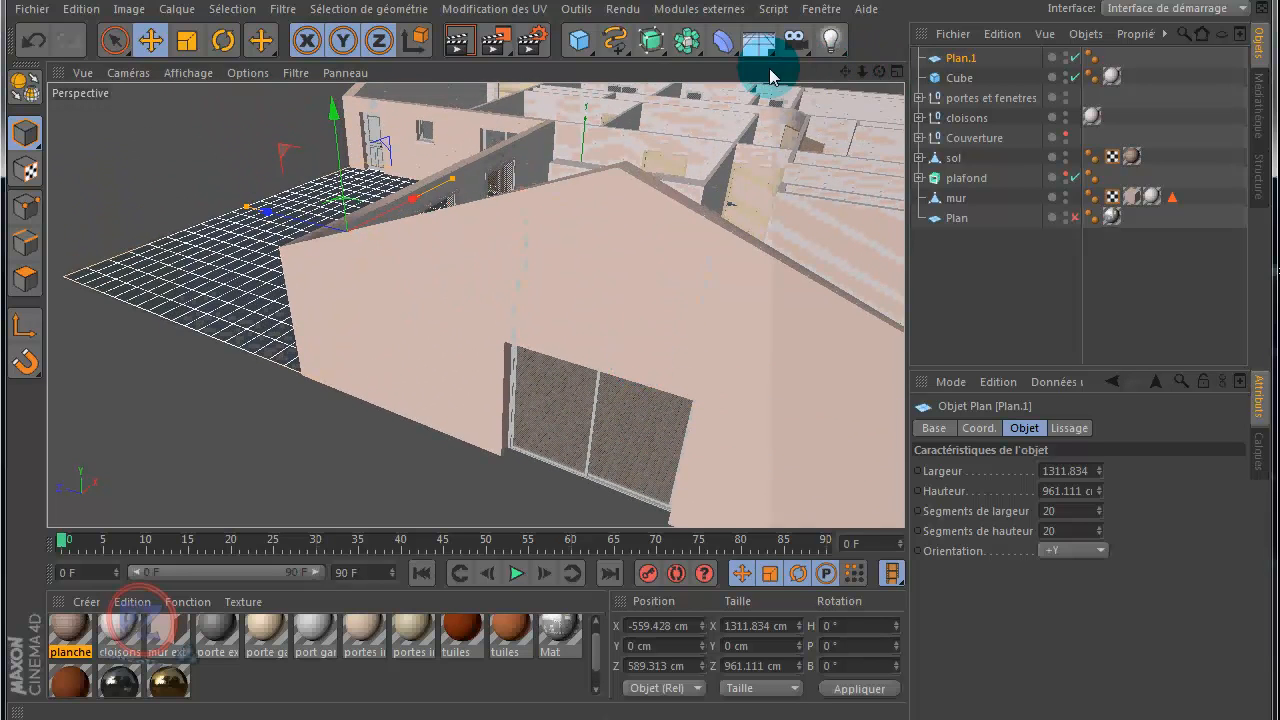
pyautogui.moveTo(880, 72); pyautogui.dragTo(640, 356)
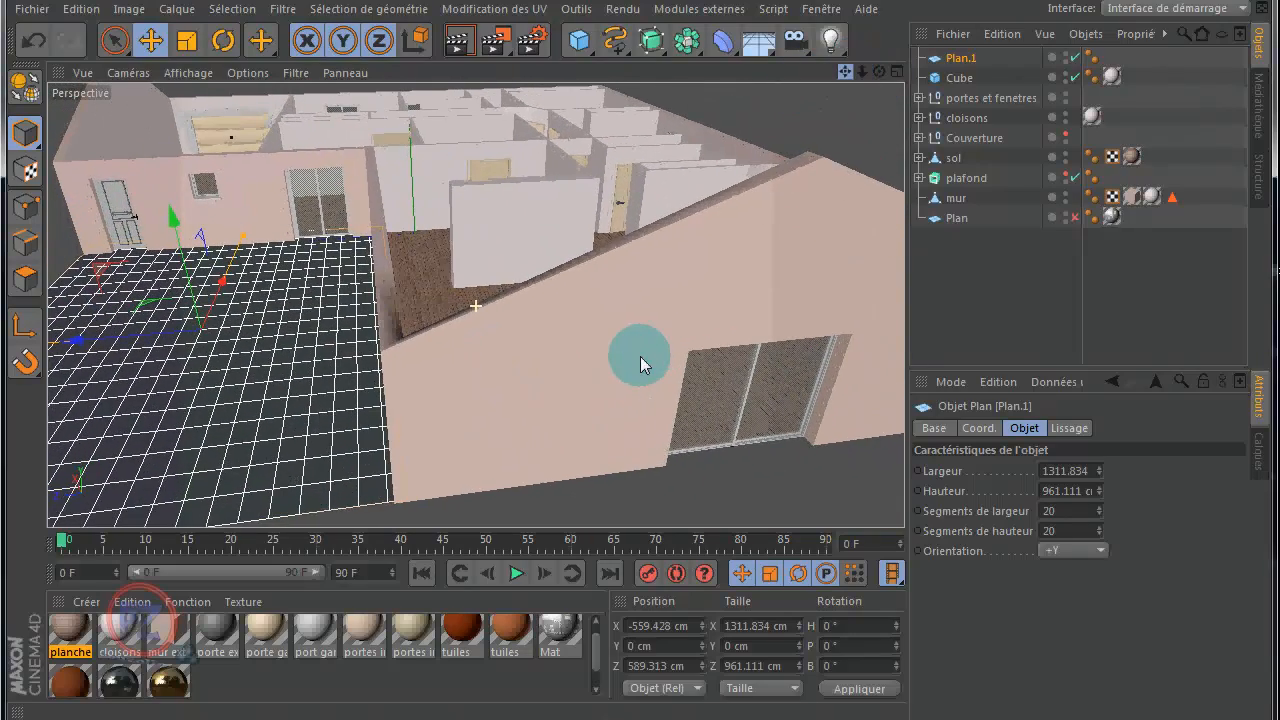
pyautogui.click(275, 337)
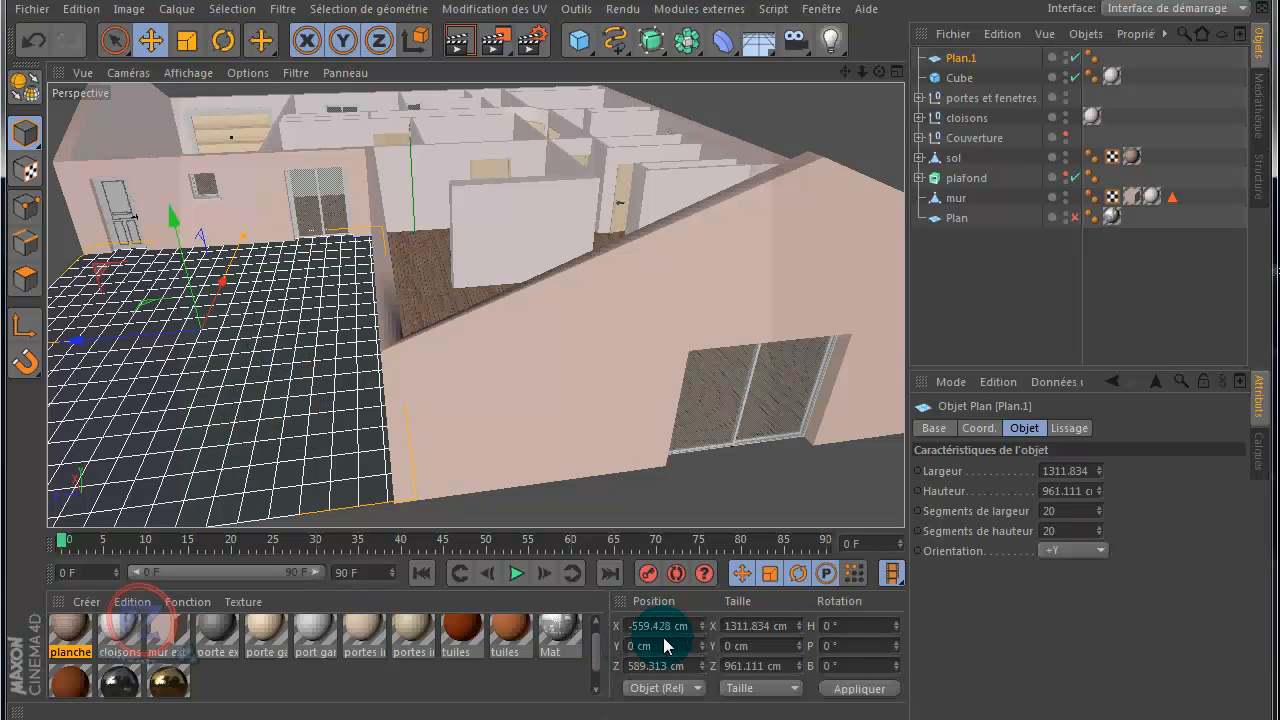
pyautogui.moveTo(655, 648); pyautogui.dragTo(631, 652)
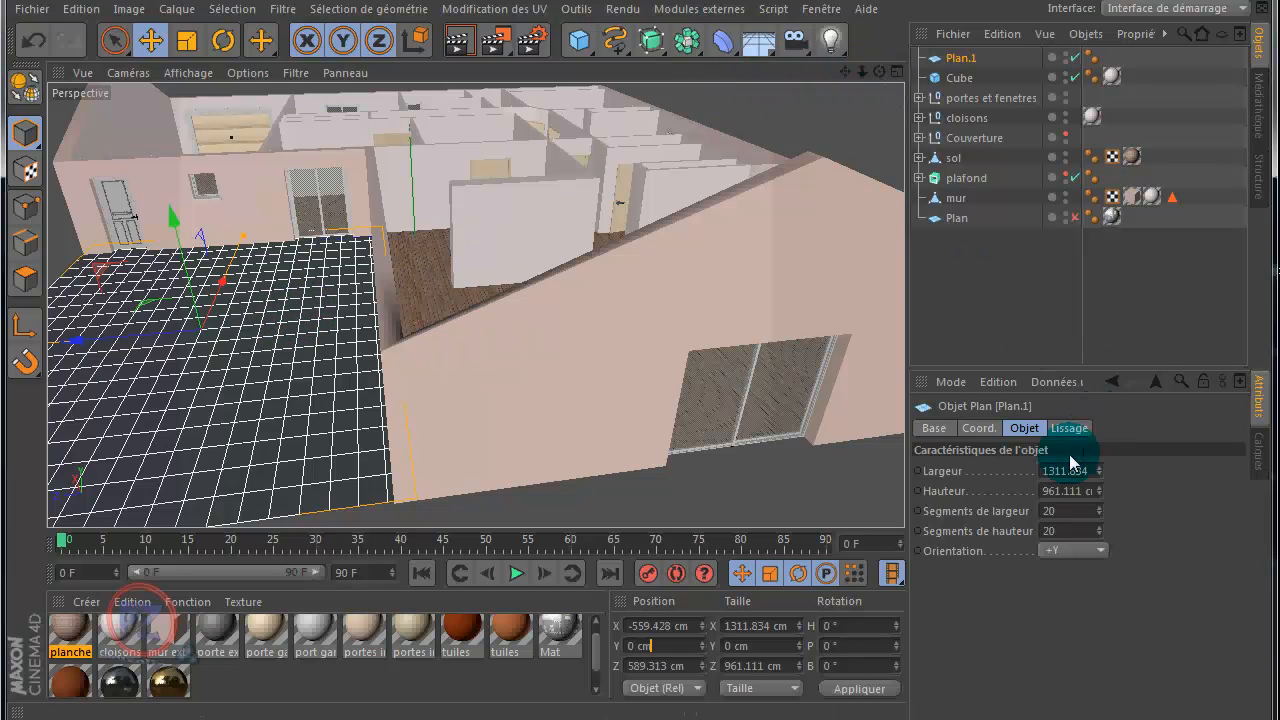
# Step: Set both the width and height segments of the new plane to 1
pyautogui.click(1066, 512)
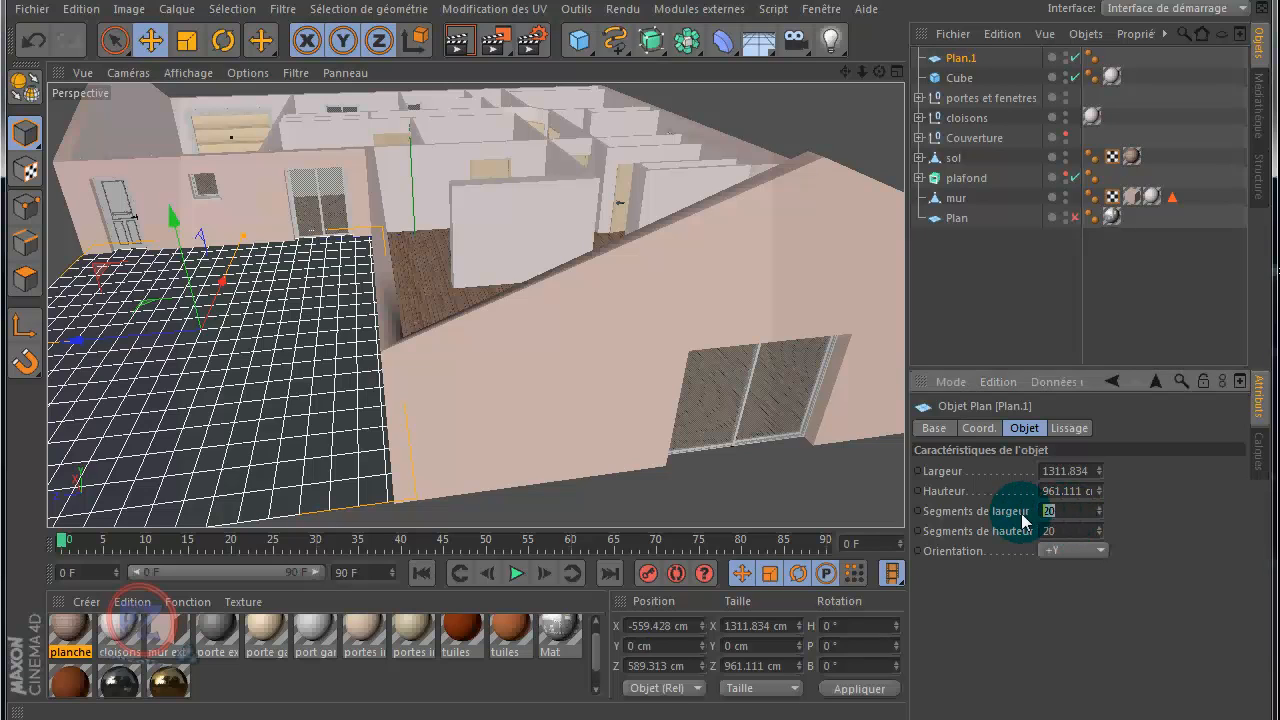
pyautogui.write('1')
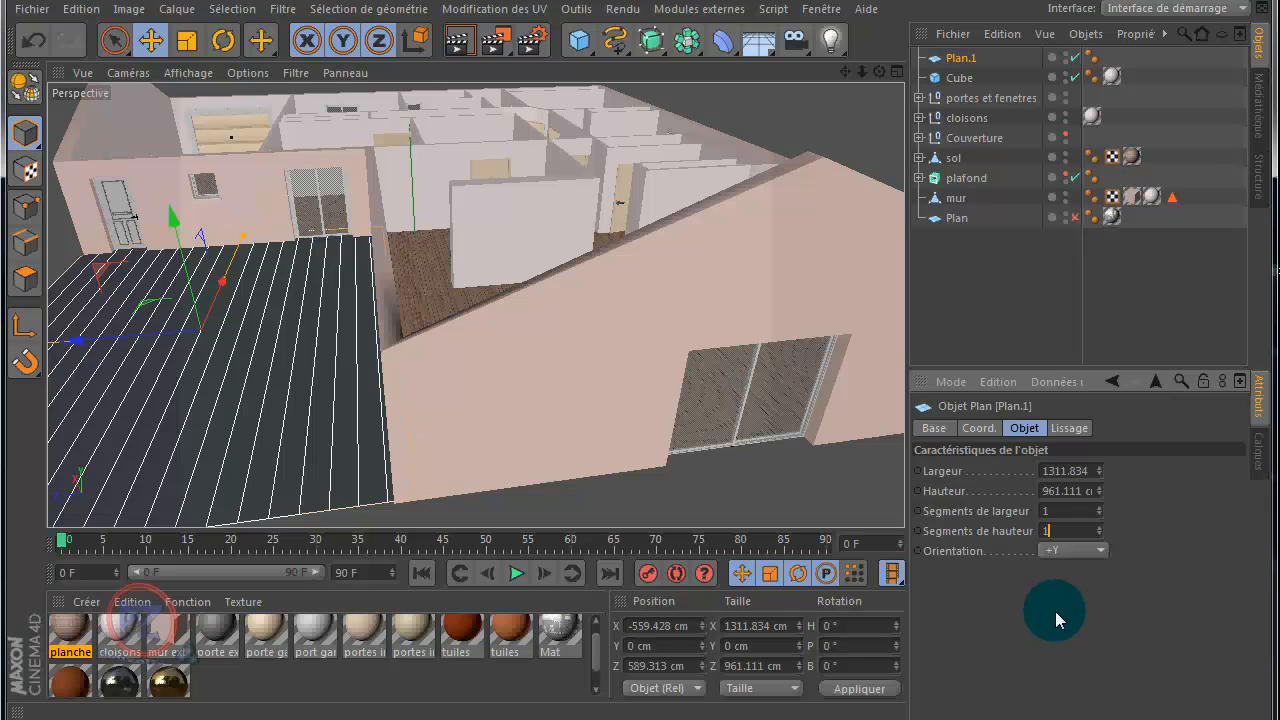
pyautogui.press('Return')
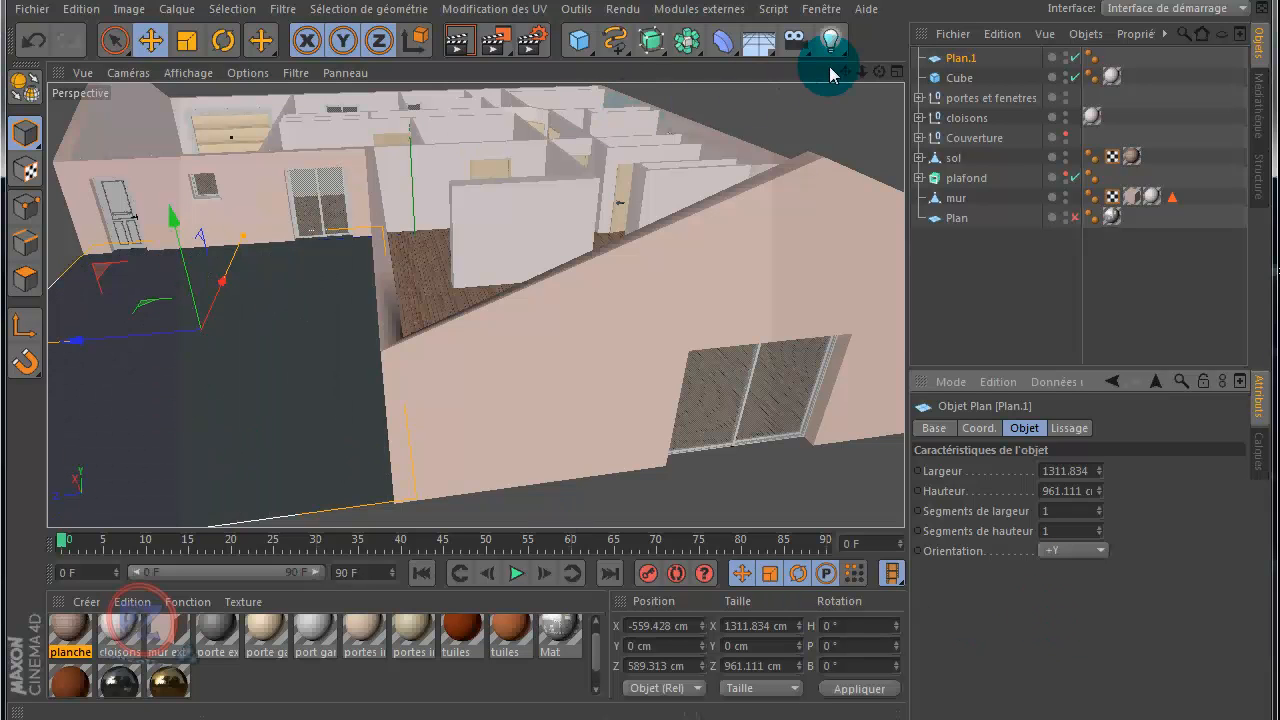
pyautogui.scroll(5, 640, 358)
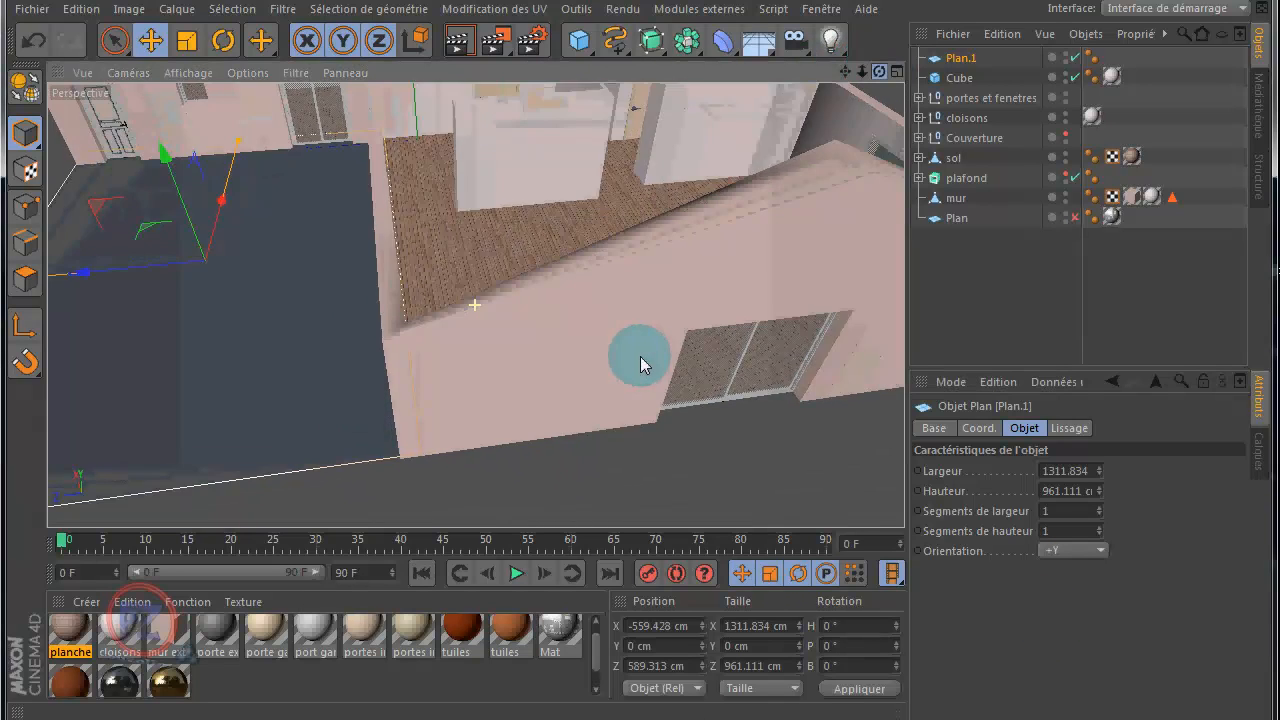
pyautogui.scroll(-6, 640, 356)
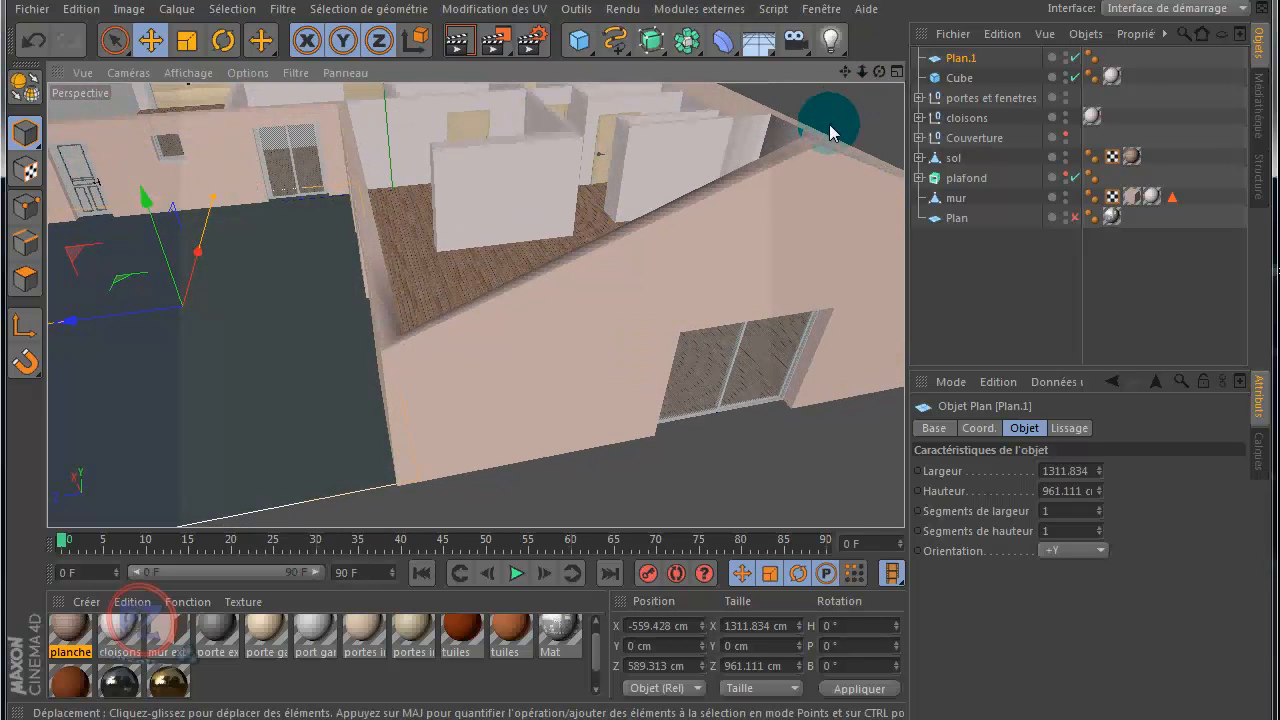
# Step: Return to the Haut view, create a new material, and open its Couleur channel settings
pyautogui.middleClick(829, 124)
pyautogui.middleClick(750, 151)
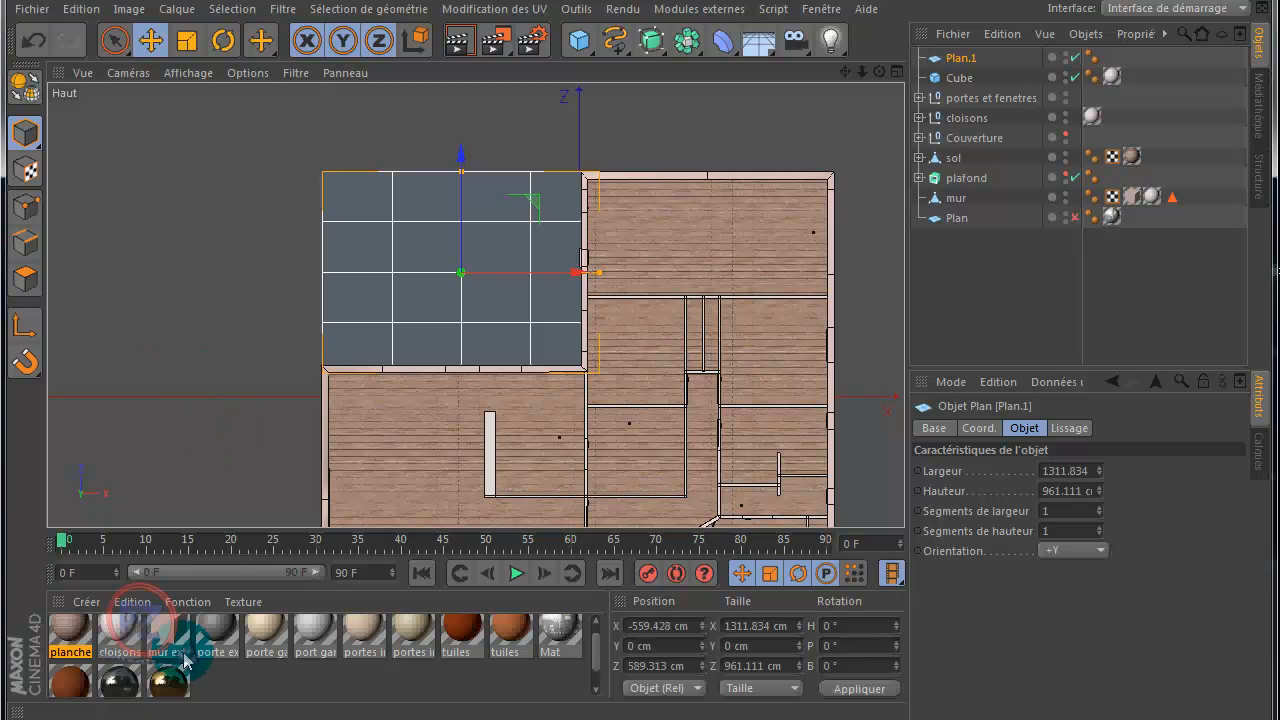
pyautogui.doubleClick(216, 688)
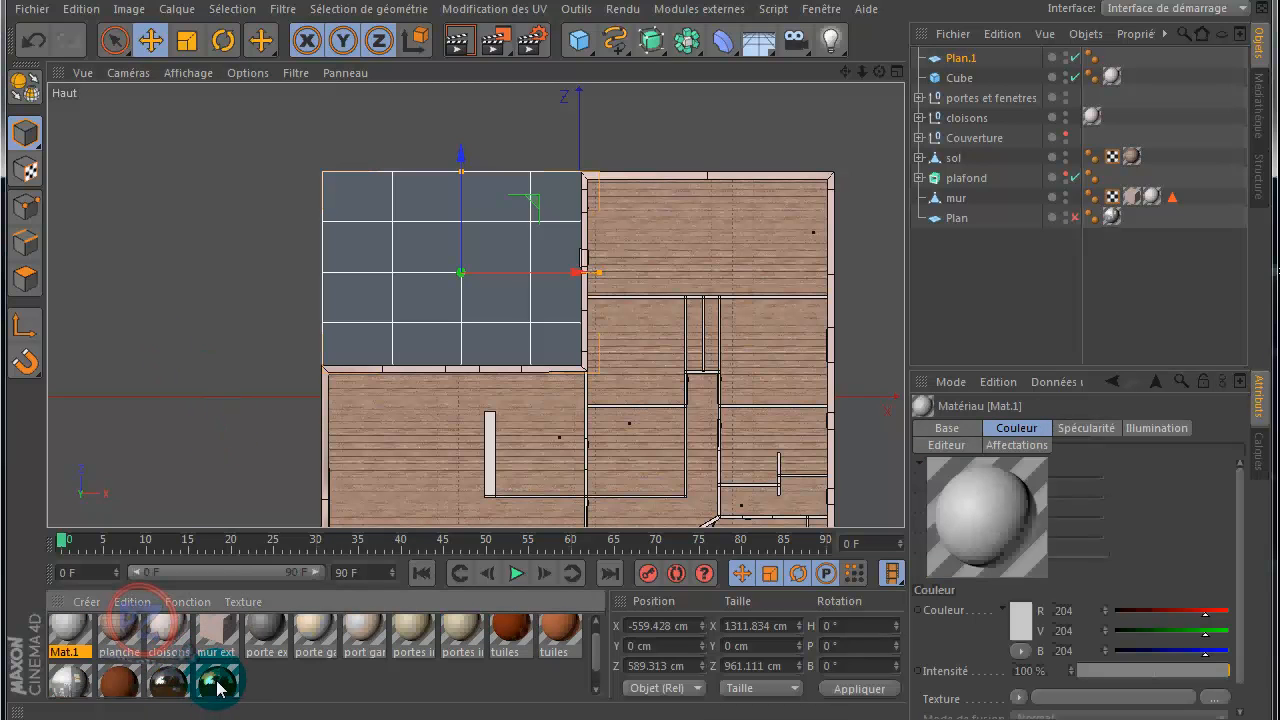
pyautogui.doubleClick(68, 636)
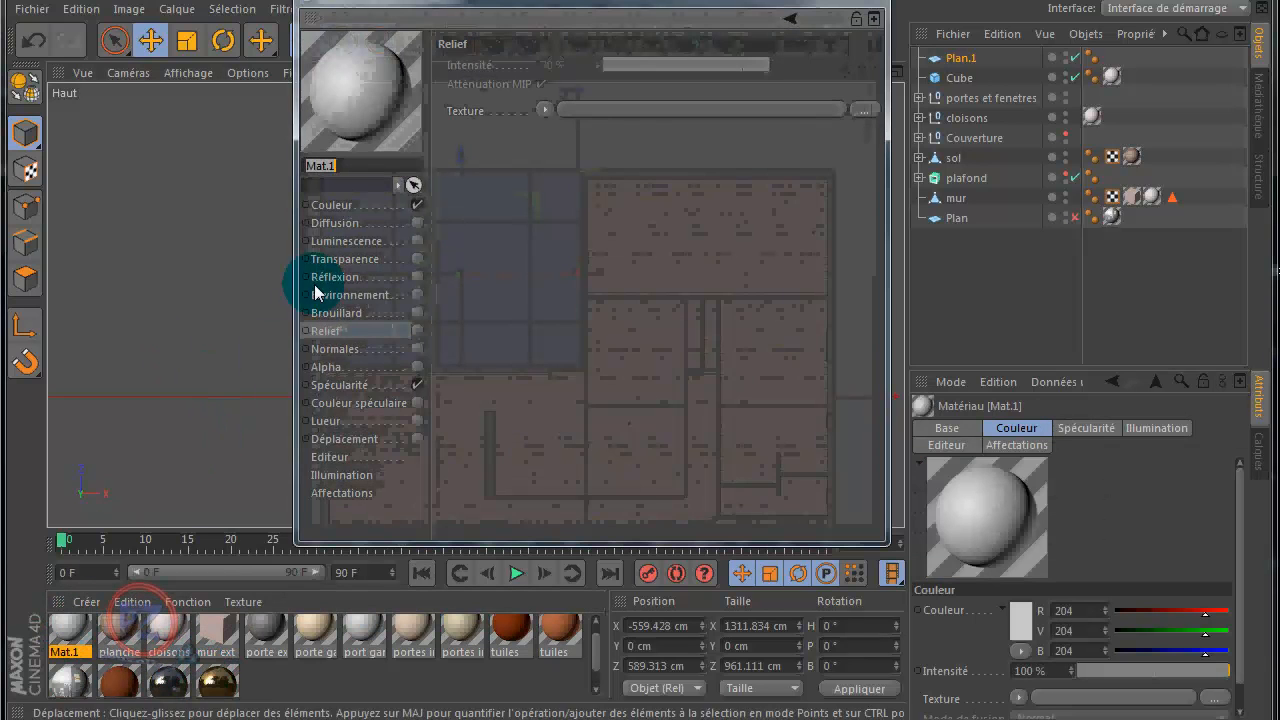
pyautogui.click(338, 205)
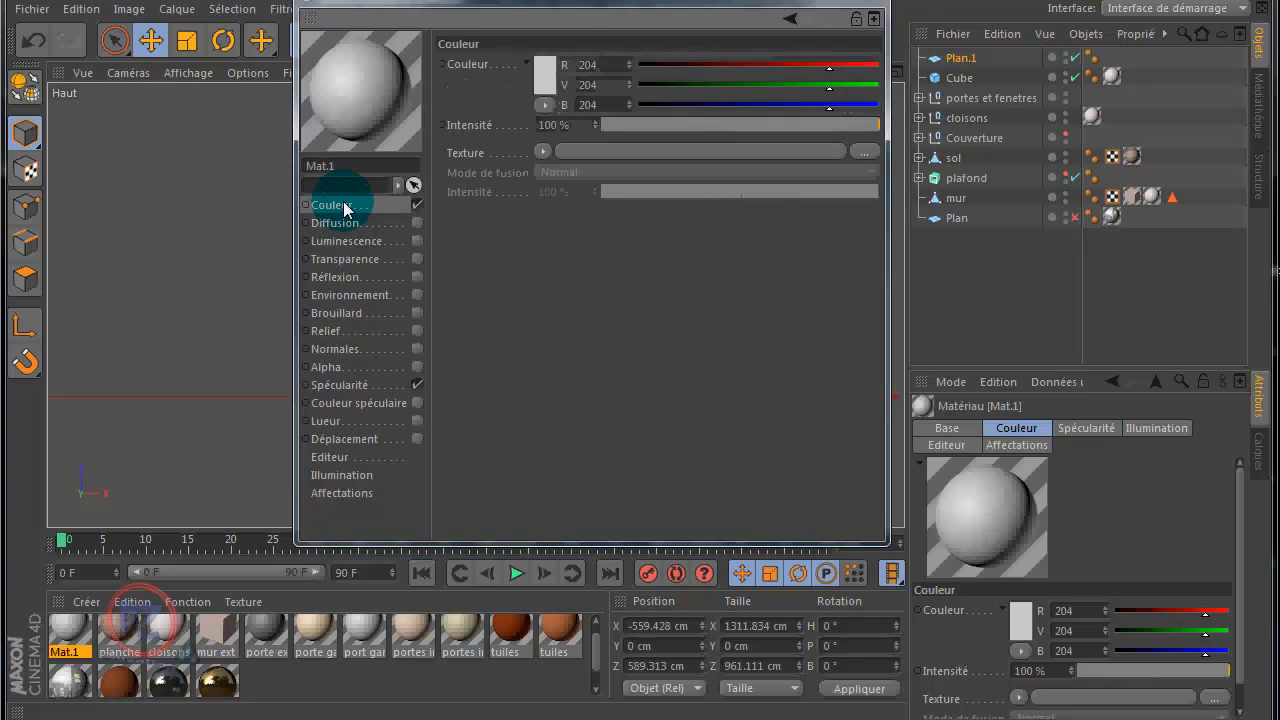
# Step: Browse for the new material's colour texture image, going to the desktop folder dossier graphisme > cinema 4D > texture C4D
pyautogui.click(868, 154)
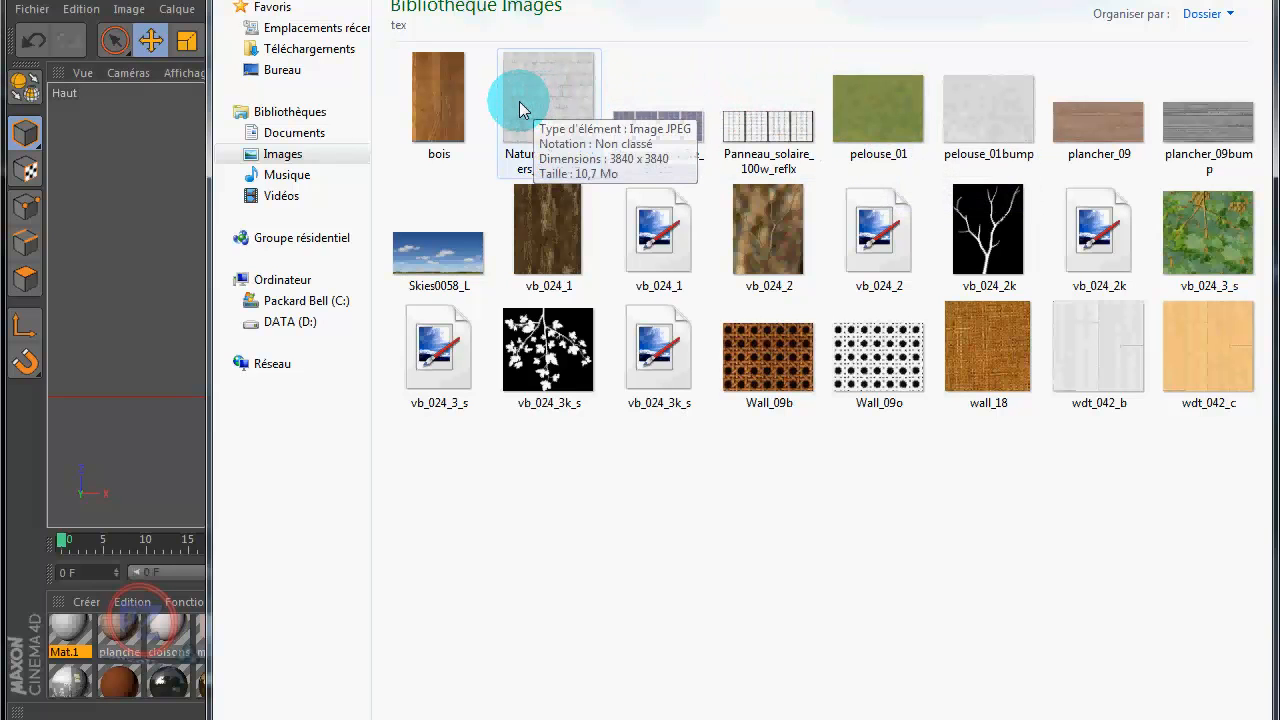
pyautogui.click(553, 234)
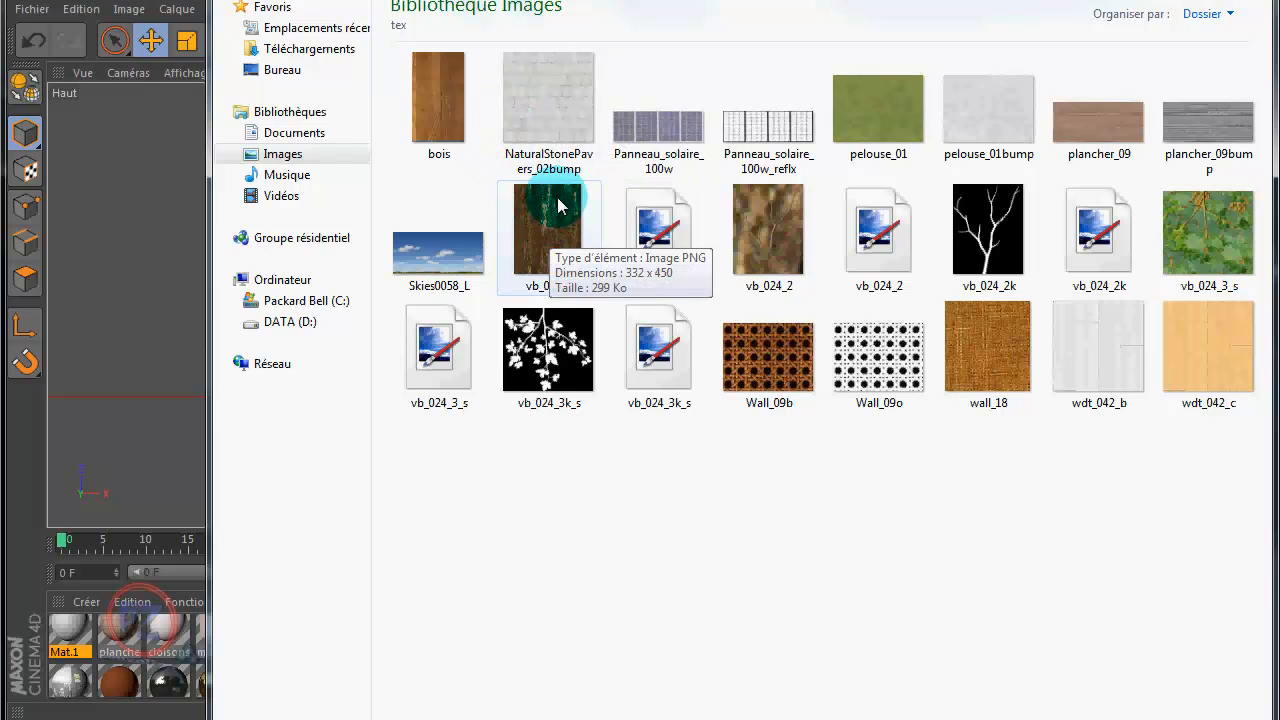
pyautogui.click(471, 100)
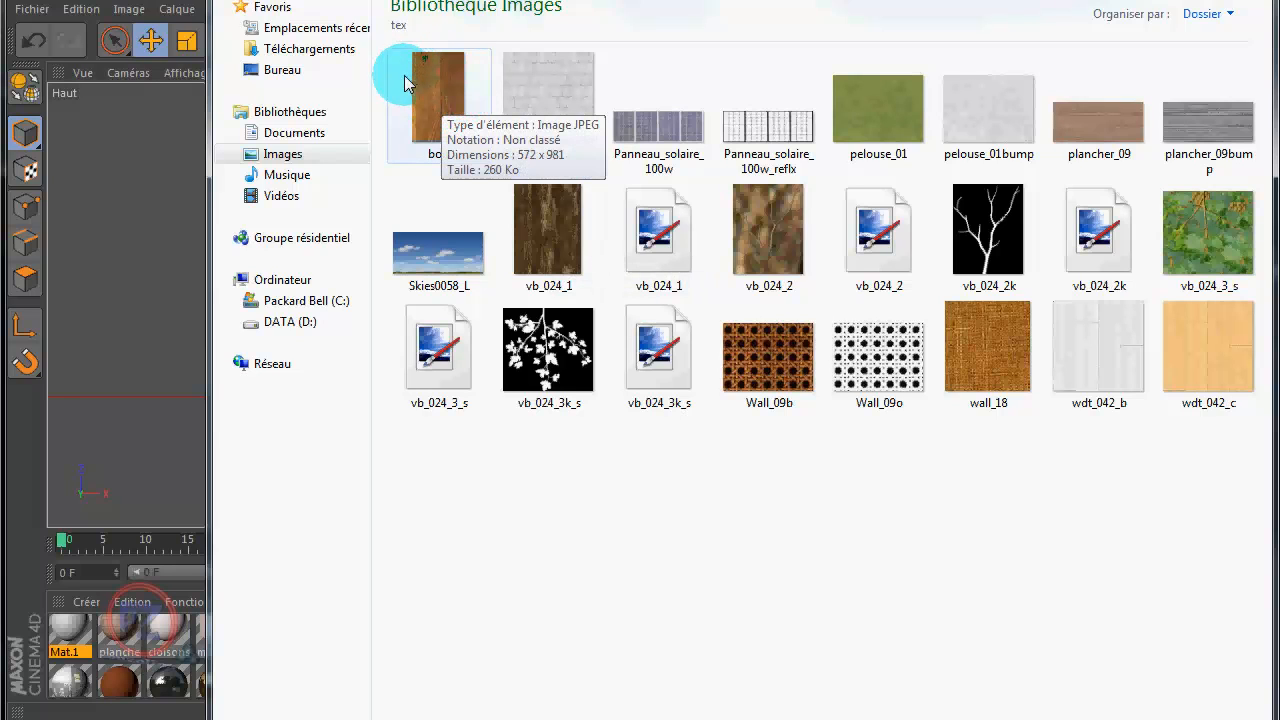
pyautogui.click(288, 72)
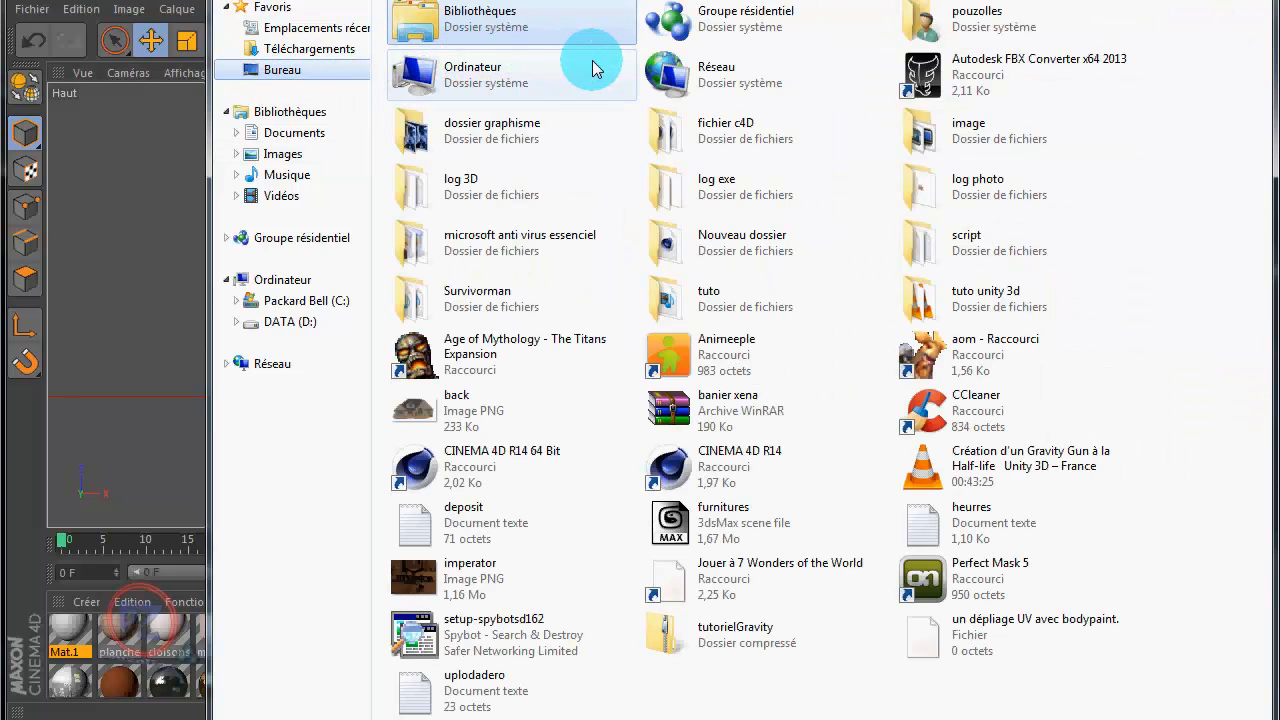
pyautogui.doubleClick(451, 125)
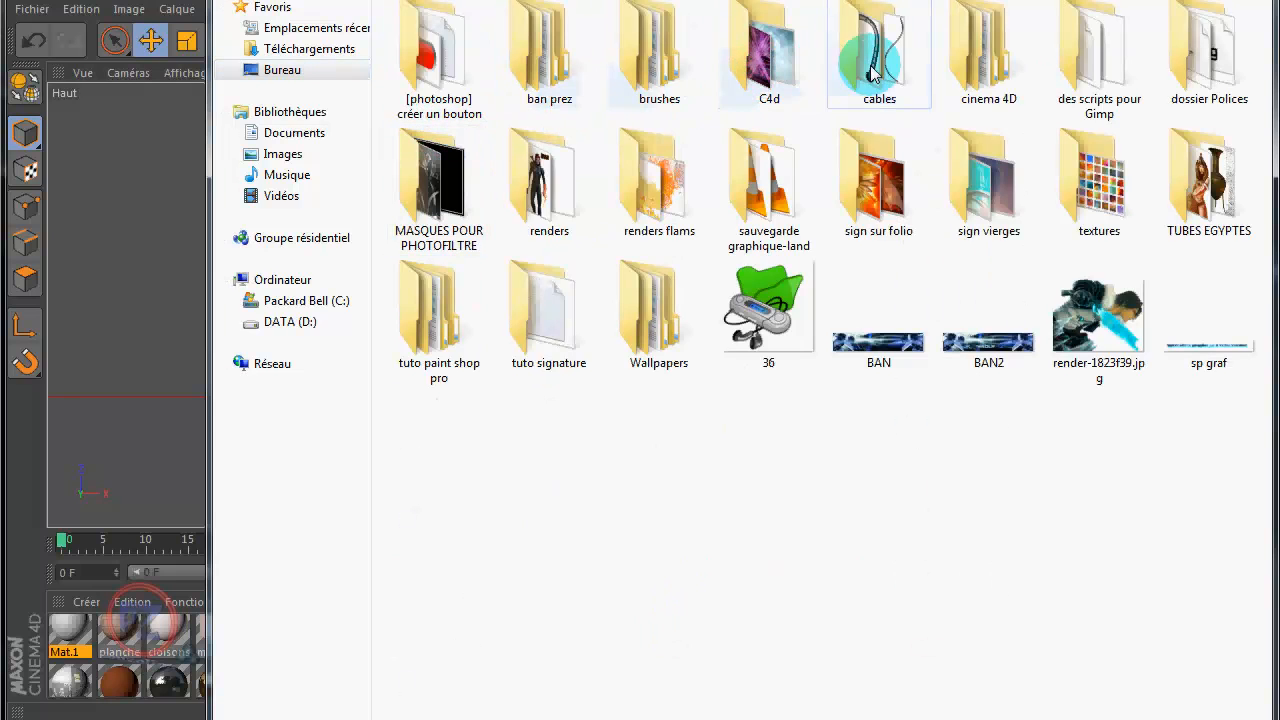
pyautogui.doubleClick(996, 72)
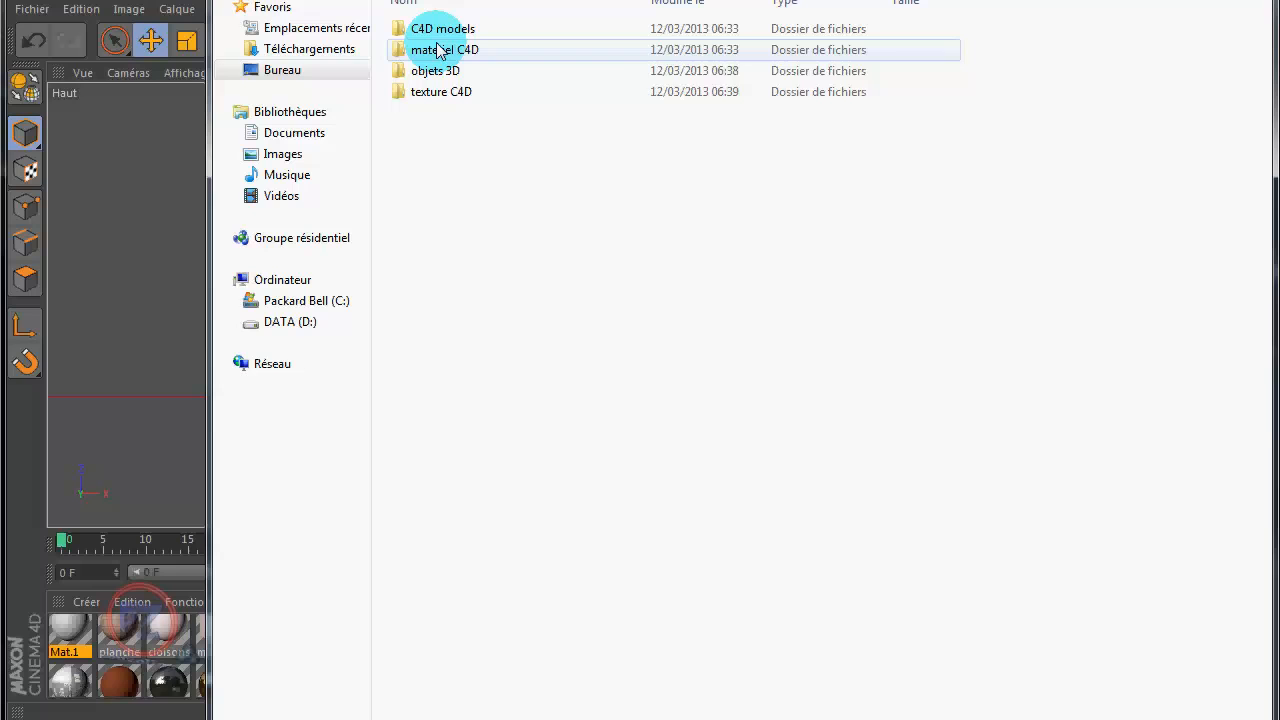
pyautogui.click(432, 94)
pyautogui.doubleClick(432, 96)
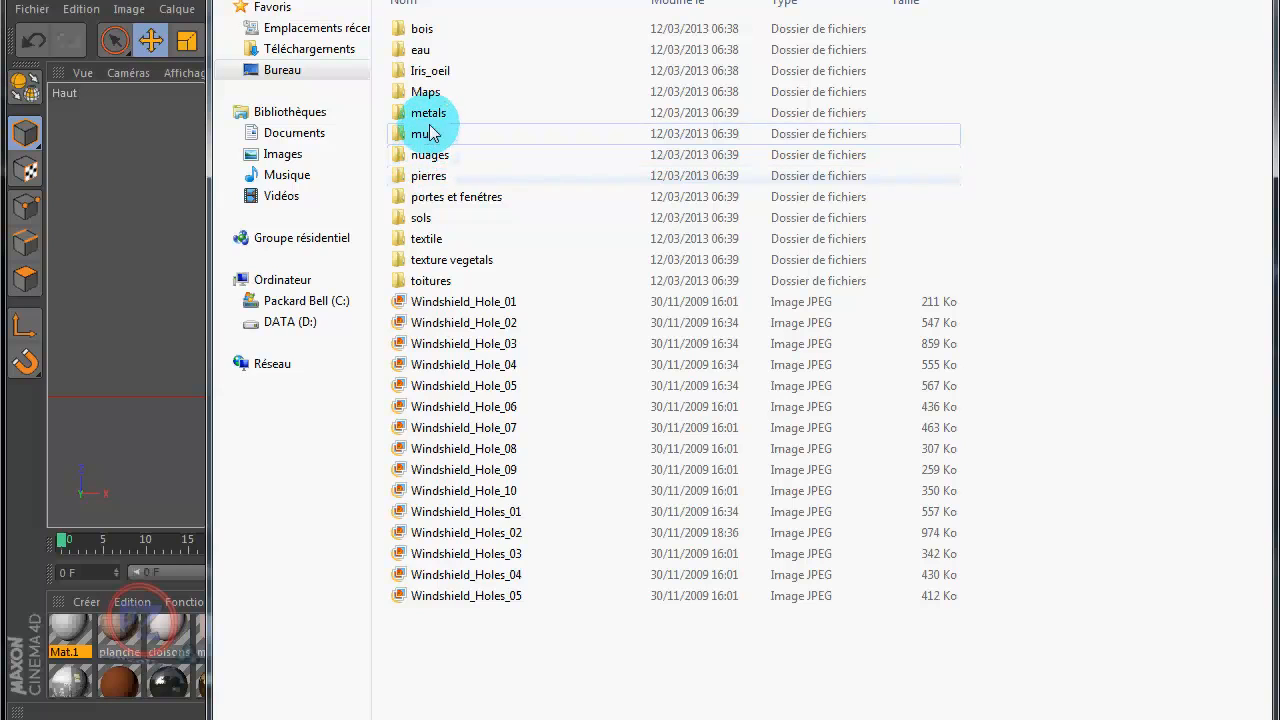
# Step: Look through the wood floor images in the sols folder, and return to the texture C4D folder
pyautogui.doubleClick(416, 218)
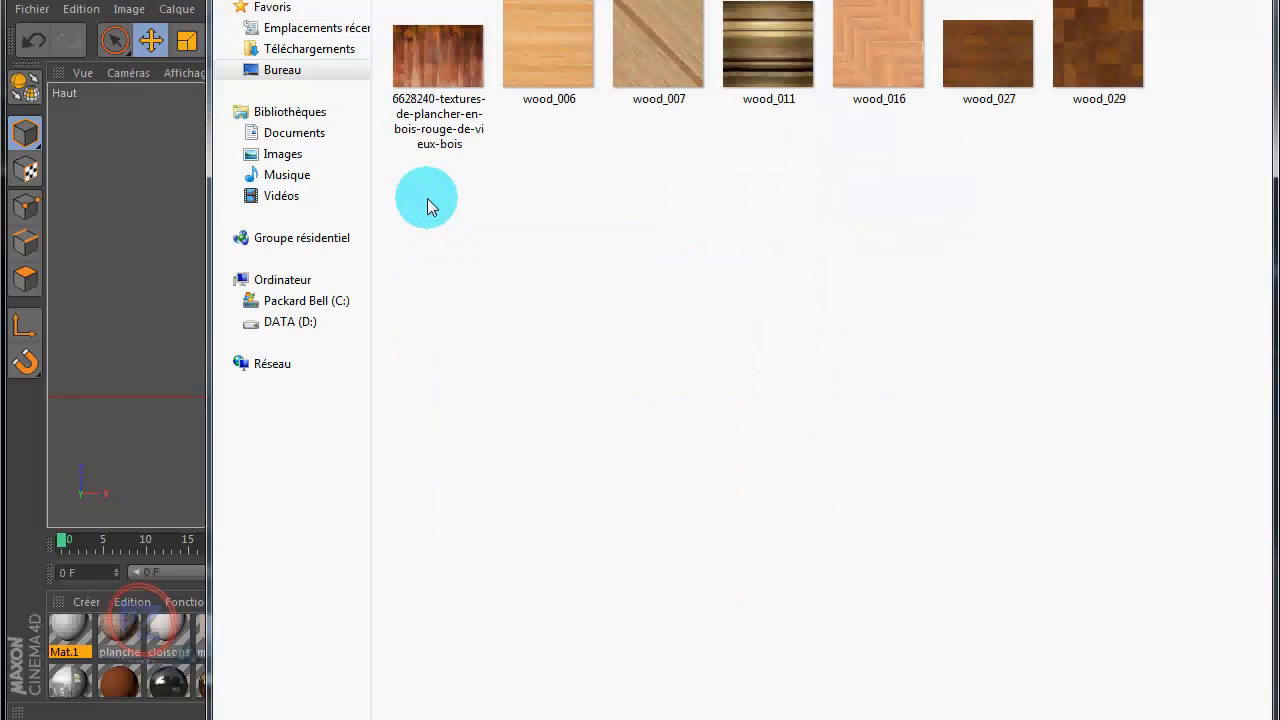
pyautogui.click(550, 58)
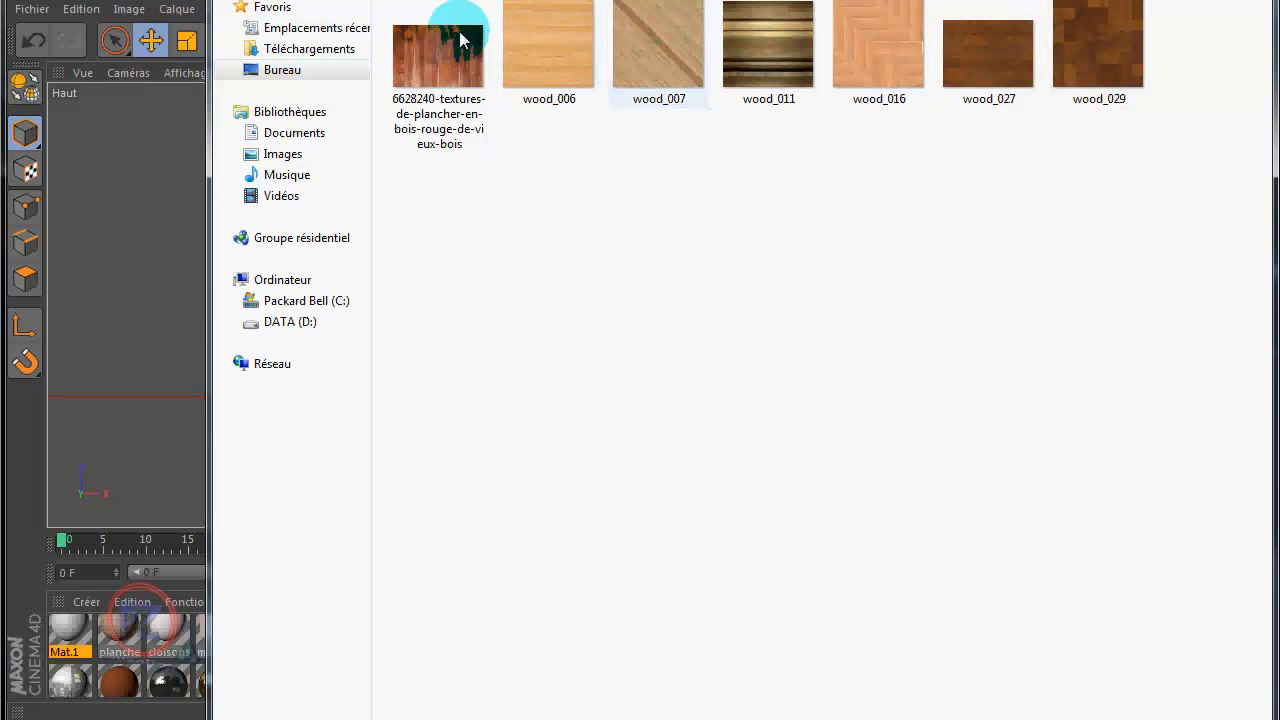
pyautogui.moveTo(458, 4); pyautogui.dragTo(458, 0)
pyautogui.click(235, 0)
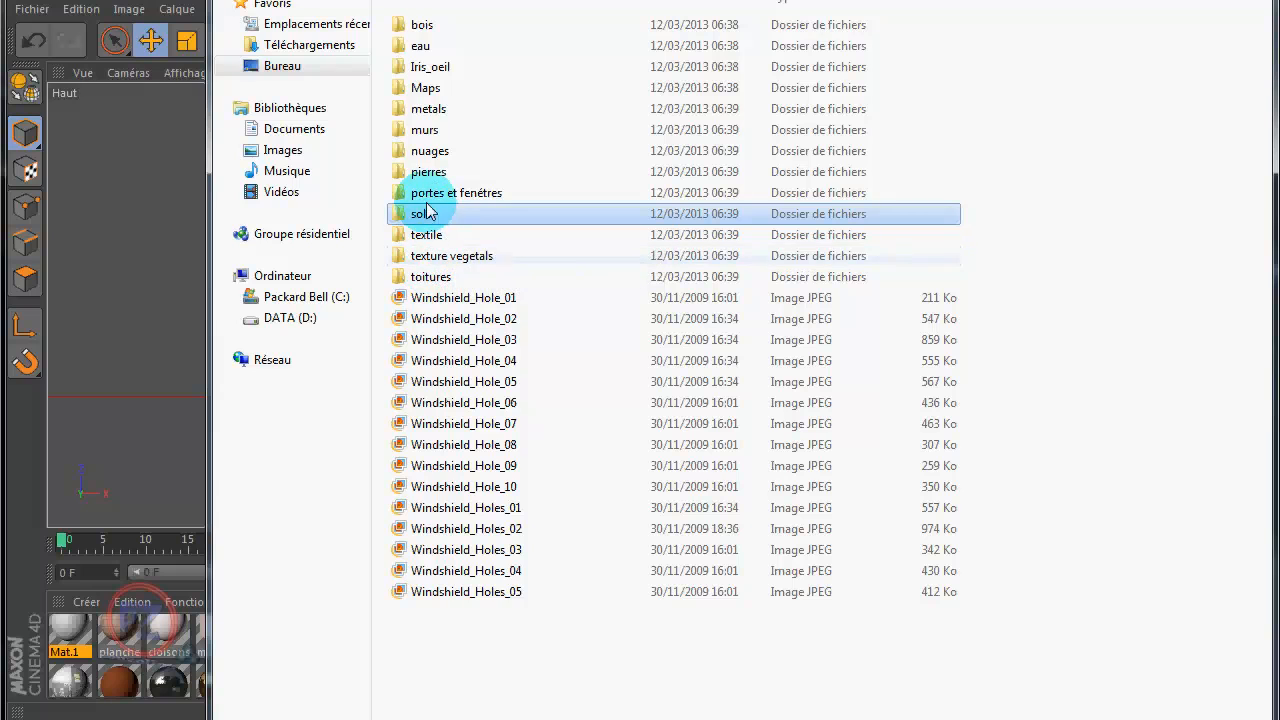
# Step: Load plnk_t04 from the bois folder as the colour texture, declining to copy it to the project location
pyautogui.doubleClick(411, 26)
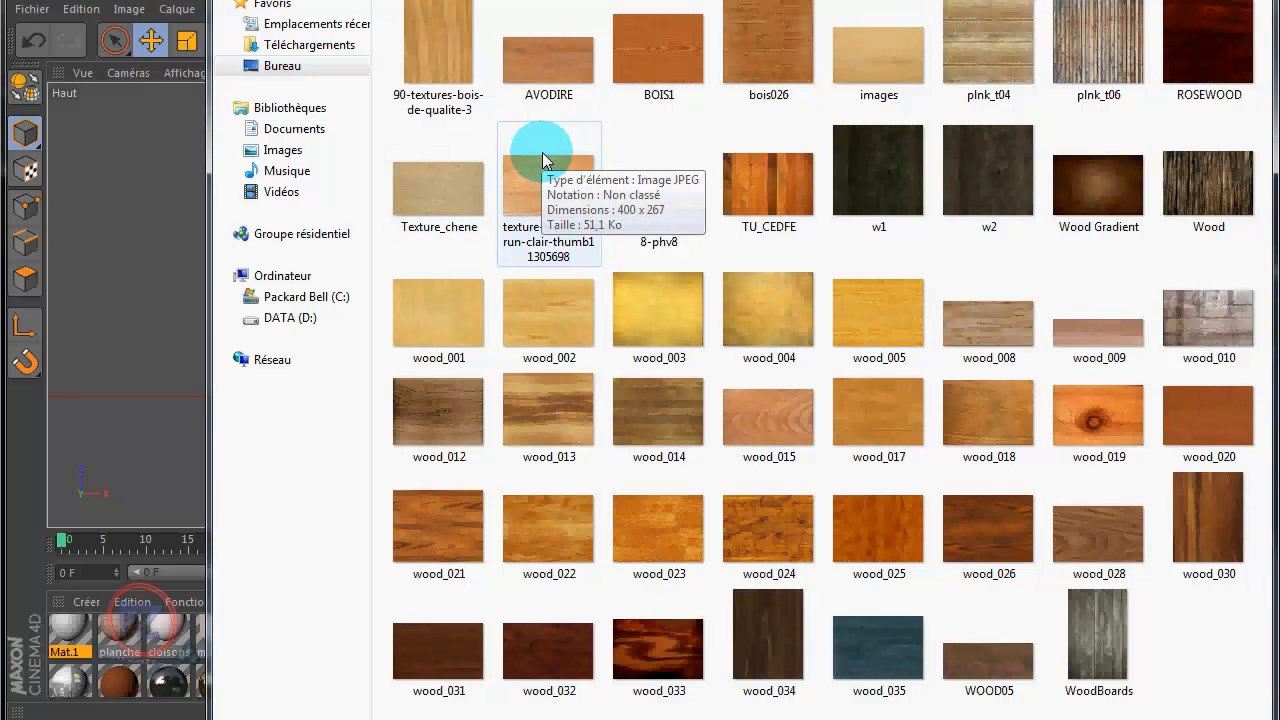
pyautogui.click(993, 70)
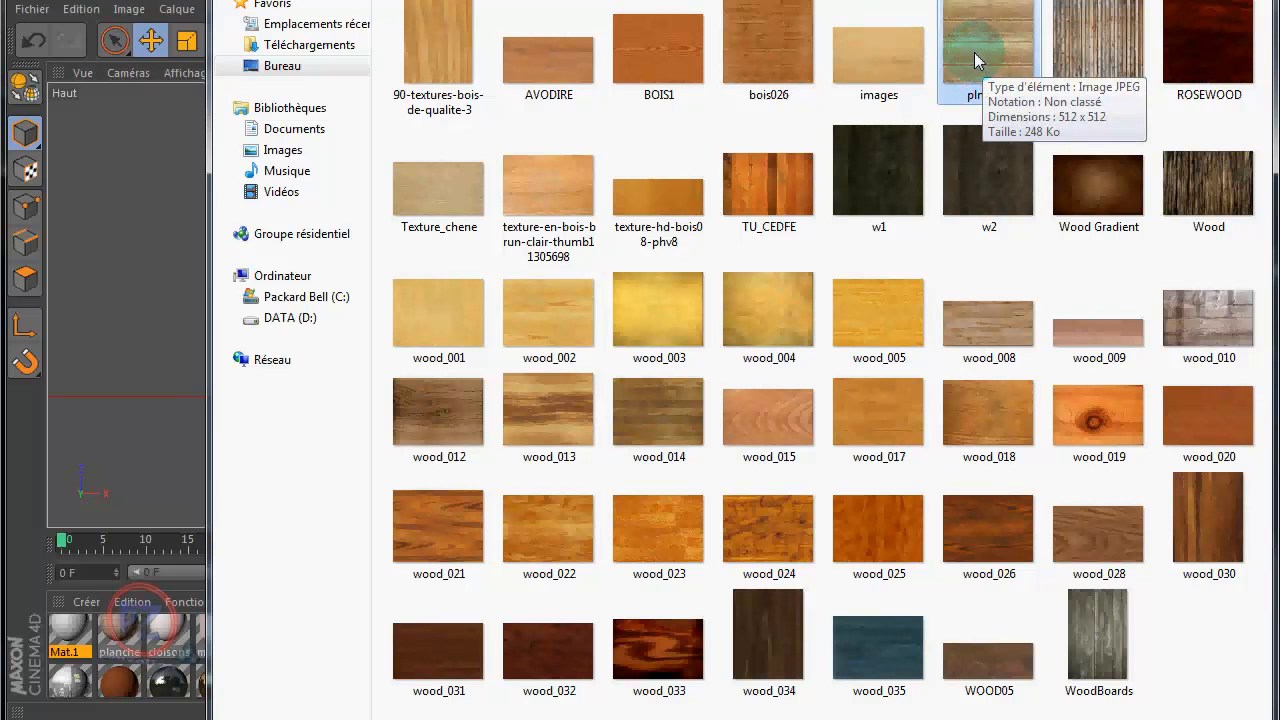
pyautogui.doubleClick(974, 52)
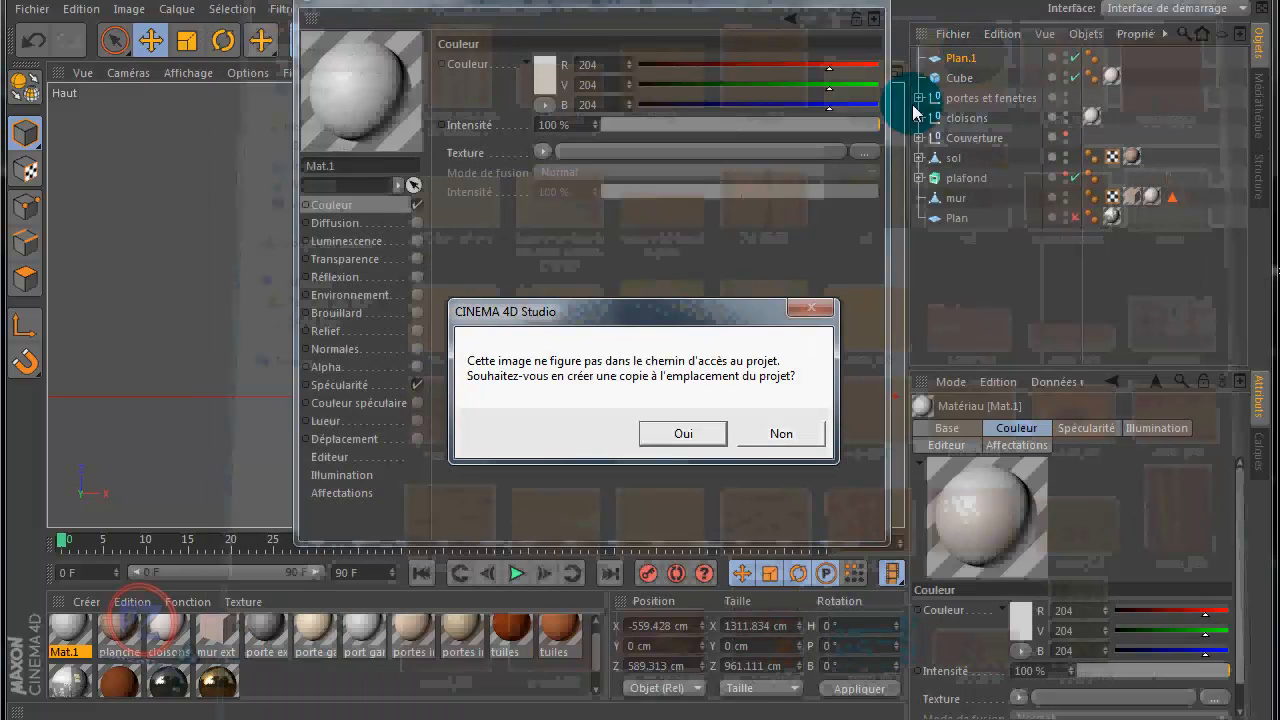
pyautogui.click(792, 436)
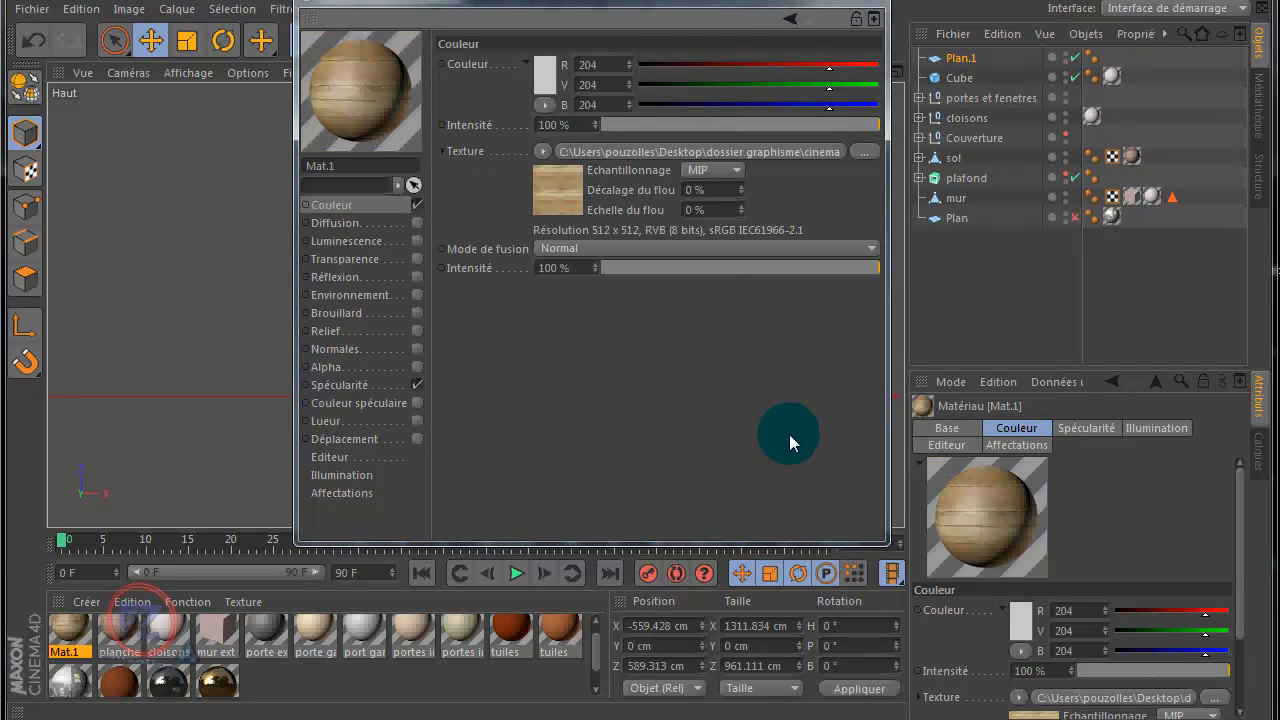
# Step: Set the material's specularity height to 7 % and width to 93 %, and close the material editor
pyautogui.click(364, 386)
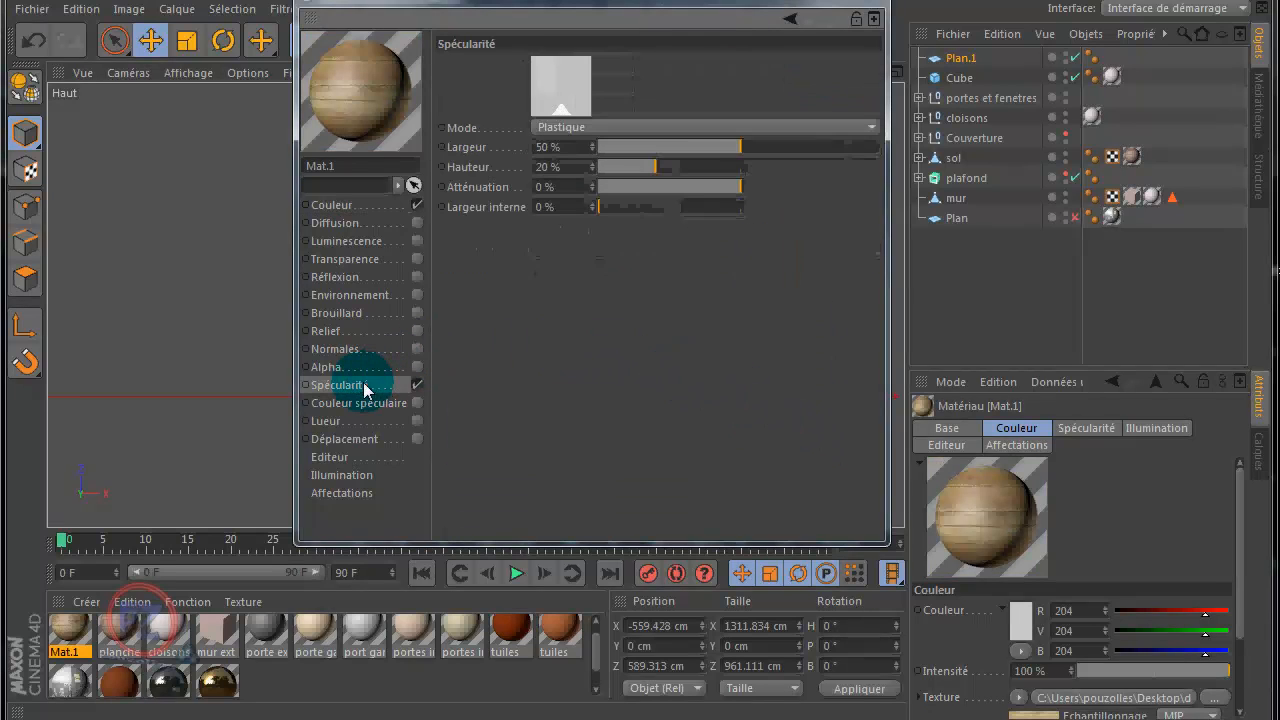
pyautogui.moveTo(629, 178); pyautogui.dragTo(619, 168)
pyautogui.moveTo(769, 147); pyautogui.dragTo(850, 155)
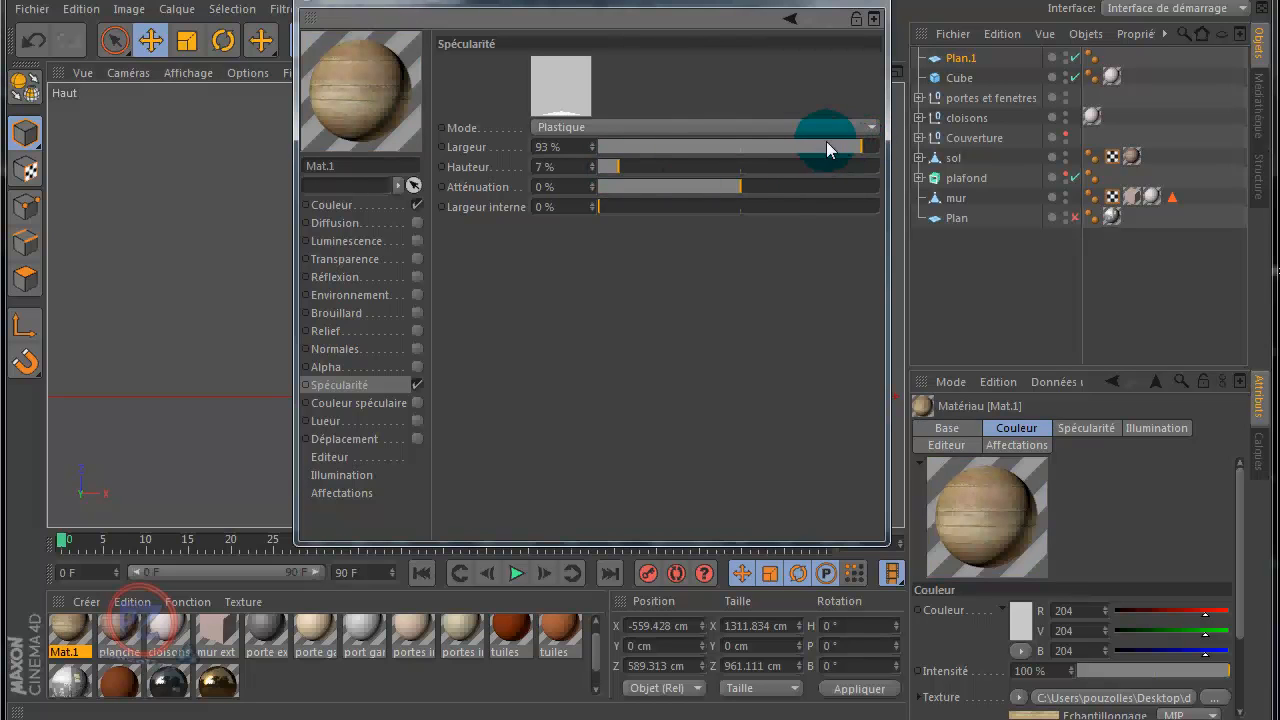
pyautogui.click(874, 18)
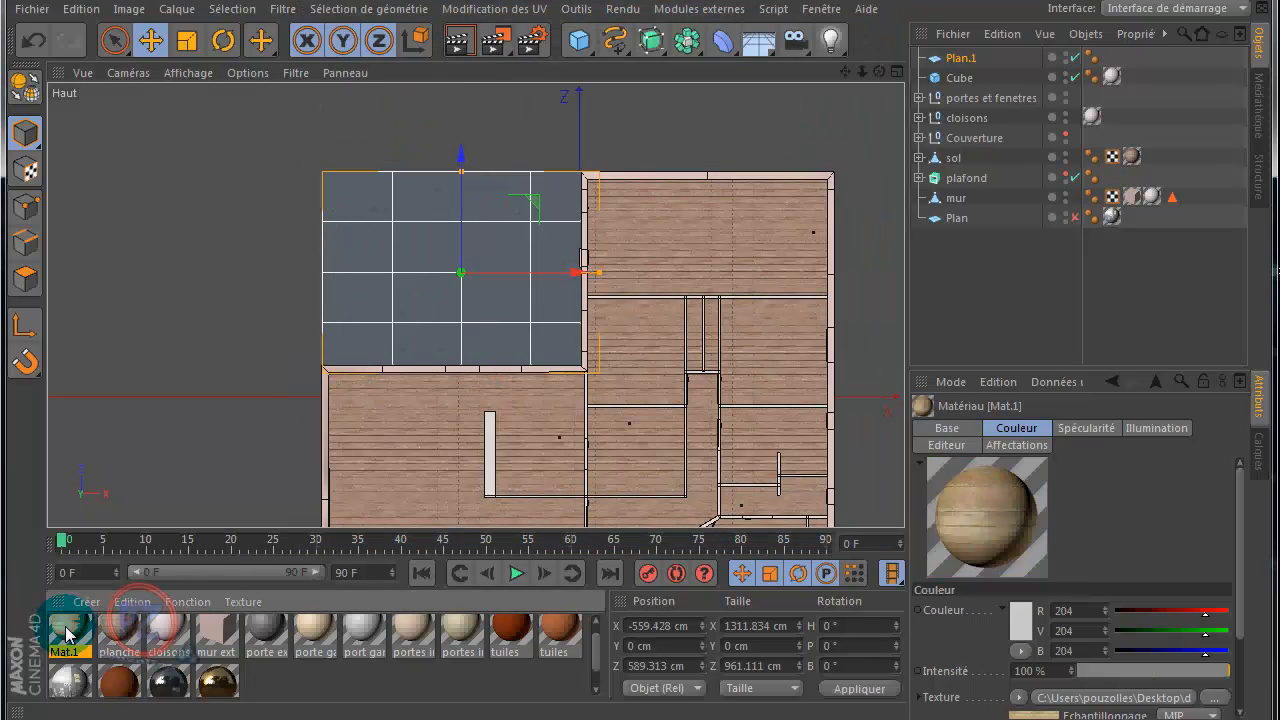
# Step: Apply the new wood plank material to the terrace plane between the wings
pyautogui.moveTo(66, 632); pyautogui.dragTo(399, 251)
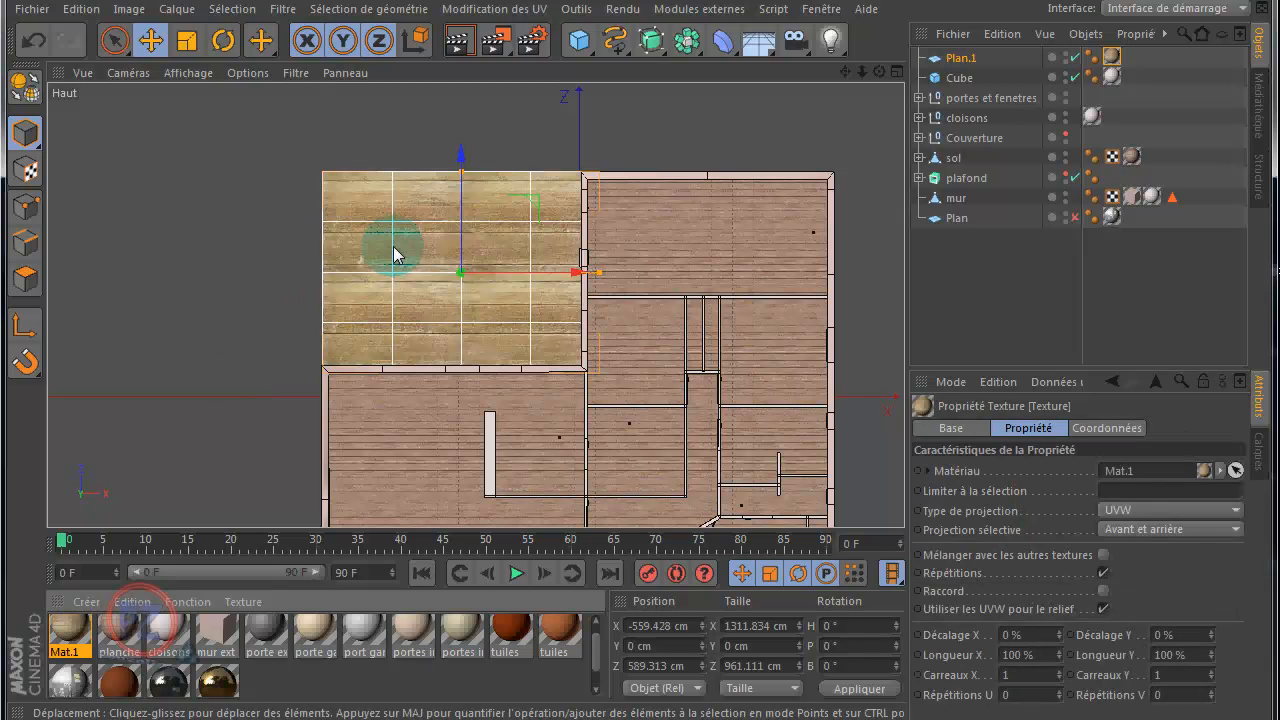
pyautogui.keyDown('alt'); pyautogui.moveTo(234, 311); pyautogui.dragTo(324, 298, button='right'); pyautogui.keyUp('alt')
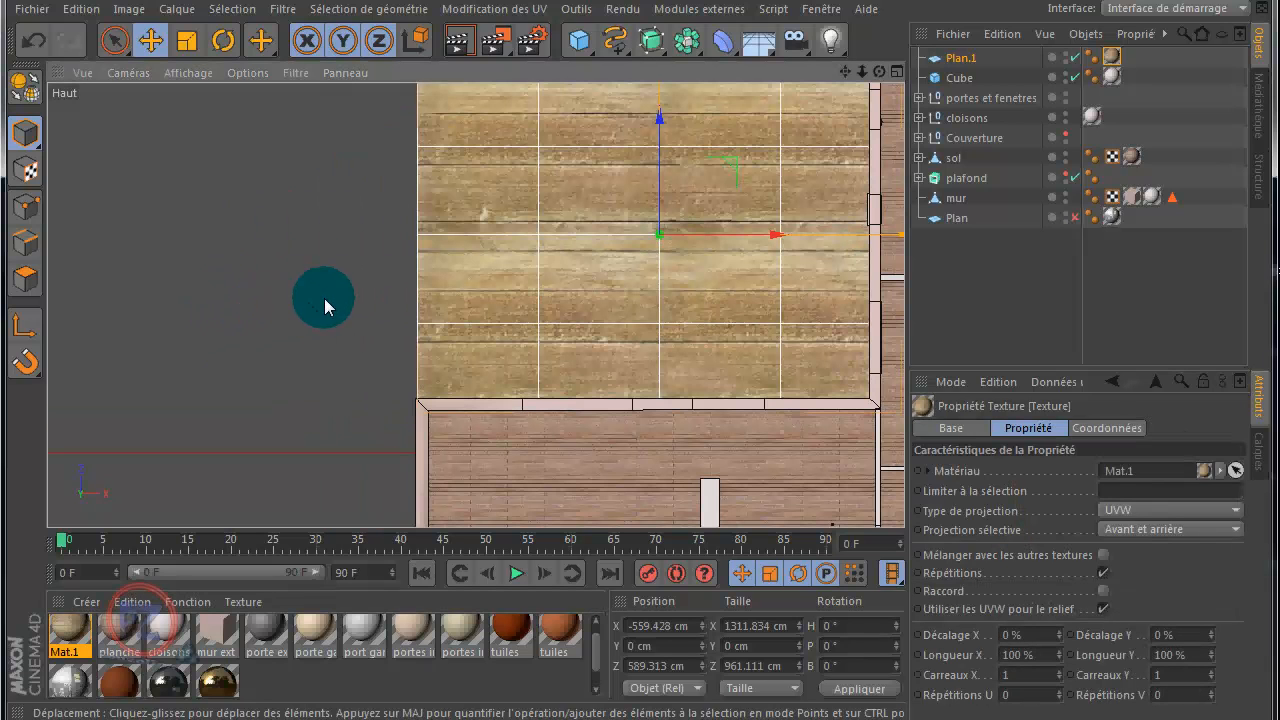
pyautogui.moveTo(845, 71); pyautogui.dragTo(682, 130)
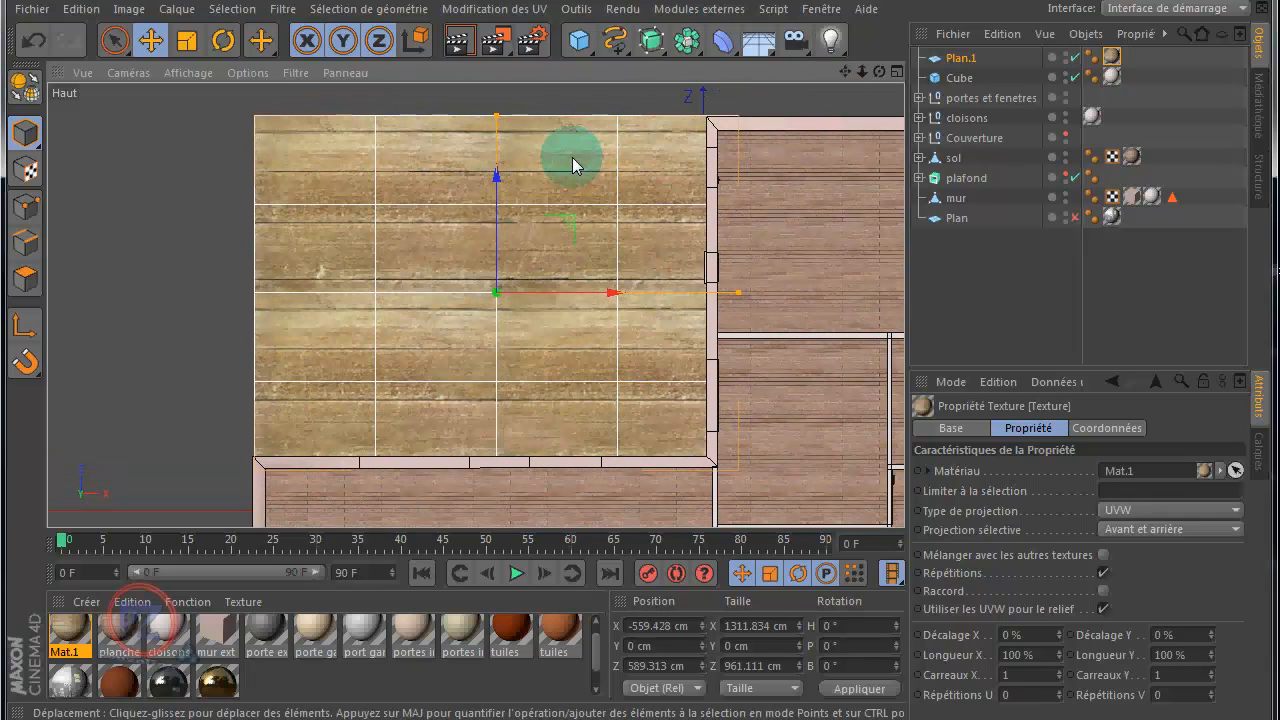
# Step: Examine the terrace's plank texture in the Perspective view, checking its scale and sharpness near the walls and doors
pyautogui.middleClick(151, 218)
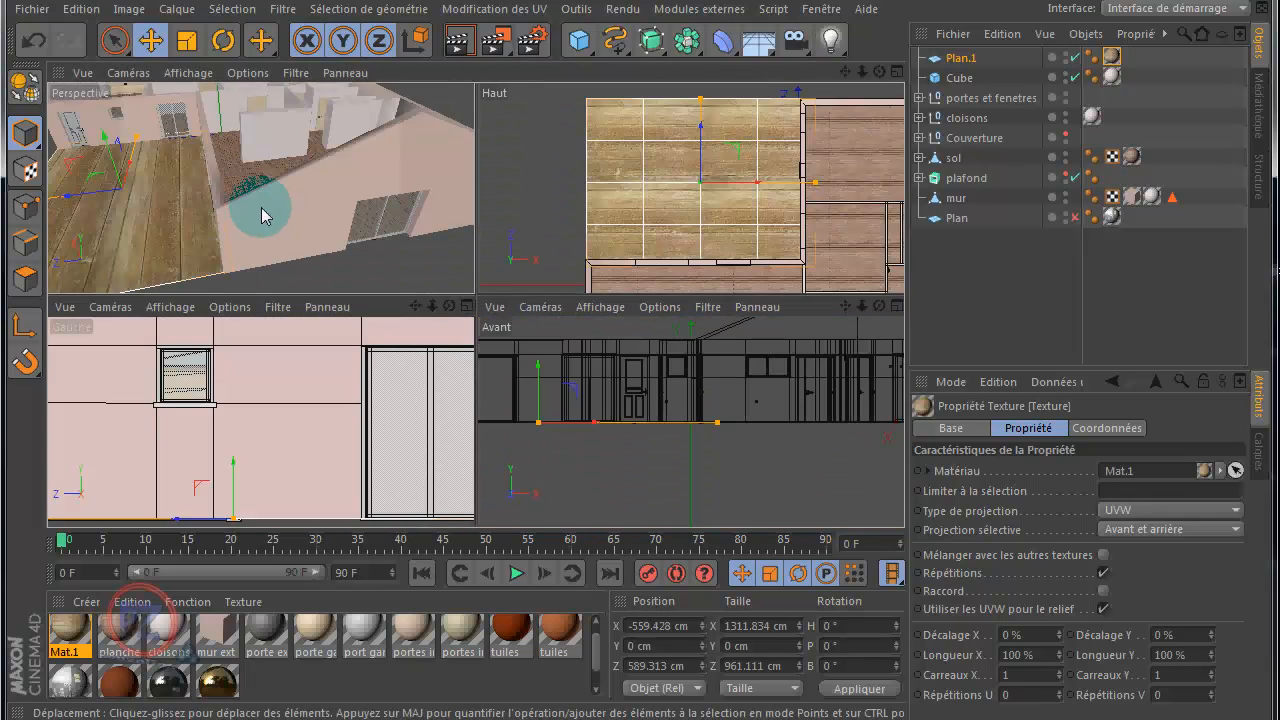
pyautogui.middleClick(261, 208)
pyautogui.scroll(-3, 703, 126)
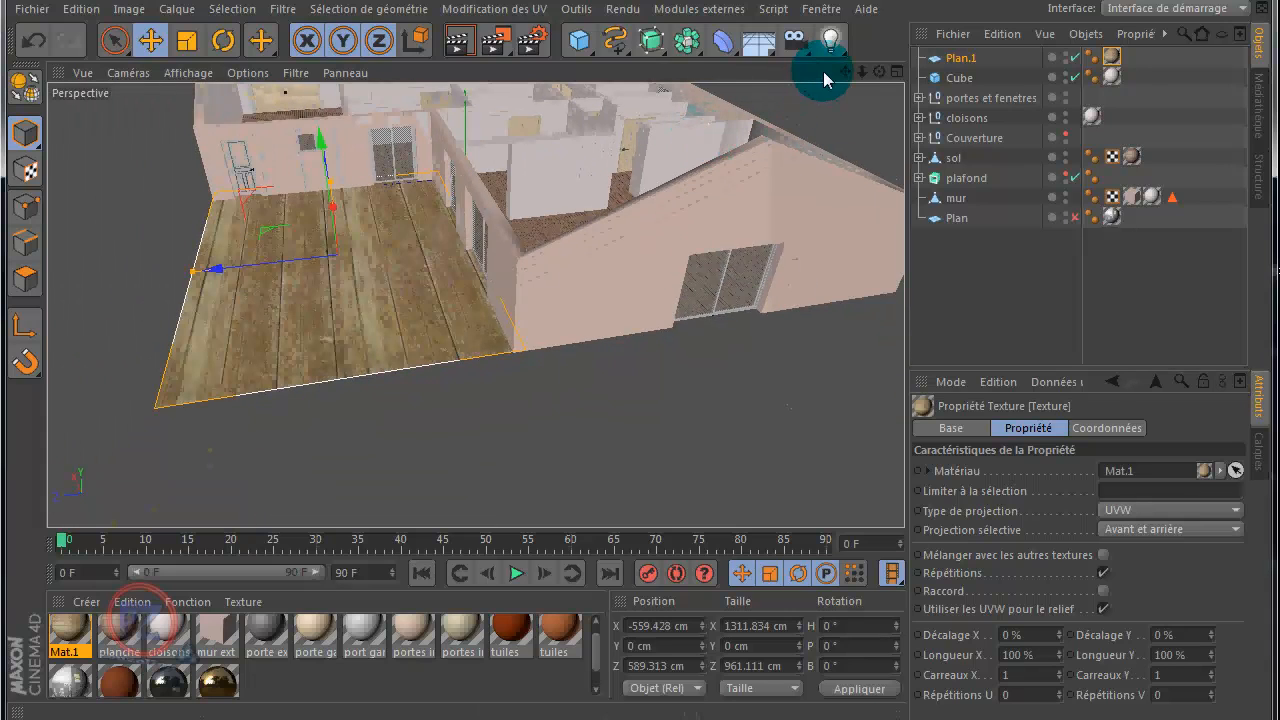
pyautogui.moveTo(844, 72); pyautogui.dragTo(641, 358)
pyautogui.scroll(3, 406, 379)
pyautogui.scroll(5, 425, 354)
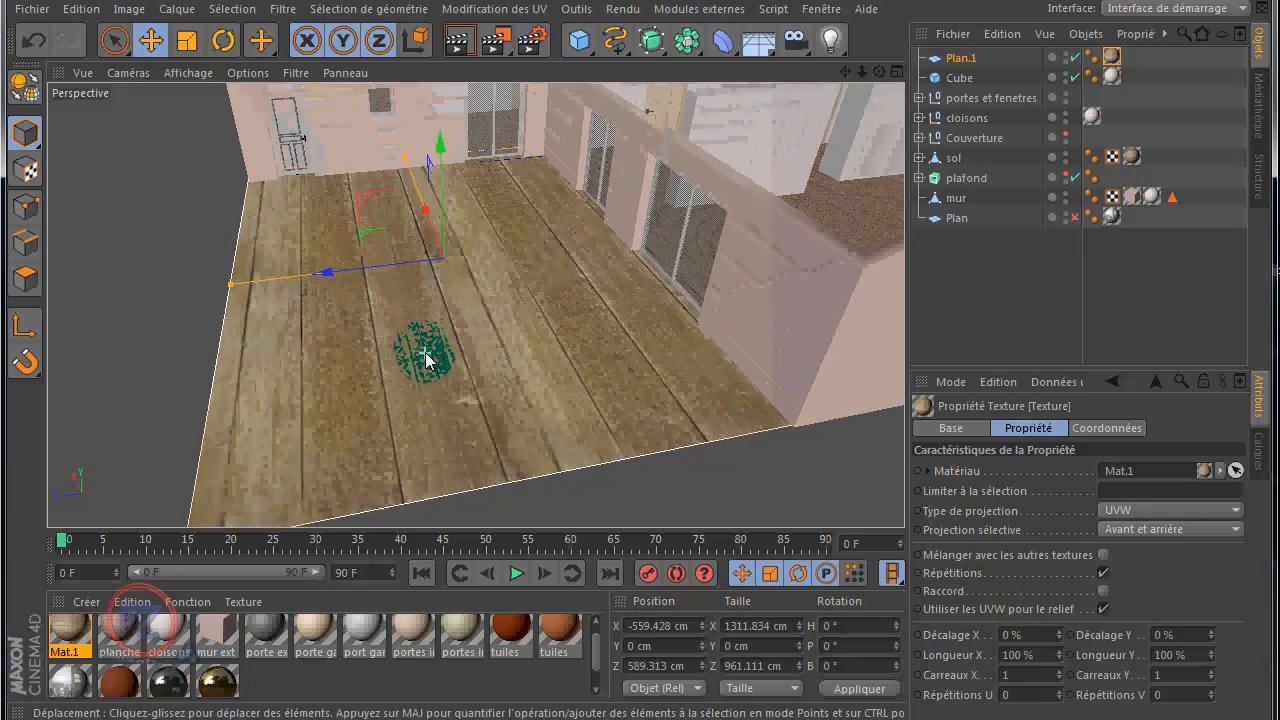
pyautogui.moveTo(844, 72); pyautogui.dragTo(545, 180)
pyautogui.scroll(5, 545, 180)
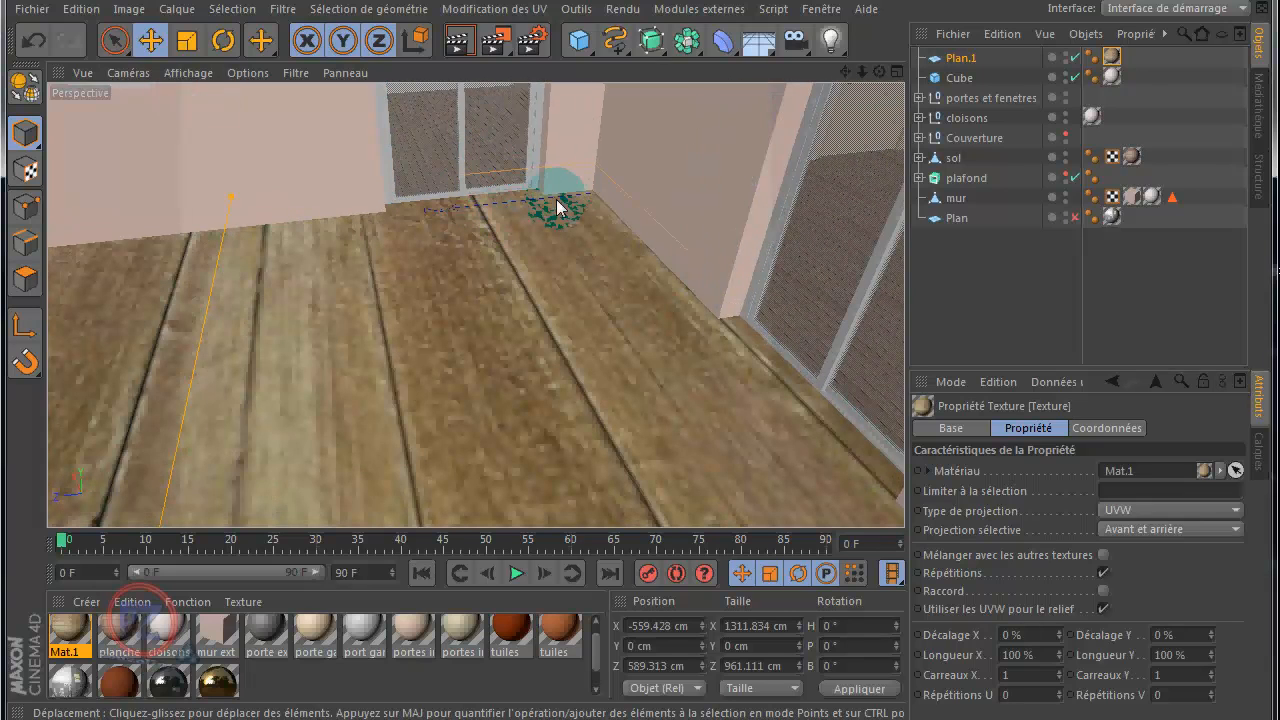
# Step: Try to move and scale the terrace plane's wood texture in texture axis mode
pyautogui.click(37, 178)
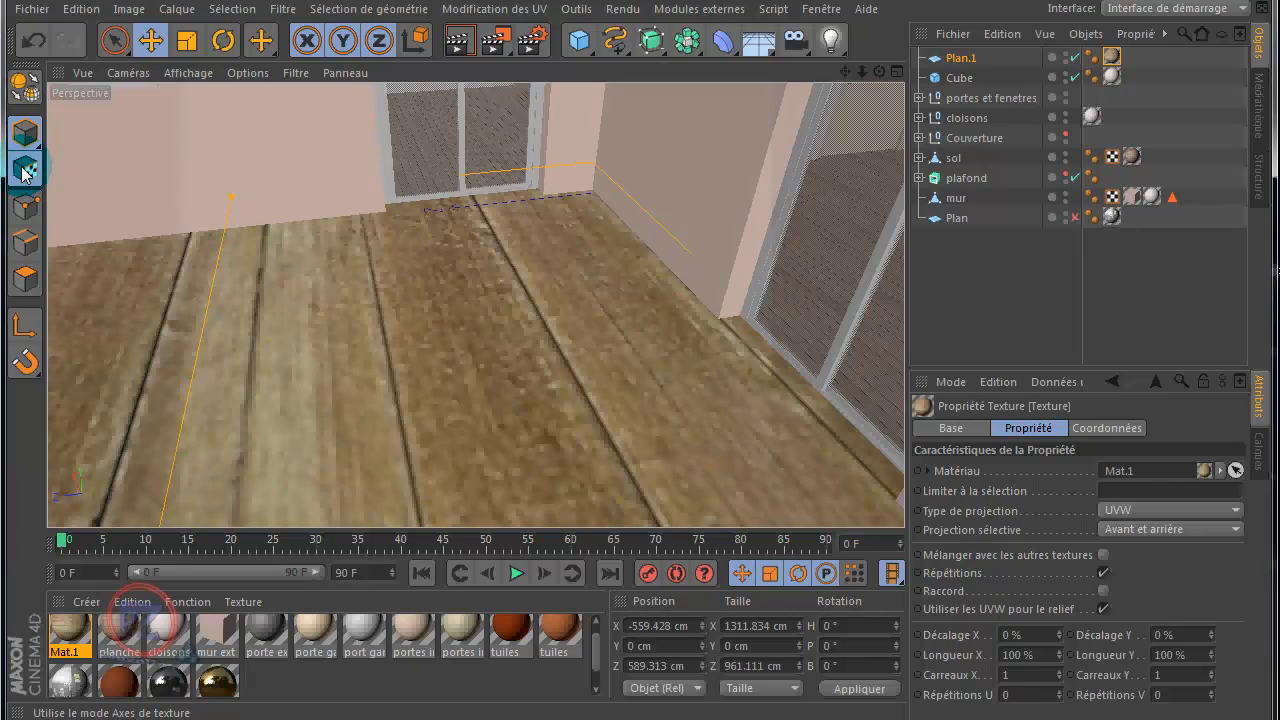
pyautogui.click(24, 172)
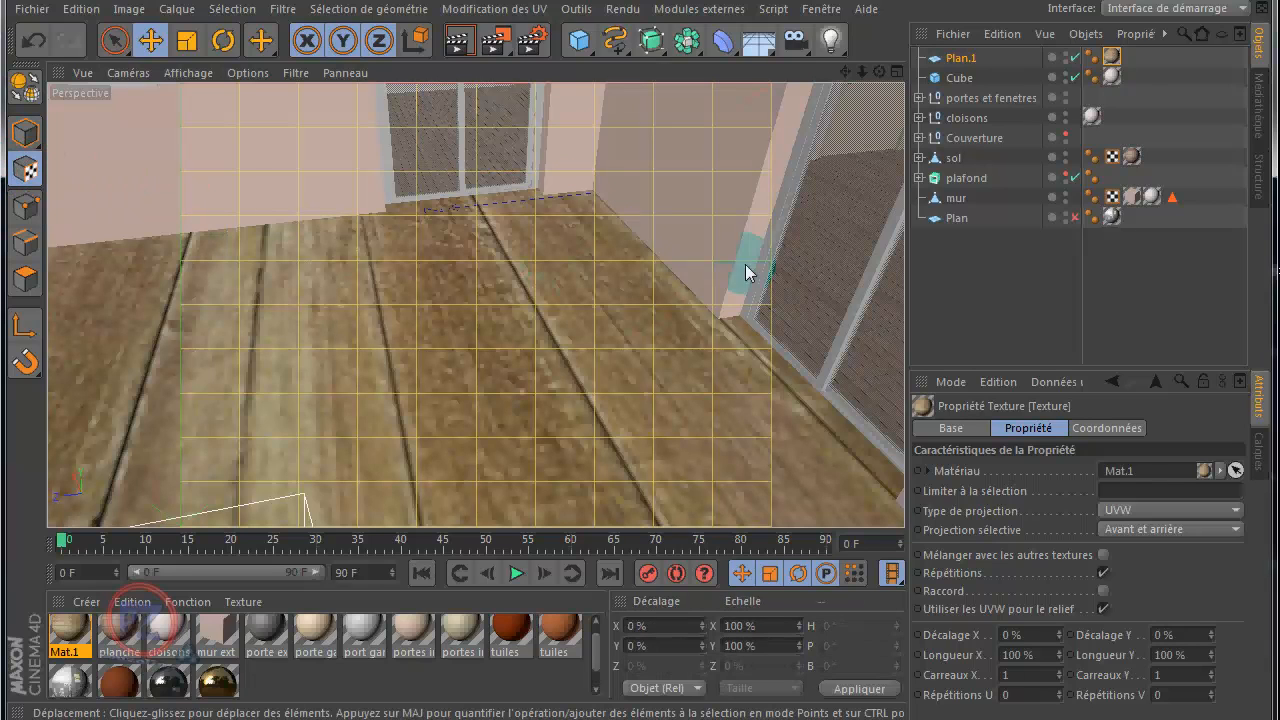
pyautogui.moveTo(817, 290); pyautogui.dragTo(654, 342)
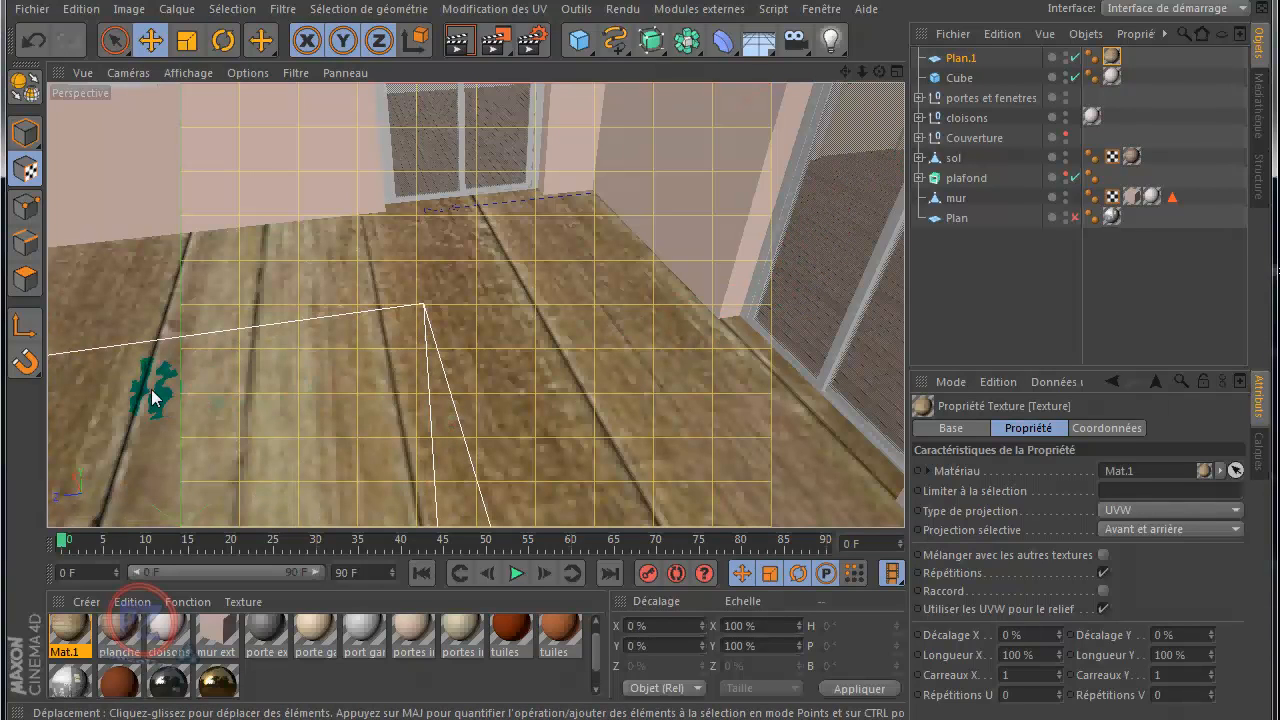
pyautogui.moveTo(152, 398); pyautogui.dragTo(400, 132)
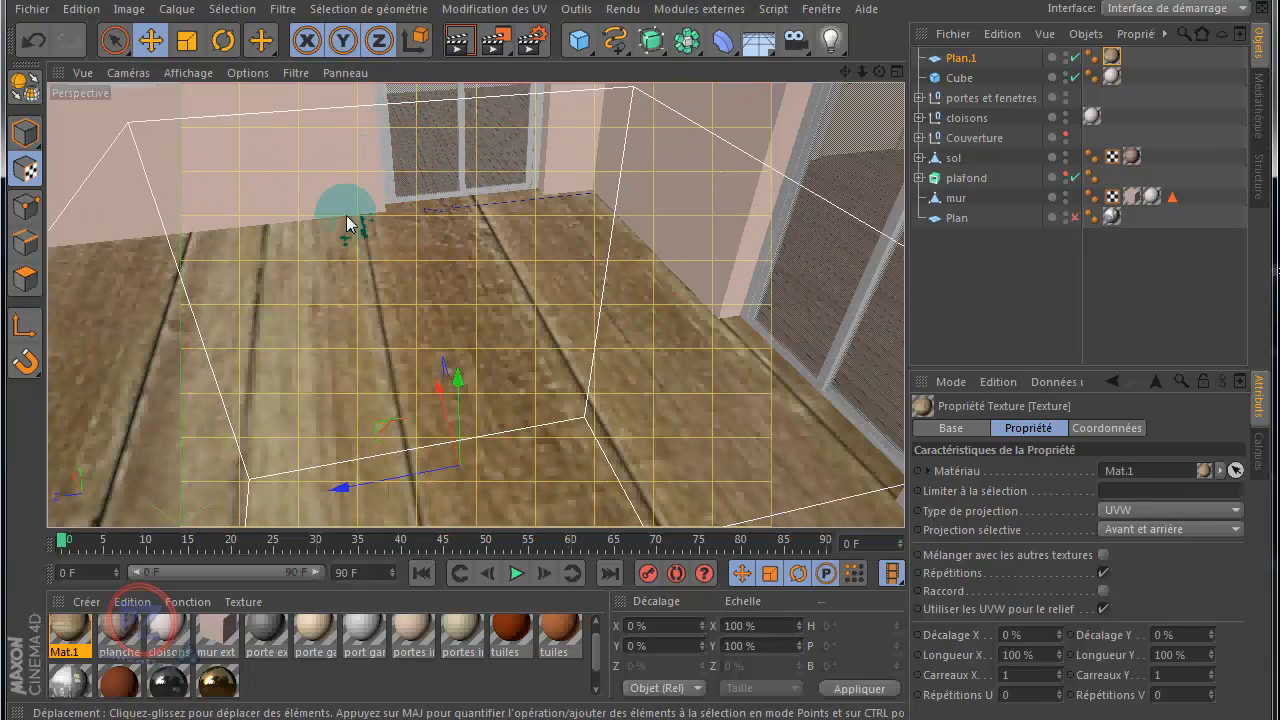
pyautogui.moveTo(316, 375); pyautogui.dragTo(296, 270)
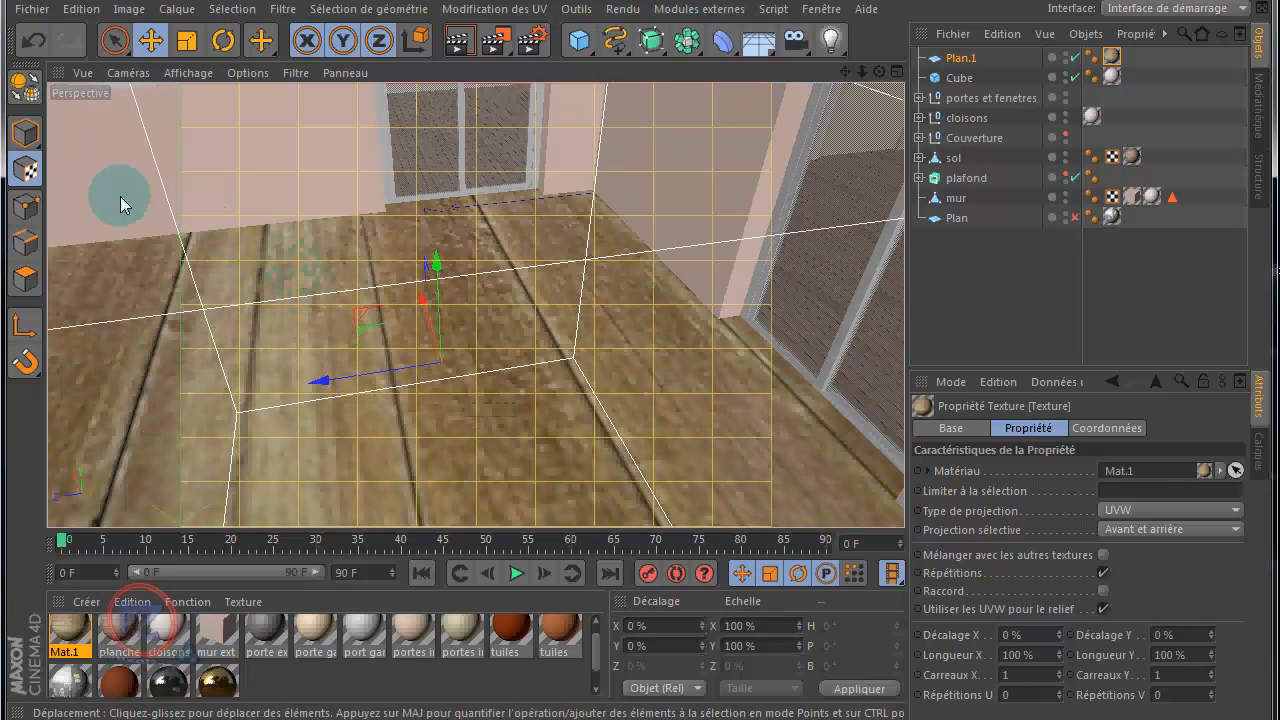
pyautogui.click(187, 41)
pyautogui.moveTo(343, 330); pyautogui.dragTo(315, 385)
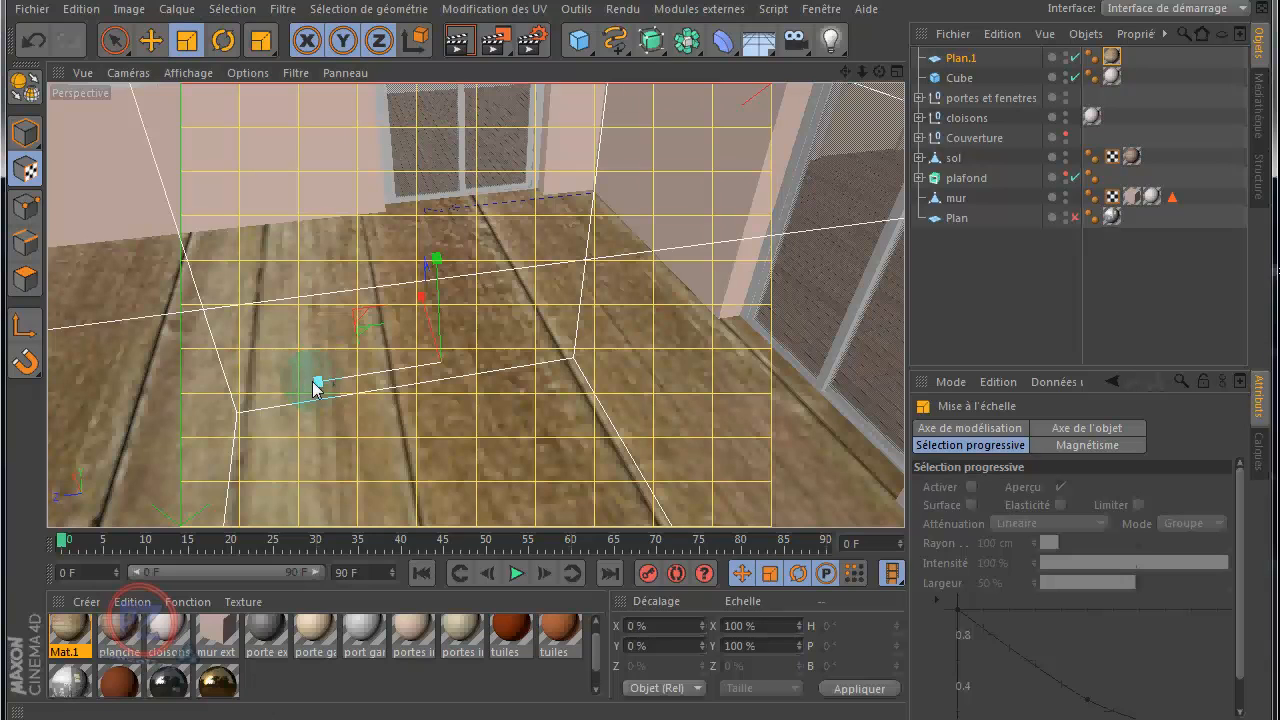
pyautogui.moveTo(206, 199)
pyautogui.mouseDown()
pyautogui.moveTo(417, 318)
pyautogui.moveTo(871, 503)
pyautogui.moveTo(443, 437)
pyautogui.moveTo(60, 440)
pyautogui.moveTo(634, 349)
pyautogui.moveTo(194, 191)
pyautogui.mouseUp()
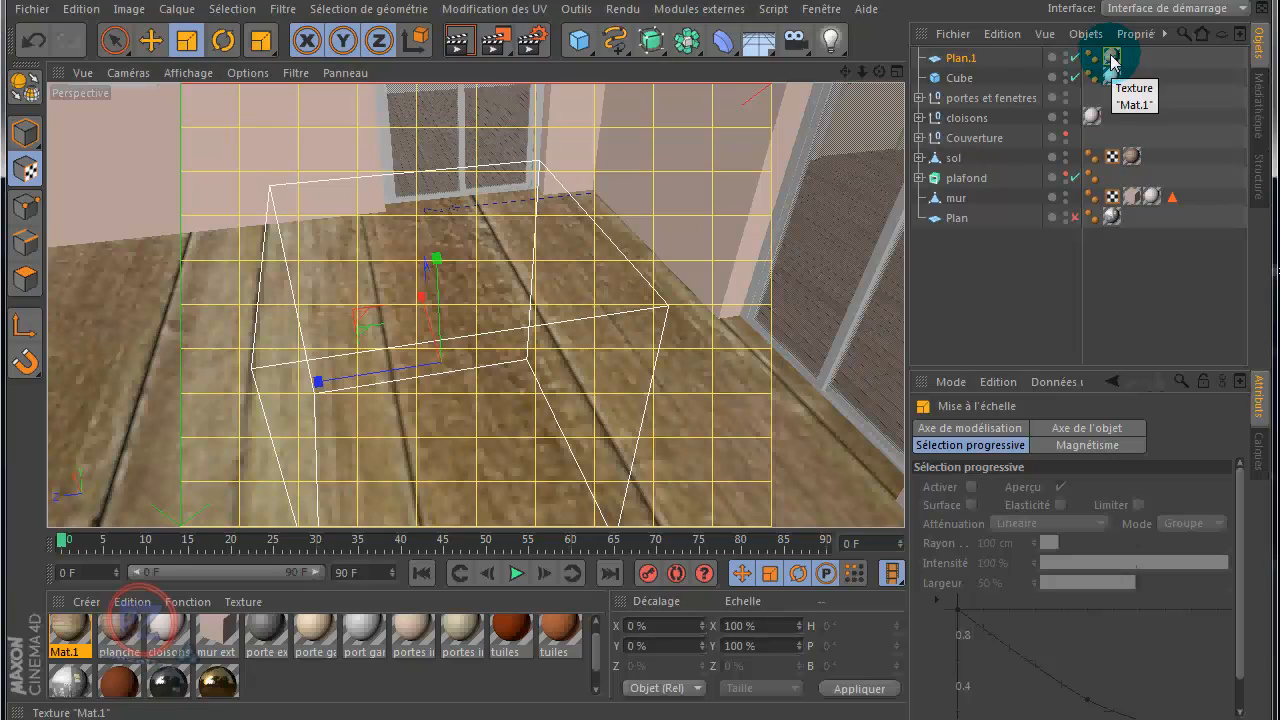
# Step: Make the terrace plane an editable polygon object and try scaling its texture again
pyautogui.click(36, 96)
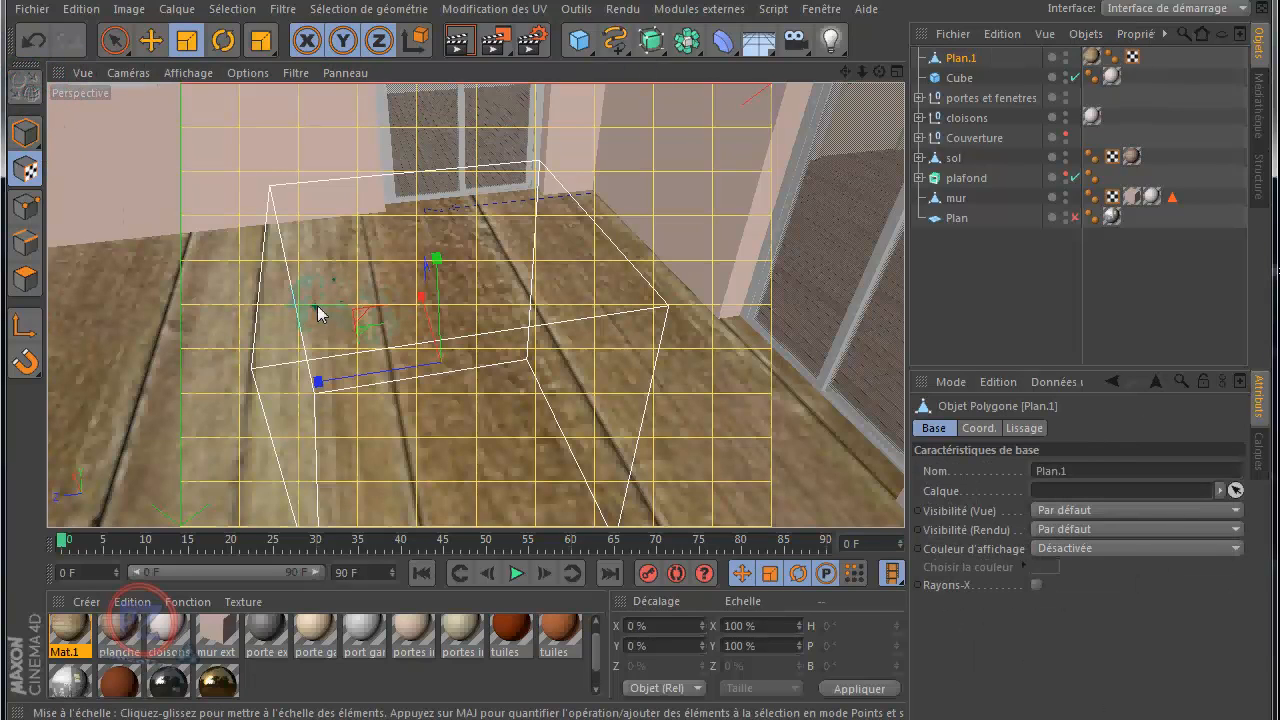
pyautogui.moveTo(303, 310); pyautogui.dragTo(531, 306)
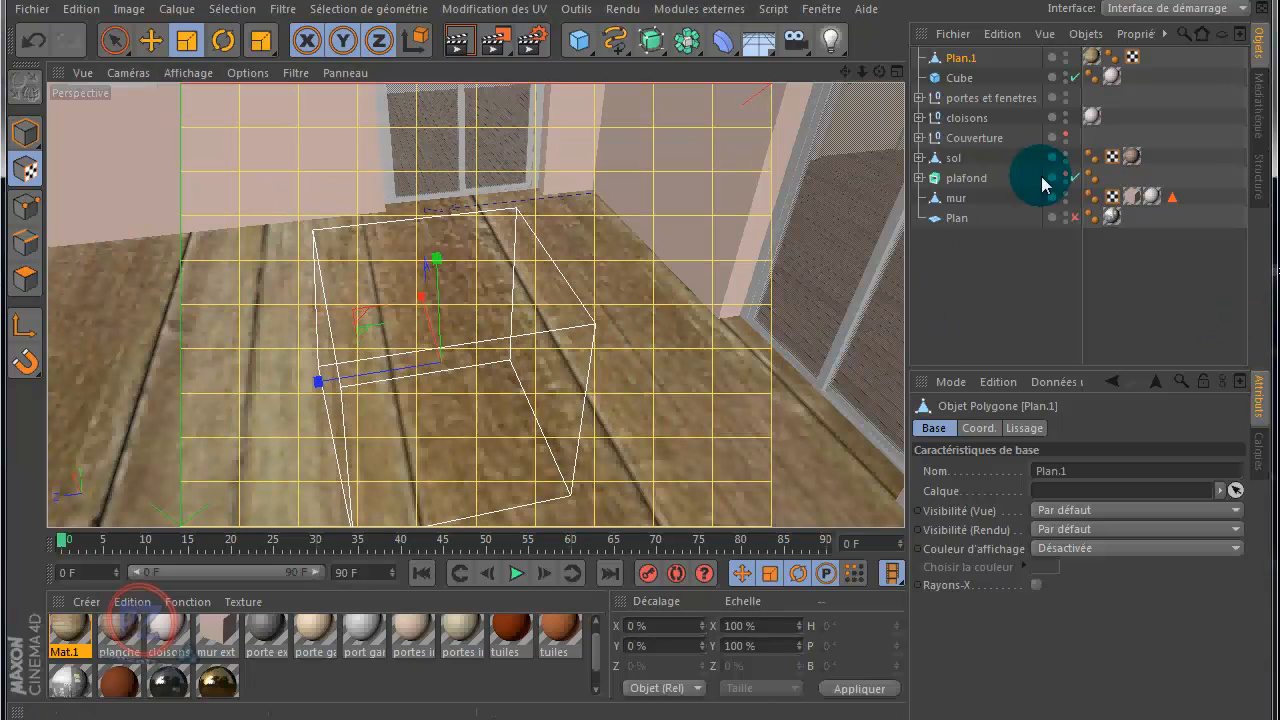
# Step: Set the terrace plane's wood texture tag to 99% length in X and -4% offset in X
pyautogui.click(1093, 57)
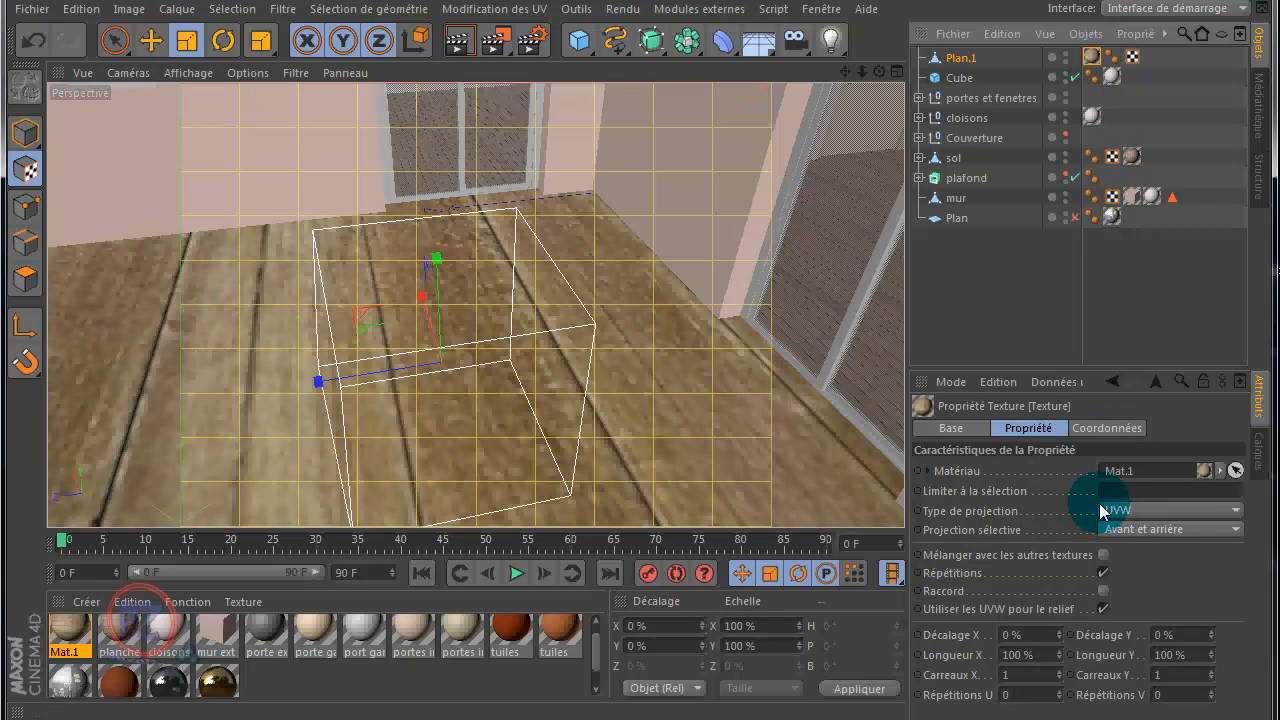
pyautogui.click(25, 131)
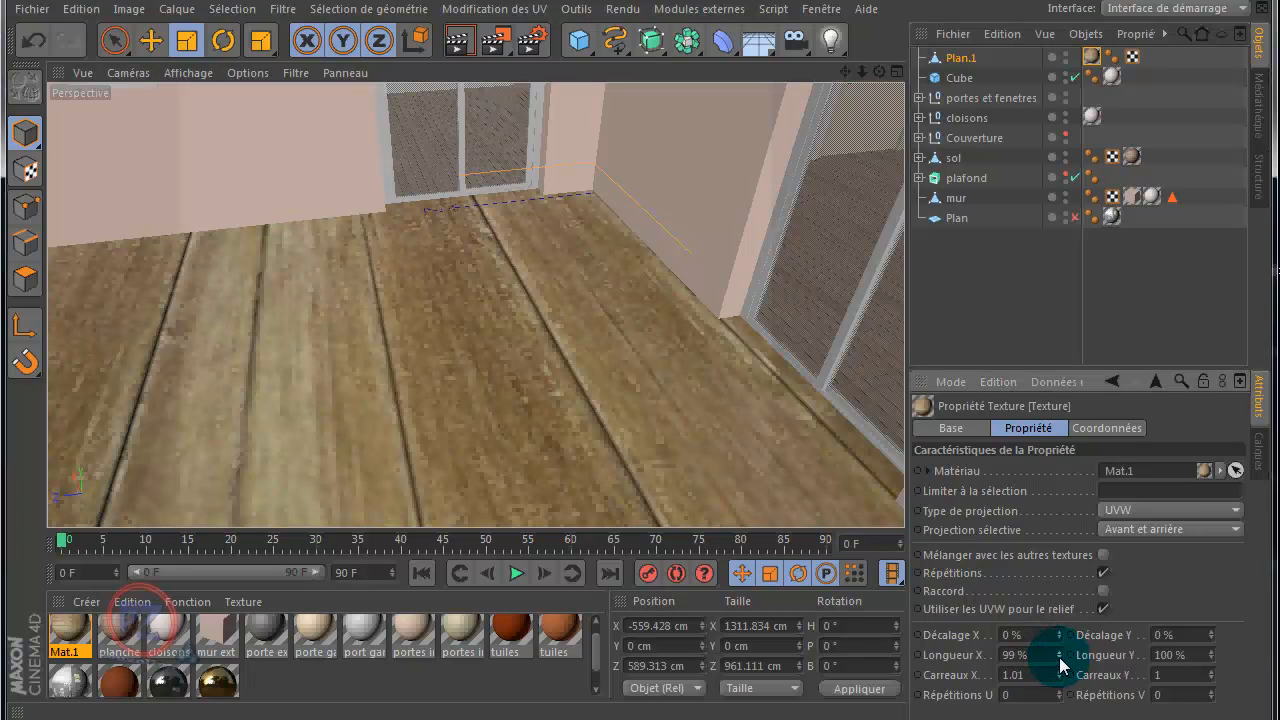
pyautogui.click(1059, 658)
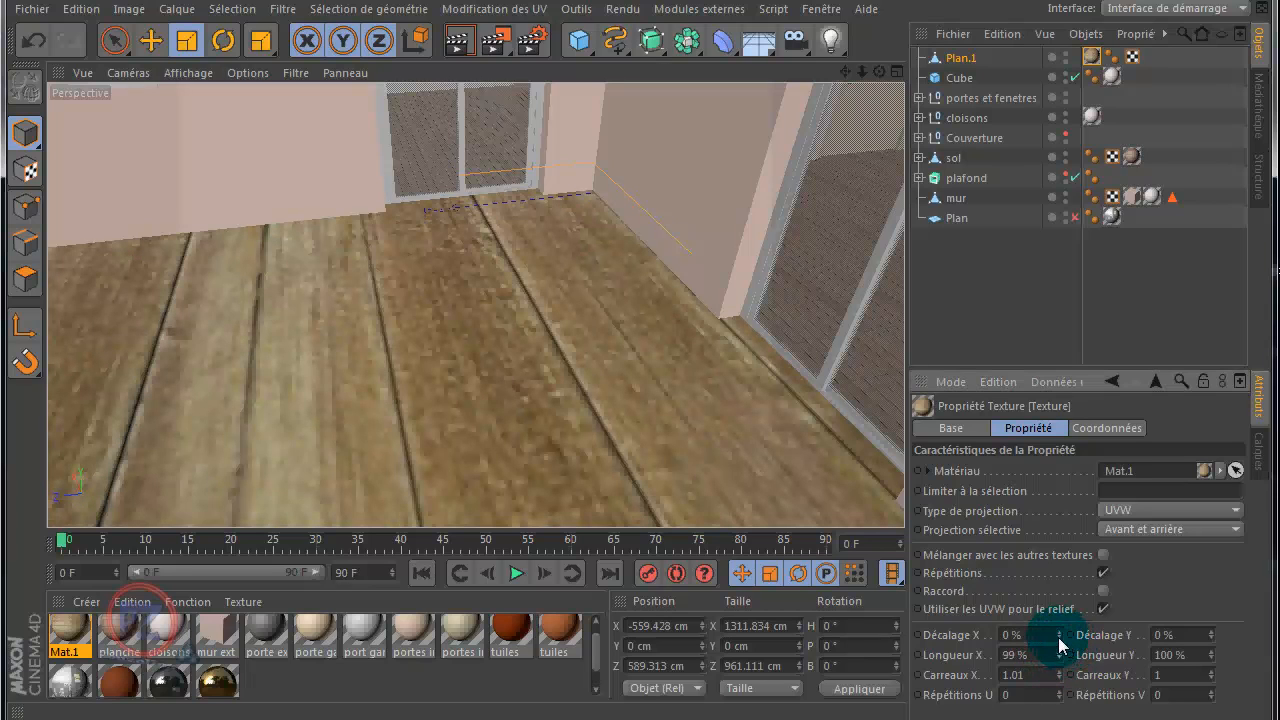
pyautogui.click(1058, 637)
pyautogui.click(1058, 637)
pyautogui.click(1058, 637)
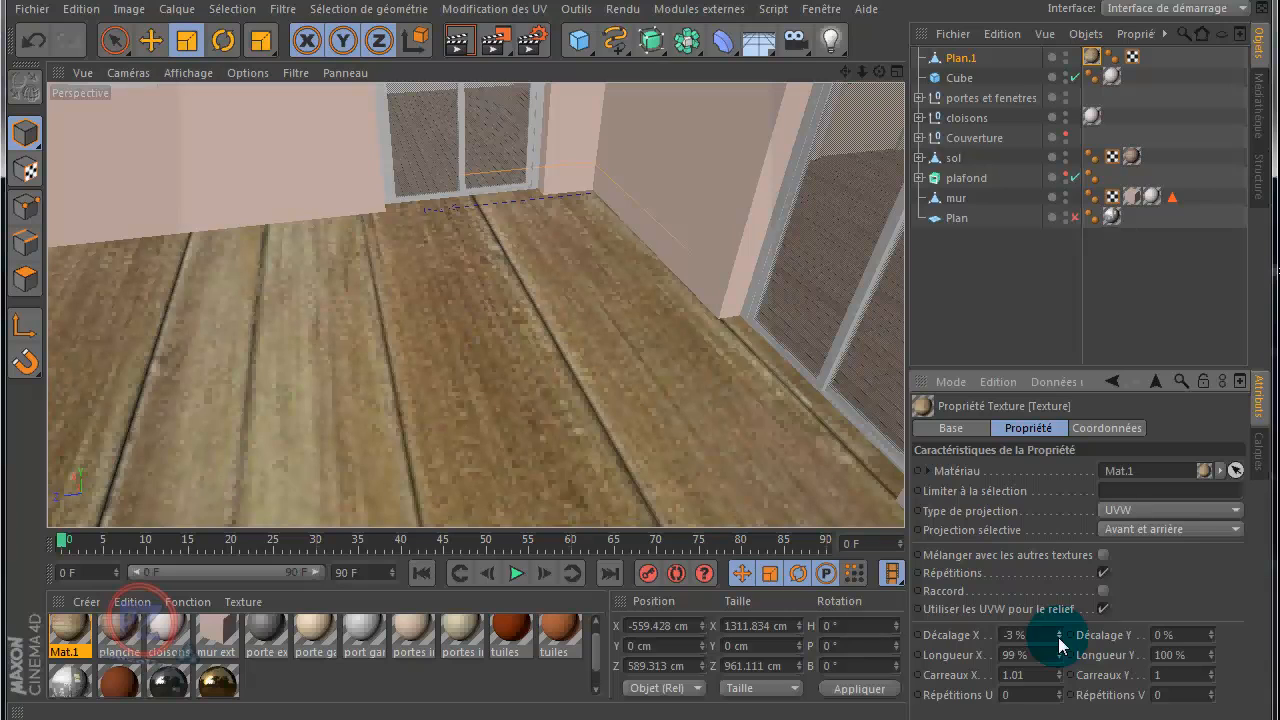
pyautogui.click(1058, 637)
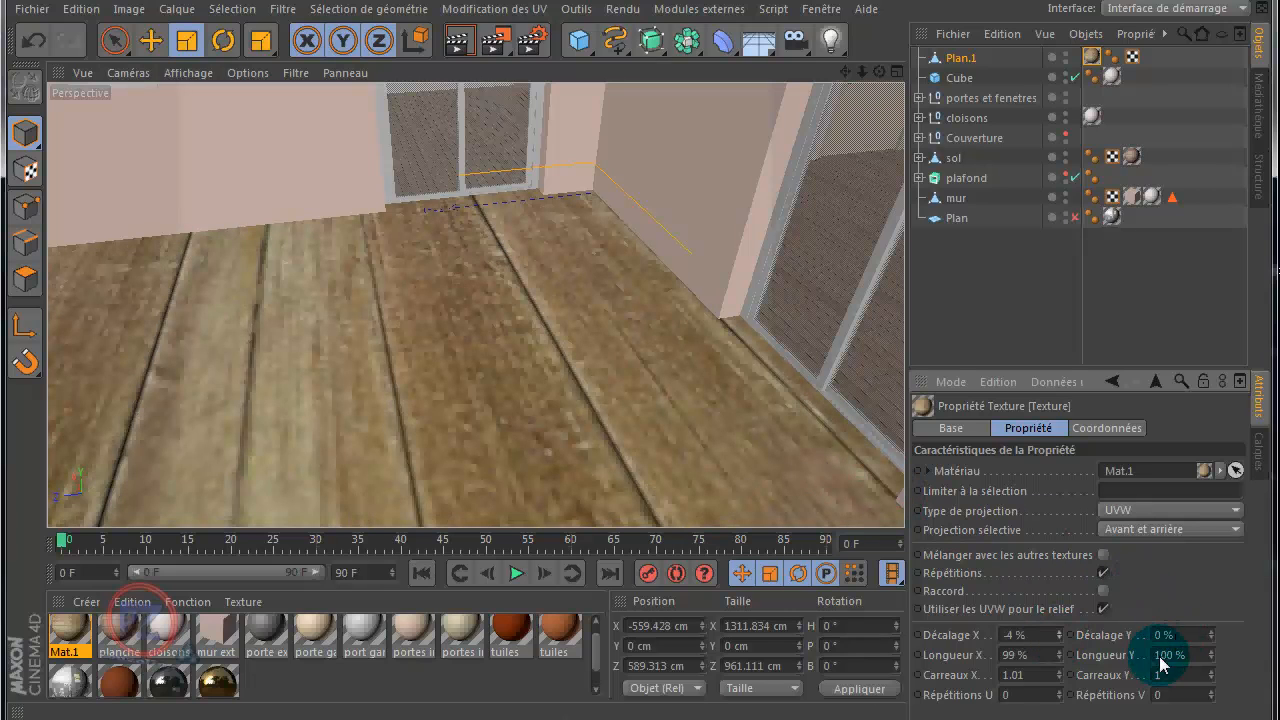
# Step: Reduce the terrace texture's Y length to 6% and set its X length to 6% as well
pyautogui.moveTo(1212, 659); pyautogui.dragTo(1212, 660)
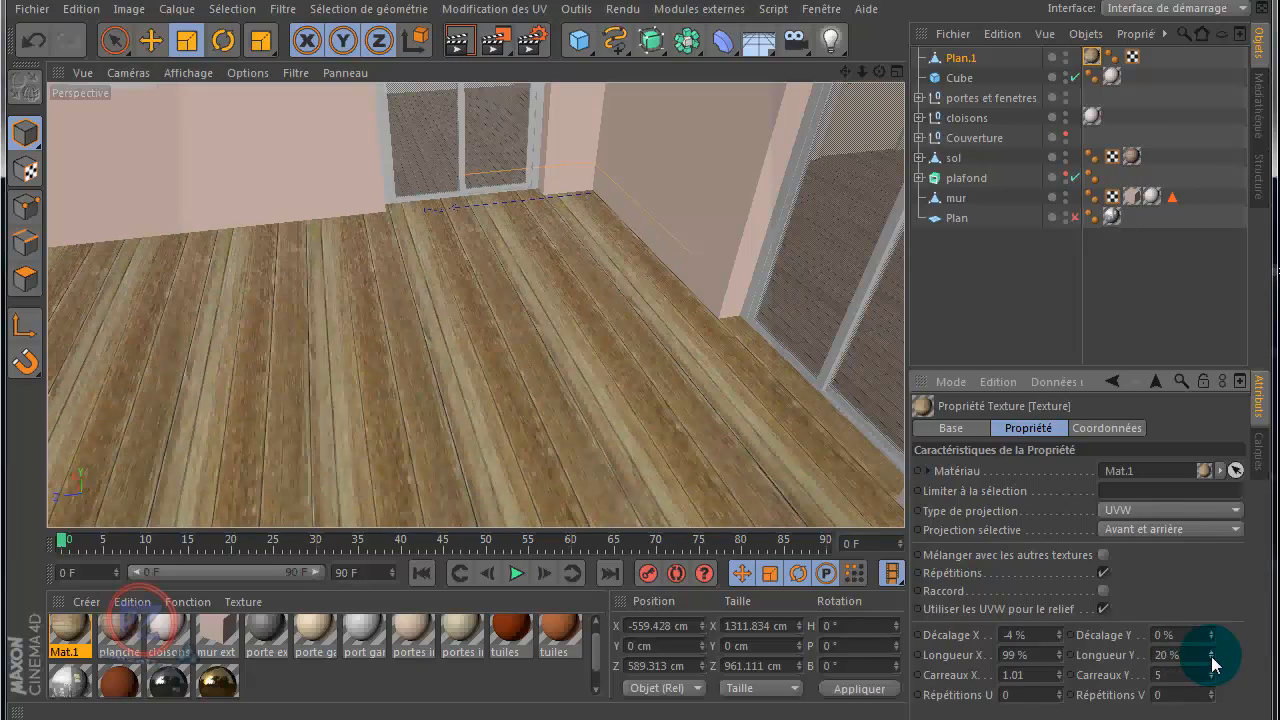
pyautogui.moveTo(1212, 660); pyautogui.dragTo(1212, 660)
pyautogui.click(1212, 660)
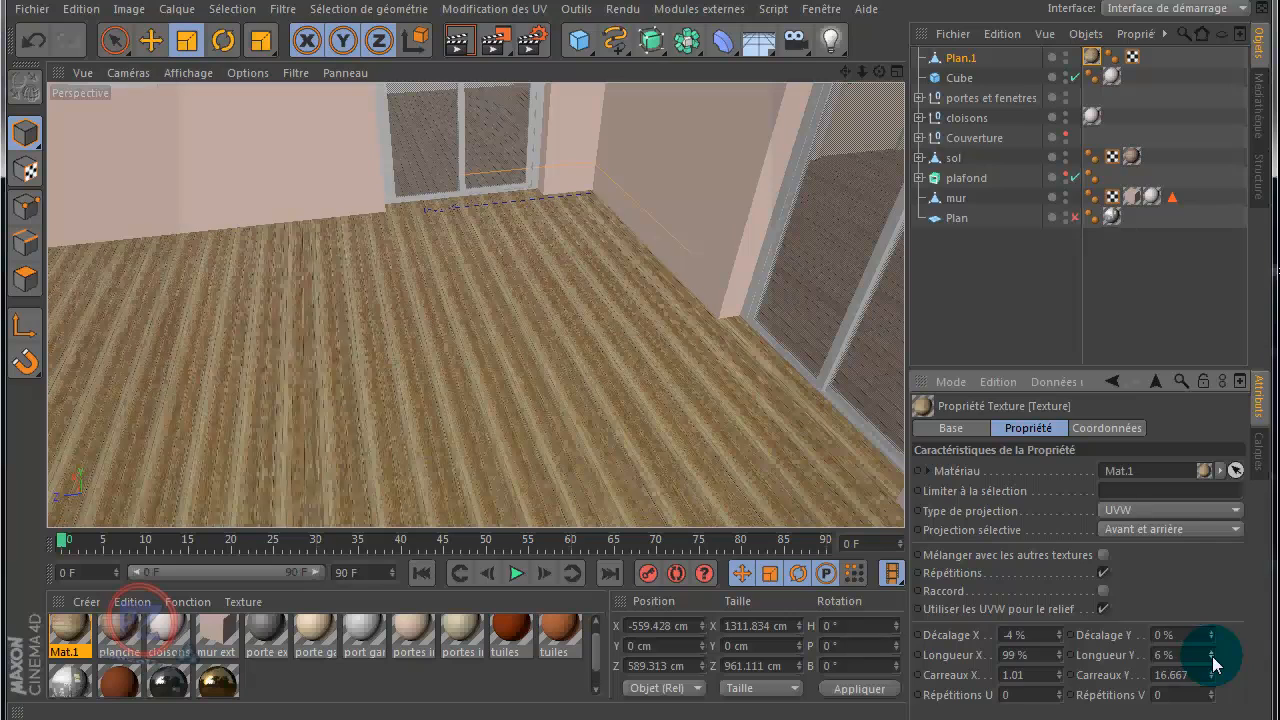
pyautogui.doubleClick(1003, 656)
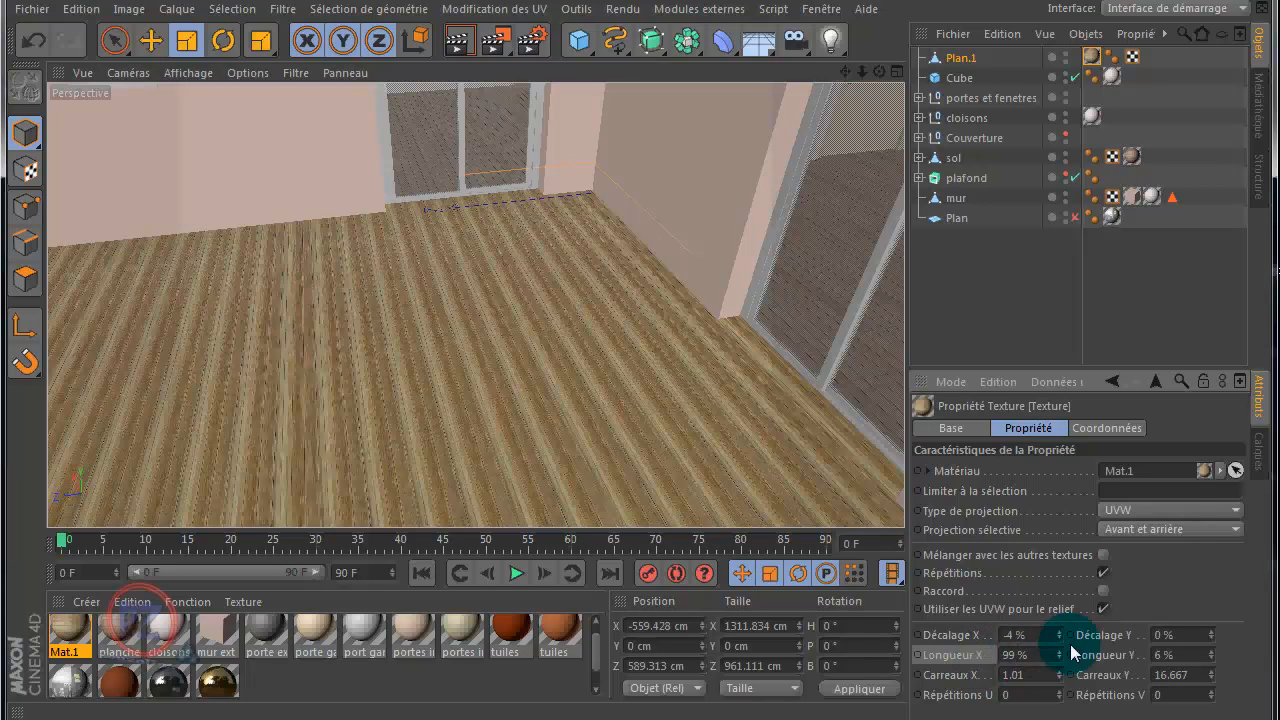
pyautogui.doubleClick(1003, 656)
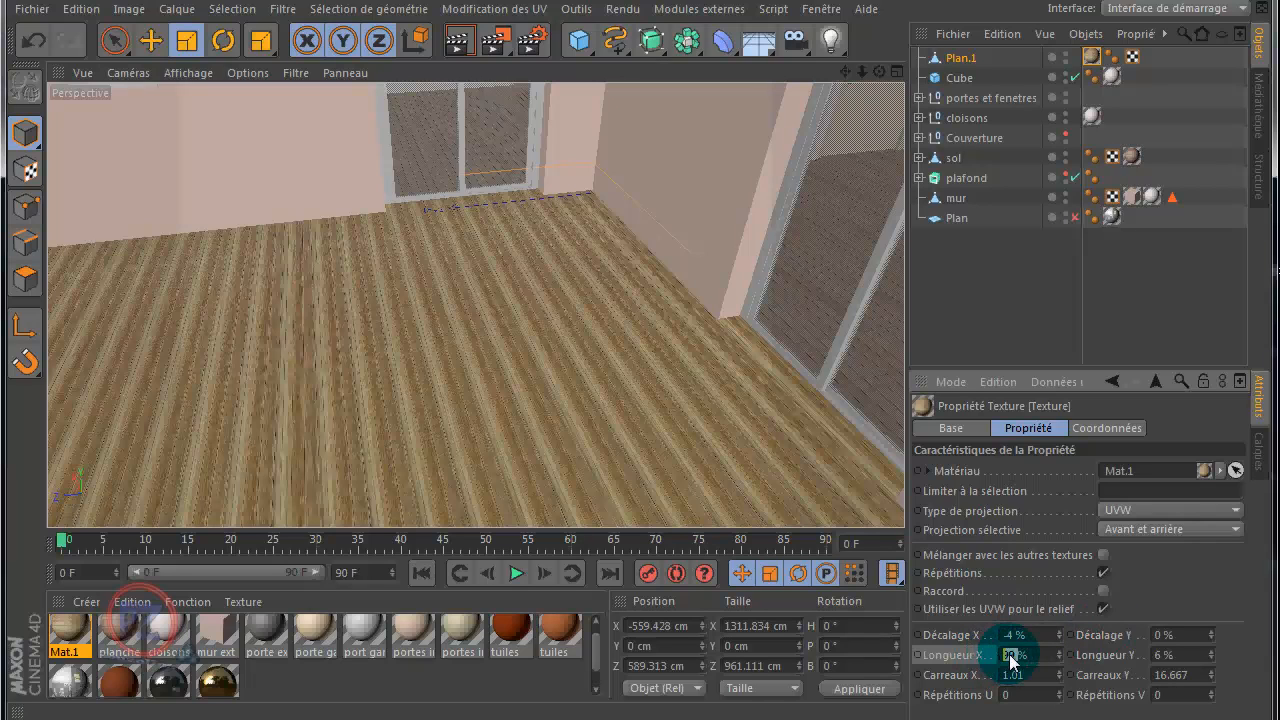
pyautogui.press('Return')
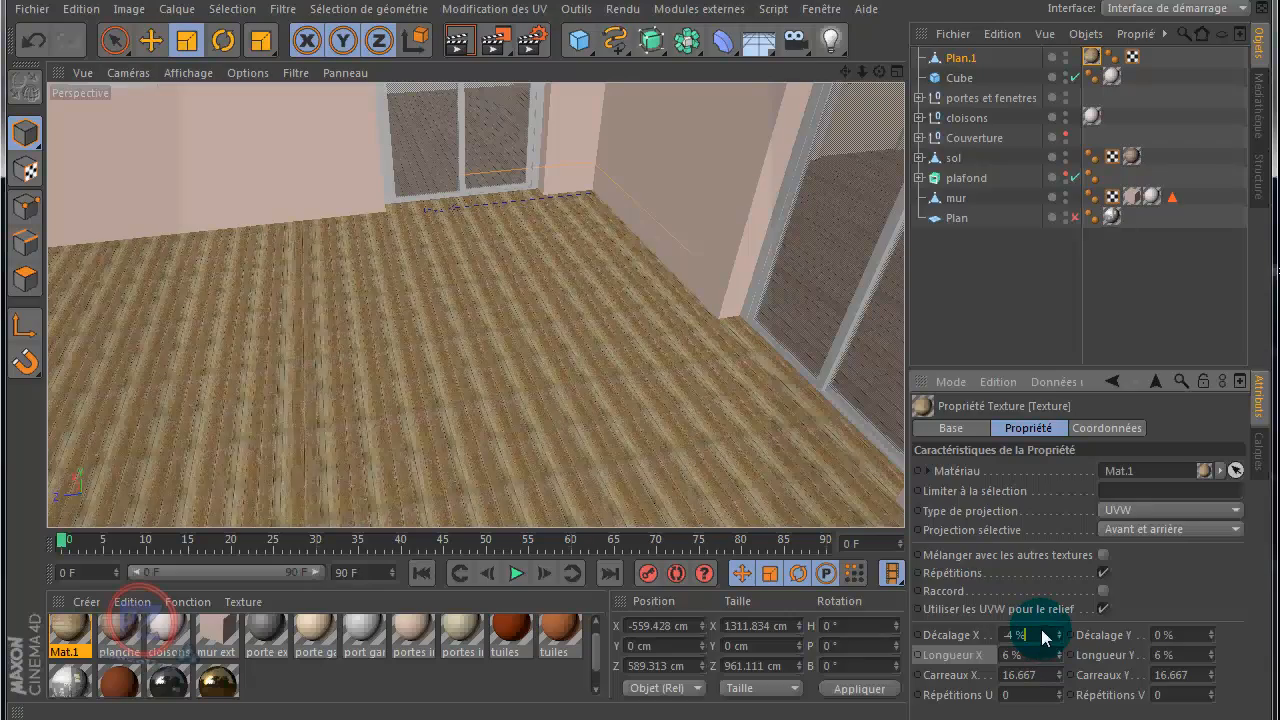
pyautogui.keyDown('alt'); pyautogui.moveTo(665, 404); pyautogui.dragTo(600, 412); pyautogui.keyUp('alt')
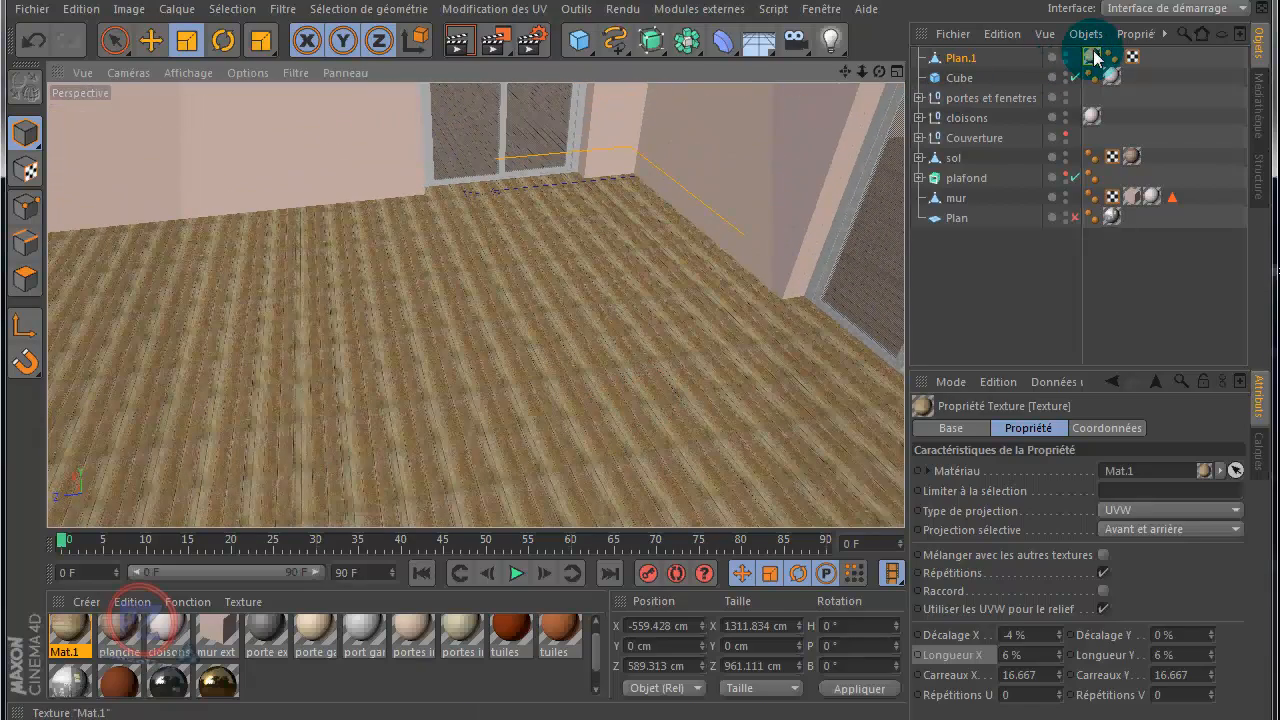
# Step: Switch the terrace texture to cubic projection (Cubique) and set its X and Y lengths to 115%
pyautogui.click(1150, 512)
pyautogui.click(1131, 590)
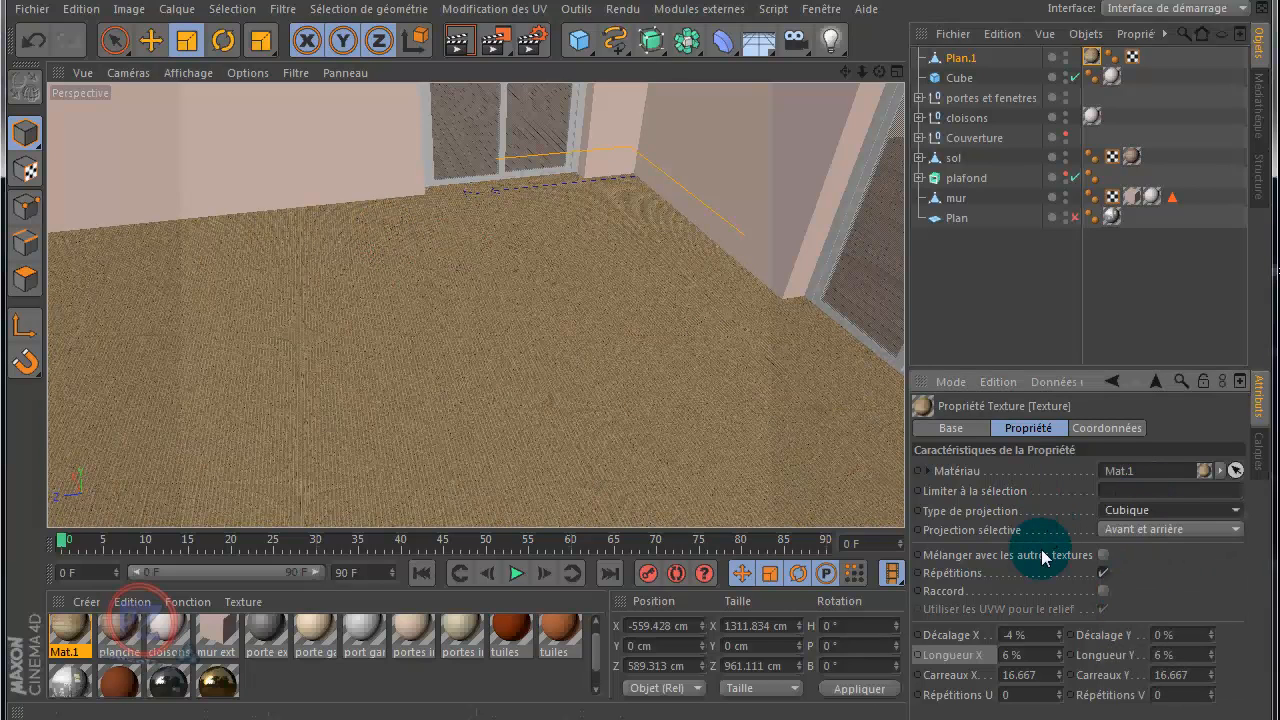
pyautogui.click(1060, 654)
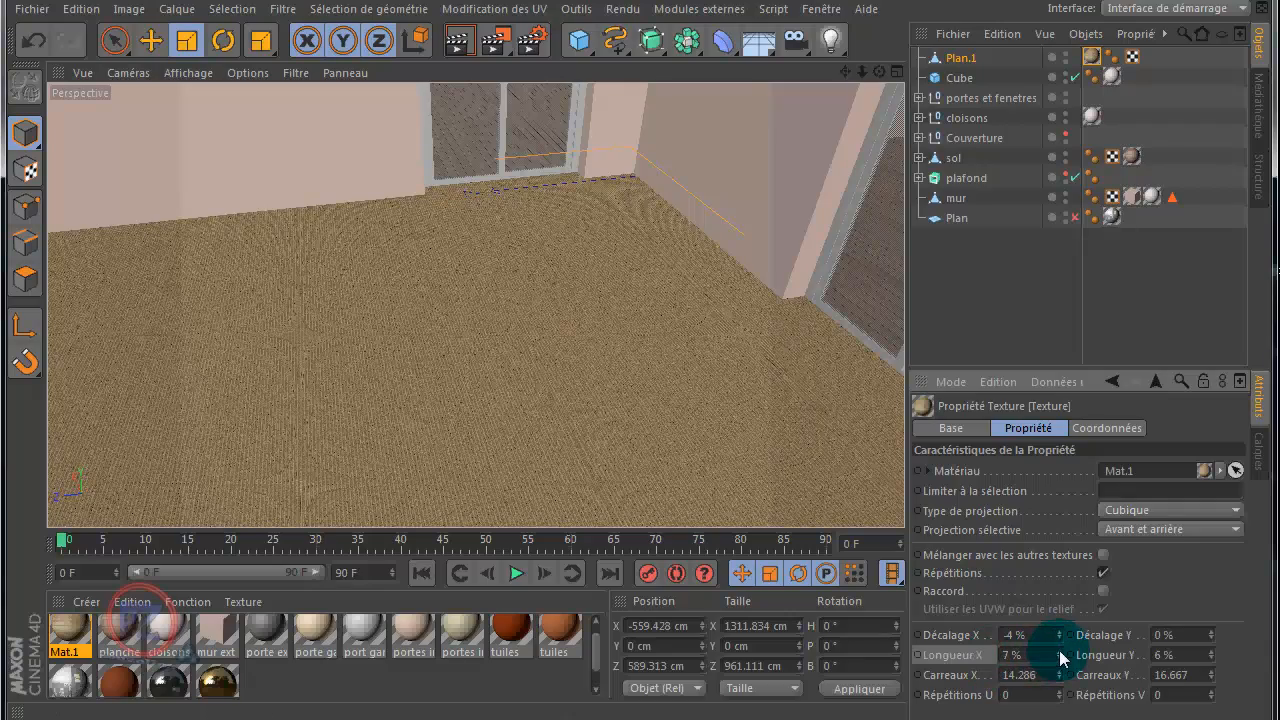
pyautogui.moveTo(1059, 652)
pyautogui.mouseDown()
pyautogui.moveTo(1071, 622)
pyautogui.moveTo(1063, 657)
pyautogui.mouseUp()
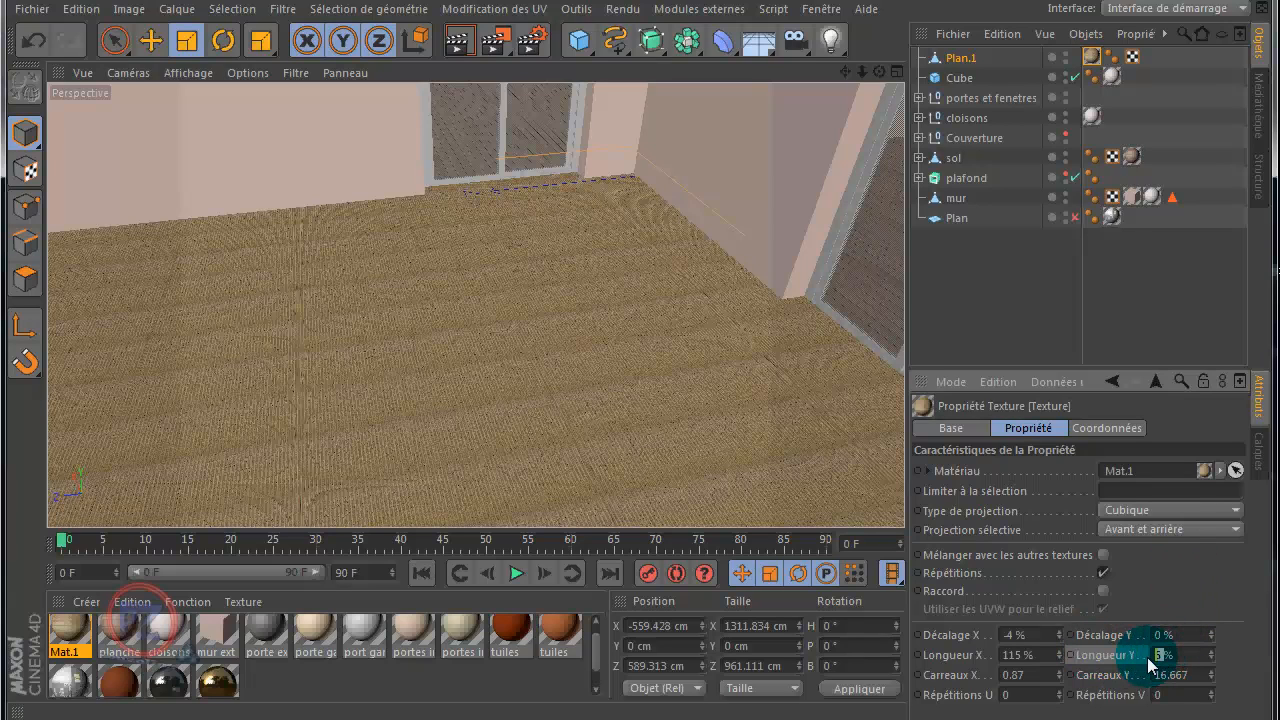
pyautogui.press('Return')
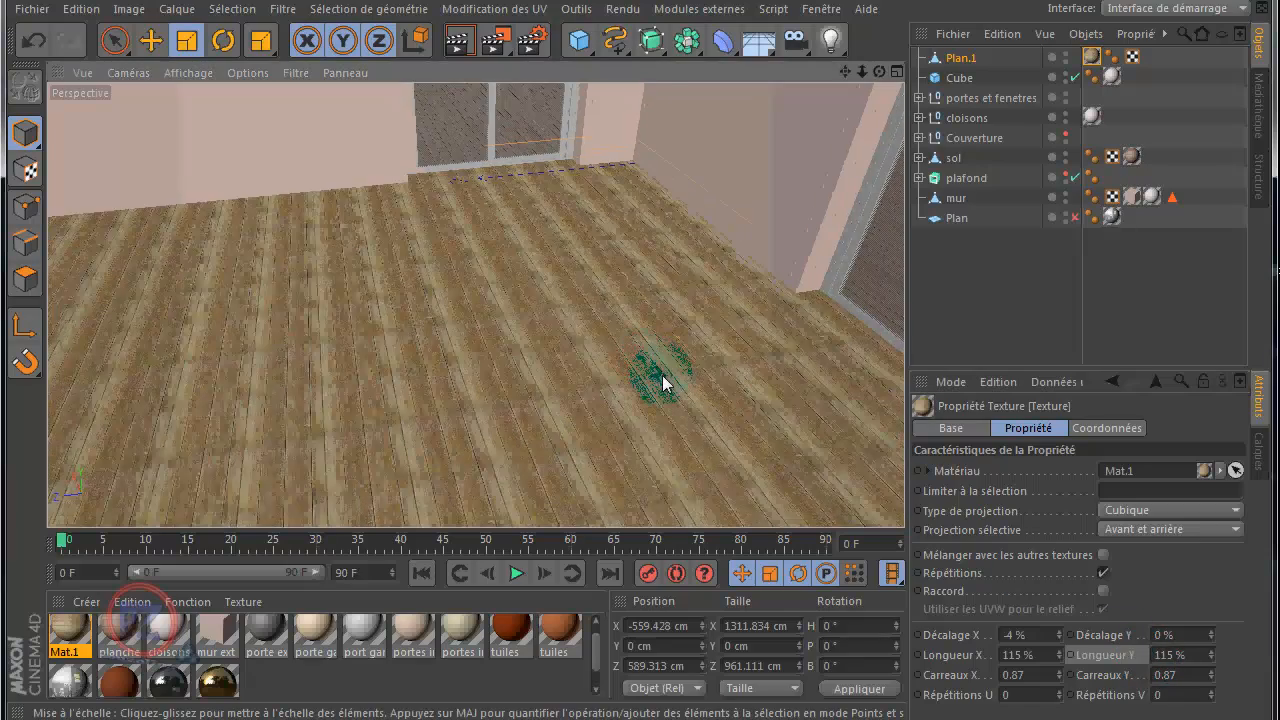
# Step: Render the Perspective view and examine the scale of the terrace's plank texture from afar and up close
pyautogui.scroll(-5, 663, 381)
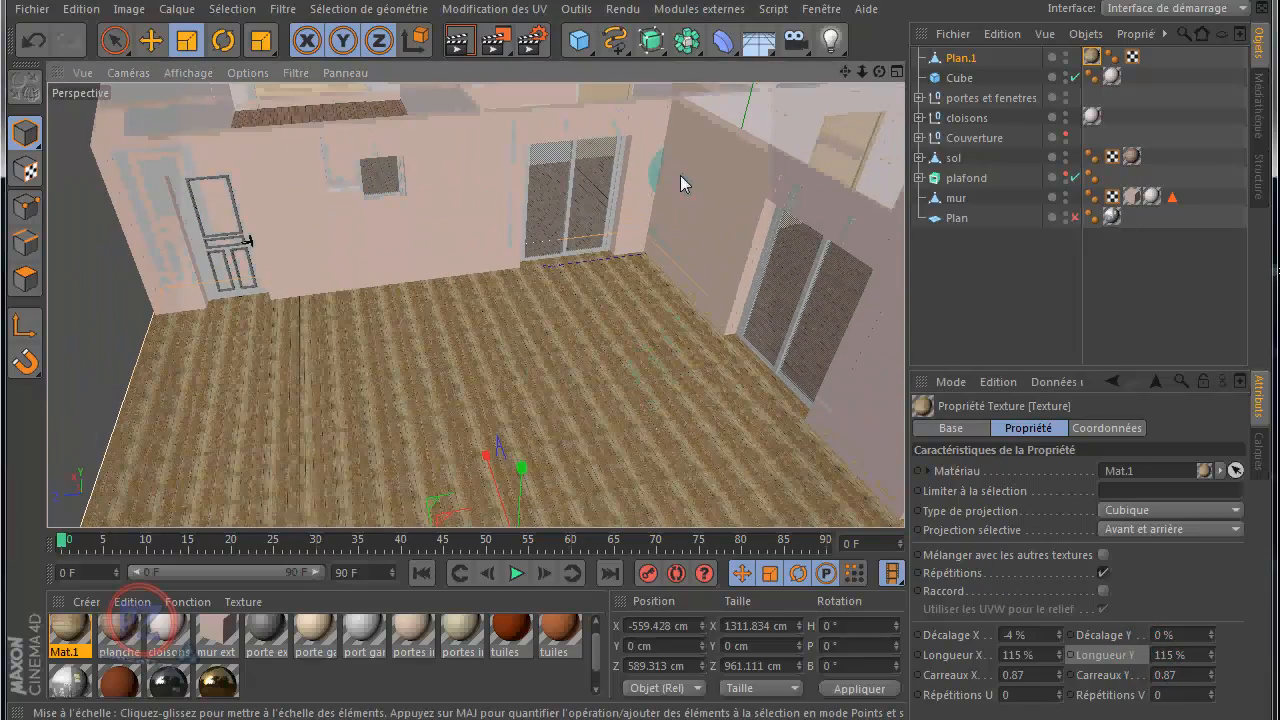
pyautogui.click(456, 43)
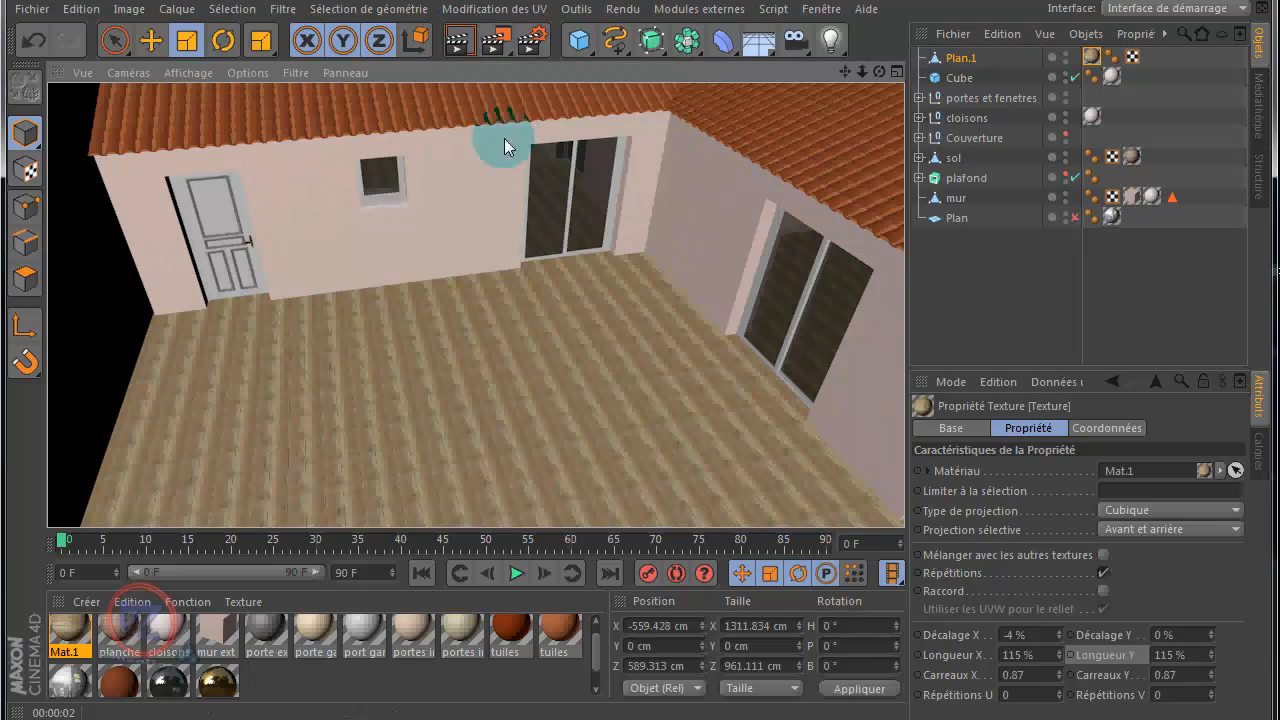
pyautogui.click(605, 395)
pyautogui.scroll(5, 592, 395)
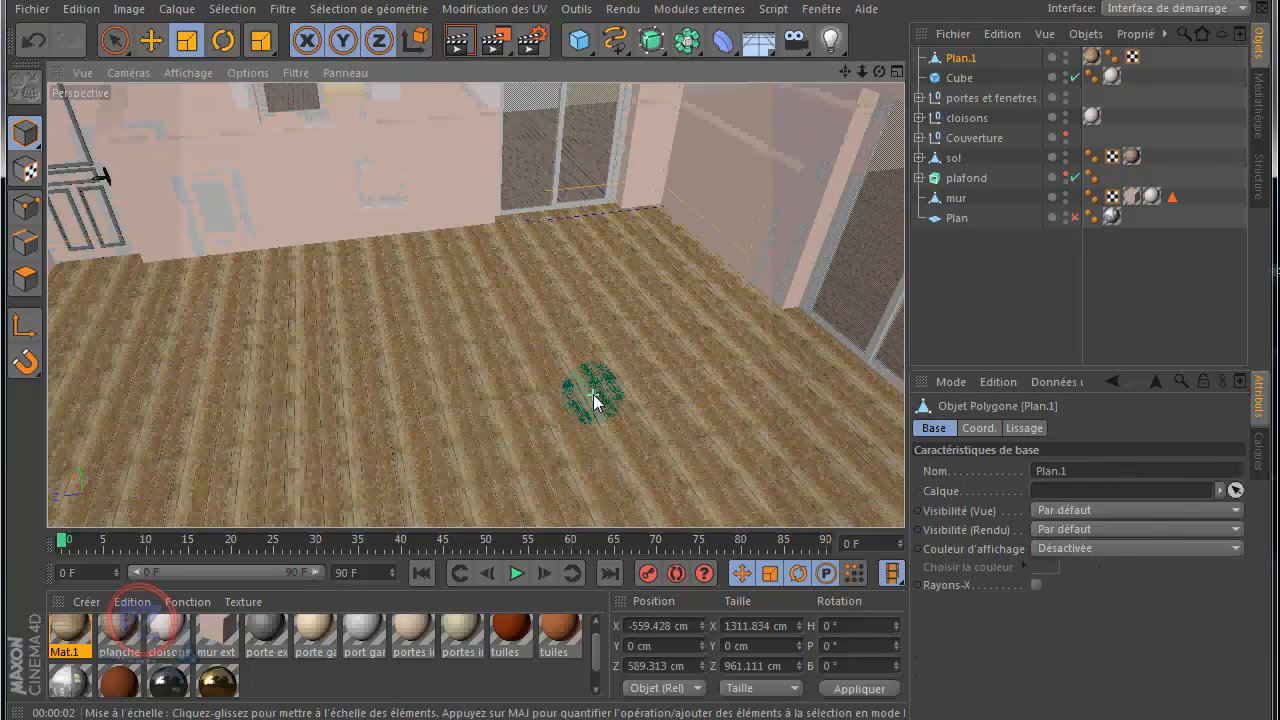
pyautogui.scroll(2, 592, 395)
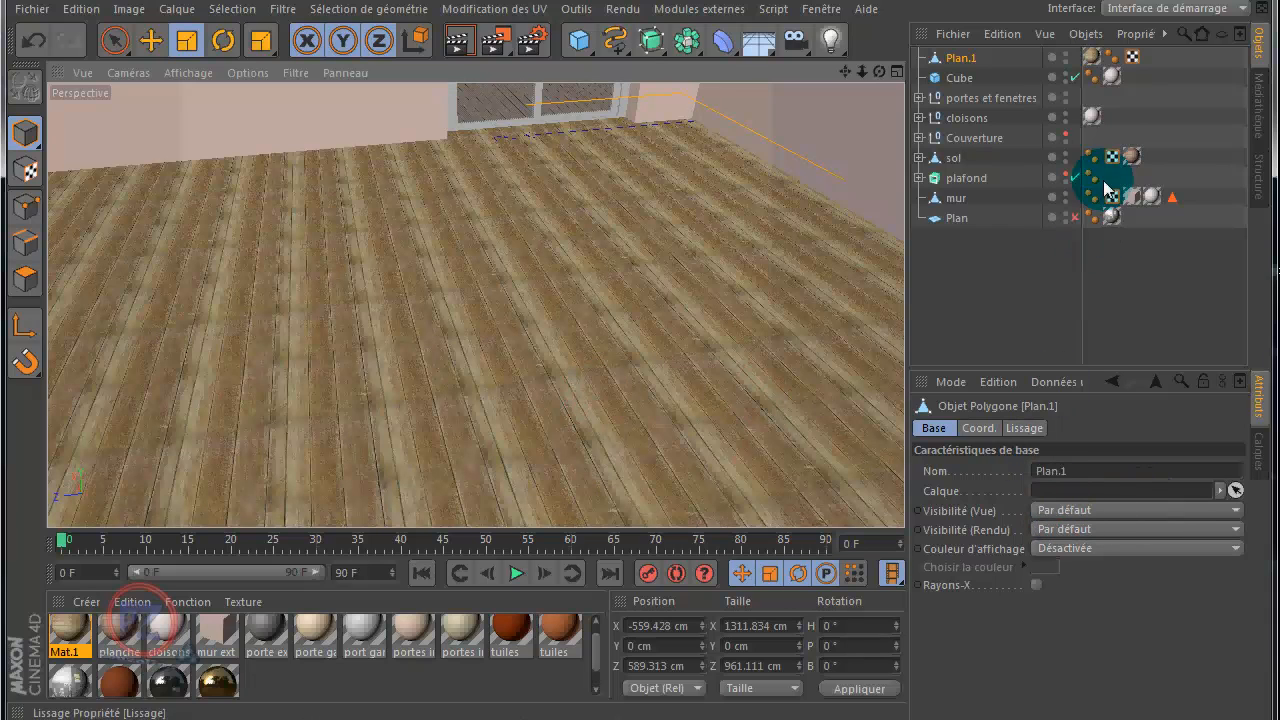
# Step: Try enlarging the terrace's wood texture to about 150% in texture axis mode and render the view
pyautogui.click(1091, 58)
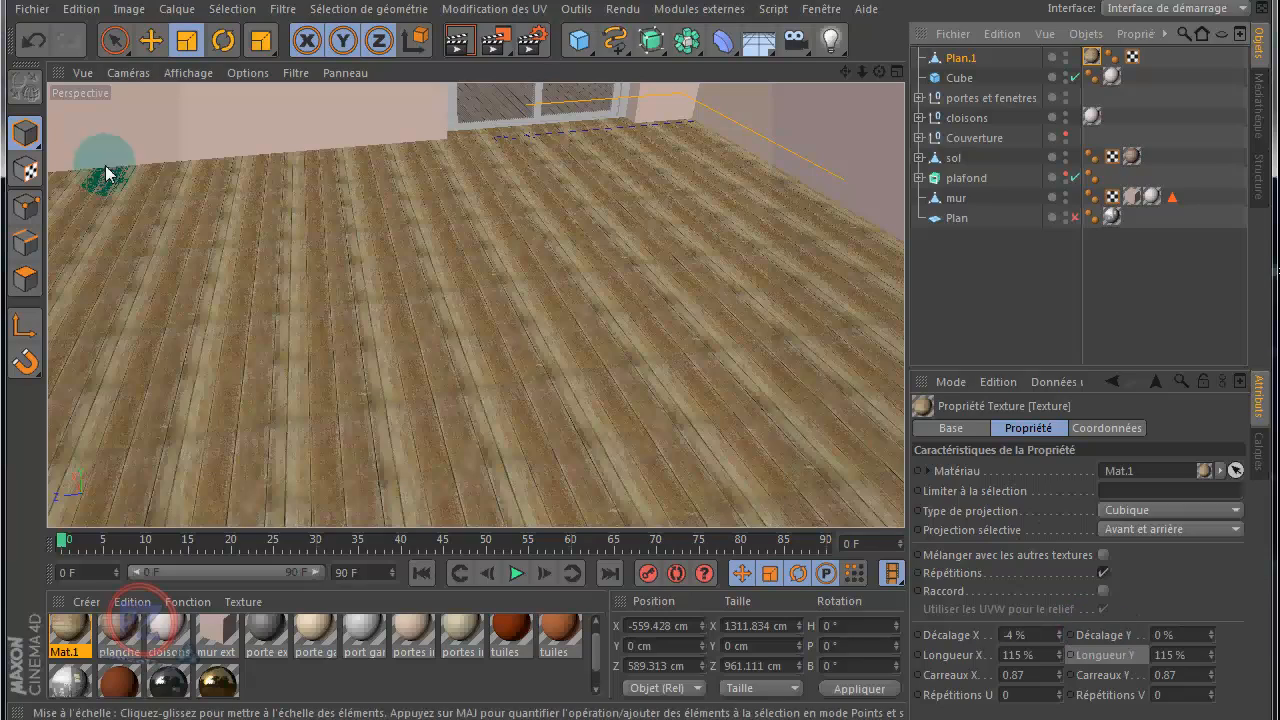
pyautogui.click(24, 170)
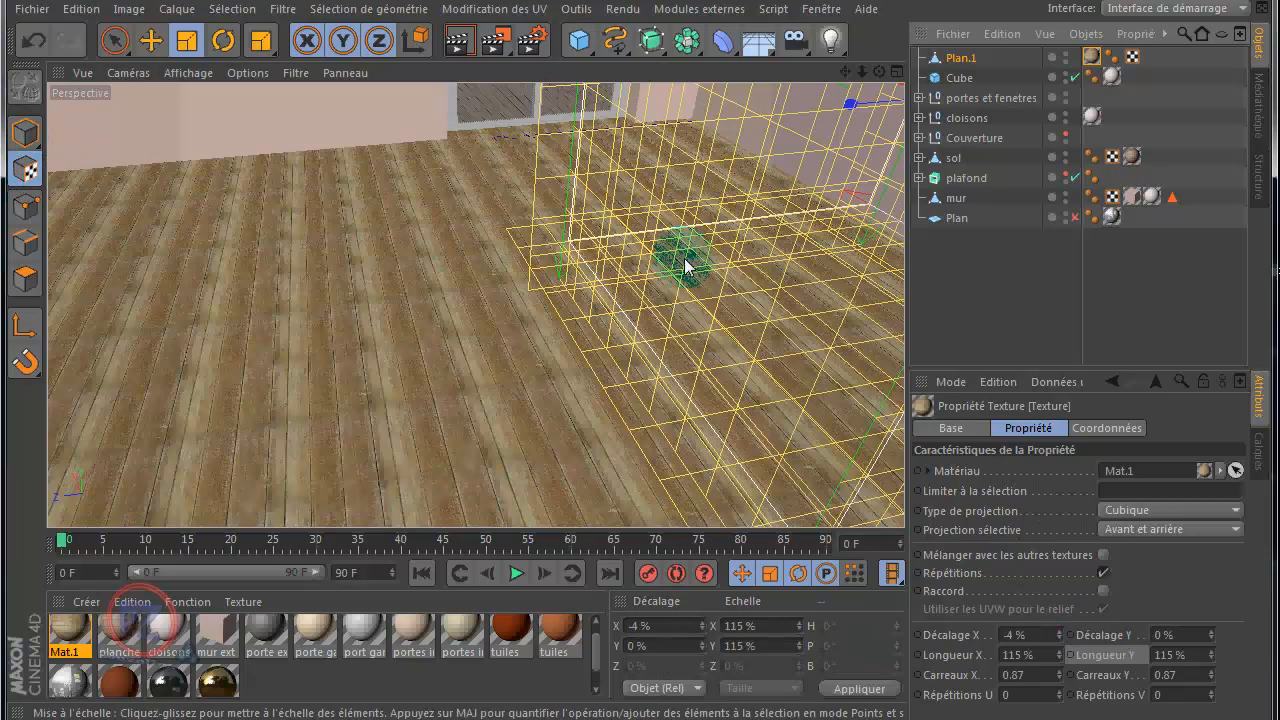
pyautogui.moveTo(848, 106); pyautogui.dragTo(820, 125)
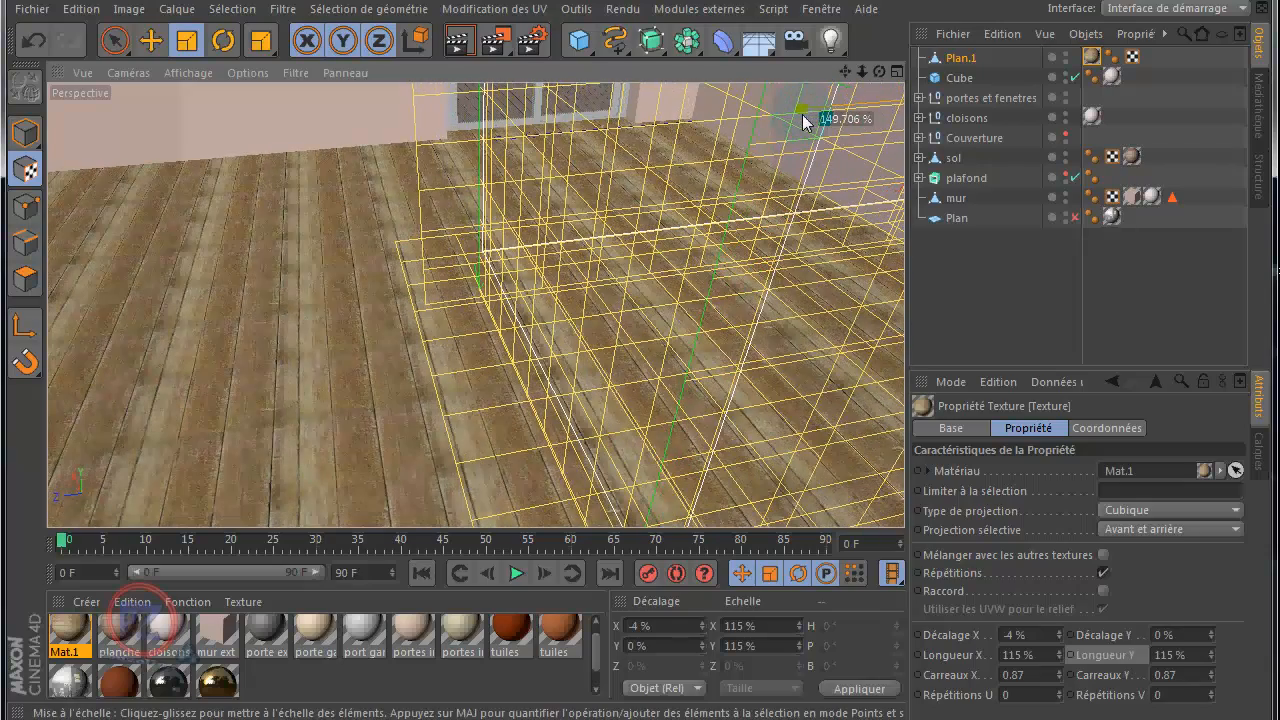
pyautogui.moveTo(845, 71); pyautogui.dragTo(707, 212)
pyautogui.moveTo(585, 287); pyautogui.dragTo(568, 241)
pyautogui.moveTo(519, 368)
pyautogui.mouseDown()
pyautogui.moveTo(496, 367)
pyautogui.moveTo(518, 366)
pyautogui.mouseUp()
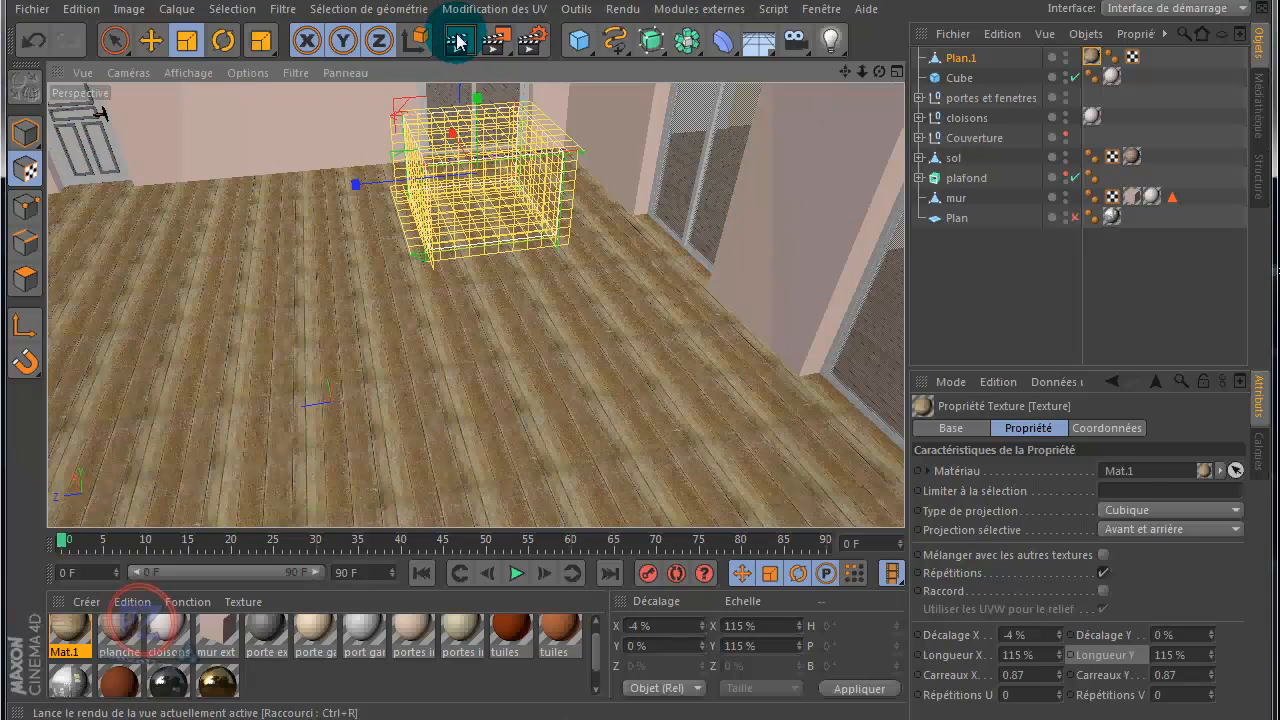
pyautogui.click(457, 42)
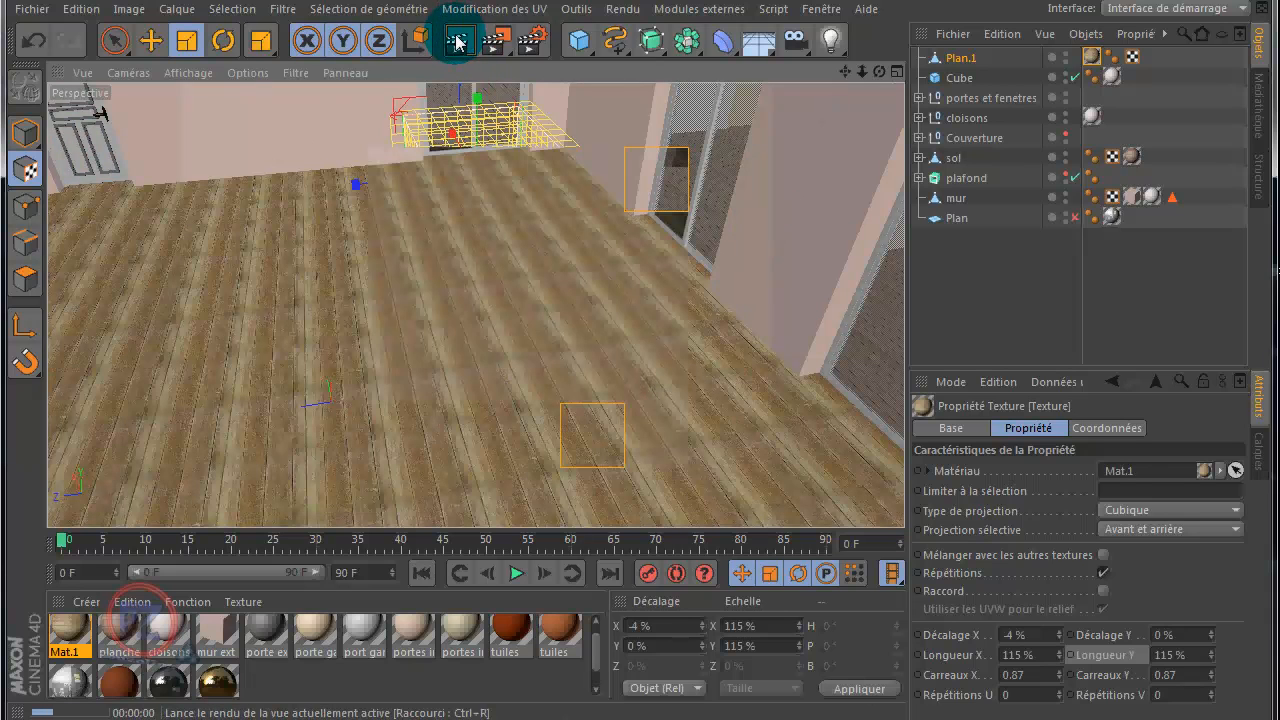
# Step: Replace Mat.1's color texture with the 2048 x 2048 image wdt_042_c.jpg from the archi/tex folder and close the material editor
pyautogui.doubleClick(68, 640)
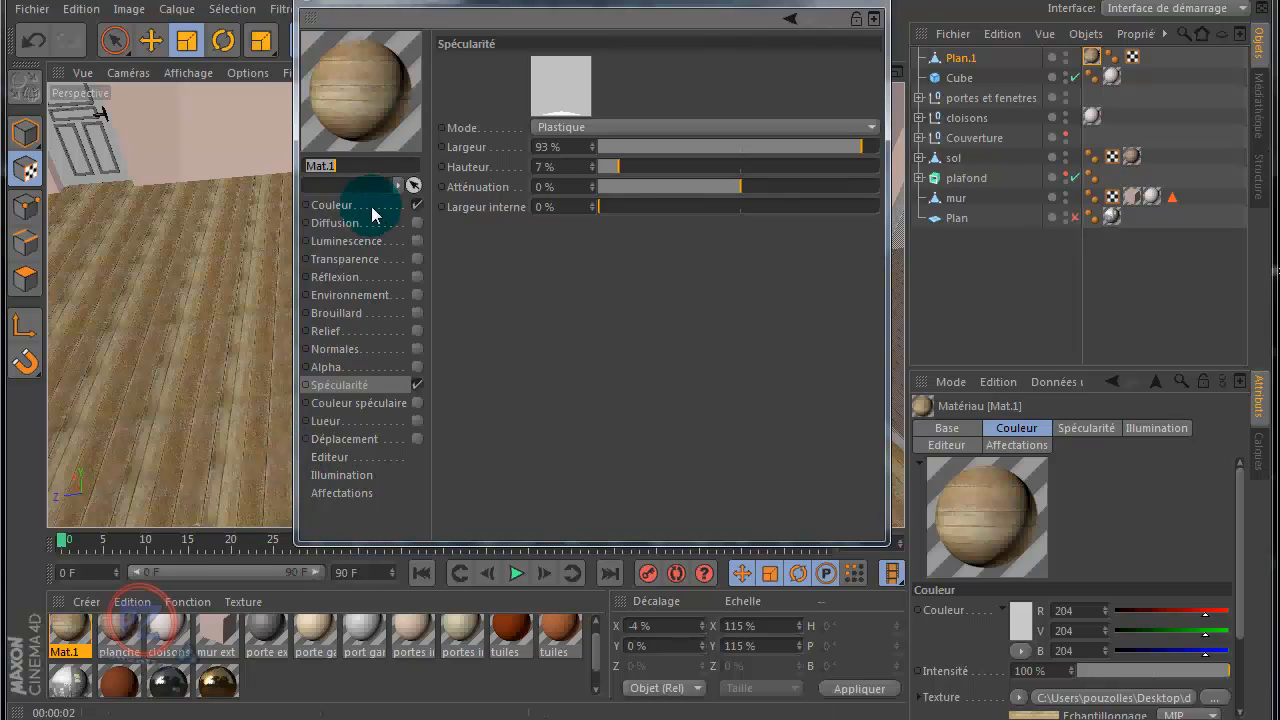
pyautogui.click(322, 206)
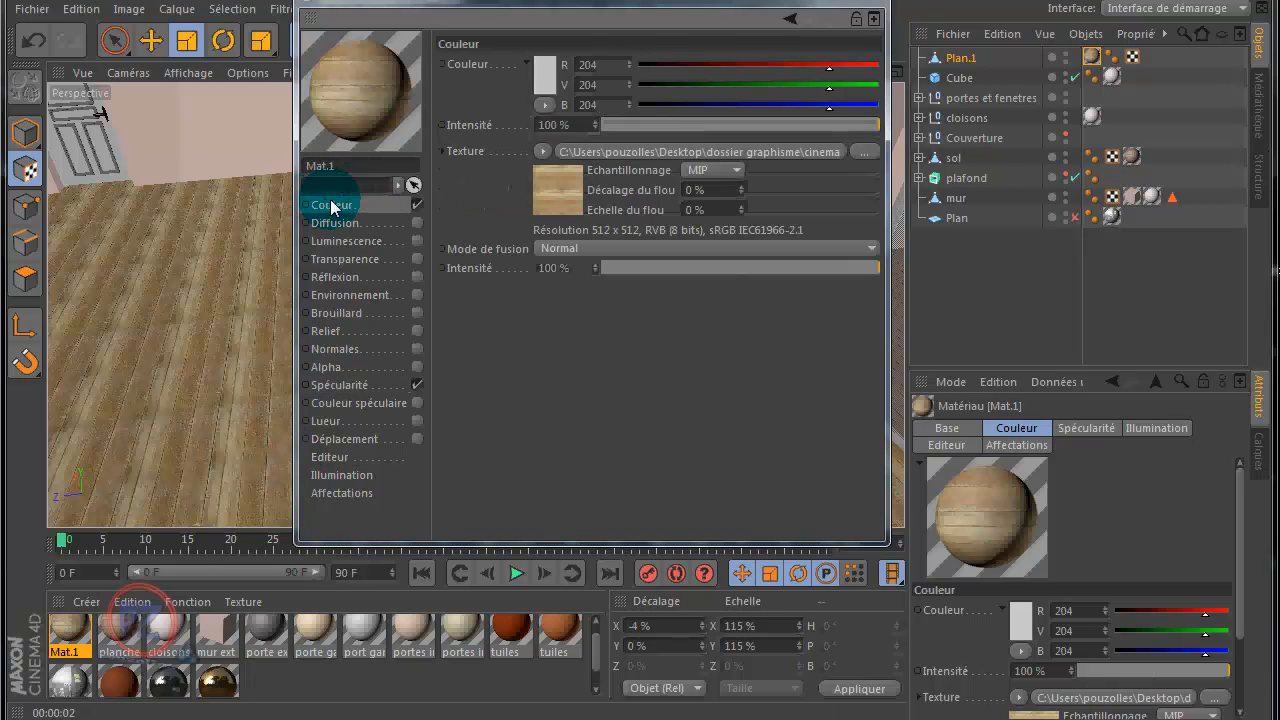
pyautogui.click(869, 152)
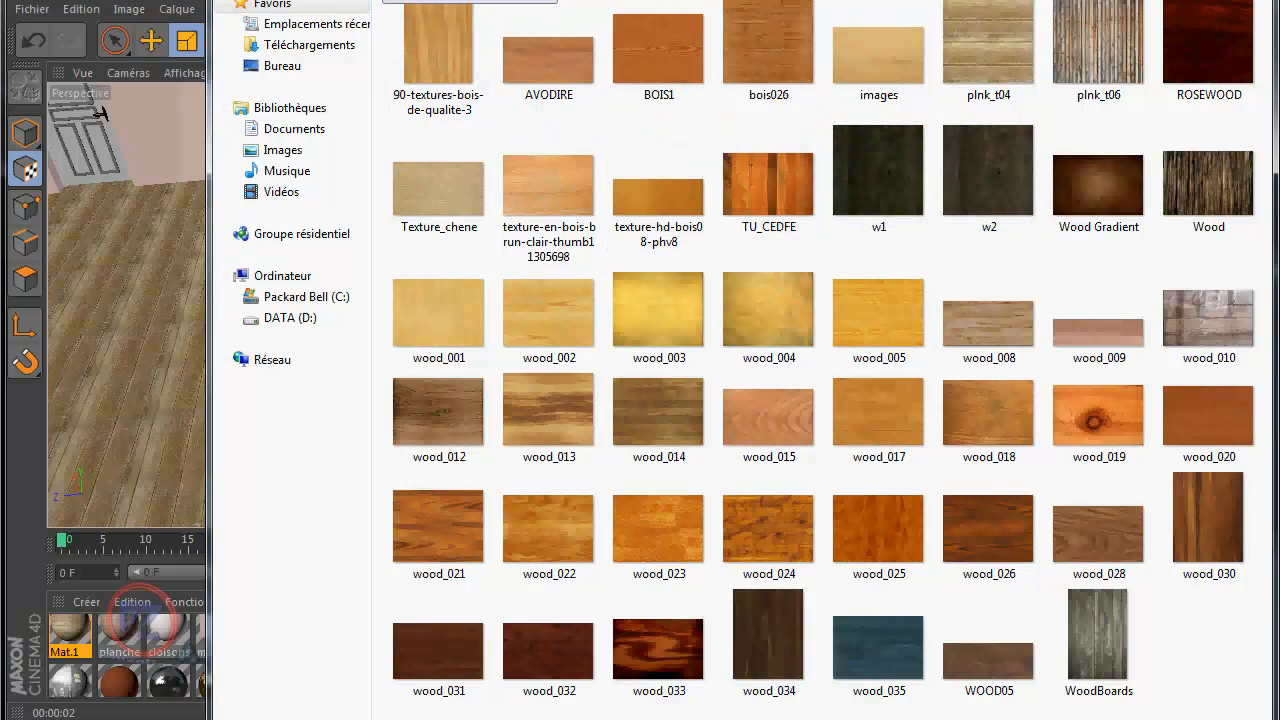
pyautogui.click(295, 154)
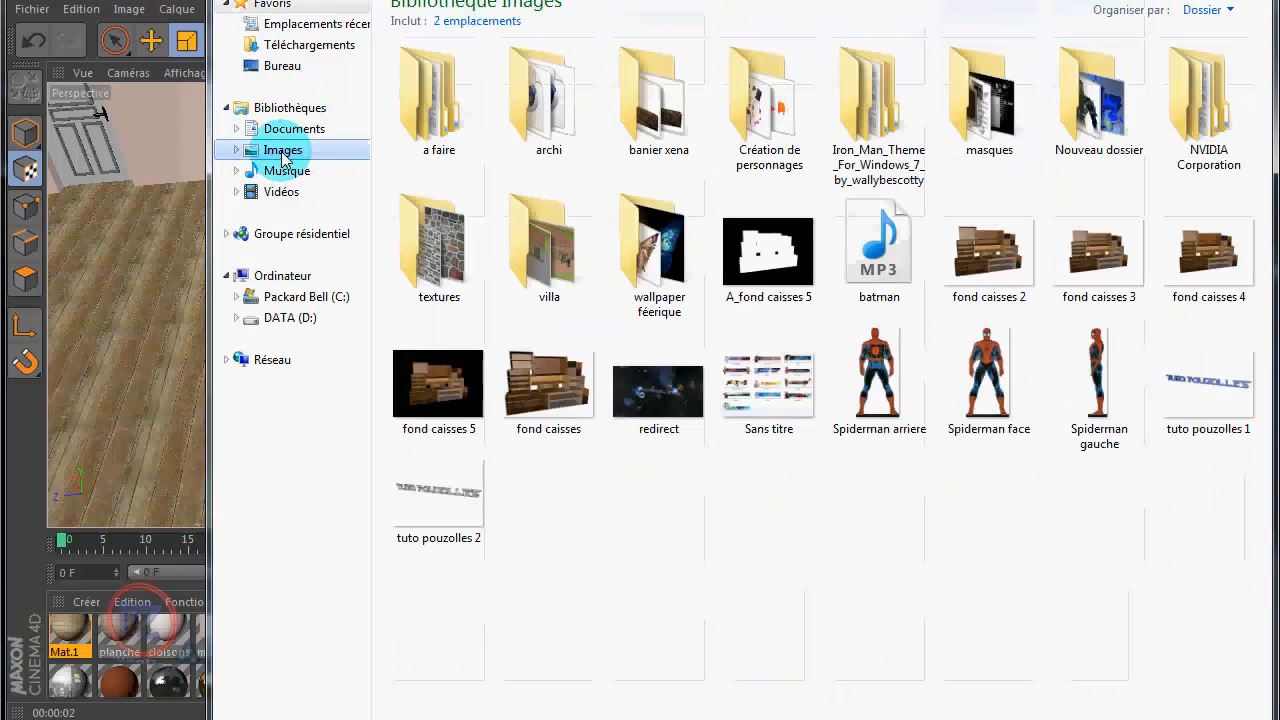
pyautogui.doubleClick(547, 121)
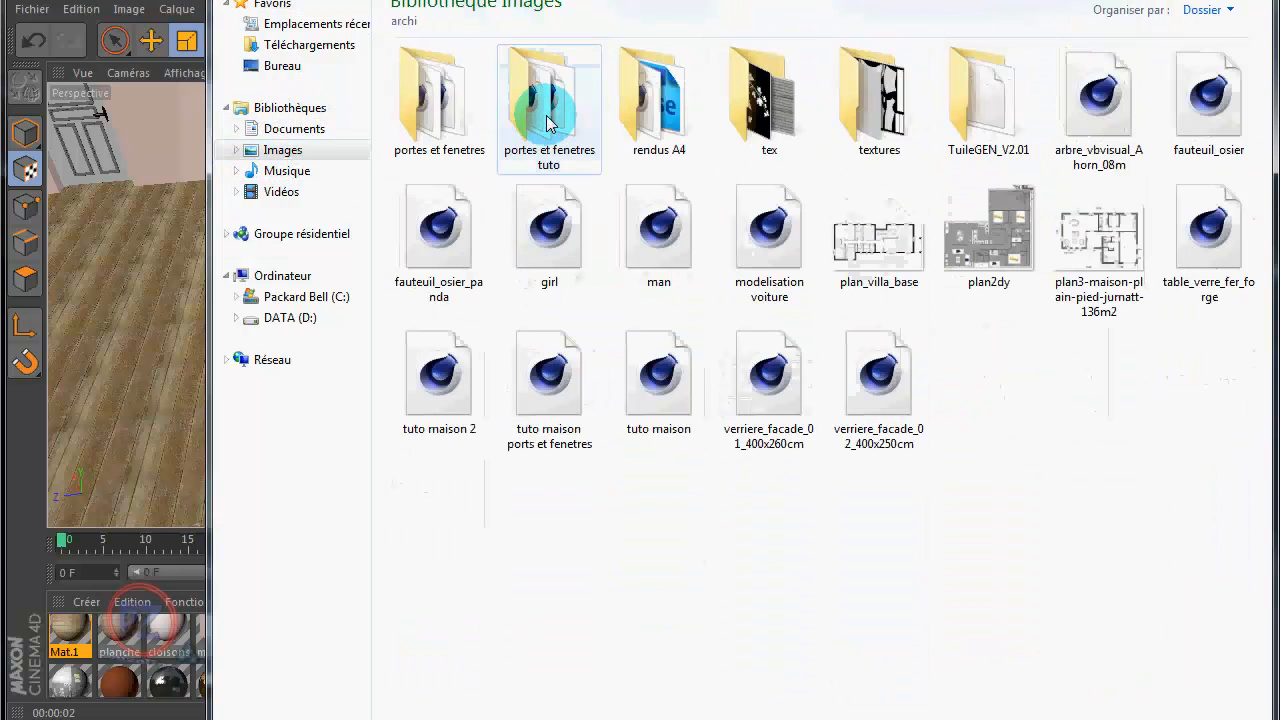
pyautogui.doubleClick(790, 121)
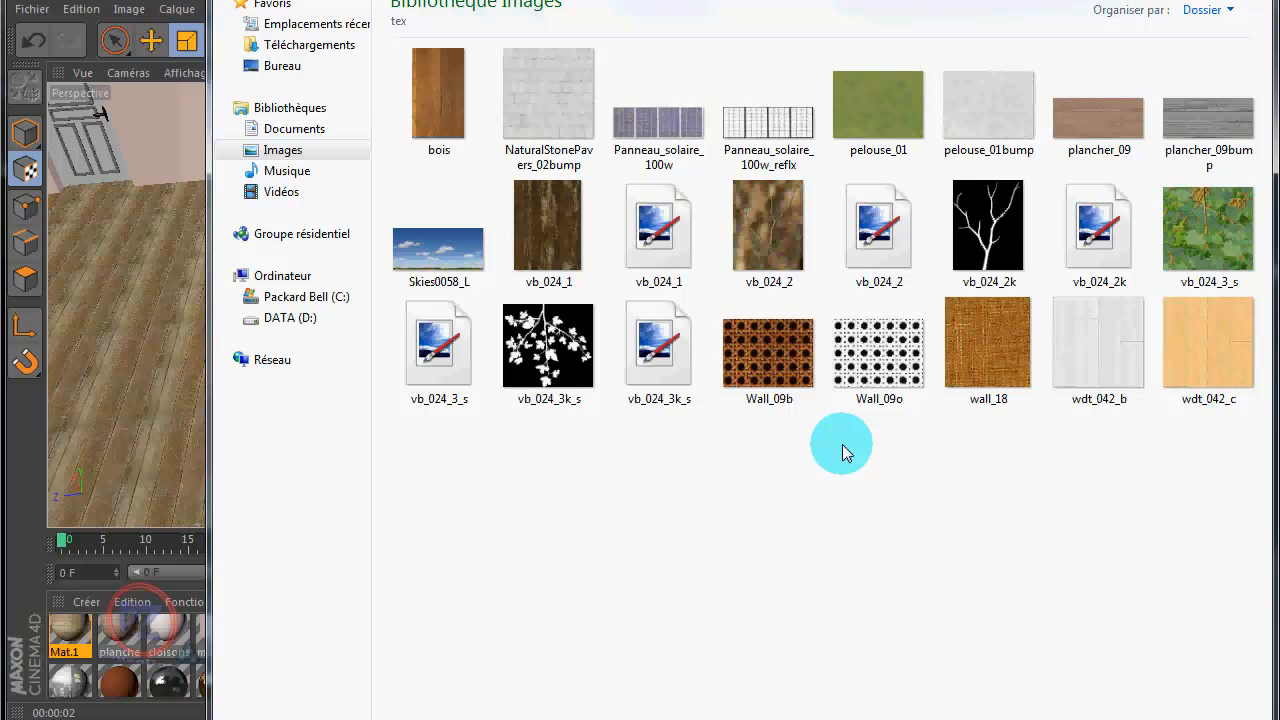
pyautogui.click(1203, 331)
pyautogui.click(1203, 331)
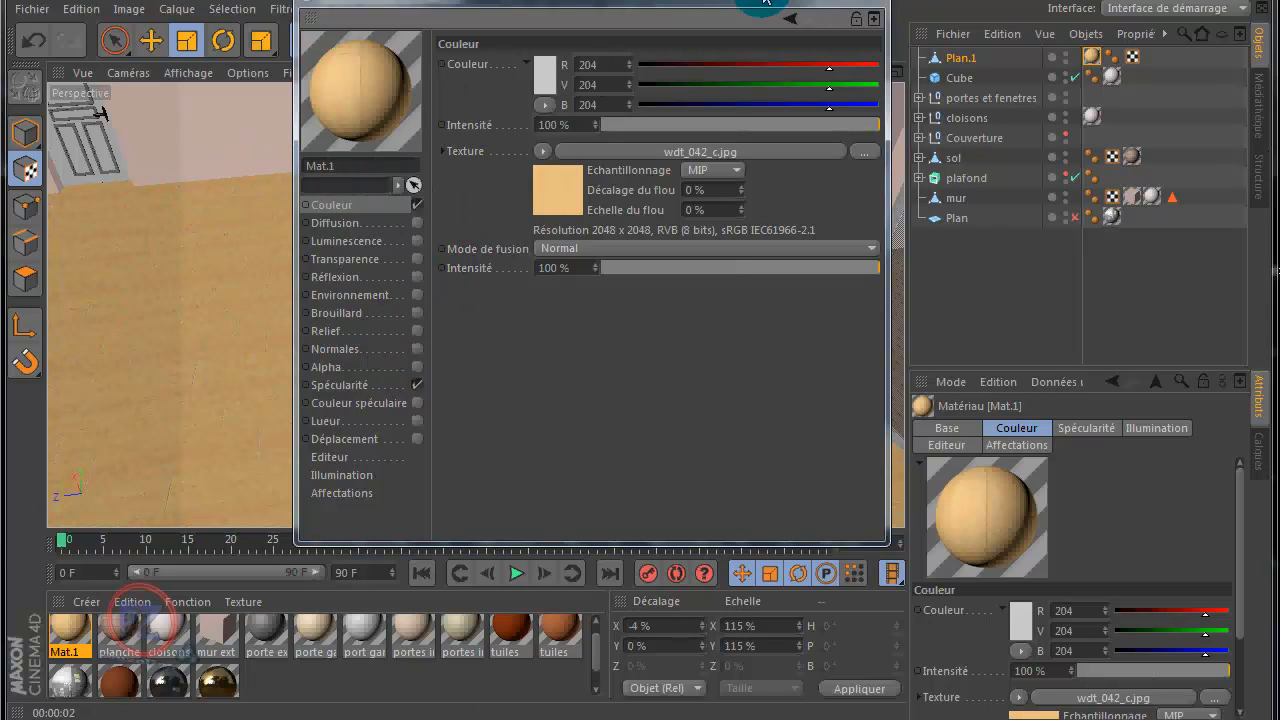
pyautogui.click(873, 5)
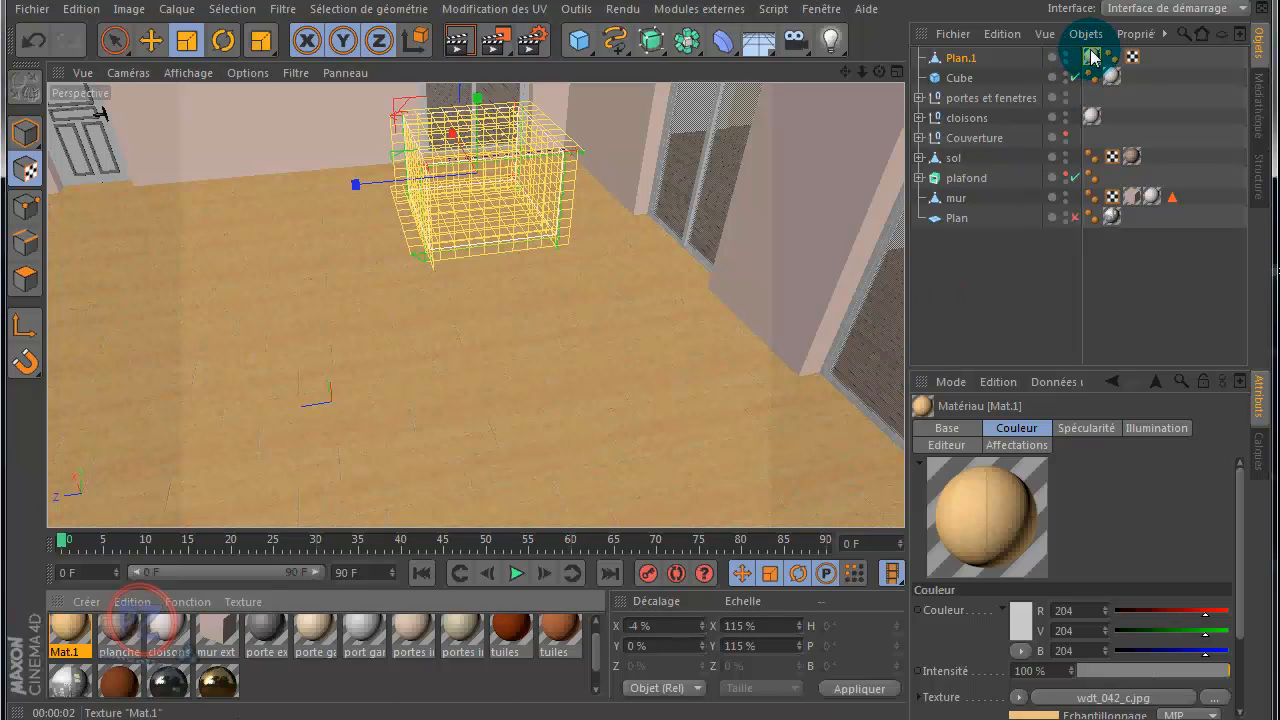
# Step: Swap the floor materials, giving the terrace plane Plan.1 the plancher material and the sol object Mat.1
pyautogui.moveTo(1092, 58); pyautogui.dragTo(1137, 57)
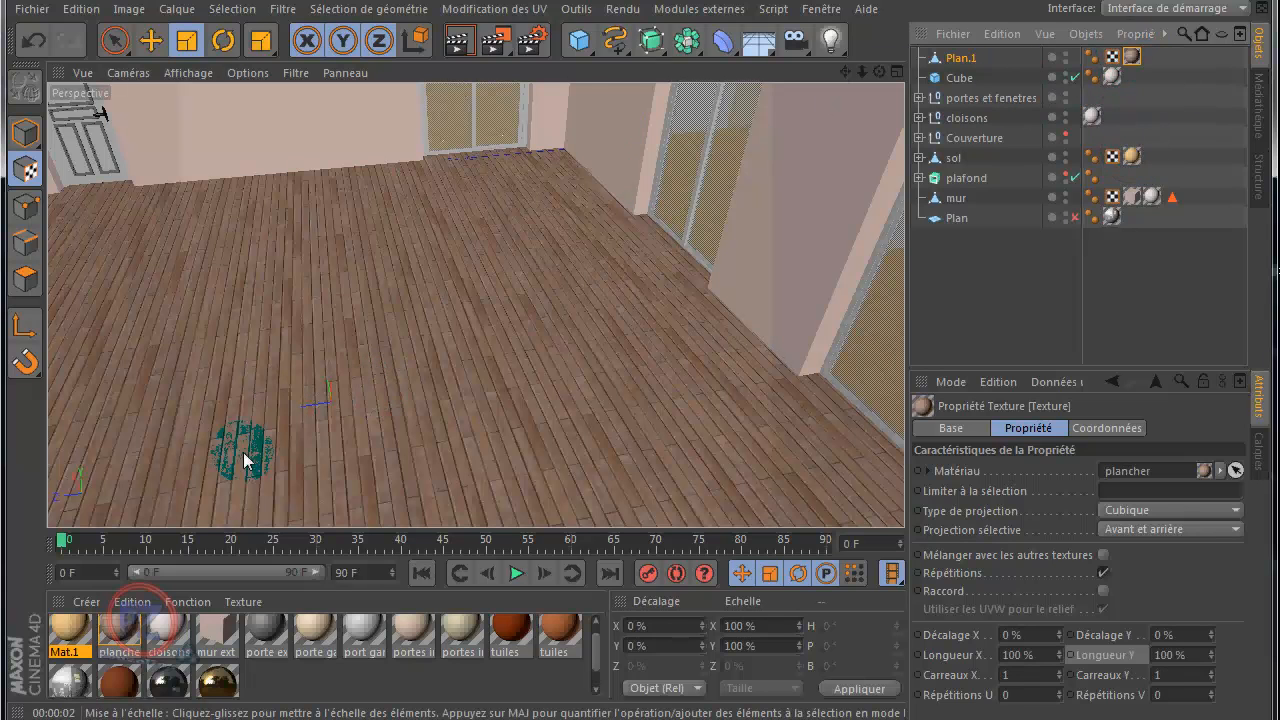
pyautogui.click(67, 626)
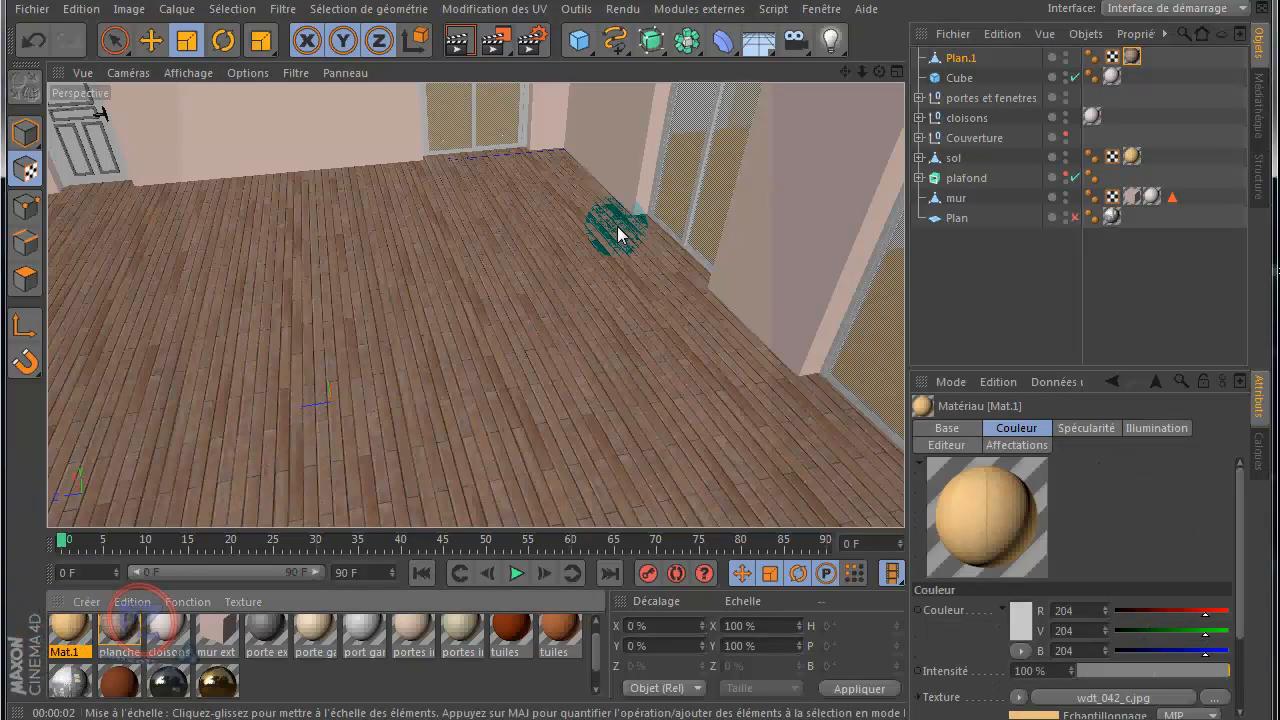
pyautogui.moveTo(640, 356); pyautogui.dragTo(640, 356)
pyautogui.scroll(-8, 641, 357)
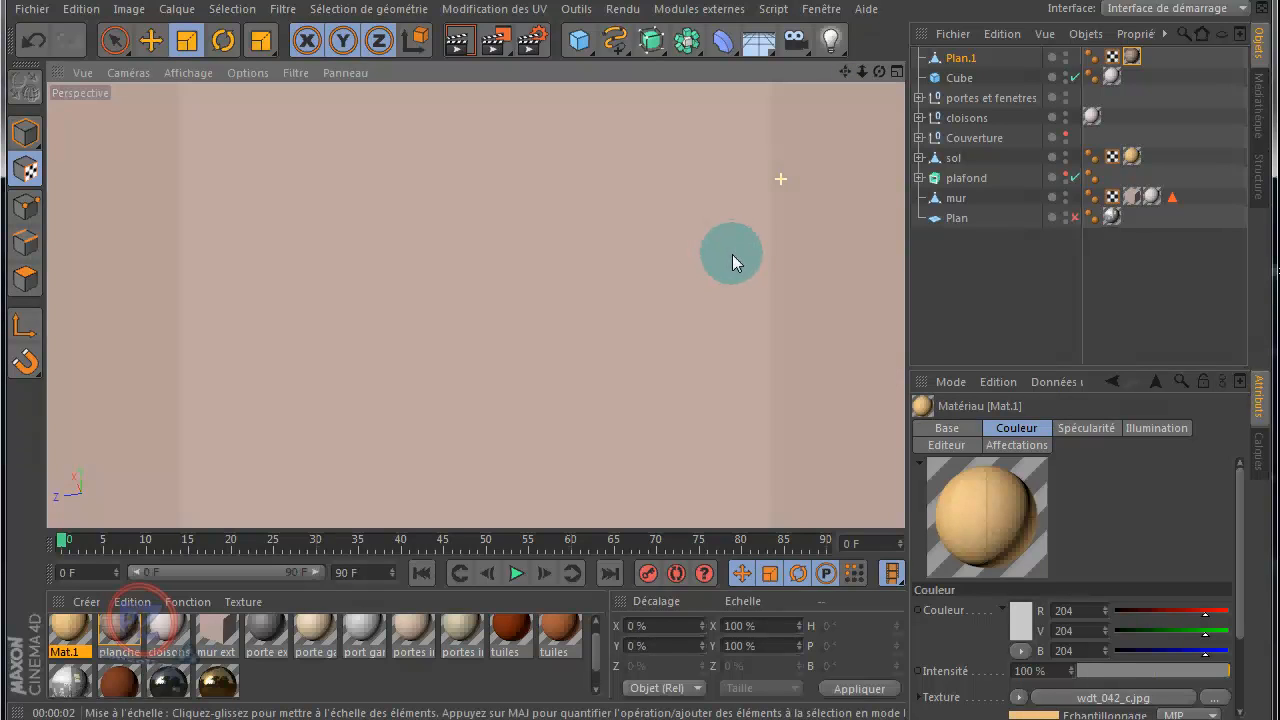
# Step: Hide the portes et fenetres group in the viewport to expose the indoor floor behind the glazed opening
pyautogui.scroll(-8, 732, 258)
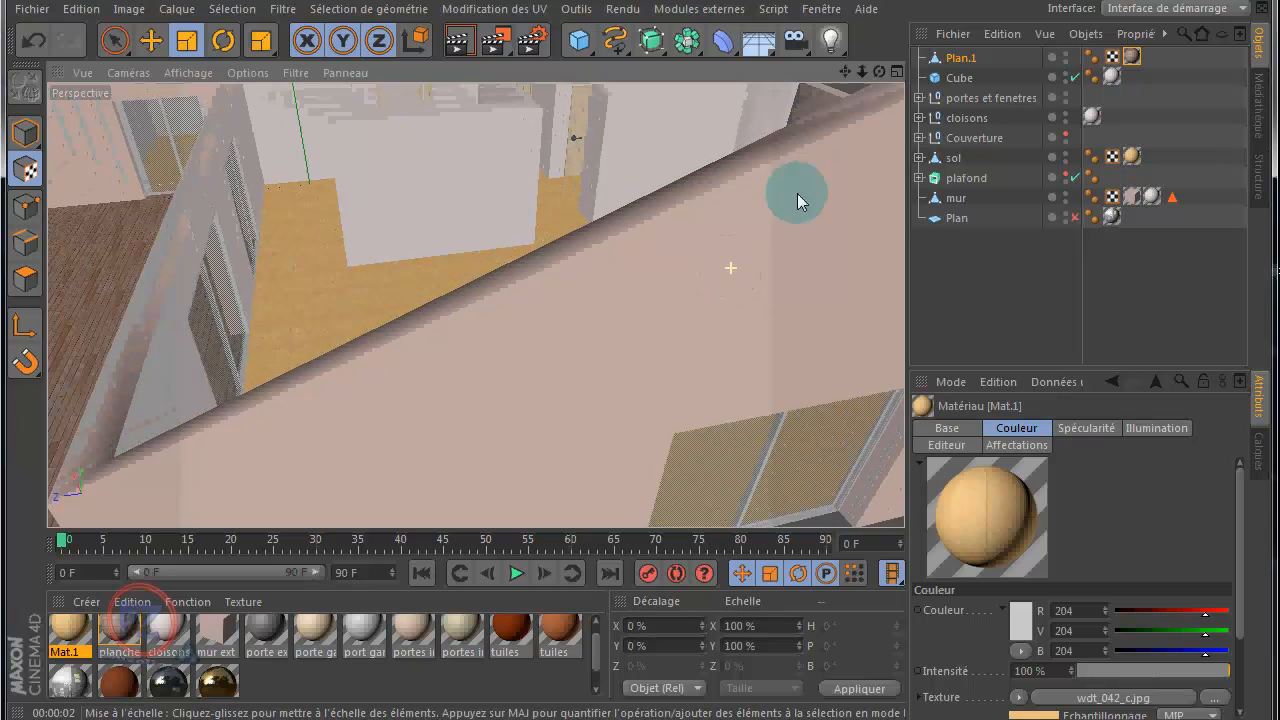
pyautogui.moveTo(845, 71); pyautogui.dragTo(893, 88)
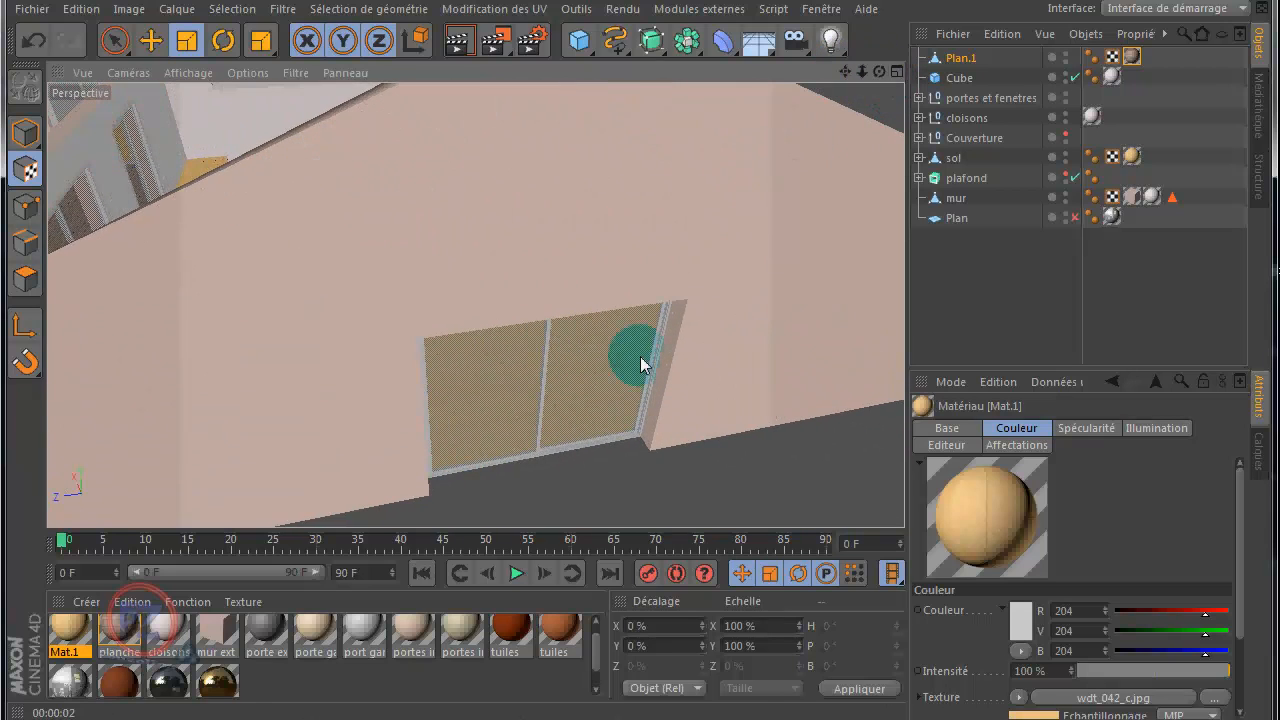
pyautogui.moveTo(640, 356); pyautogui.dragTo(634, 286)
pyautogui.moveTo(509, 357); pyautogui.dragTo(651, 294)
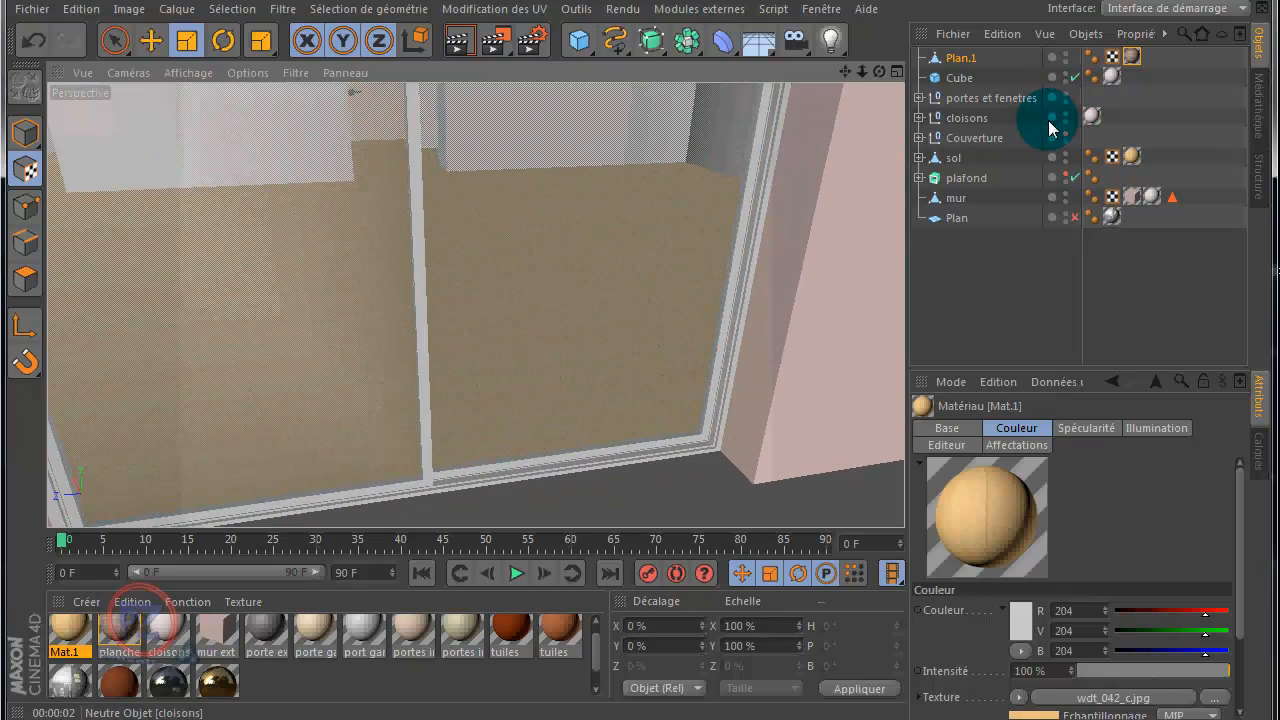
pyautogui.click(1066, 94)
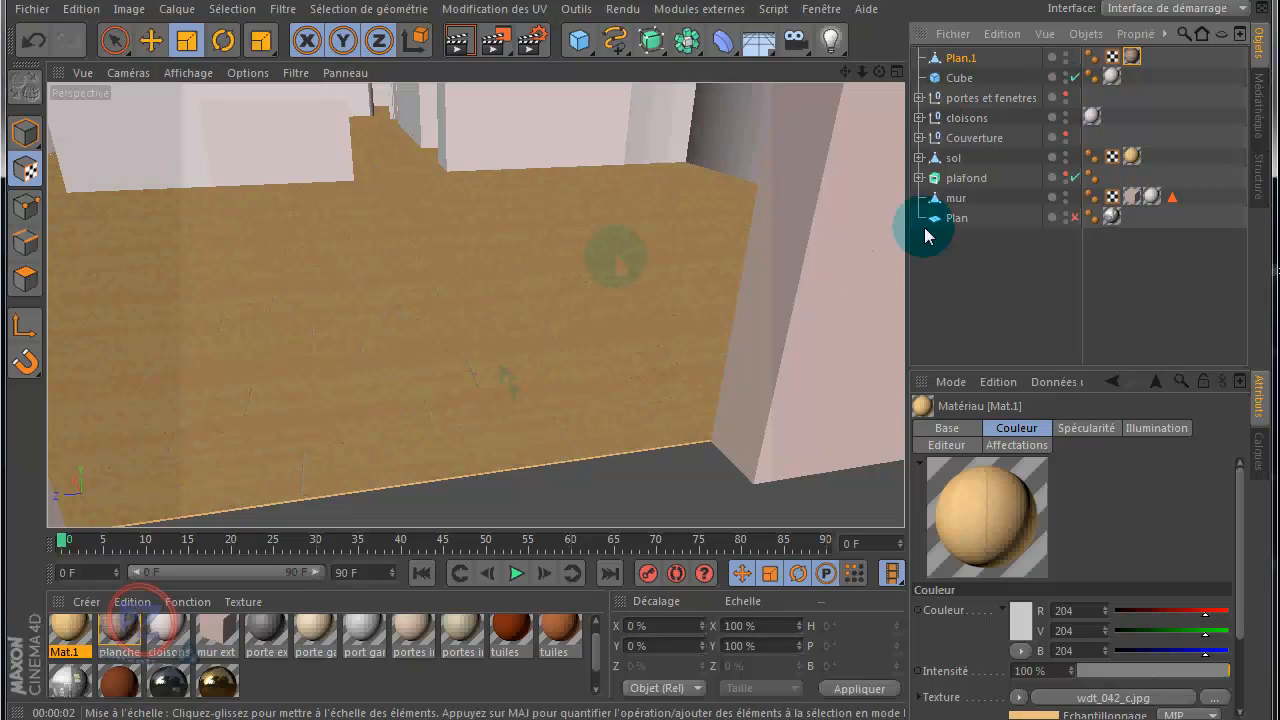
# Step: Set the texture lengths X and Y of the sol object's Mat.1 texture to 100%
pyautogui.click(1133, 158)
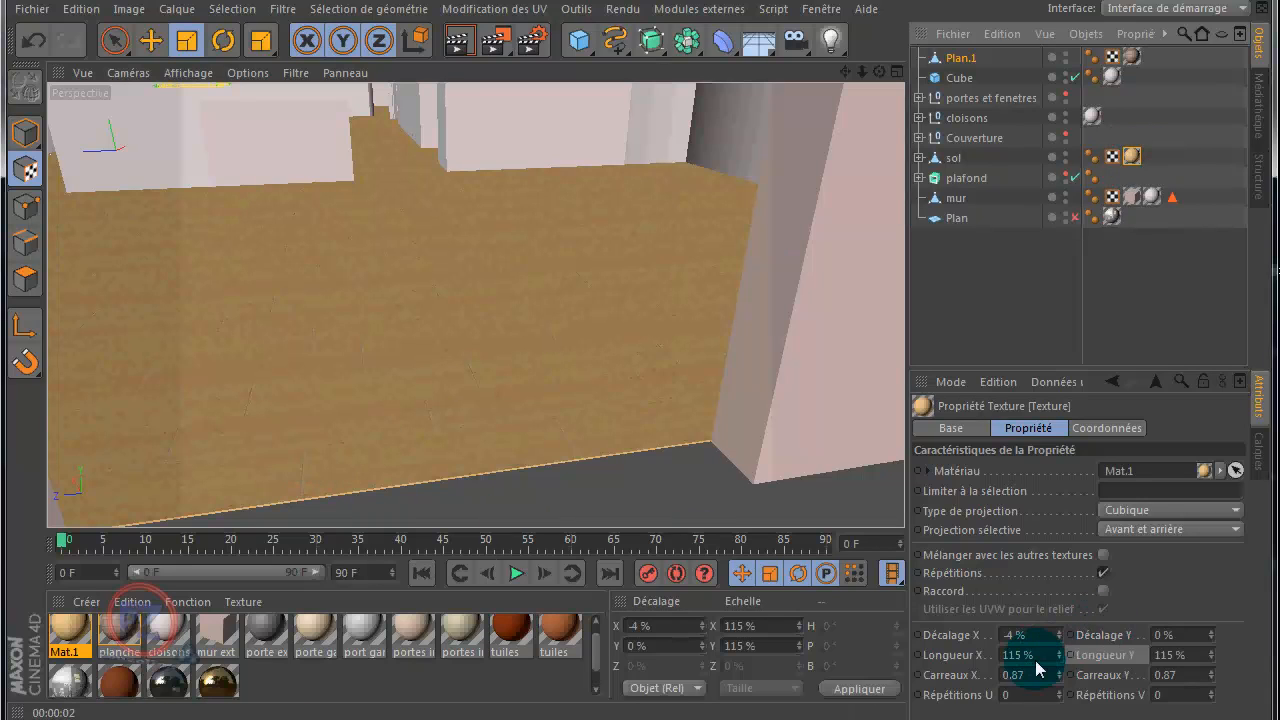
pyautogui.moveTo(1032, 660); pyautogui.dragTo(998, 657)
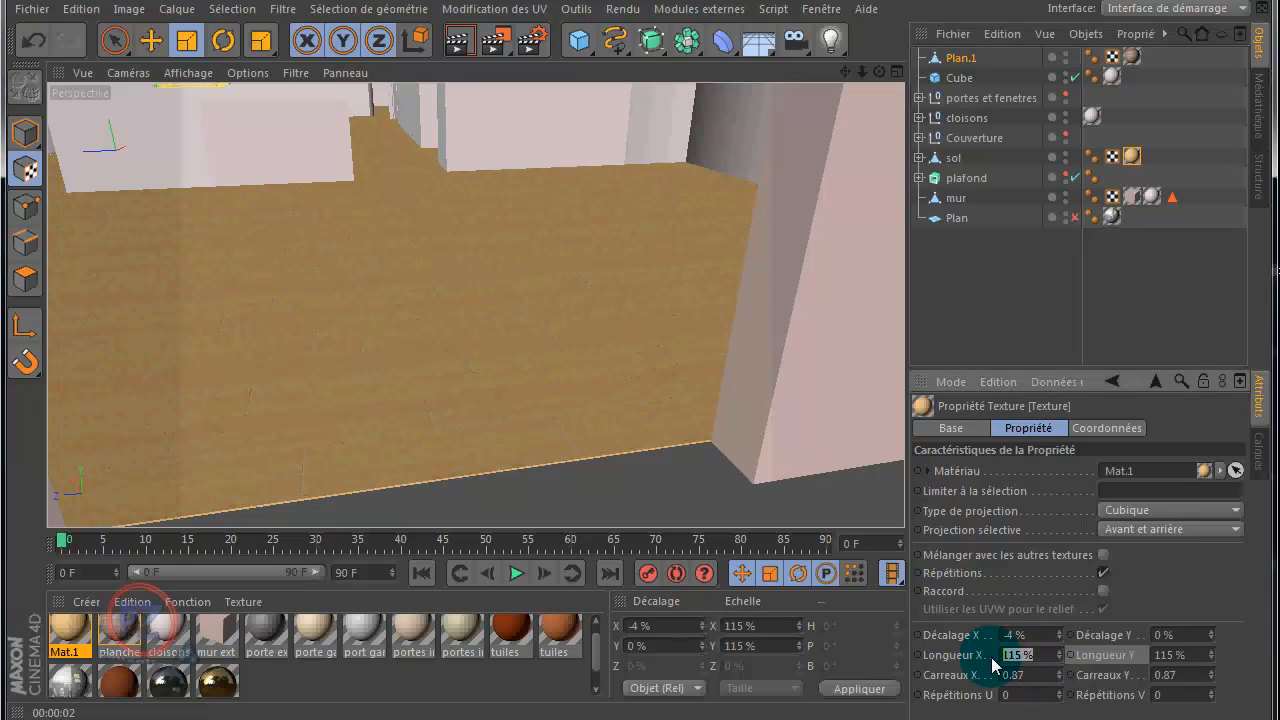
pyautogui.write('100')
pyautogui.click(1193, 652)
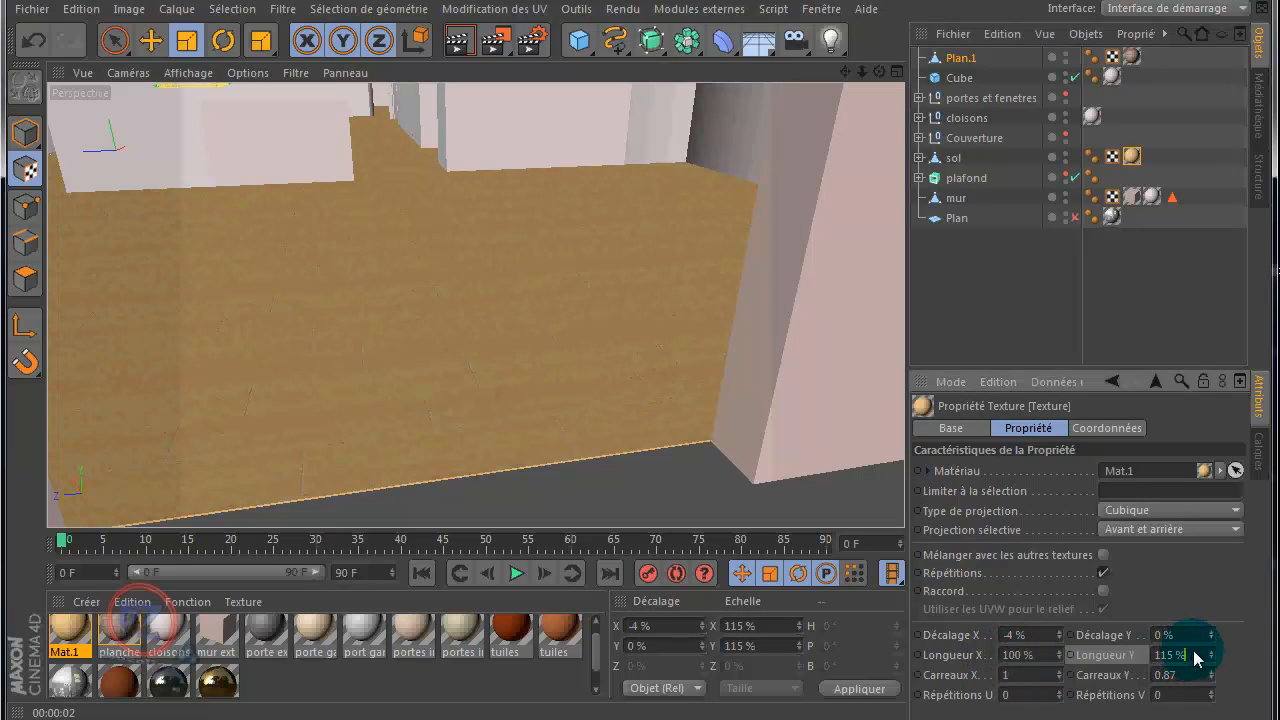
pyautogui.doubleClick(1193, 652)
pyautogui.write('100')
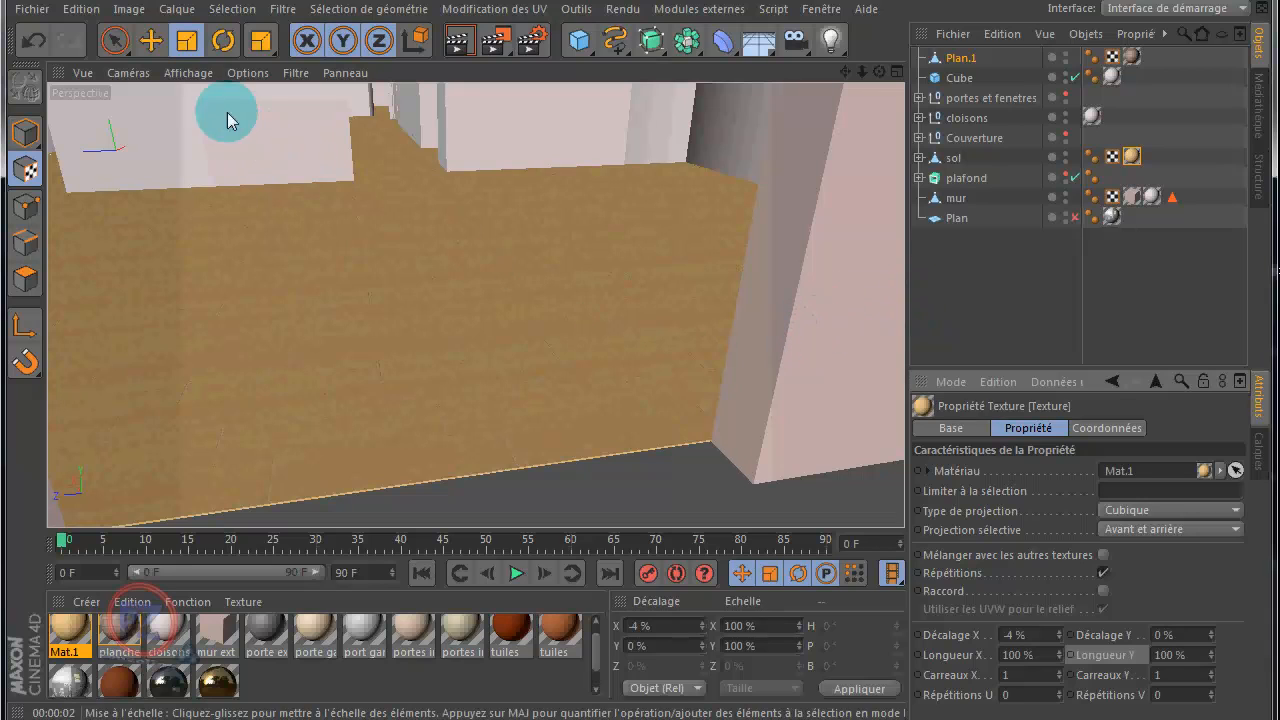
# Step: Try rotating the sol object's texture freely in the Perspective view, and undo the rotation
pyautogui.click(222, 41)
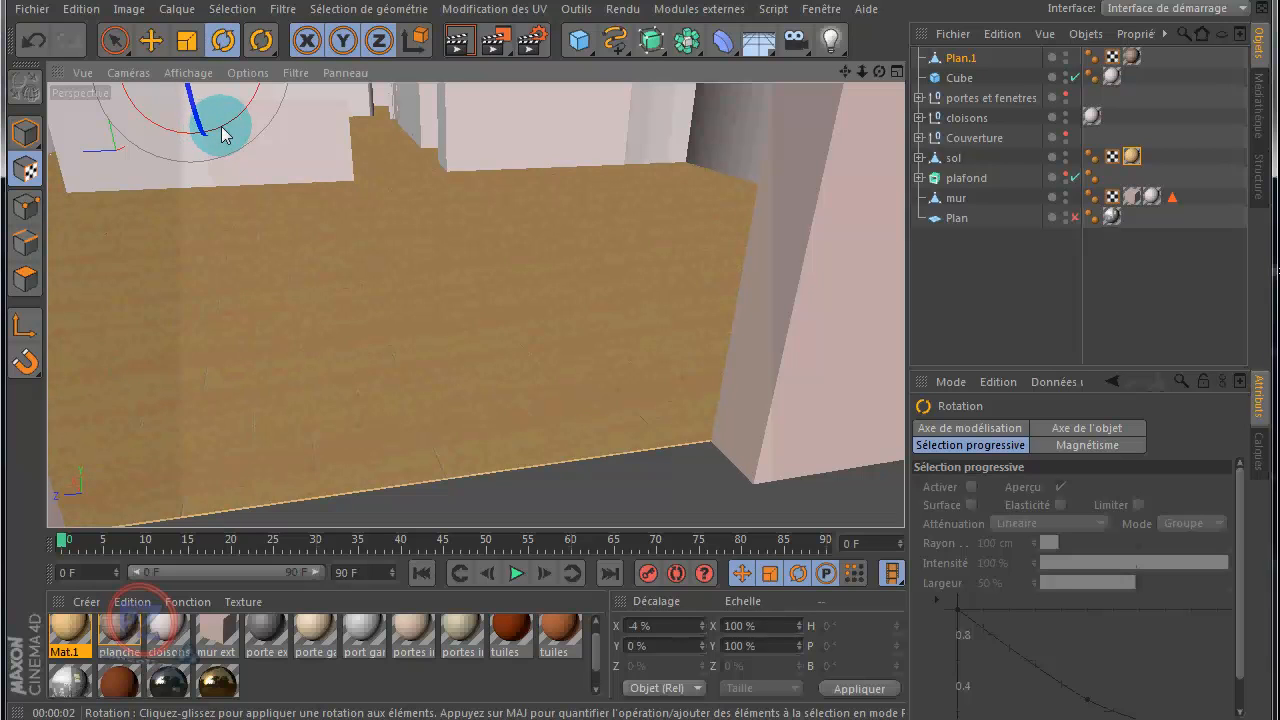
pyautogui.moveTo(240, 134); pyautogui.dragTo(295, 129)
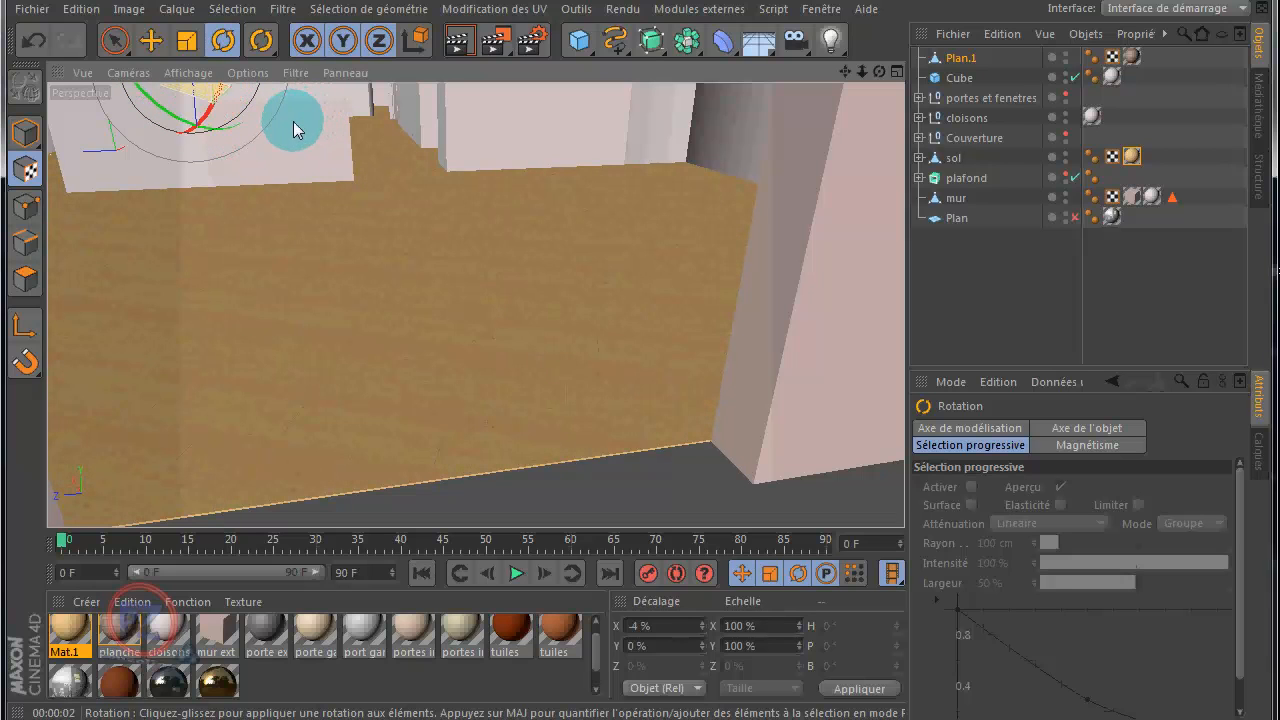
pyautogui.click(33, 45)
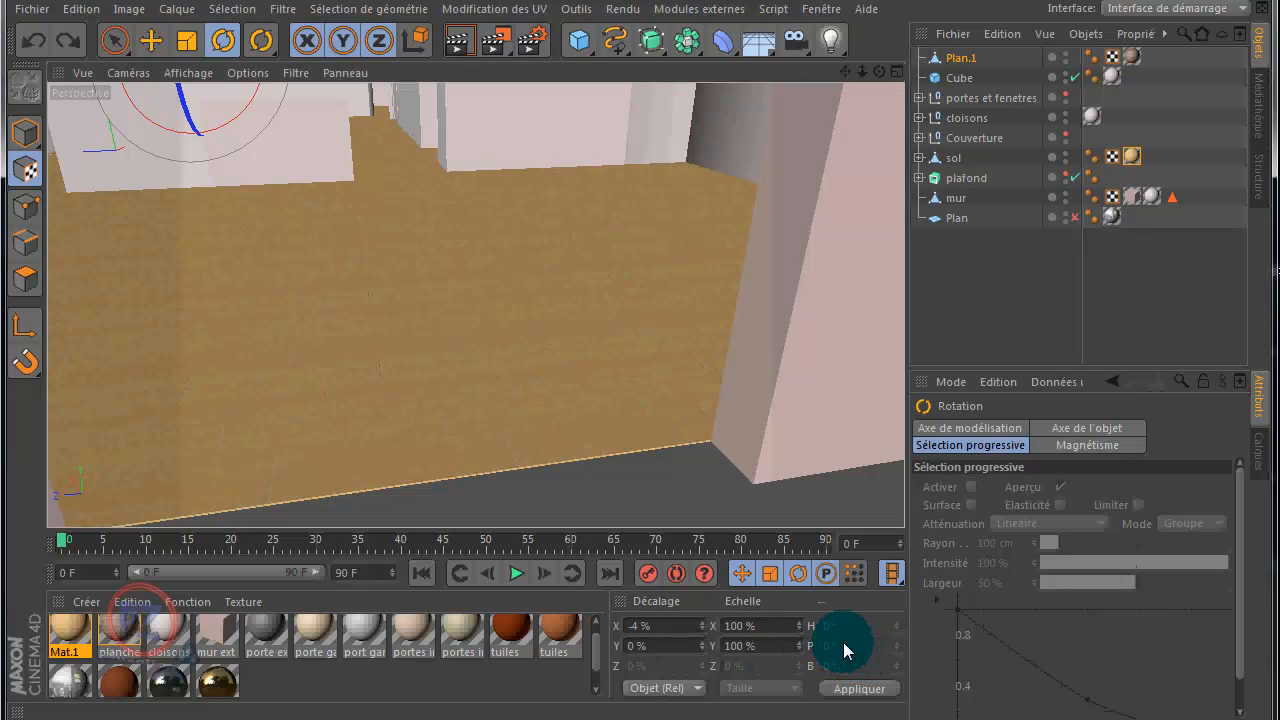
# Step: Rotate the sol object's texture a quarter turn about the vertical axis in the top view
pyautogui.scroll(-8, 621, 270)
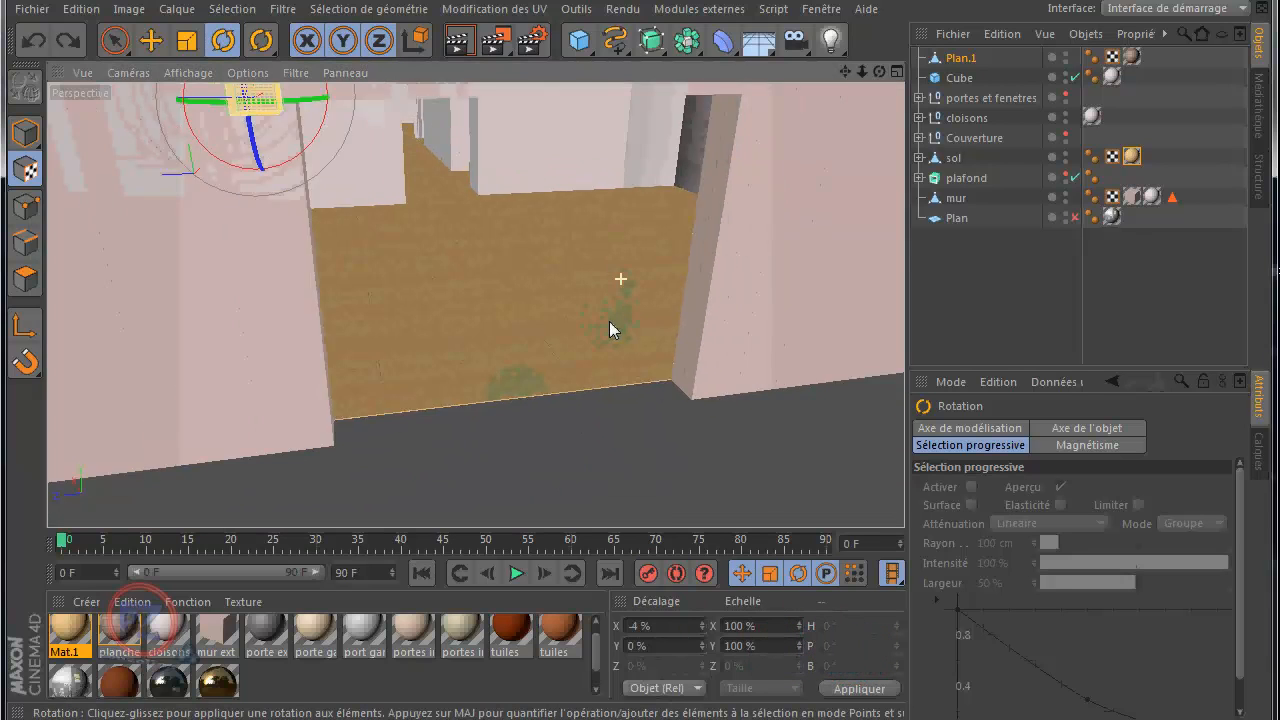
pyautogui.middleClick(762, 179)
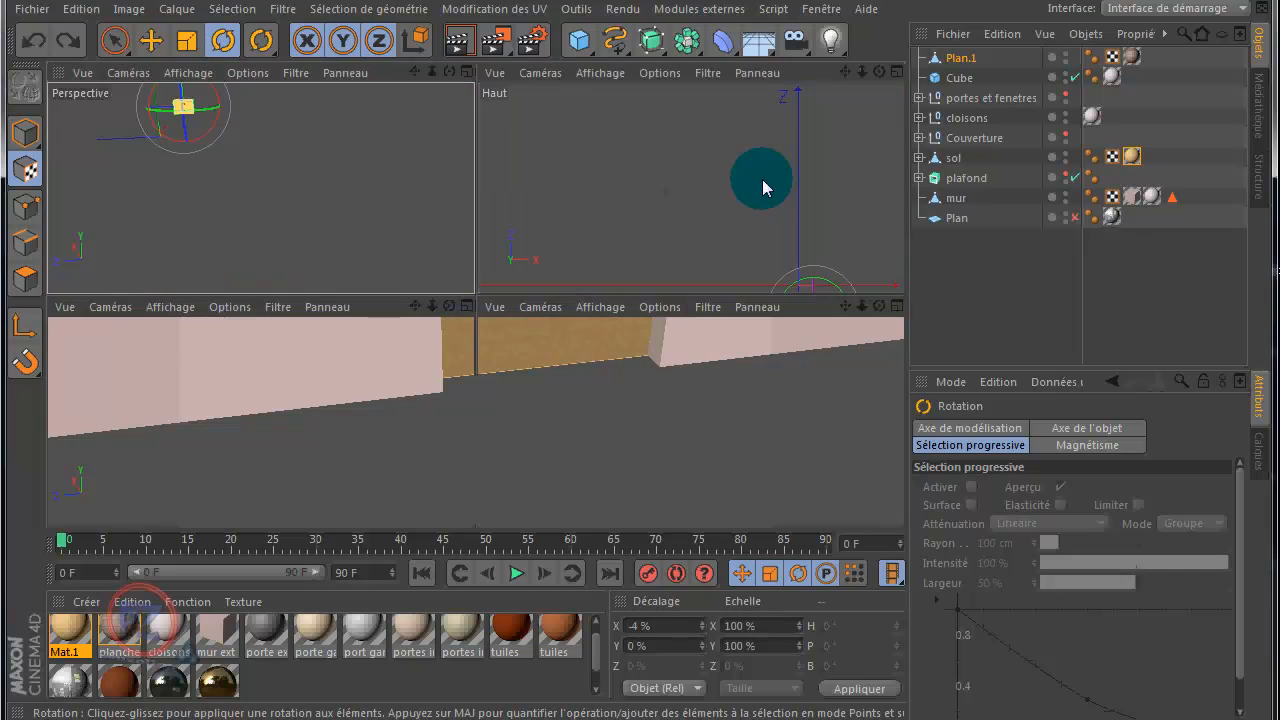
pyautogui.middleClick(698, 228)
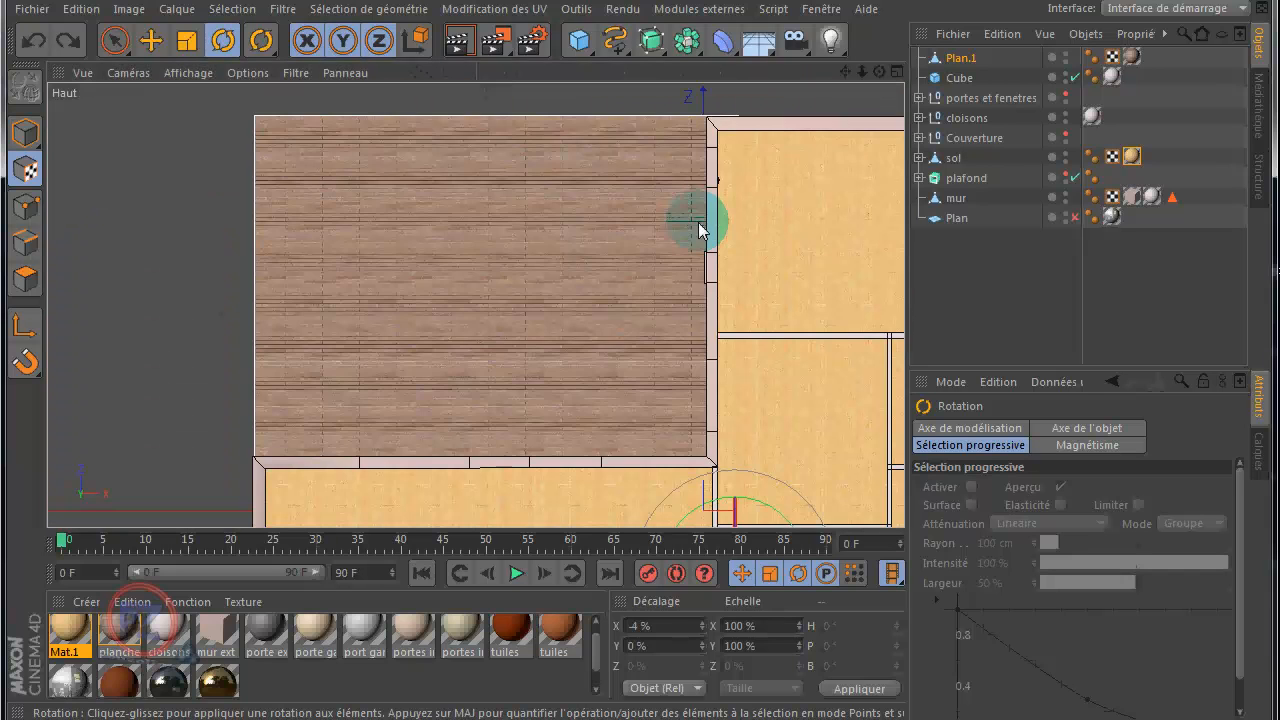
pyautogui.scroll(-3, 690, 235)
pyautogui.moveTo(845, 72); pyautogui.dragTo(671, 0)
pyautogui.moveTo(678, 345); pyautogui.dragTo(605, 490)
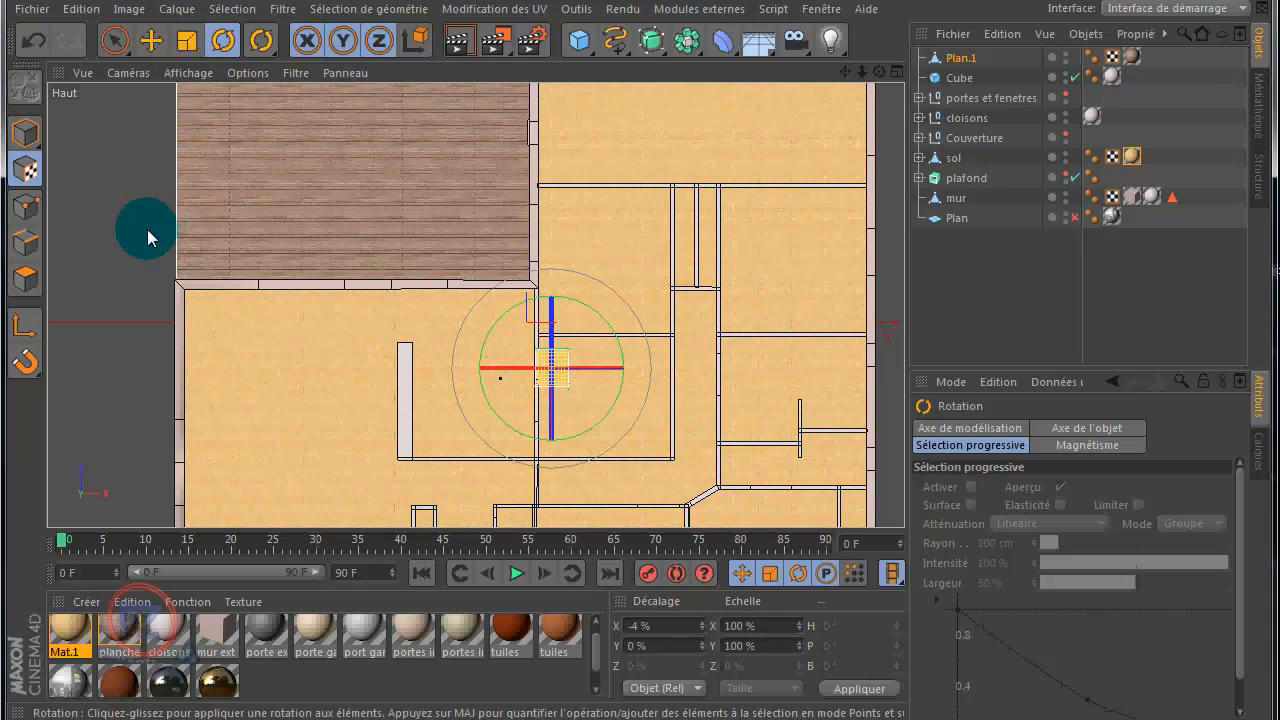
# Step: Check the board direction in the Perspective view and set the sol texture's X length to 80%
pyautogui.middleClick(103, 210)
pyautogui.middleClick(330, 247)
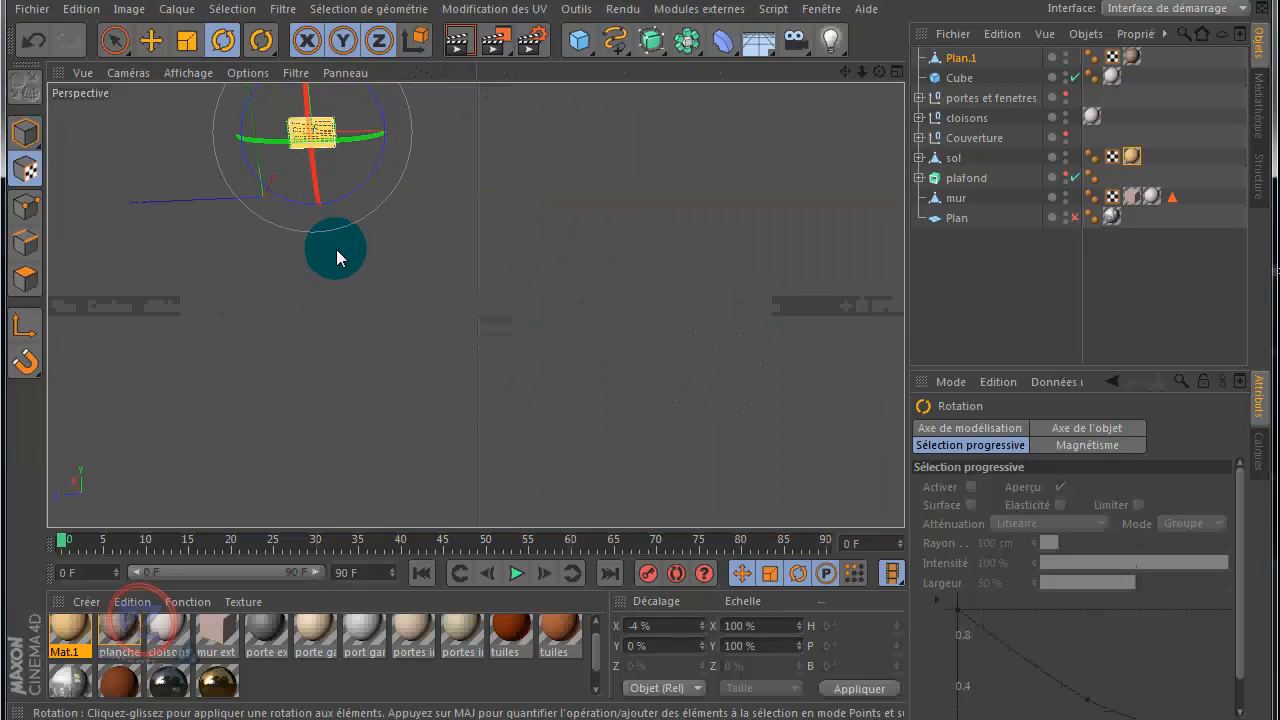
pyautogui.scroll(4, 686, 366)
pyautogui.scroll(3, 579, 304)
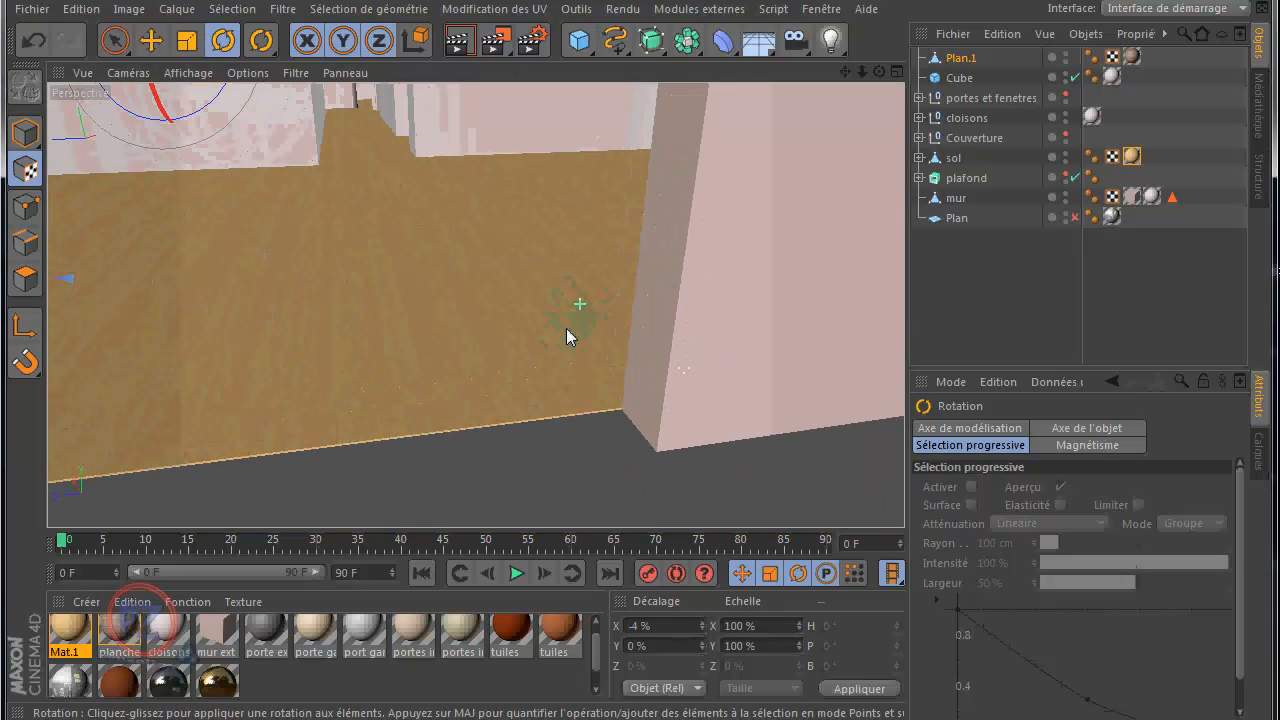
pyautogui.scroll(-1, 543, 352)
pyautogui.click(690, 223)
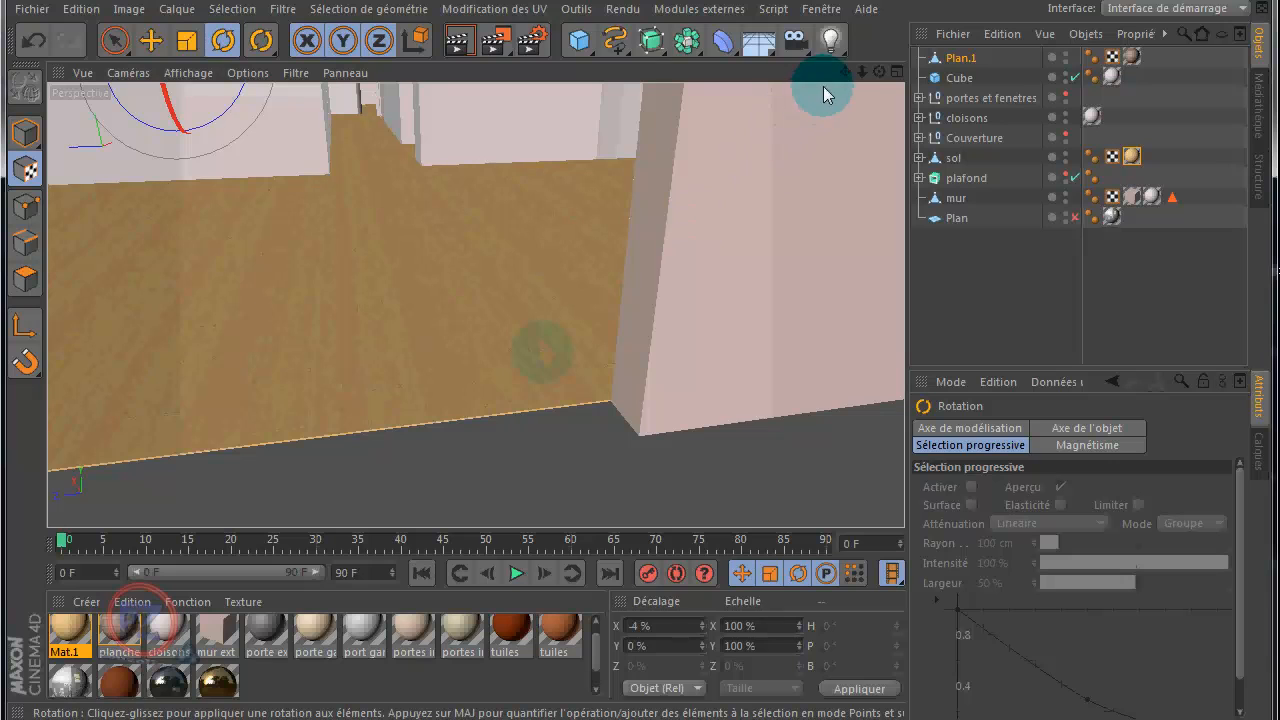
pyautogui.scroll(4, 641, 357)
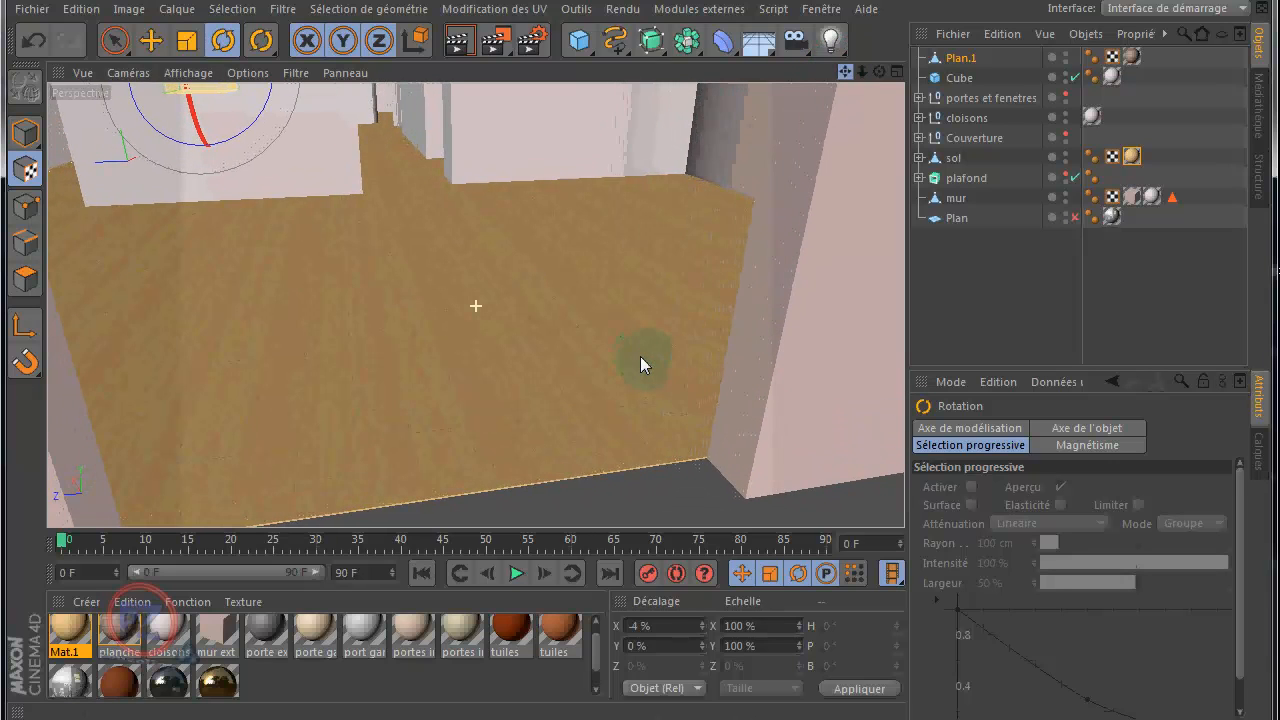
pyautogui.keyDown('alt'); pyautogui.moveTo(435, 404); pyautogui.dragTo(479, 434); pyautogui.keyUp('alt')
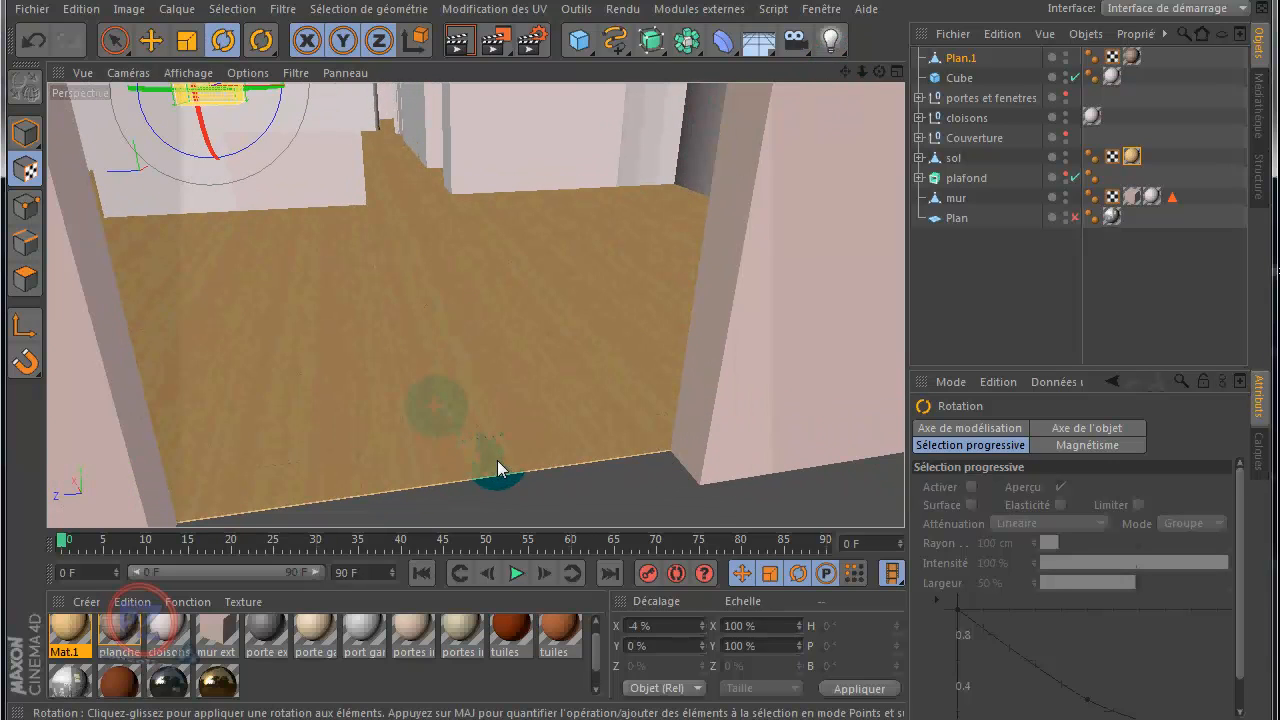
pyautogui.click(1131, 157)
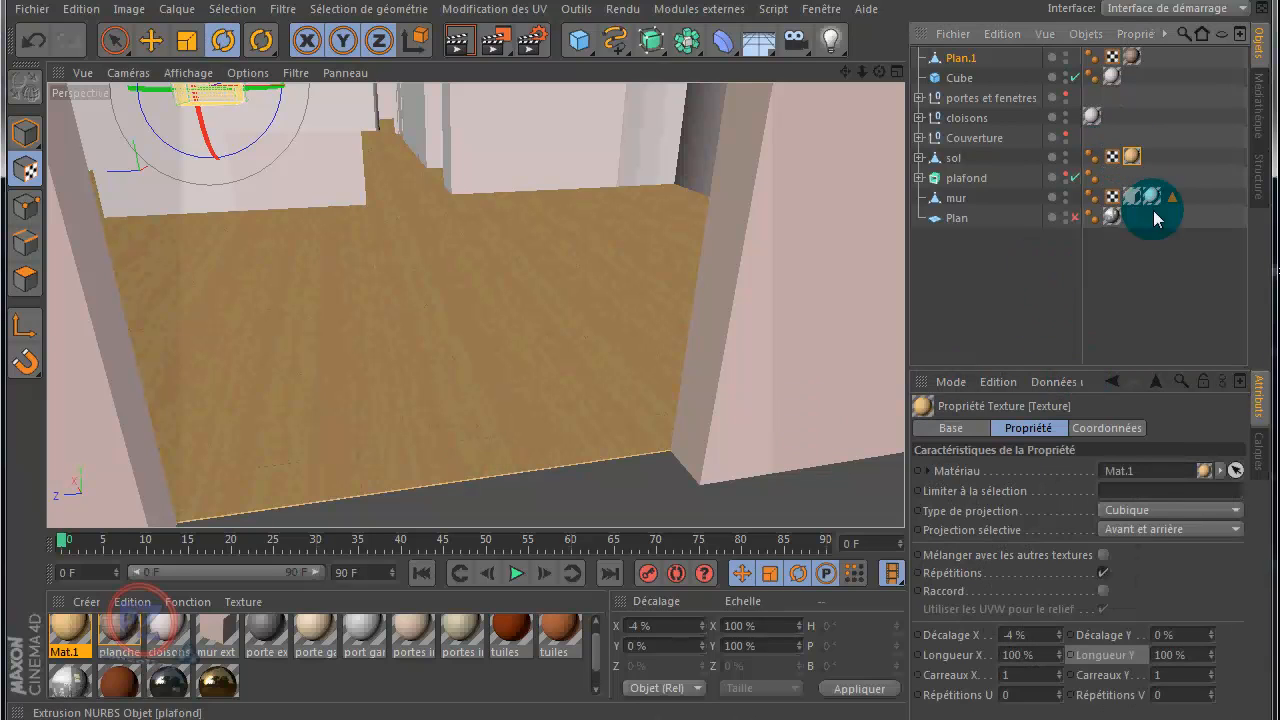
pyautogui.click(1060, 658)
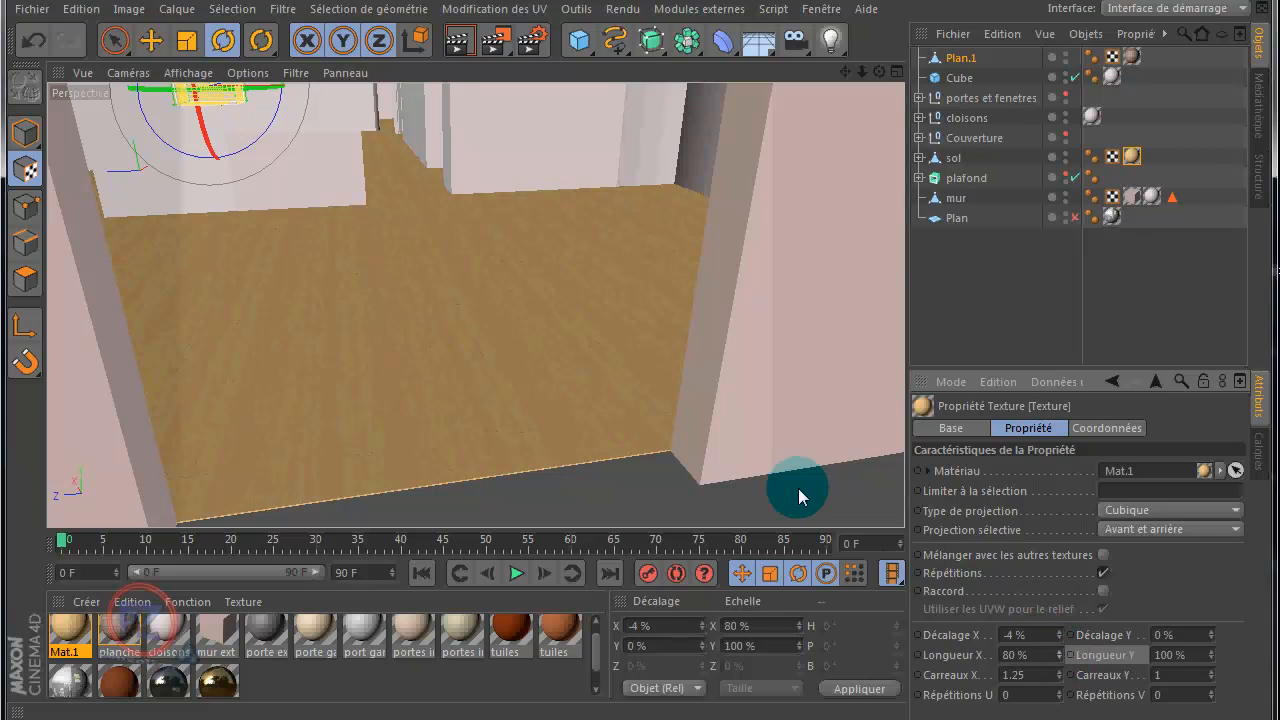
# Step: Show the portes et fenetres group again and return to model mode with the brush selection tool
pyautogui.click(1065, 95)
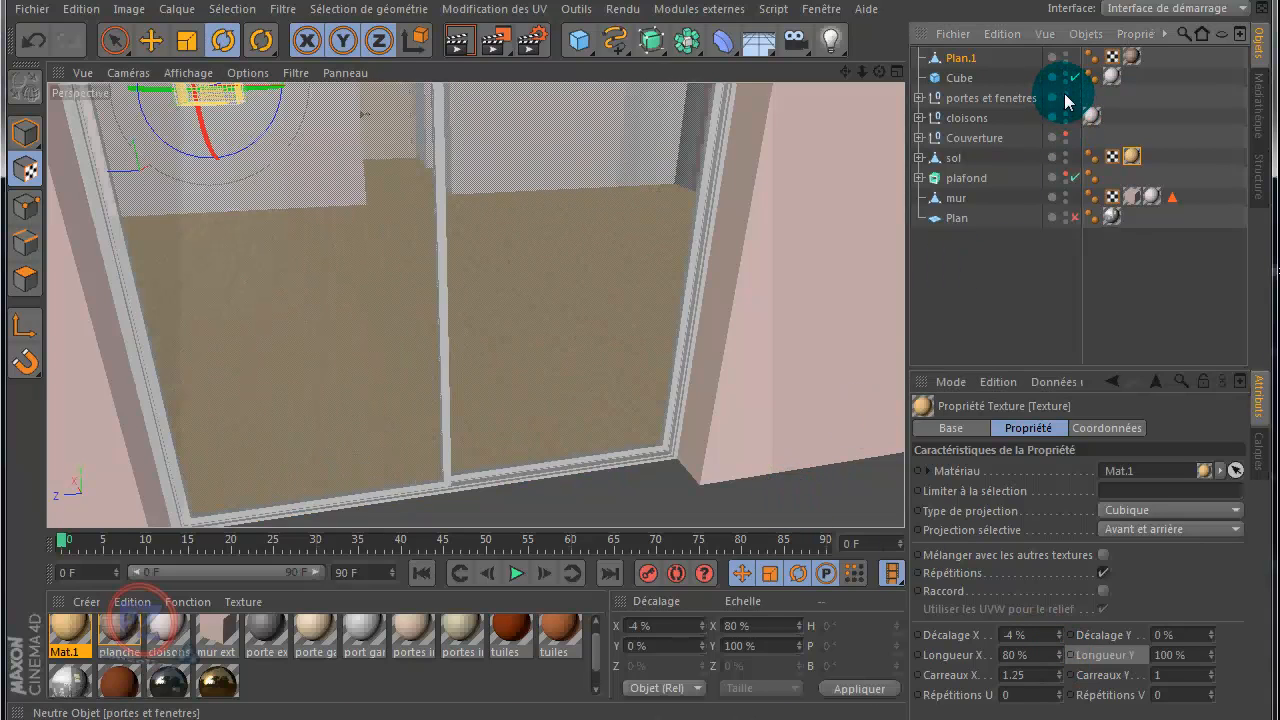
pyautogui.scroll(-5, 660, 250)
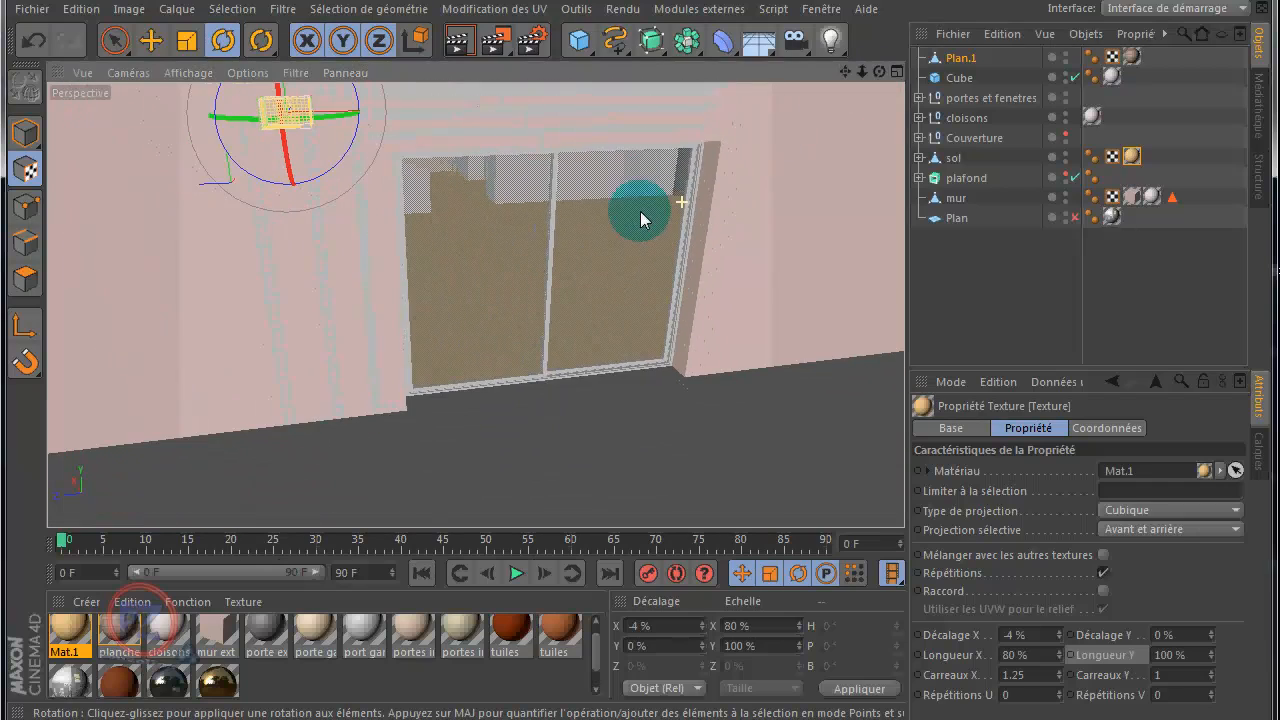
pyautogui.moveTo(843, 73); pyautogui.dragTo(377, 295)
pyautogui.click(25, 132)
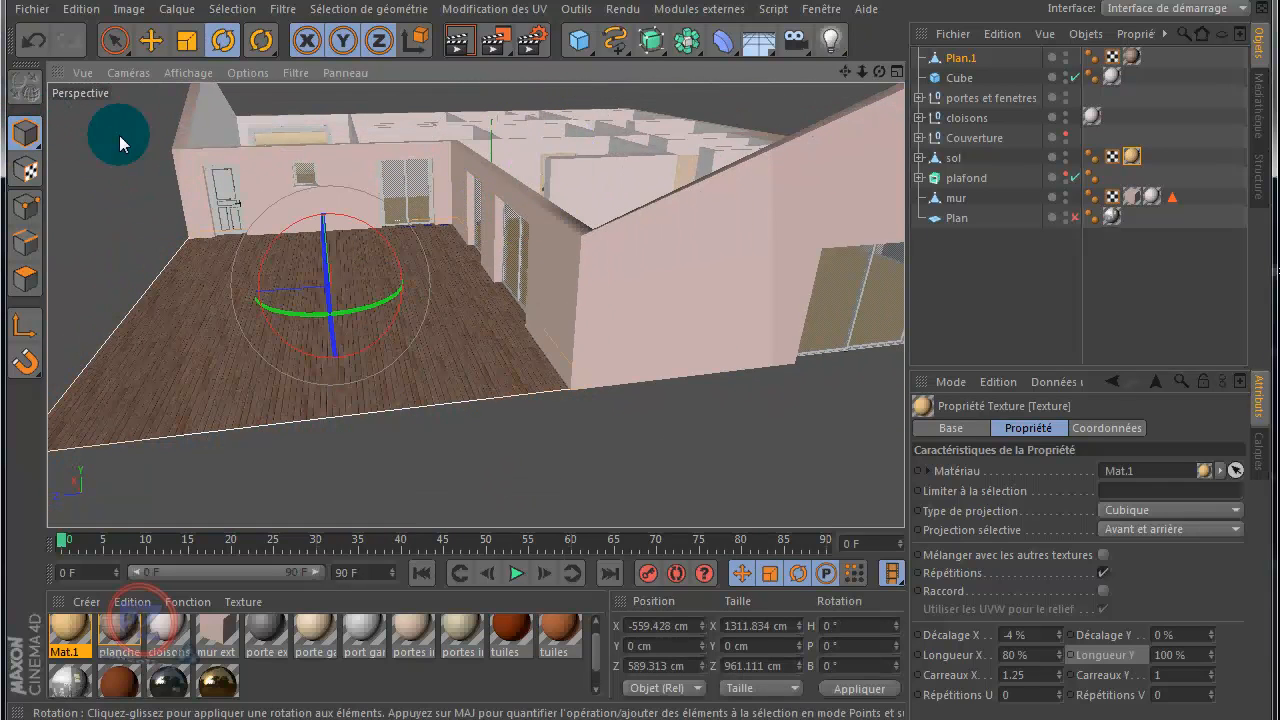
pyautogui.click(114, 40)
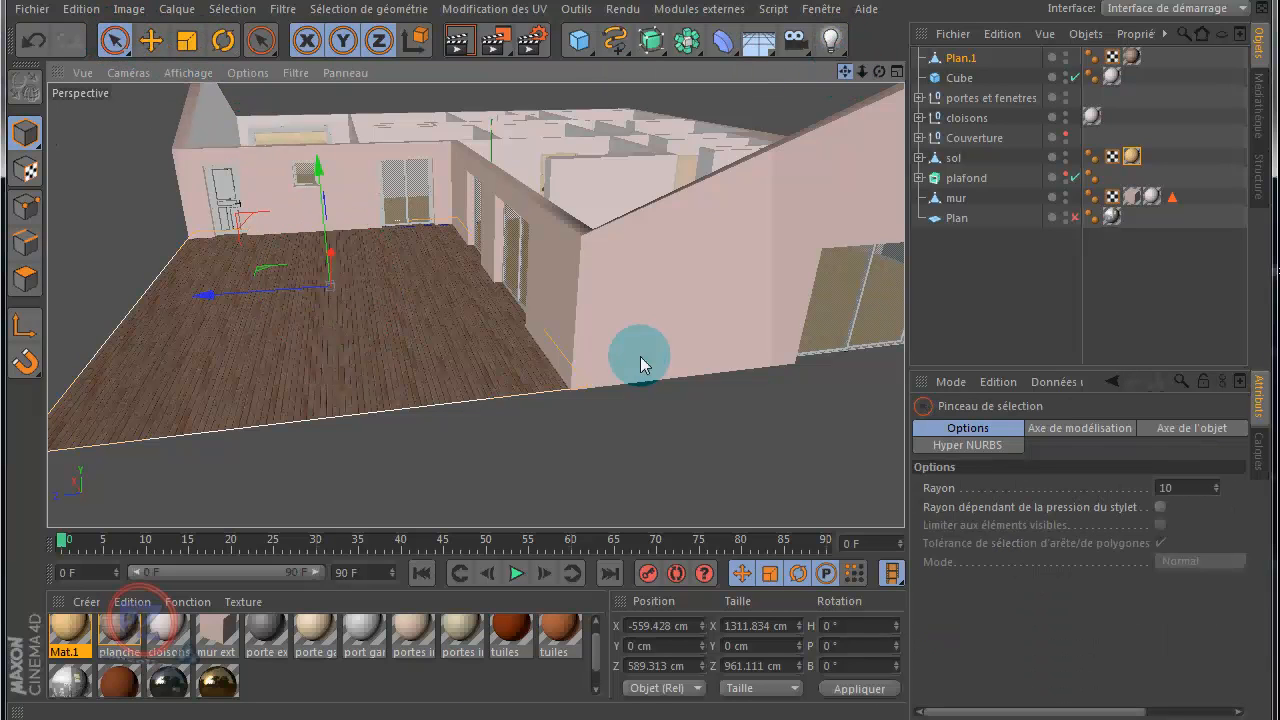
# Step: Add a plane in front of the house's front wall at Z about -1326 cm and size it to about 2396 by 198 cm
pyautogui.moveTo(640, 356); pyautogui.dragTo(845, 71)
pyautogui.moveTo(879, 71); pyautogui.dragTo(641, 364)
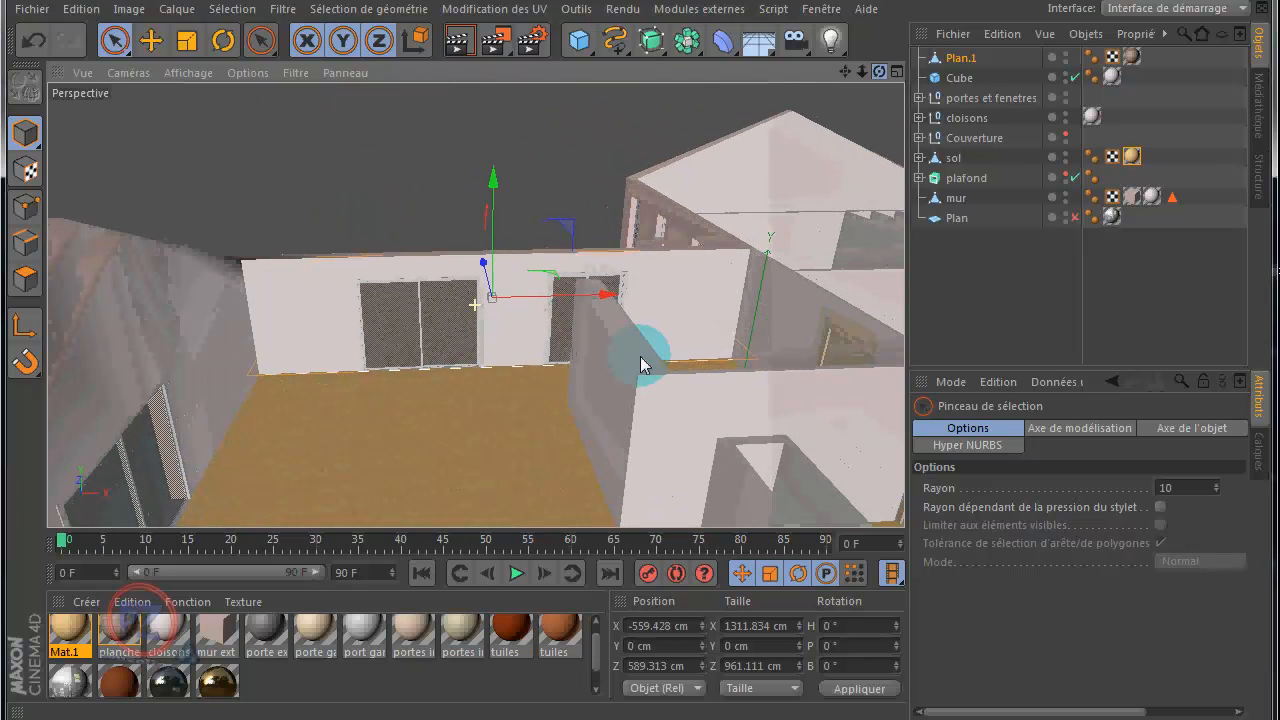
pyautogui.scroll(-5, 776, 100)
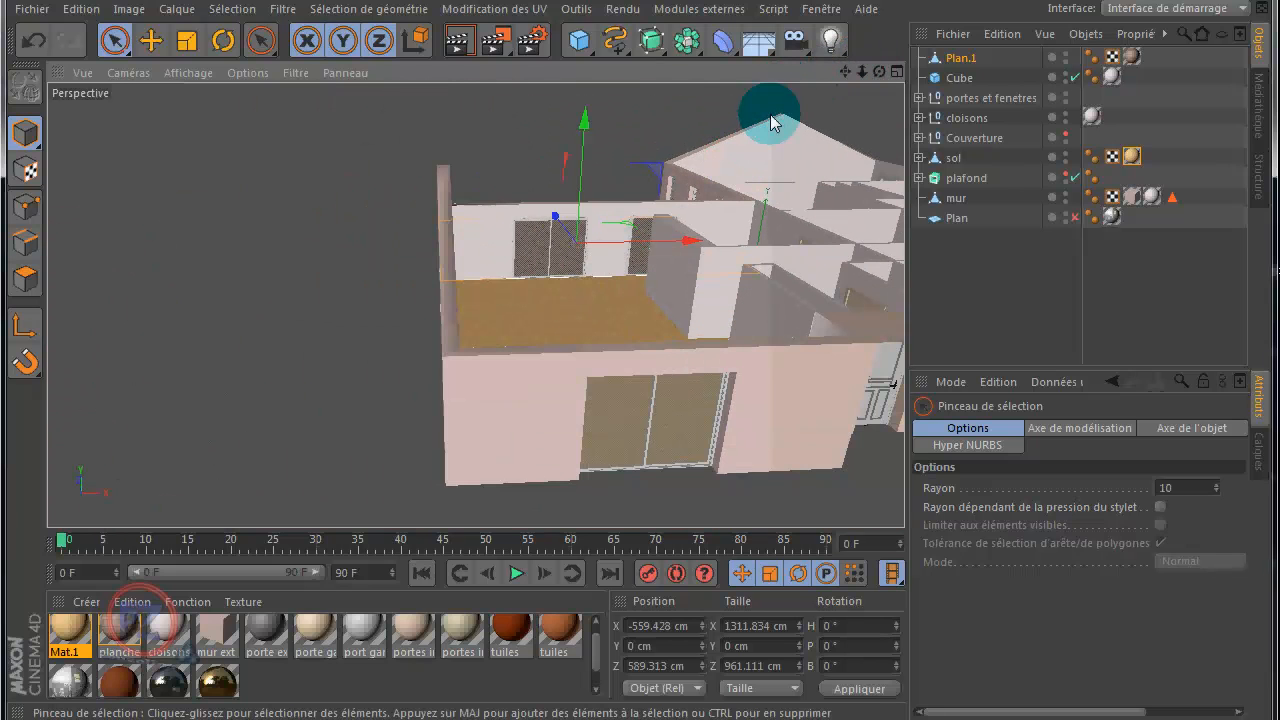
pyautogui.moveTo(845, 77); pyautogui.dragTo(632, 364)
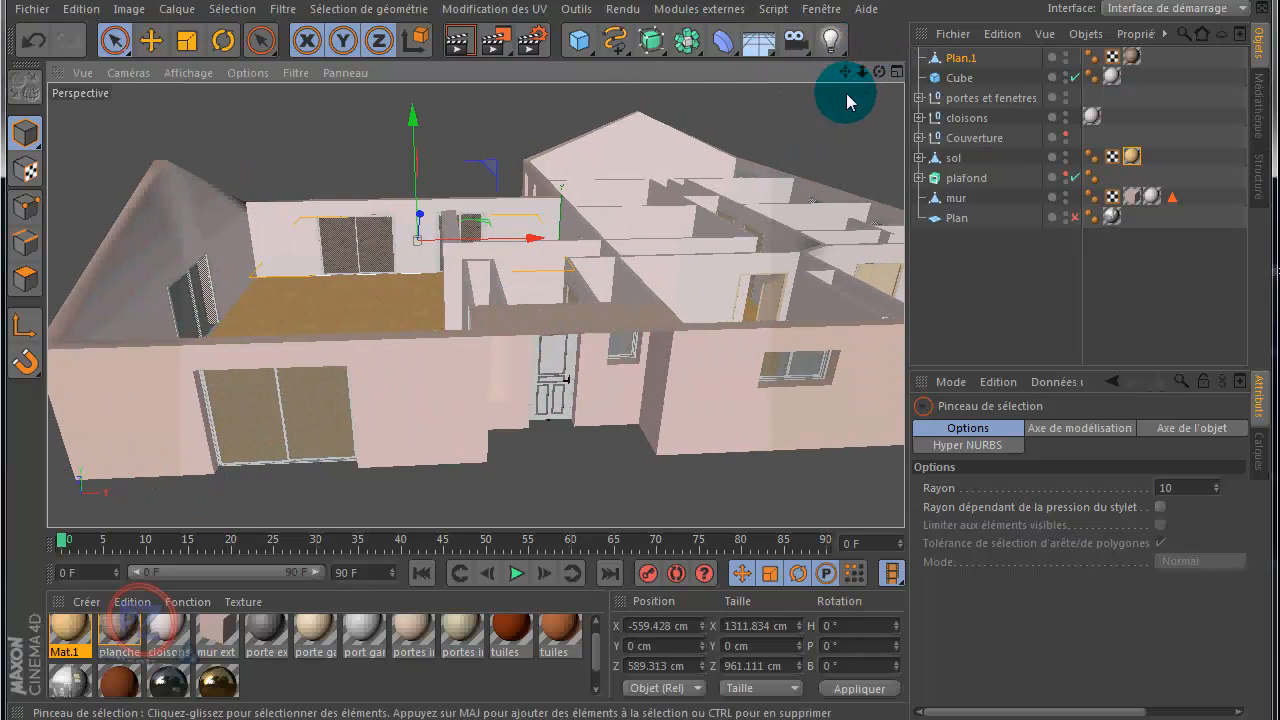
pyautogui.click(896, 72)
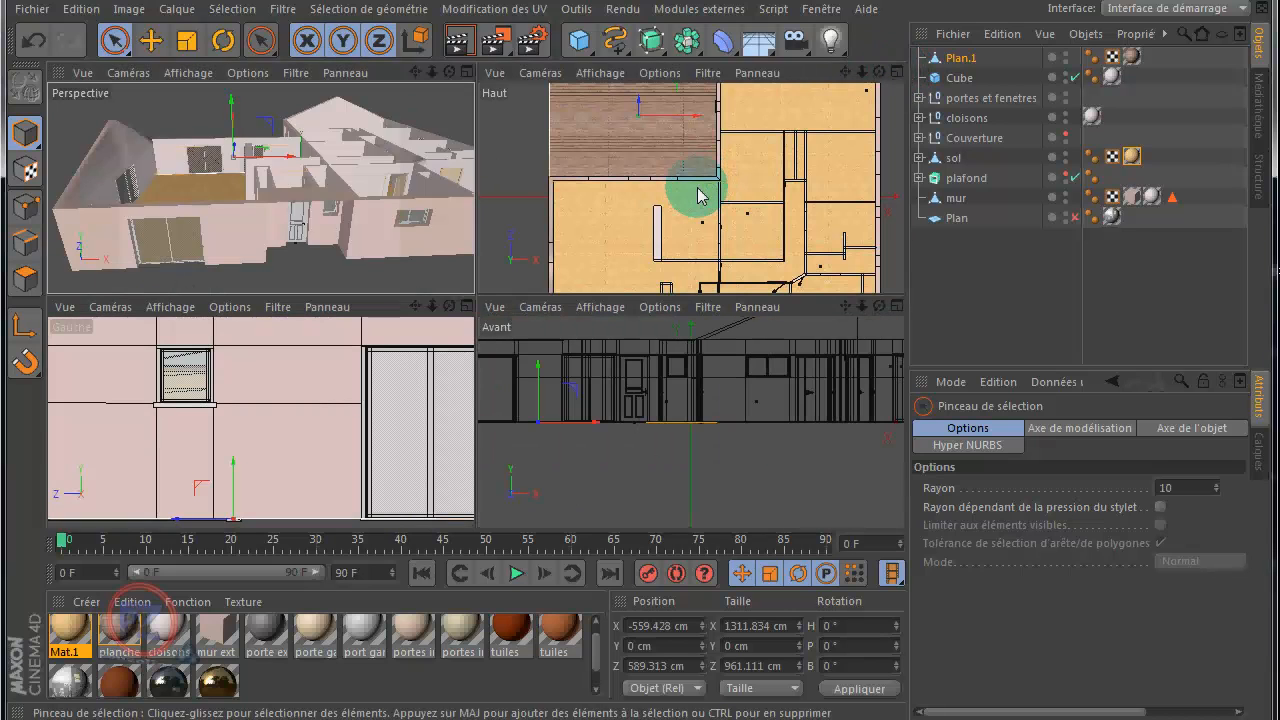
pyautogui.middleClick(696, 193)
pyautogui.scroll(-3, 660, 218)
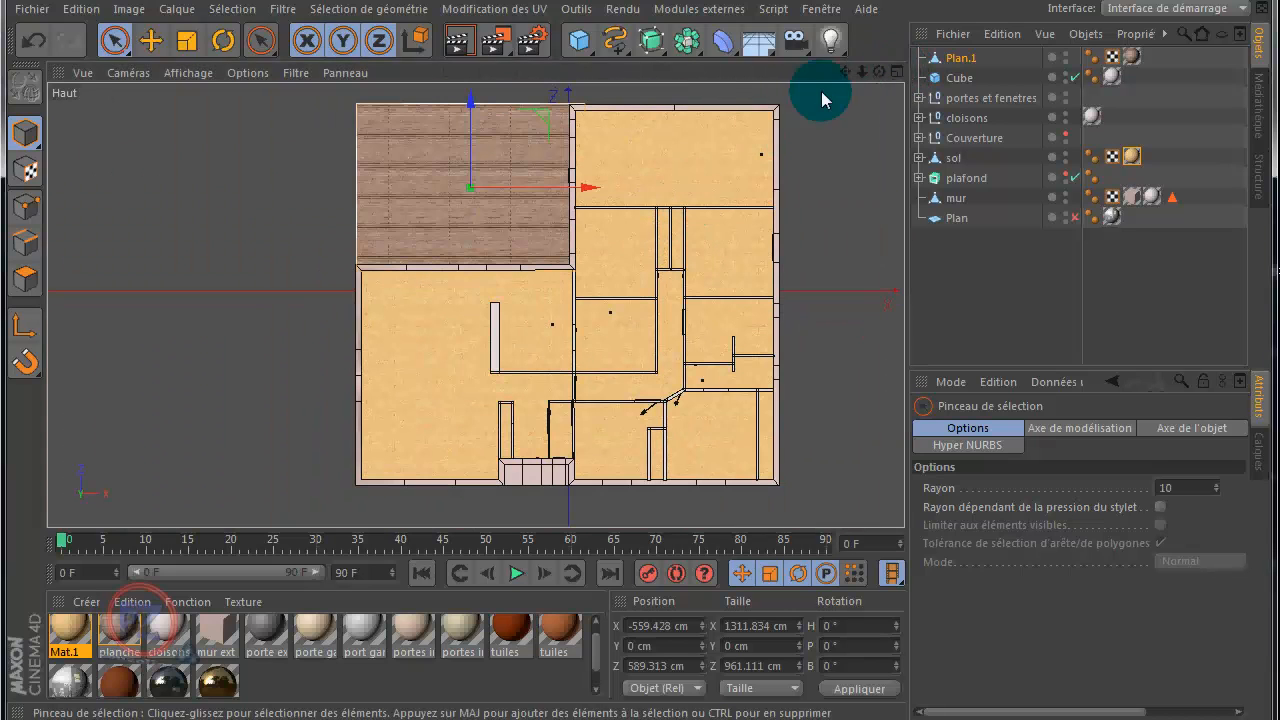
pyautogui.moveTo(847, 73); pyautogui.dragTo(628, 322)
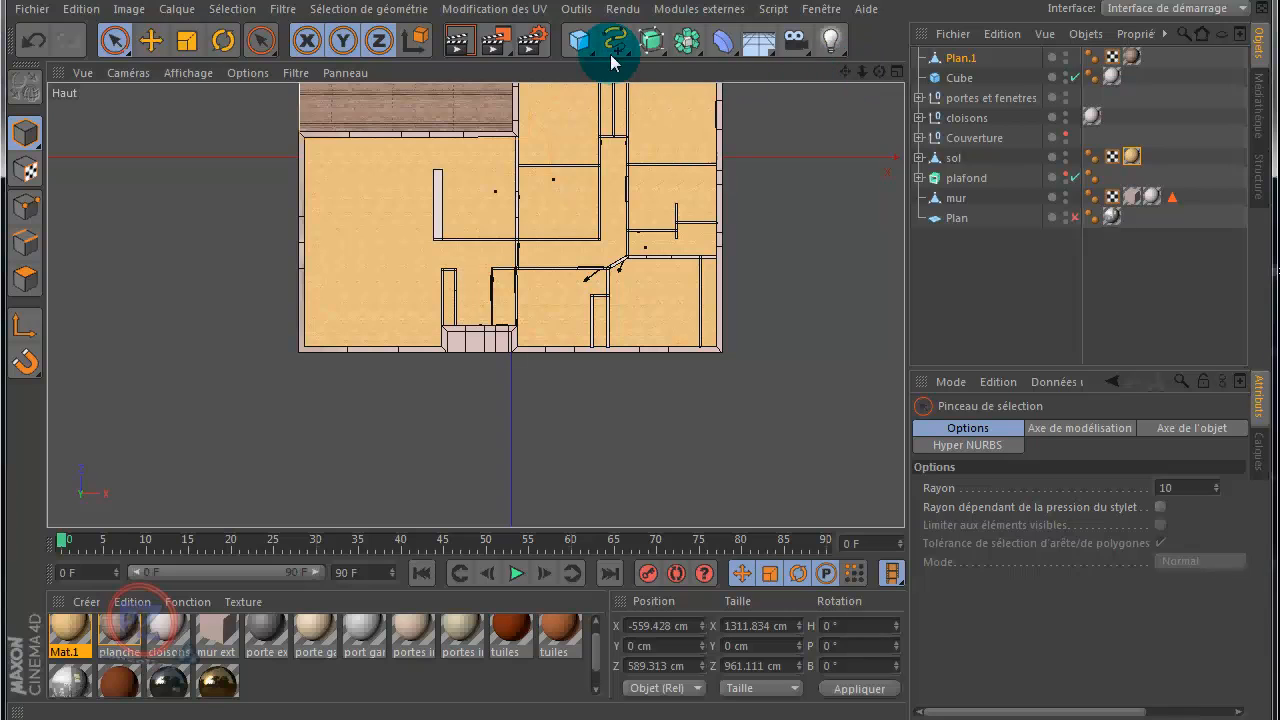
pyautogui.moveTo(580, 42); pyautogui.dragTo(794, 106)
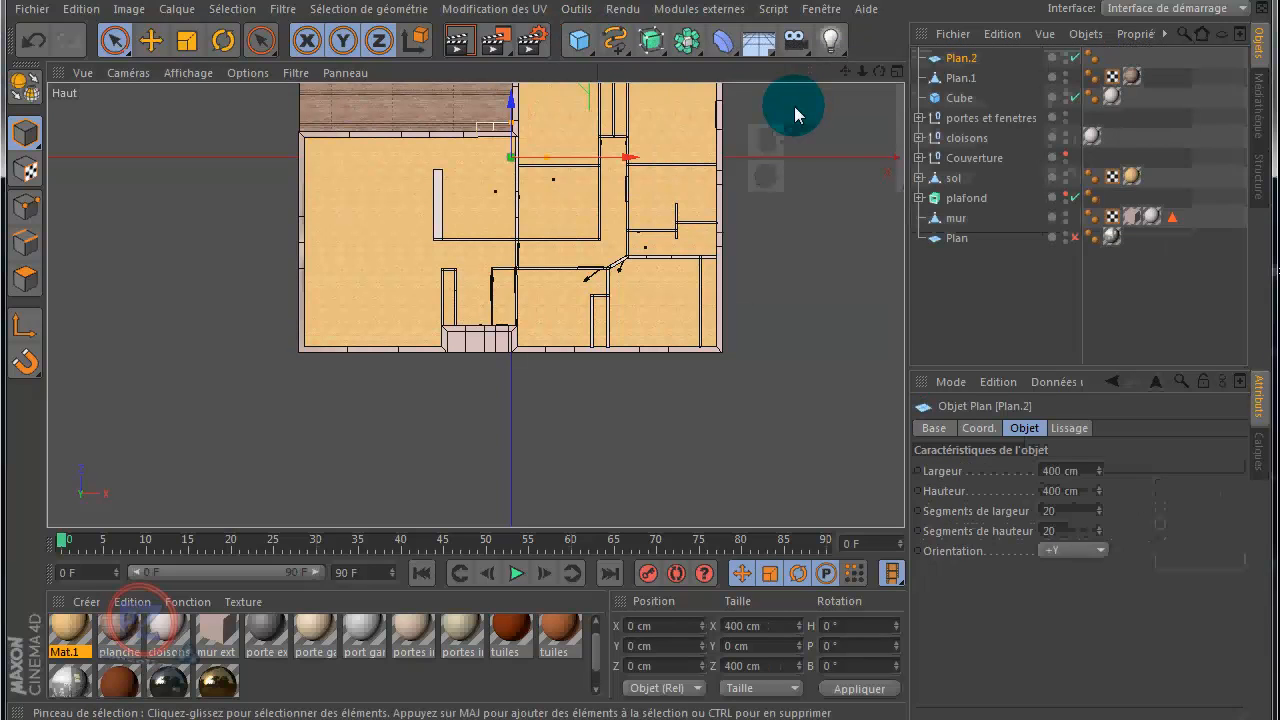
pyautogui.moveTo(511, 107); pyautogui.dragTo(511, 375)
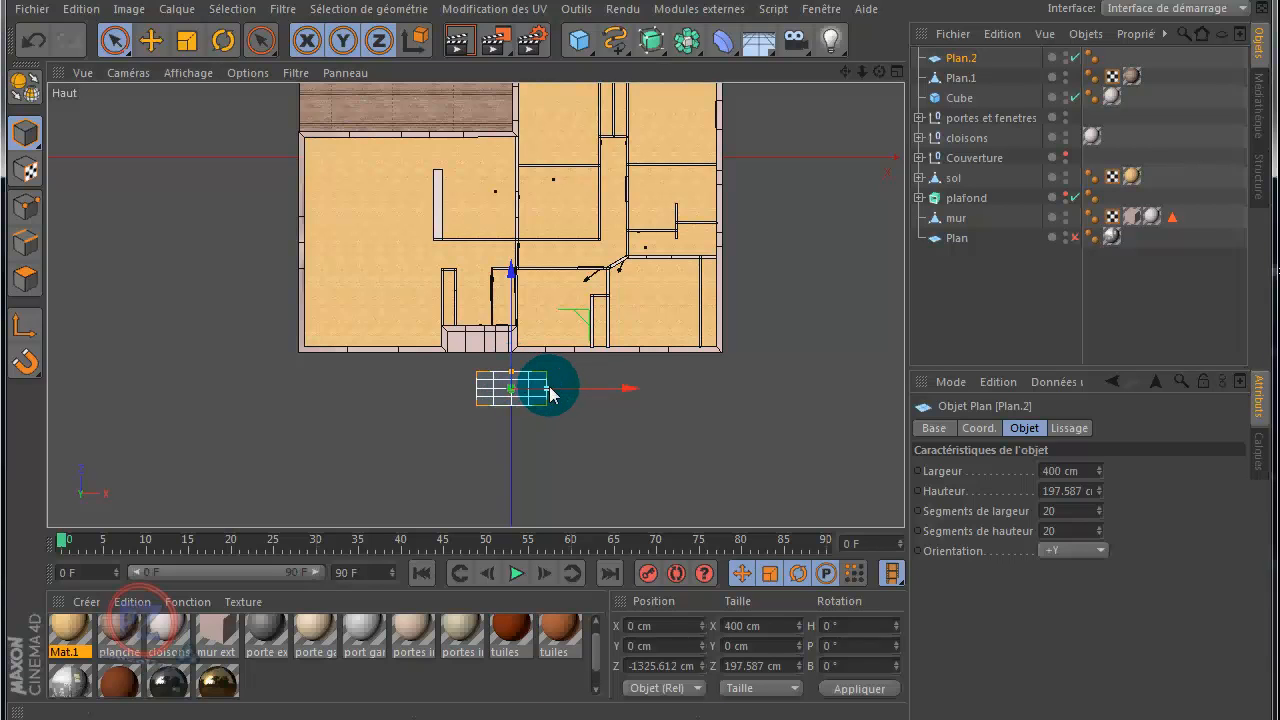
pyautogui.moveTo(549, 390); pyautogui.dragTo(709, 397)
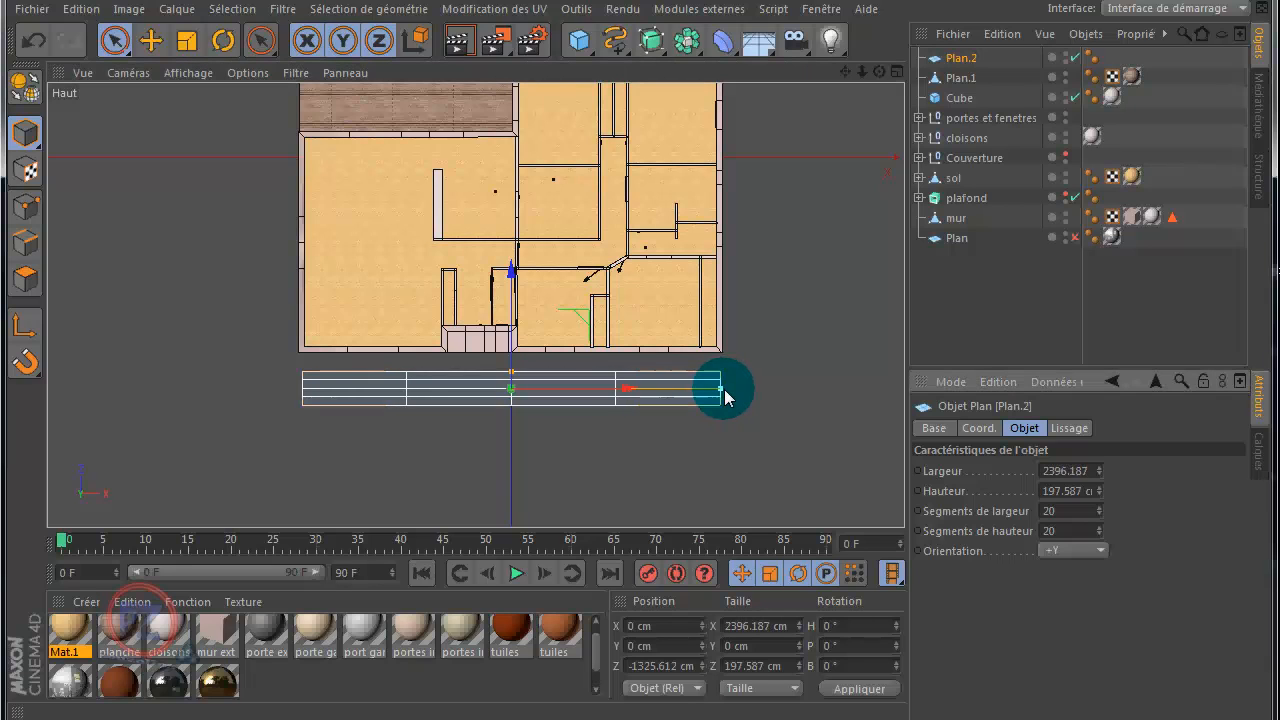
# Step: Move the front plane back against the house's front wall, to Z about -1130 cm
pyautogui.moveTo(652, 375); pyautogui.dragTo(511, 243)
pyautogui.scroll(2, 477, 360)
pyautogui.scroll(3, 475, 355)
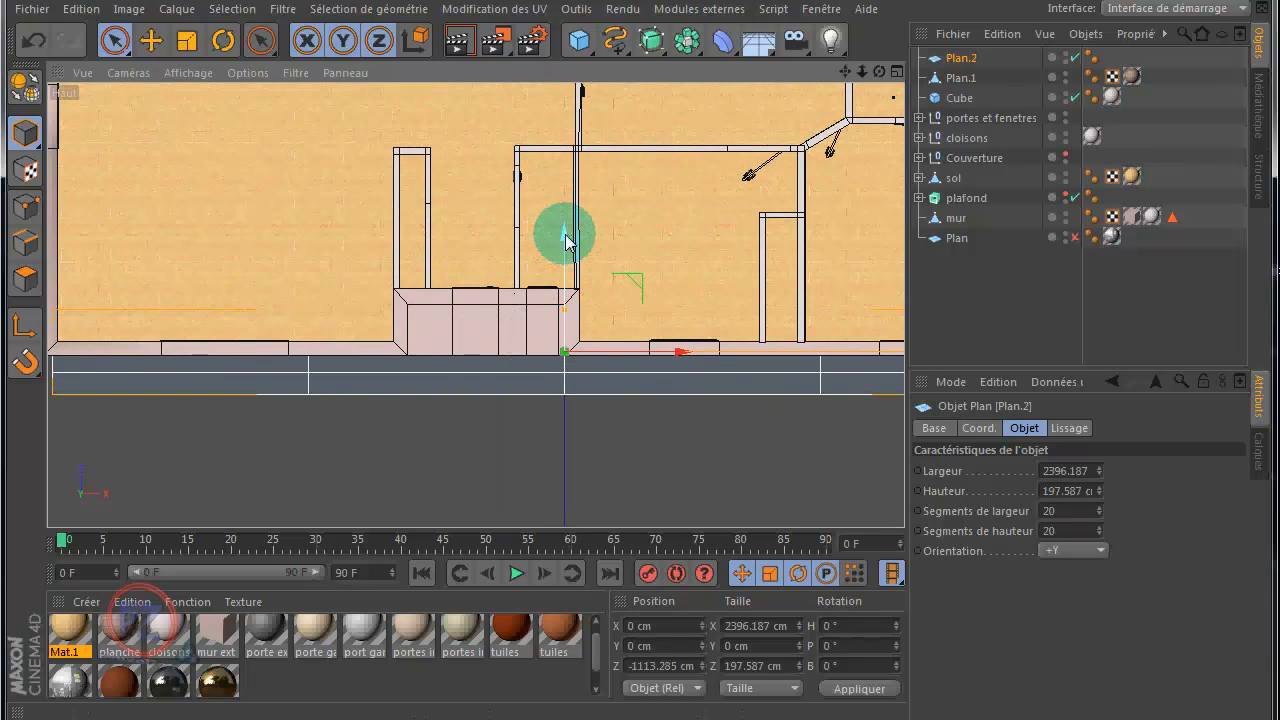
pyautogui.moveTo(566, 241); pyautogui.dragTo(608, 243)
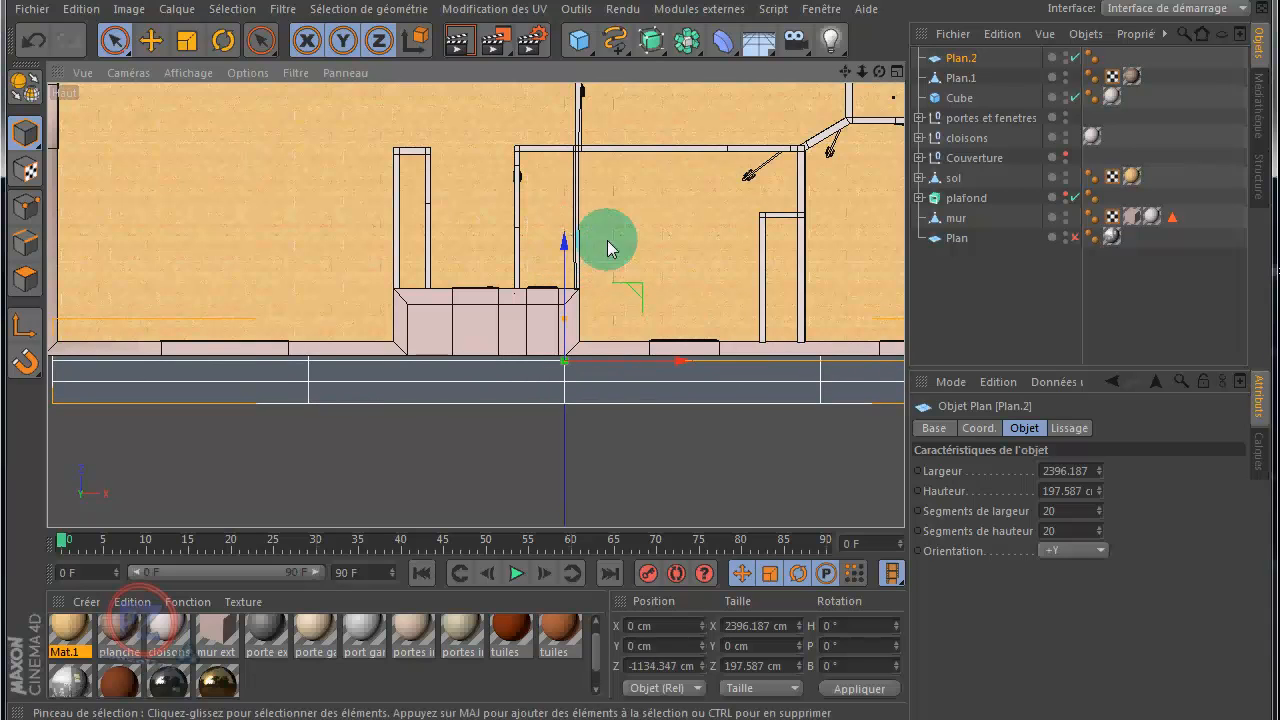
pyautogui.moveTo(846, 71); pyautogui.dragTo(904, 81)
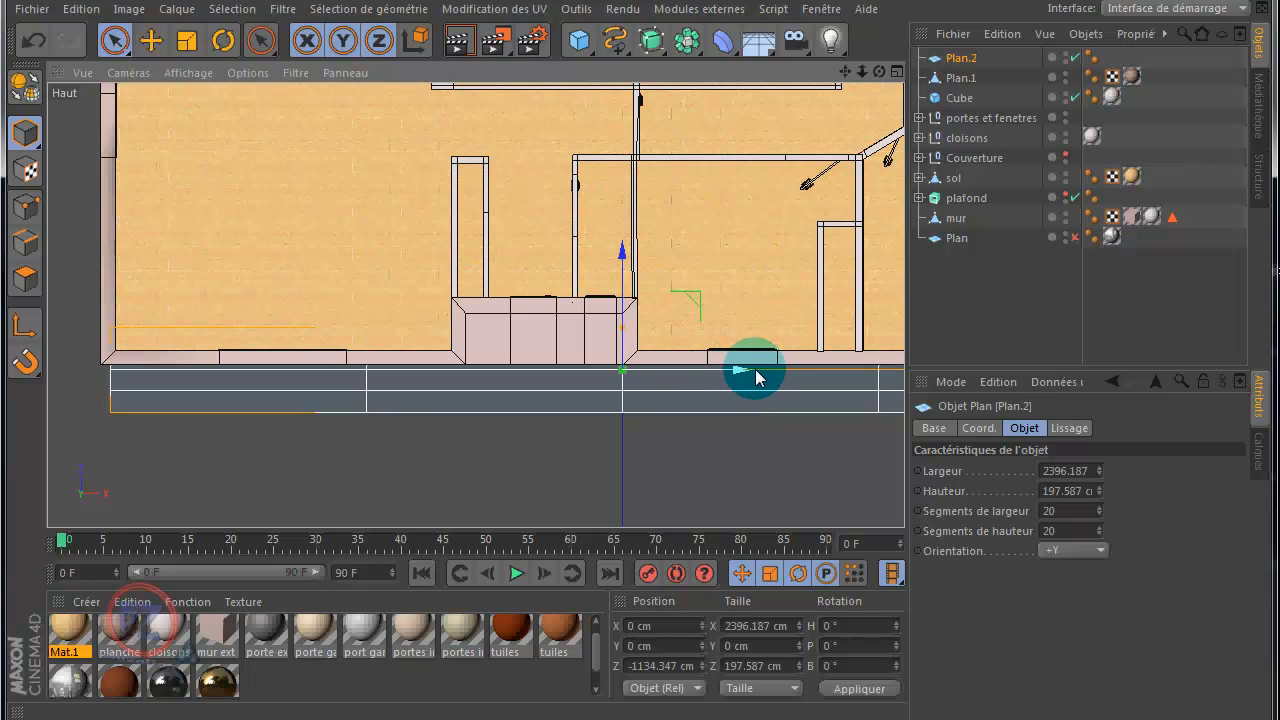
pyautogui.click(622, 265)
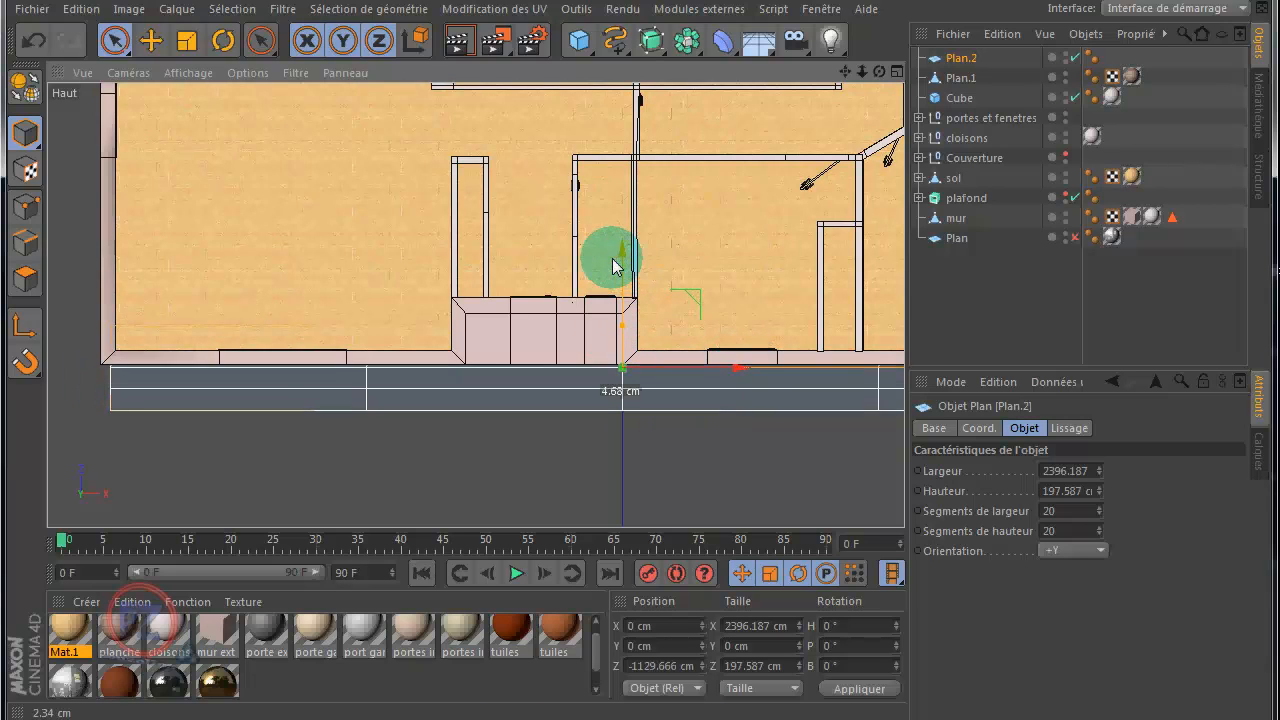
pyautogui.click(743, 370)
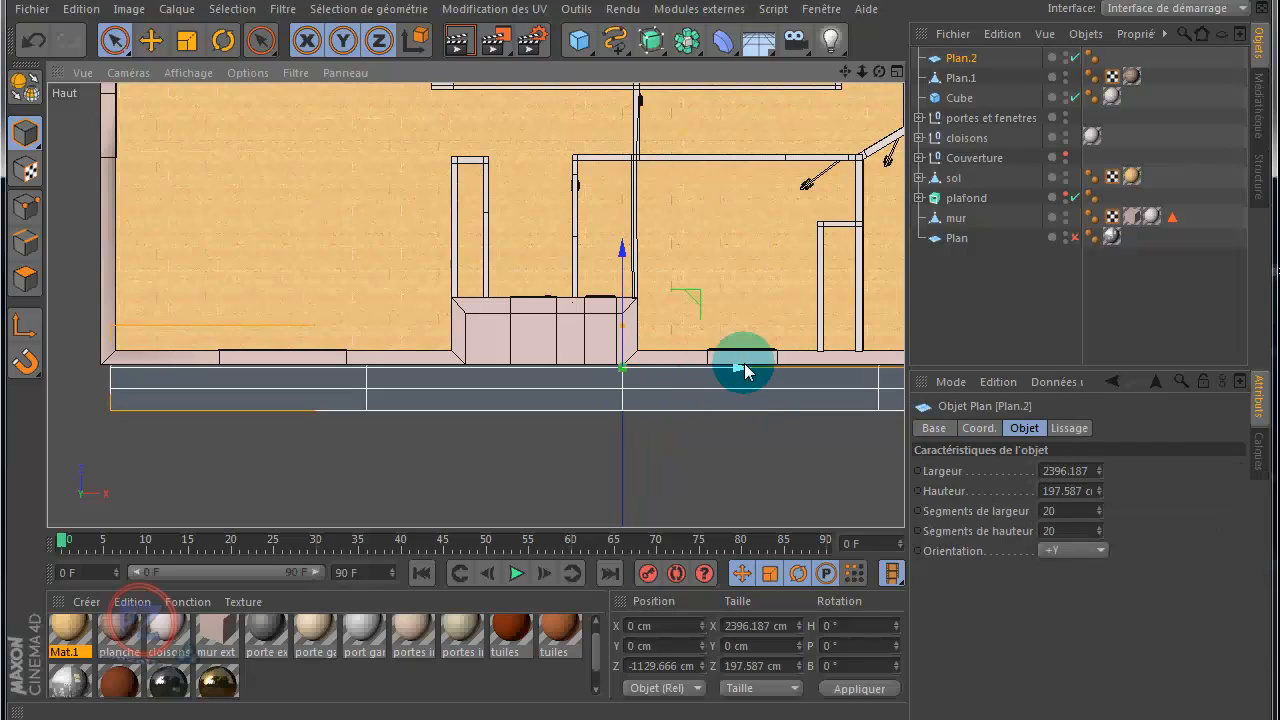
# Step: Shift the front plane to X about -54 cm and Z about -1106 cm, and increase its height to about 266 cm
pyautogui.moveTo(740, 372); pyautogui.dragTo(731, 375)
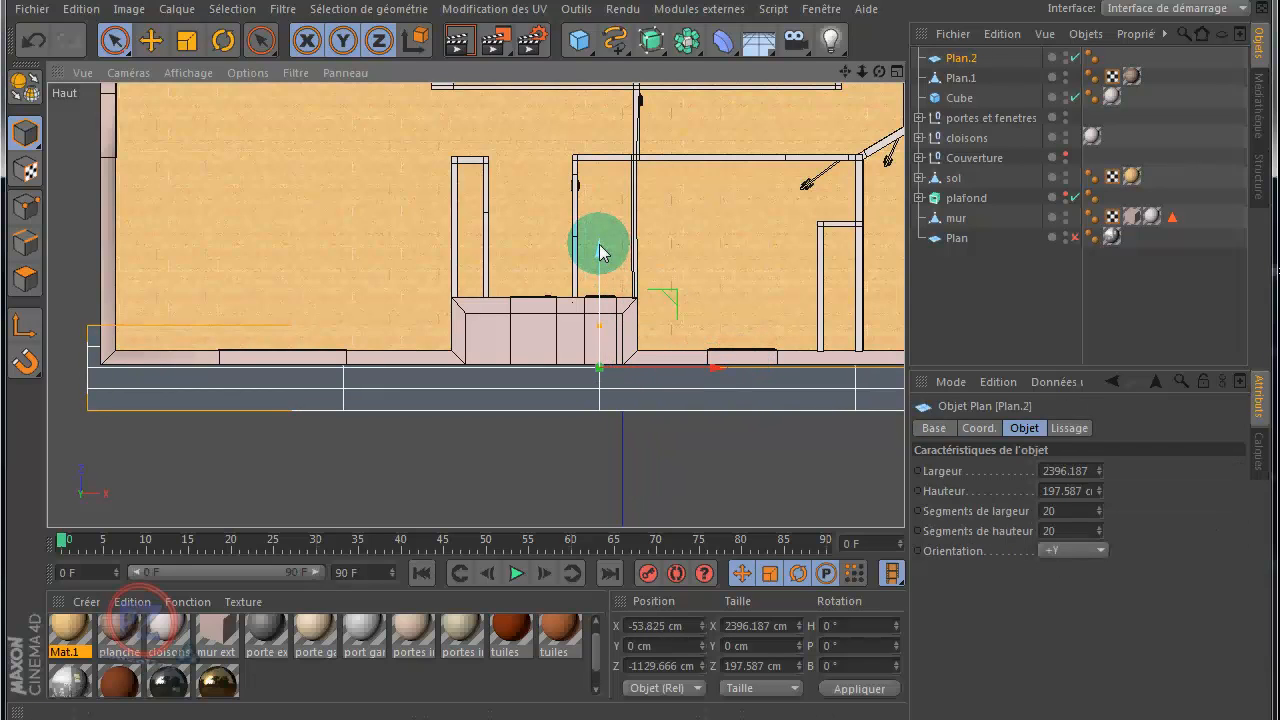
pyautogui.moveTo(599, 252); pyautogui.dragTo(600, 242)
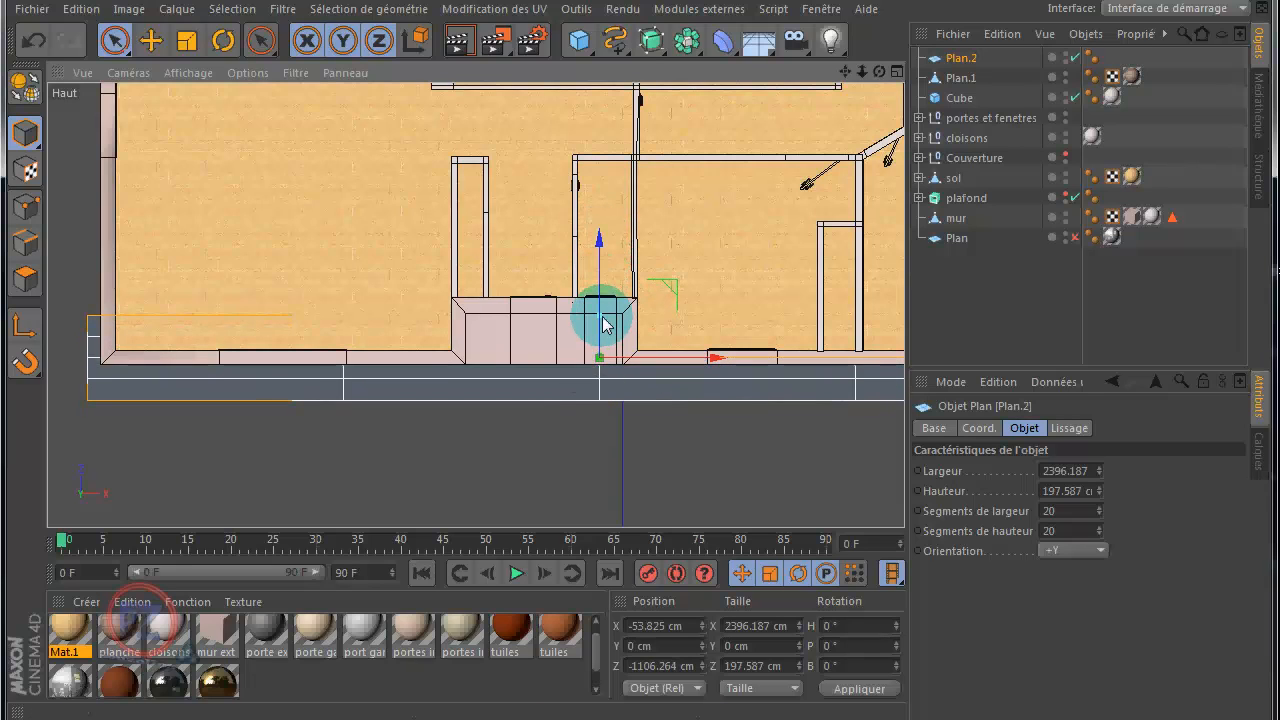
pyautogui.moveTo(603, 321); pyautogui.dragTo(603, 313)
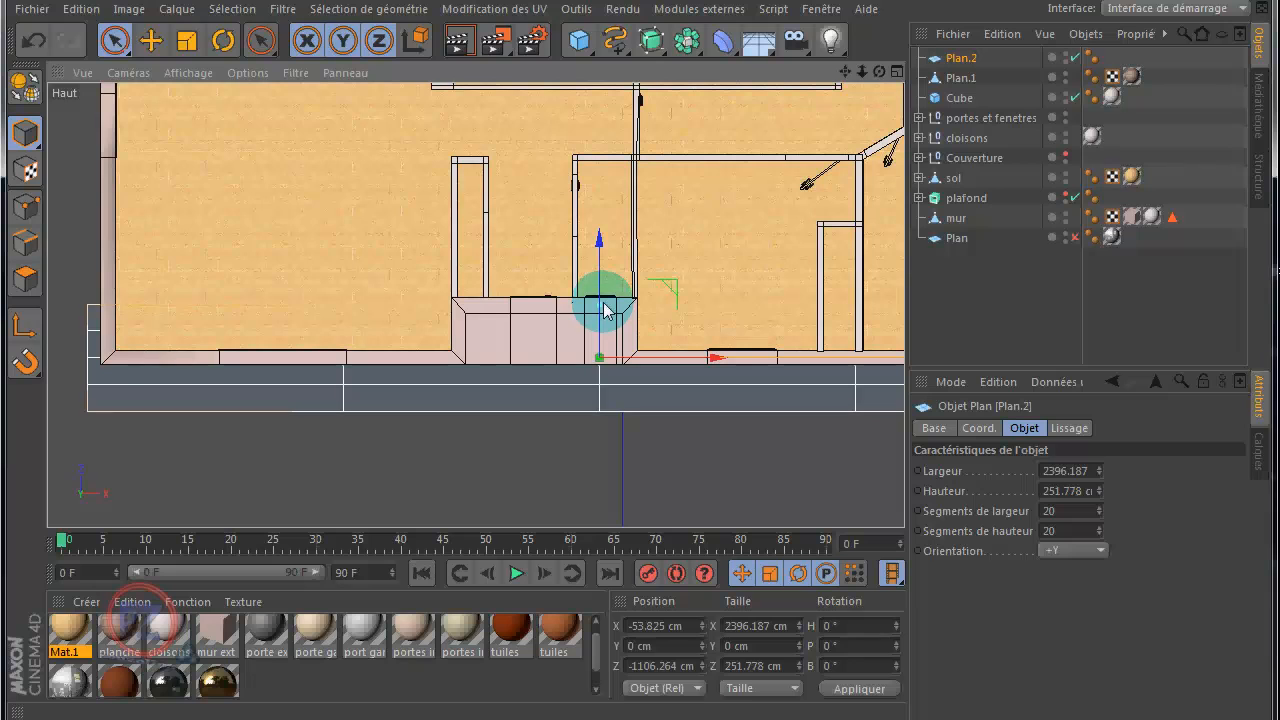
pyautogui.moveTo(603, 303); pyautogui.dragTo(604, 300)
# Step: Fit the plane to the full house front at about 2423 cm wide and X about -2 cm, and check it in the Perspective view
pyautogui.scroll(-4, 637, 310)
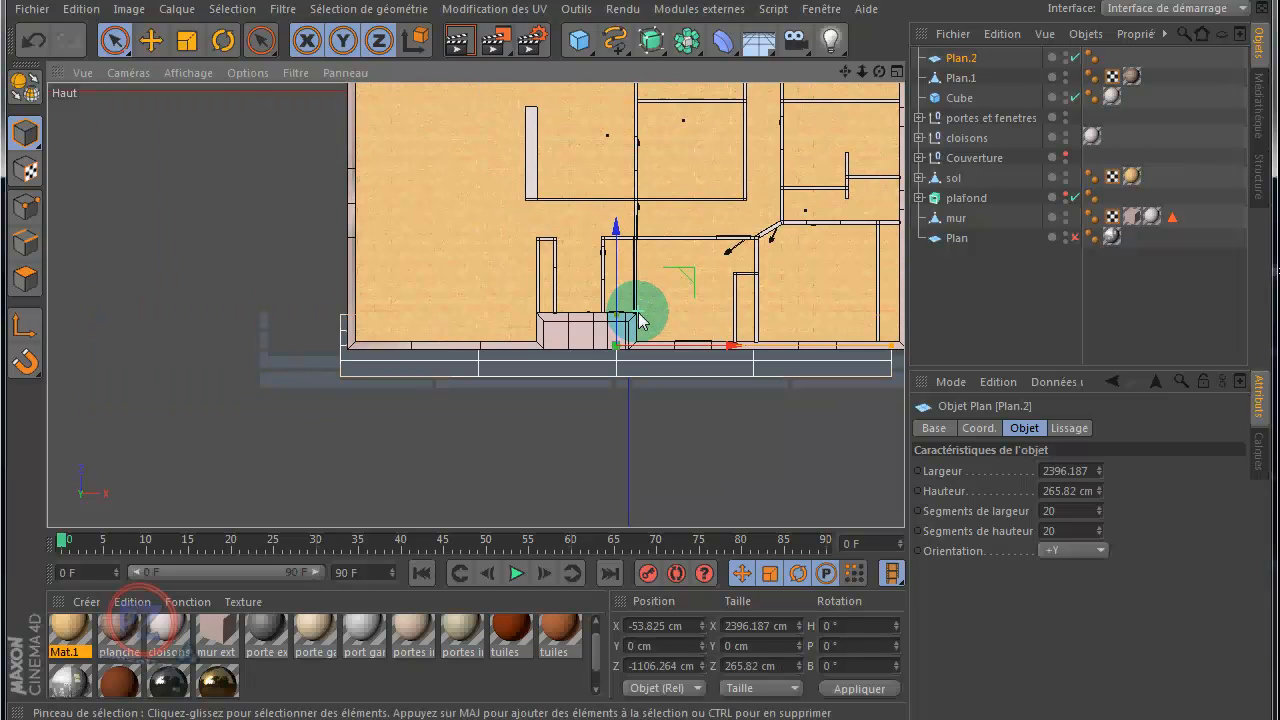
pyautogui.moveTo(843, 72); pyautogui.dragTo(587, 395)
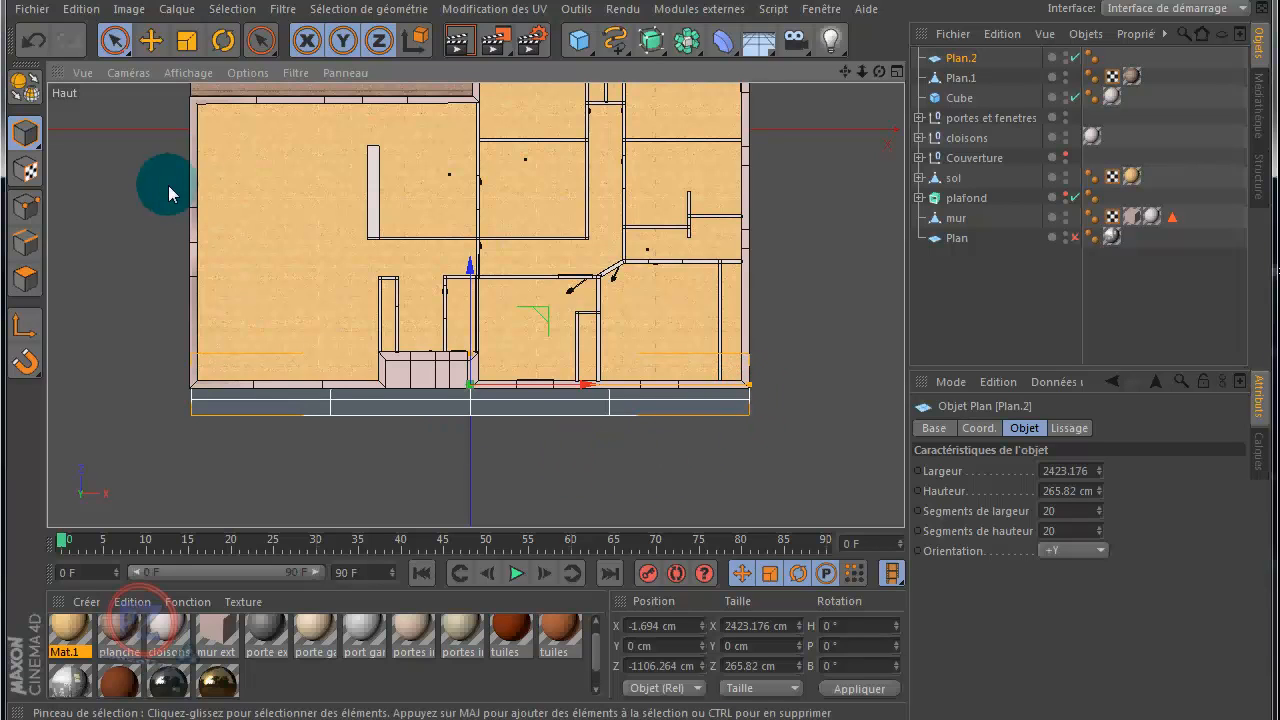
pyautogui.middleClick(141, 182)
pyautogui.middleClick(141, 188)
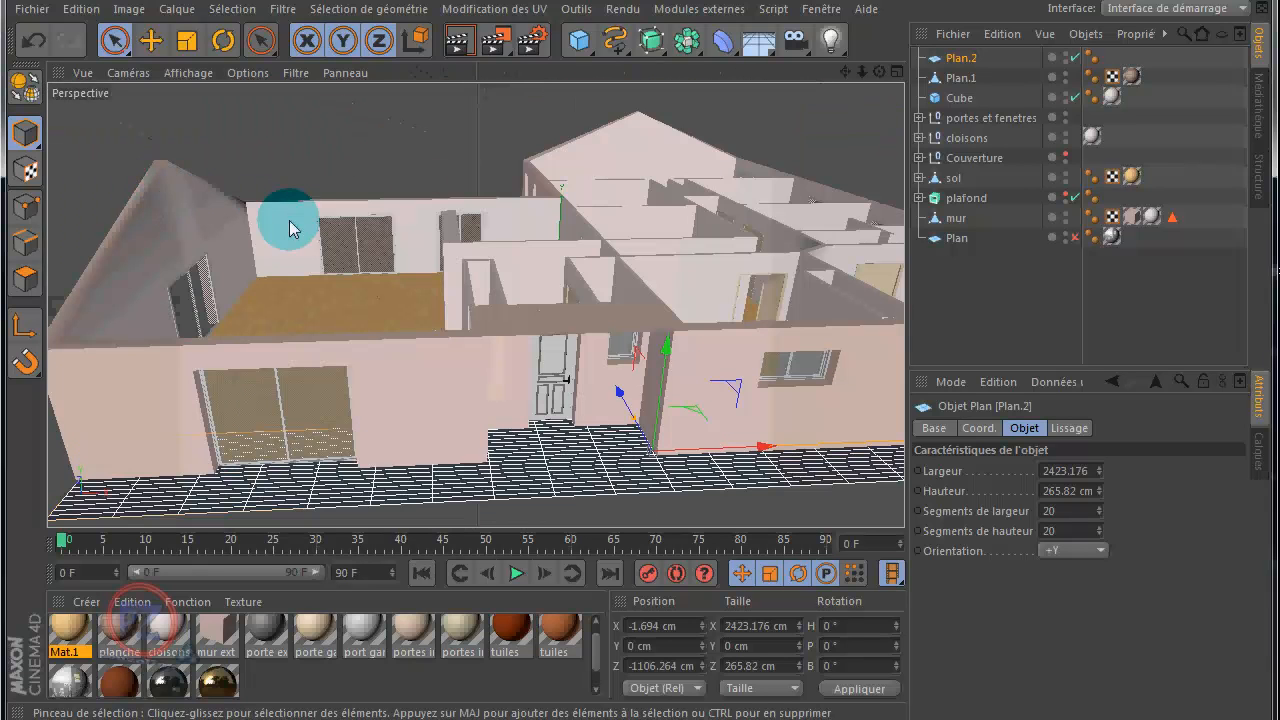
pyautogui.scroll(-3, 420, 236)
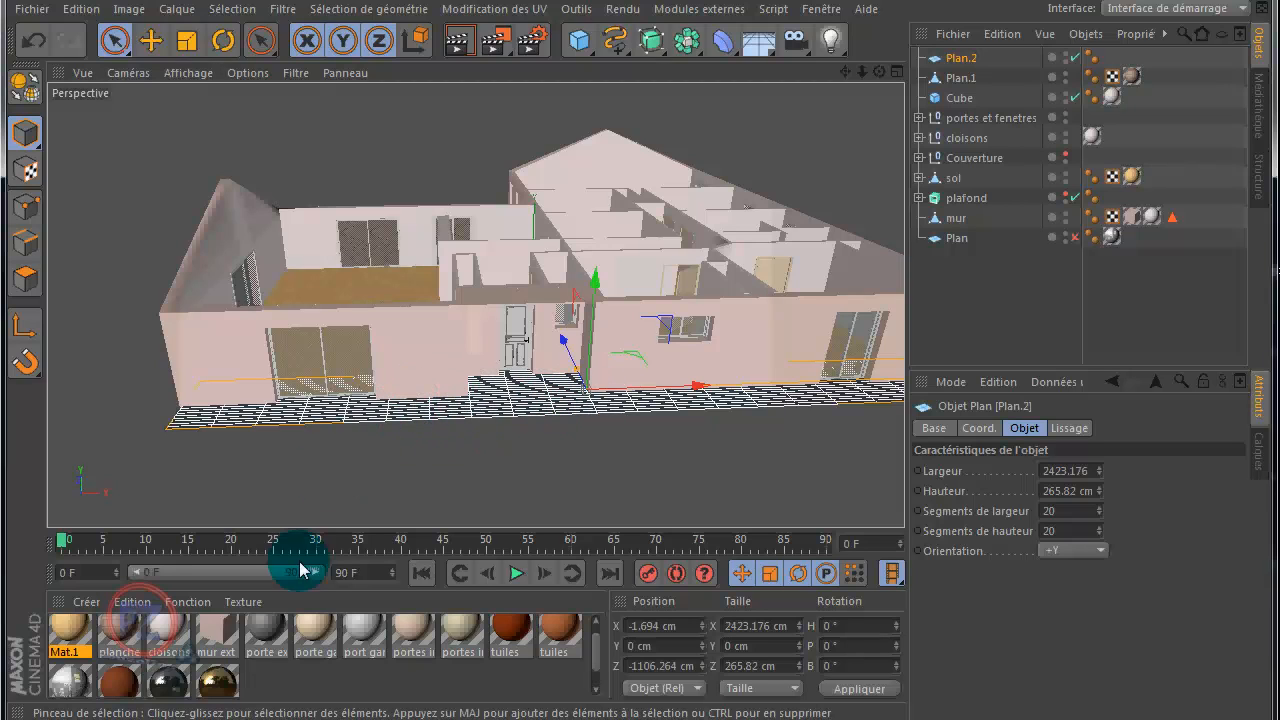
# Step: Create a new material and open the image file selection for its colour texture
pyautogui.doubleClick(278, 682)
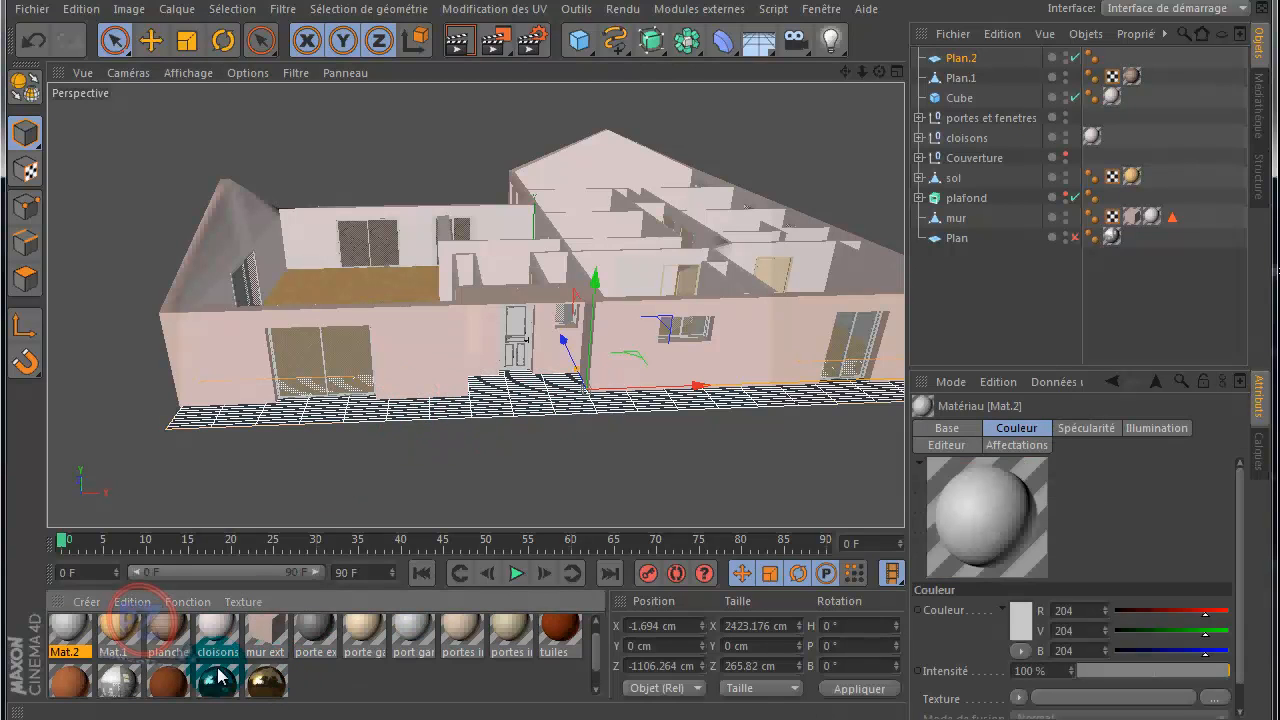
pyautogui.doubleClick(63, 636)
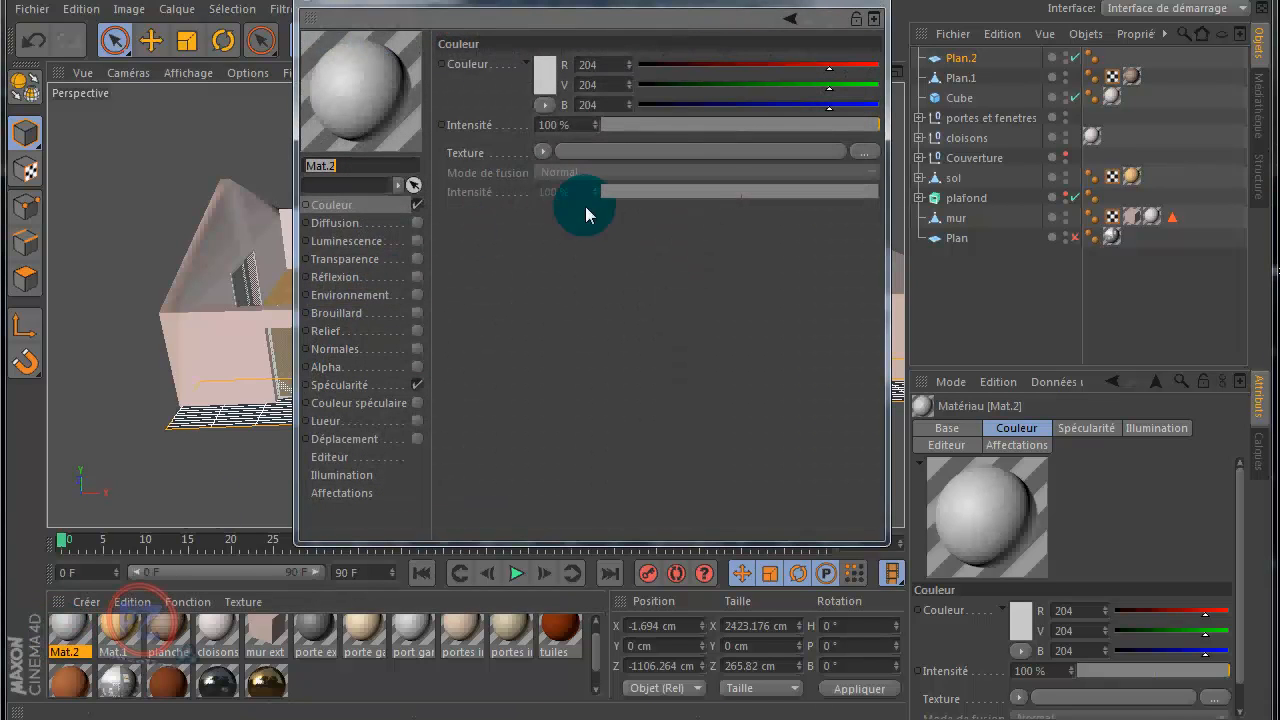
pyautogui.click(866, 152)
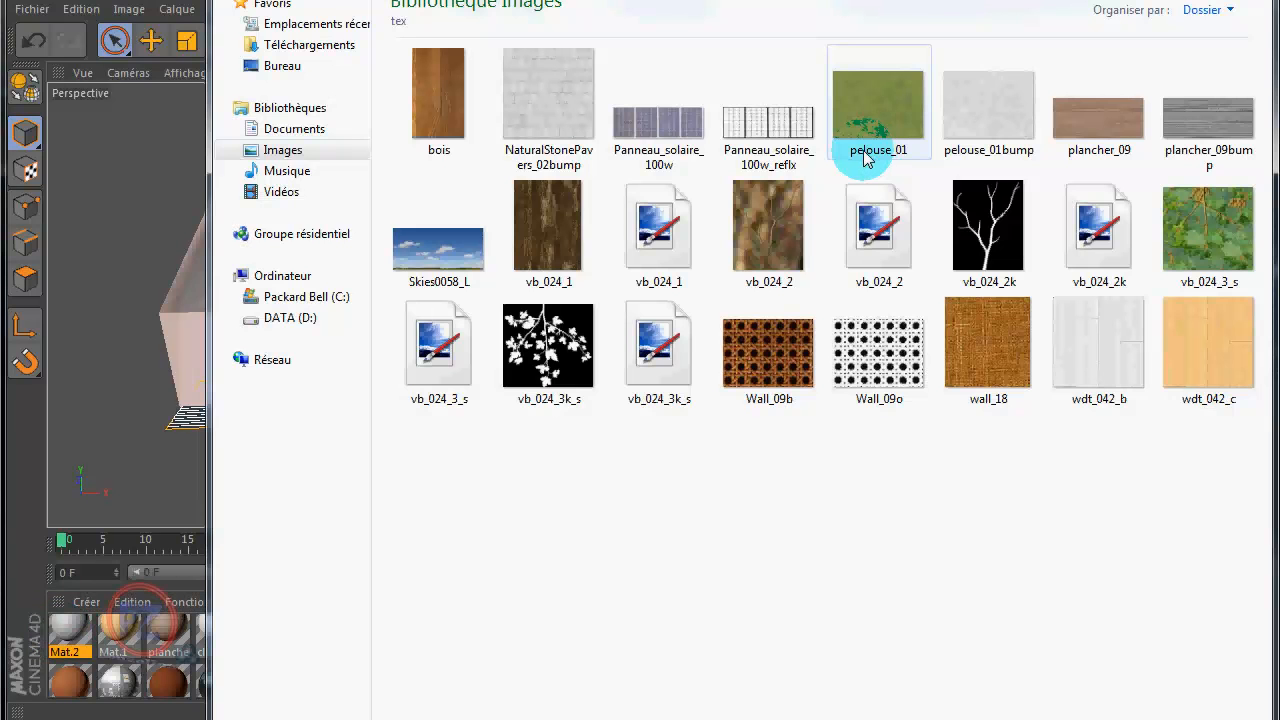
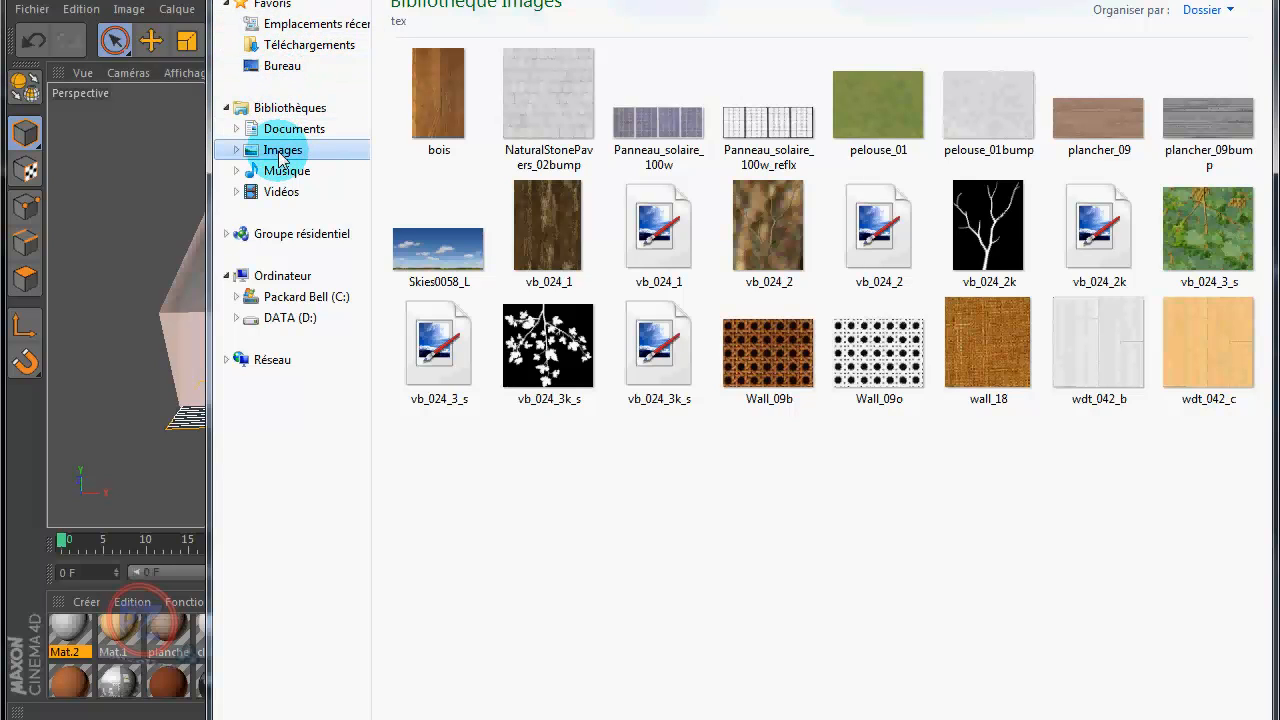
# Step: Browse from the Desktop (Bureau) through dossier graphisme and cinema 4D to the pierres texture folder
pyautogui.click(281, 66)
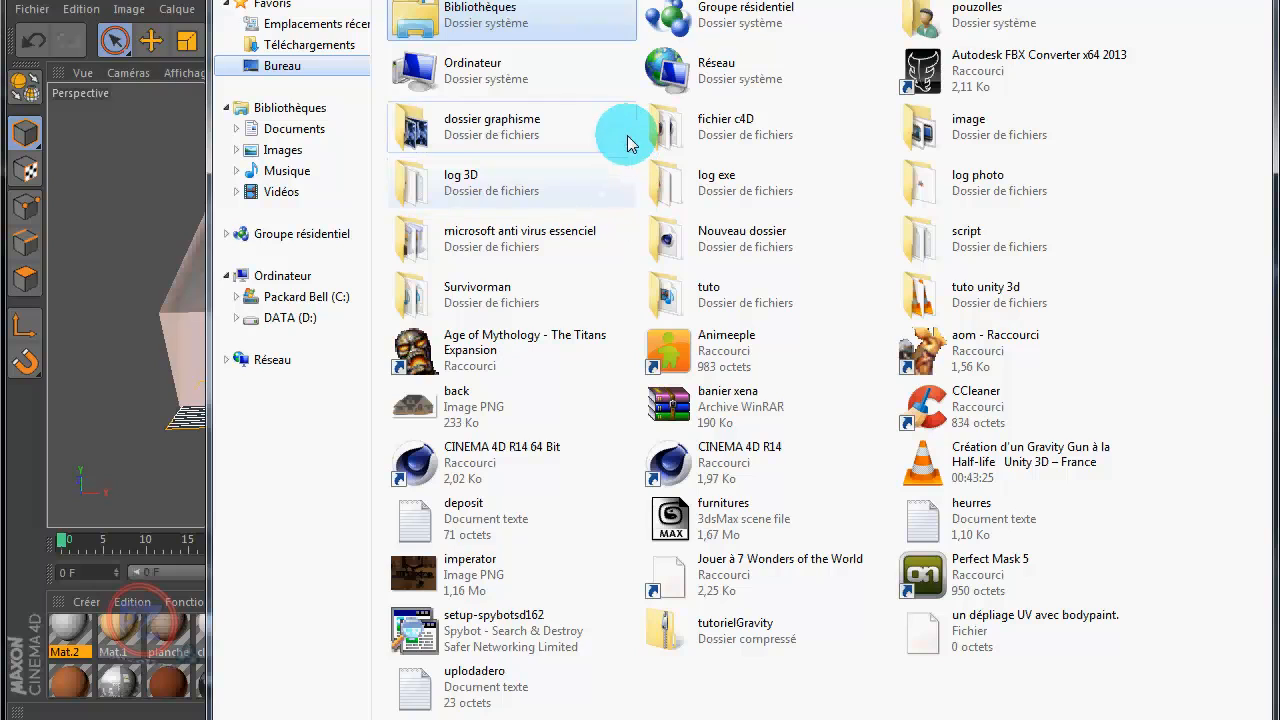
pyautogui.doubleClick(447, 112)
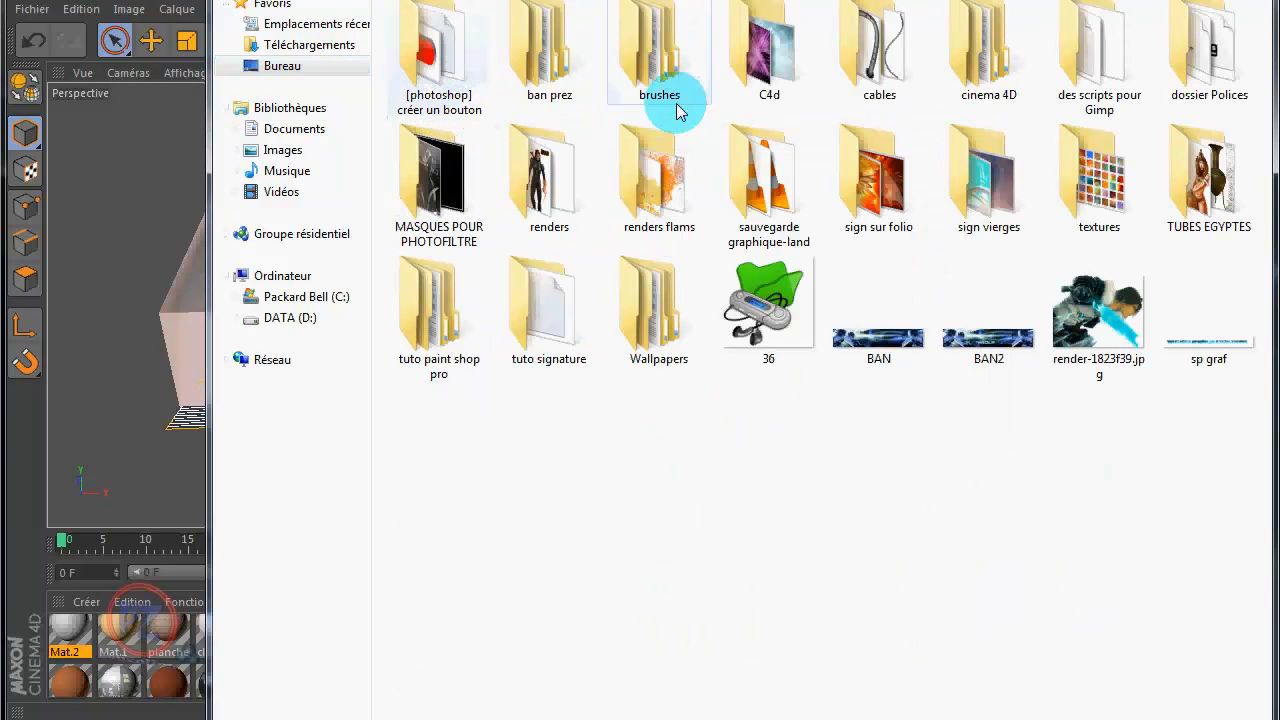
pyautogui.doubleClick(978, 55)
pyautogui.doubleClick(446, 88)
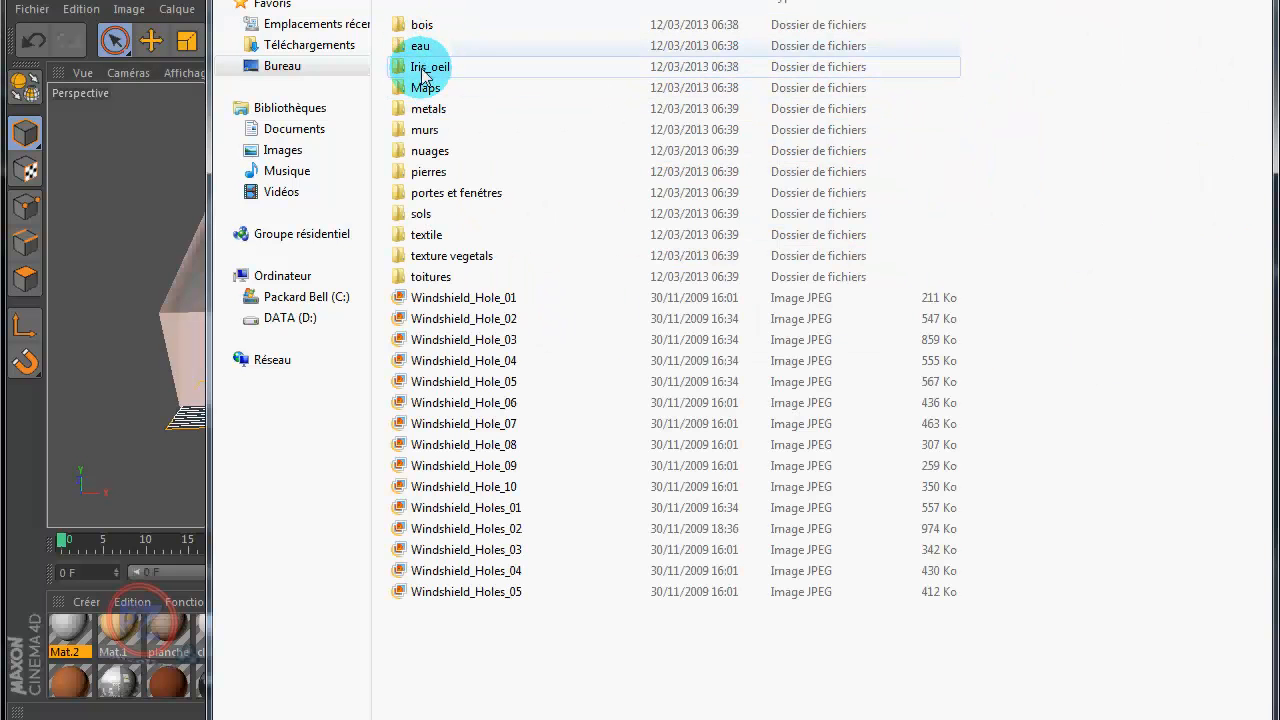
pyautogui.doubleClick(418, 216)
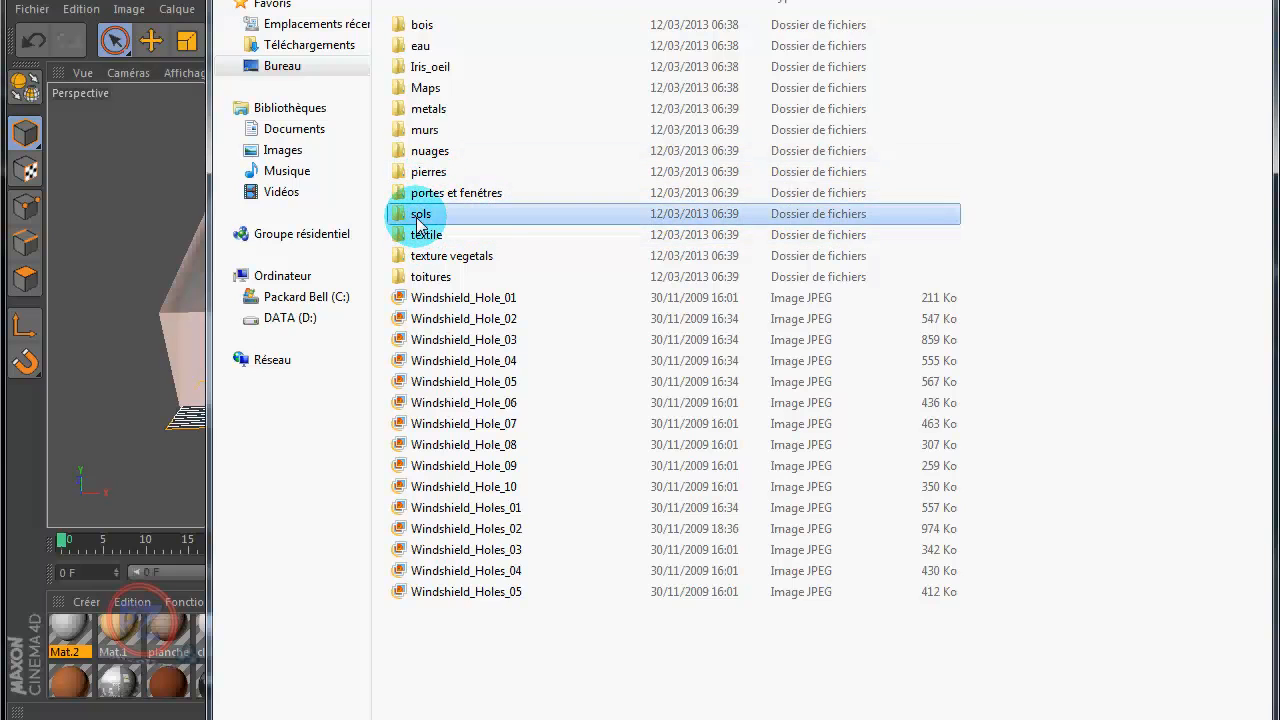
pyautogui.click(232, 0)
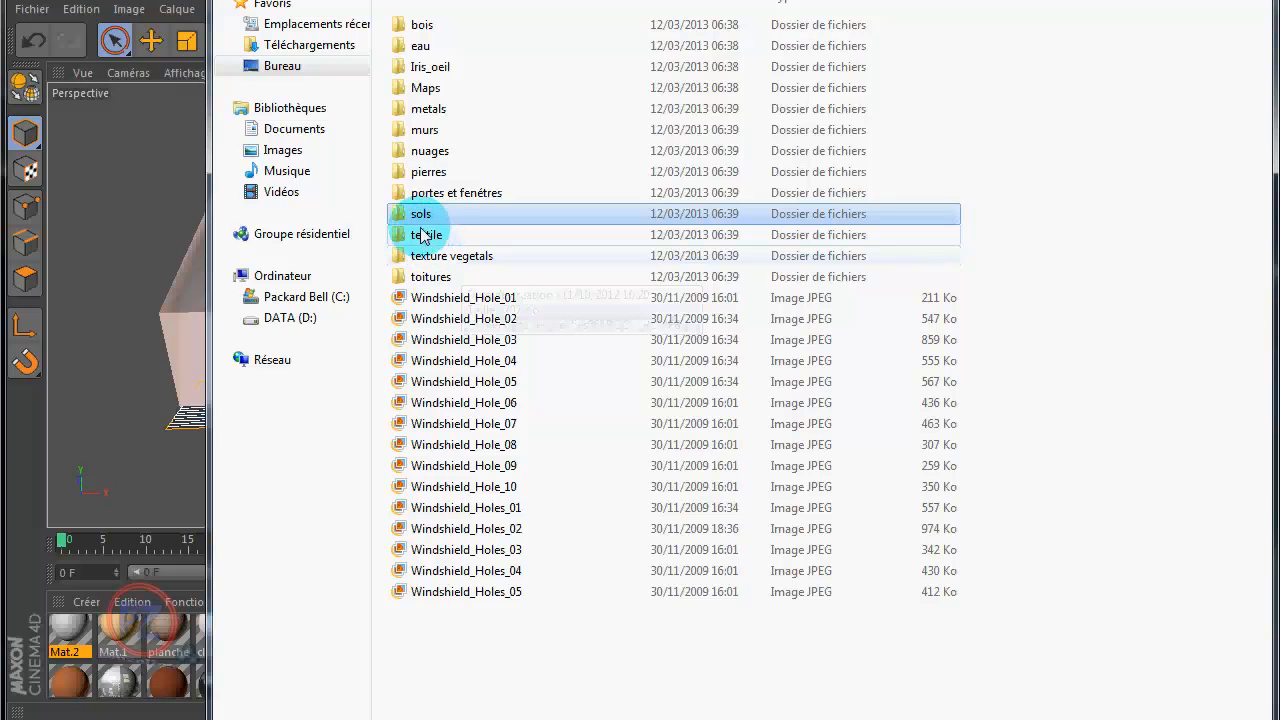
pyautogui.doubleClick(426, 176)
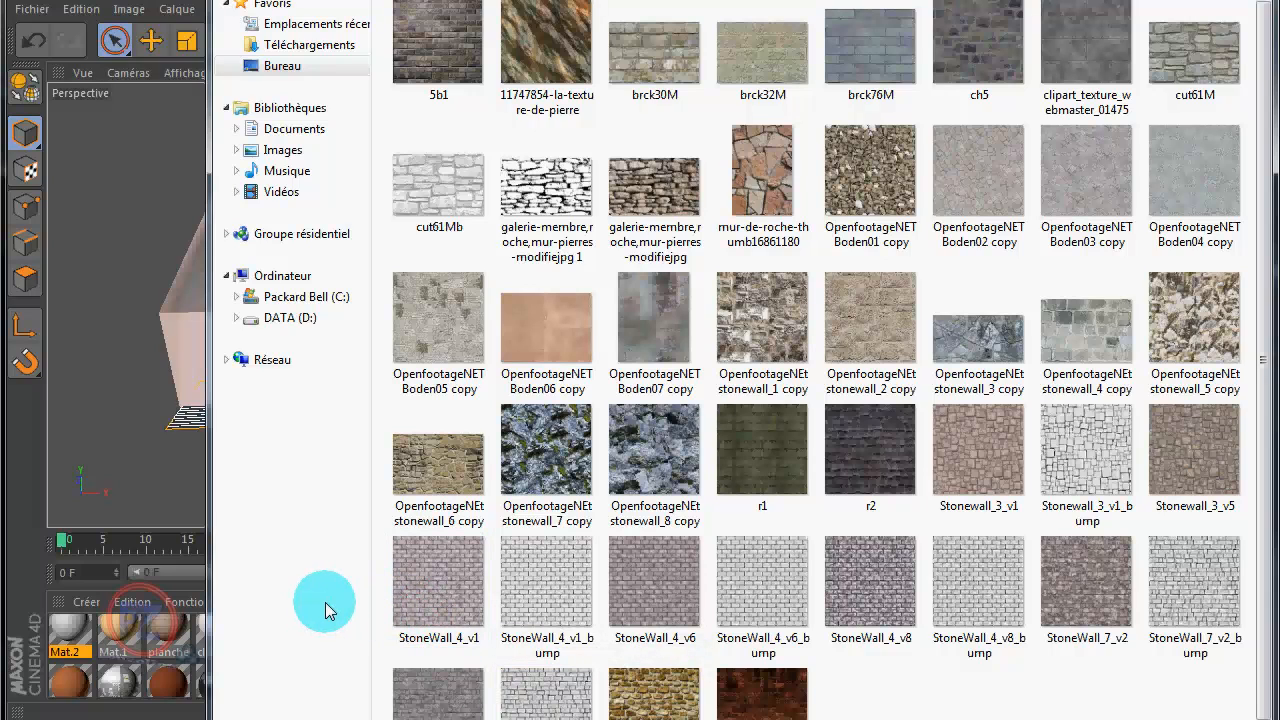
# Step: Load StoneWall_4_v1 as the material's colour texture, without copying the image into the project location
pyautogui.moveTo(417, 597)
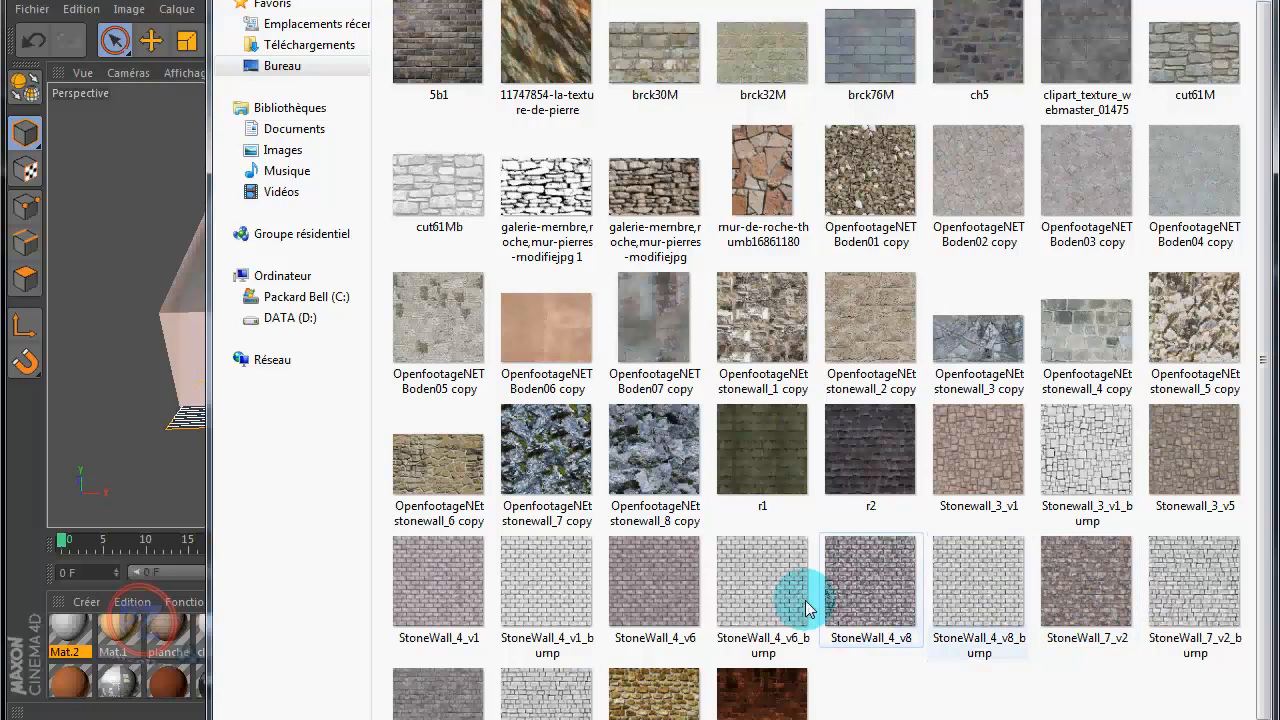
pyautogui.doubleClick(436, 586)
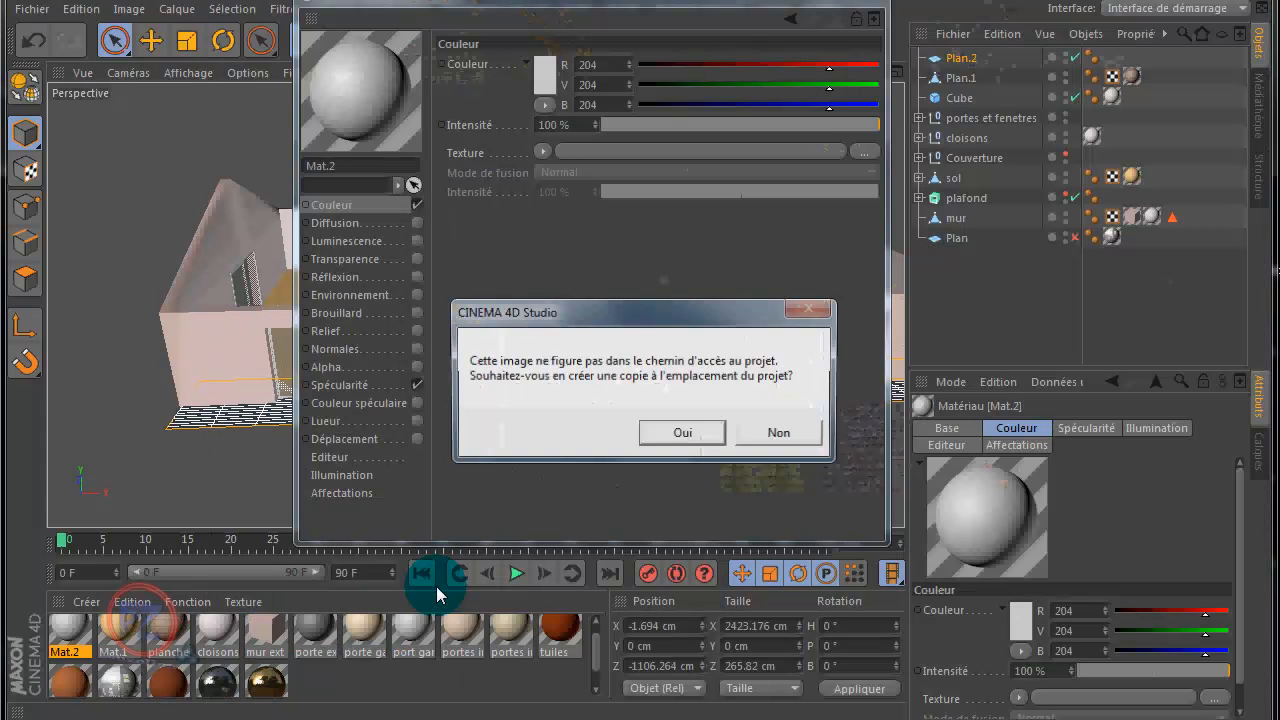
pyautogui.click(788, 433)
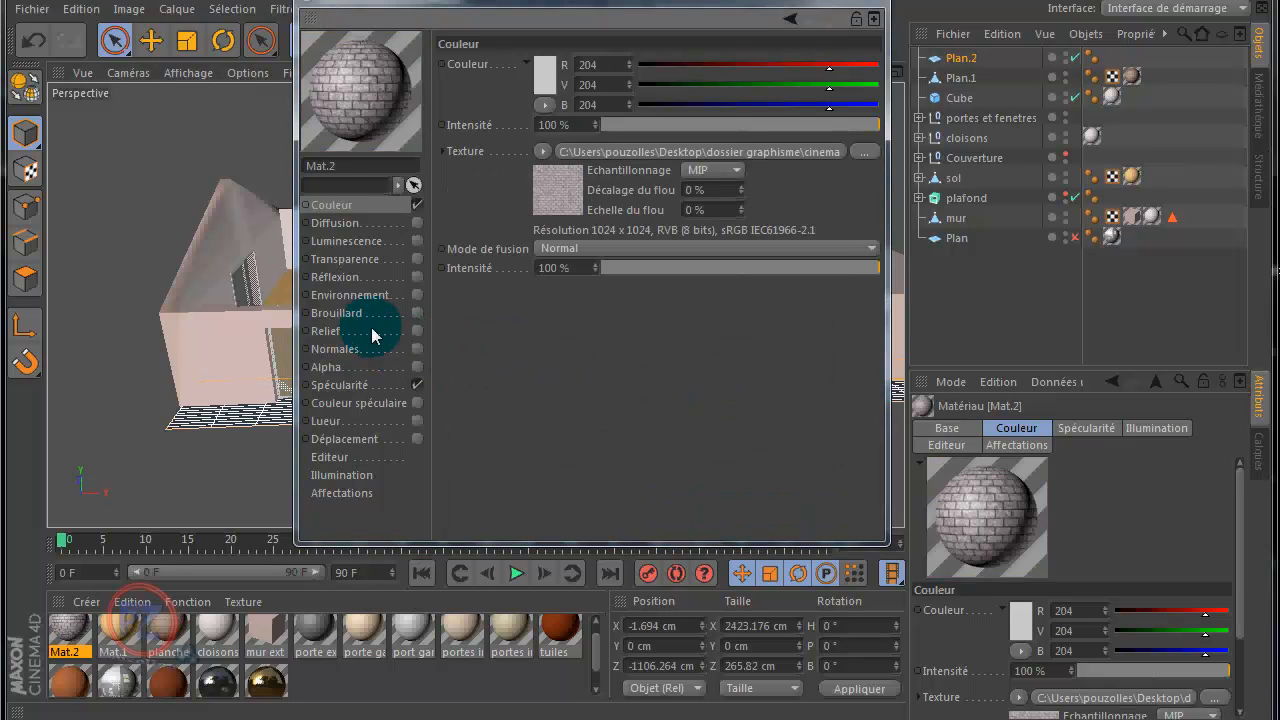
# Step: Enable the material's Relief channel and load StoneWall_4_v1_bump as its texture, without copying the image into the project location
pyautogui.click(417, 331)
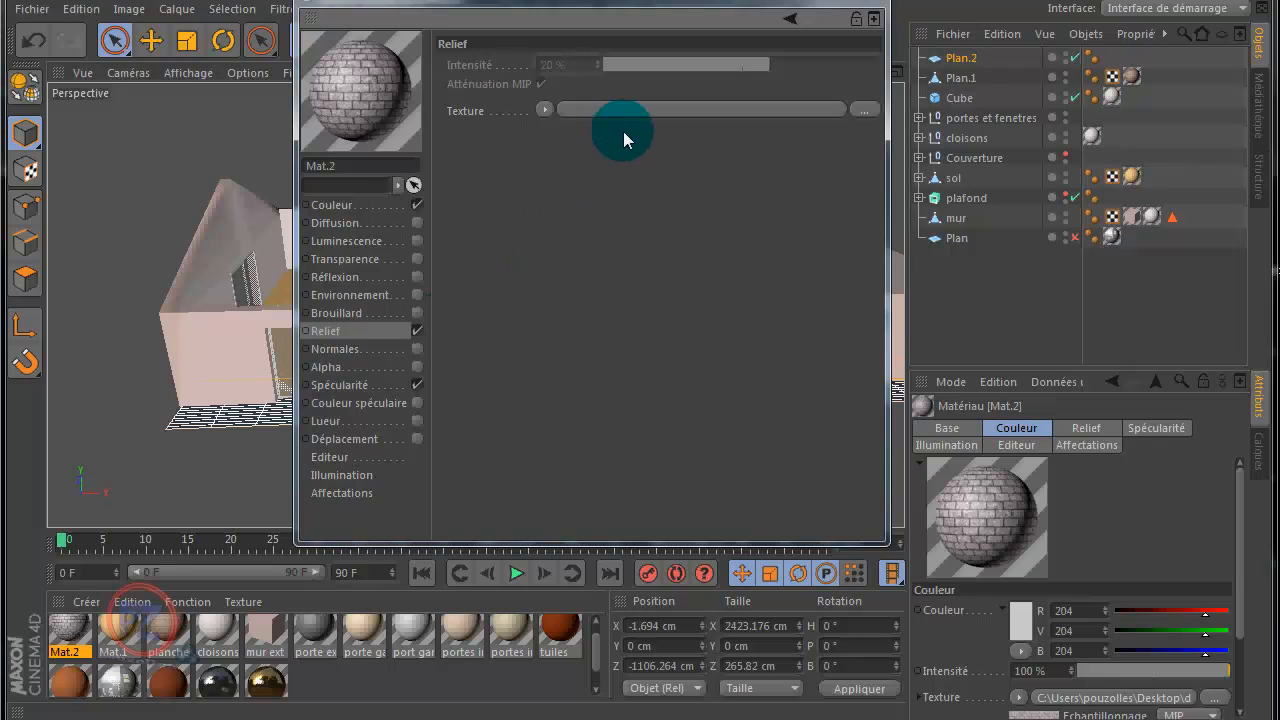
pyautogui.click(867, 107)
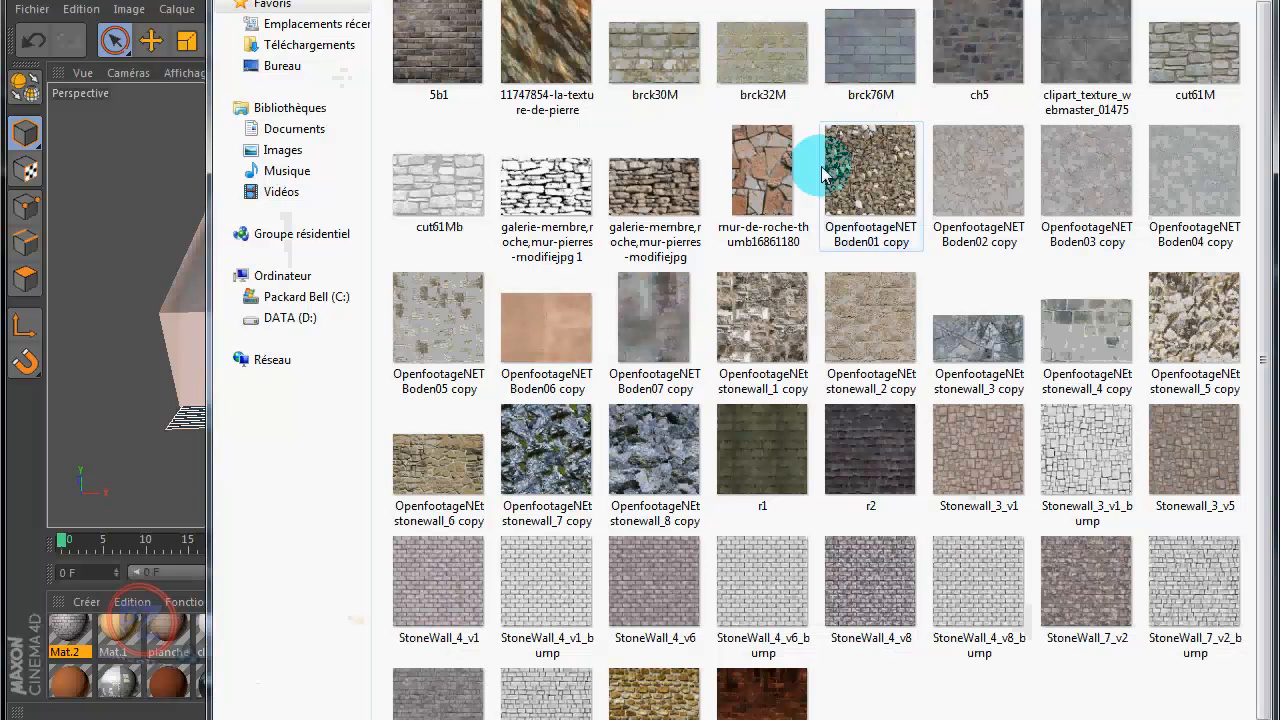
pyautogui.doubleClick(531, 596)
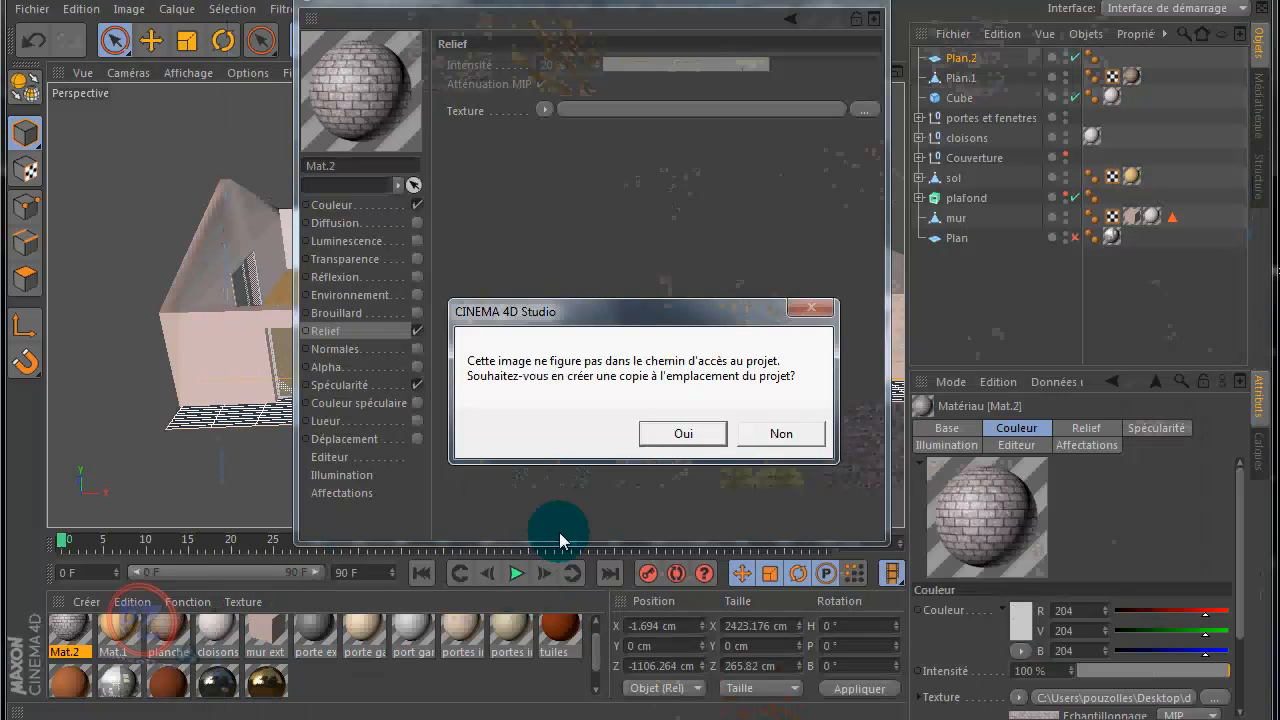
pyautogui.click(781, 433)
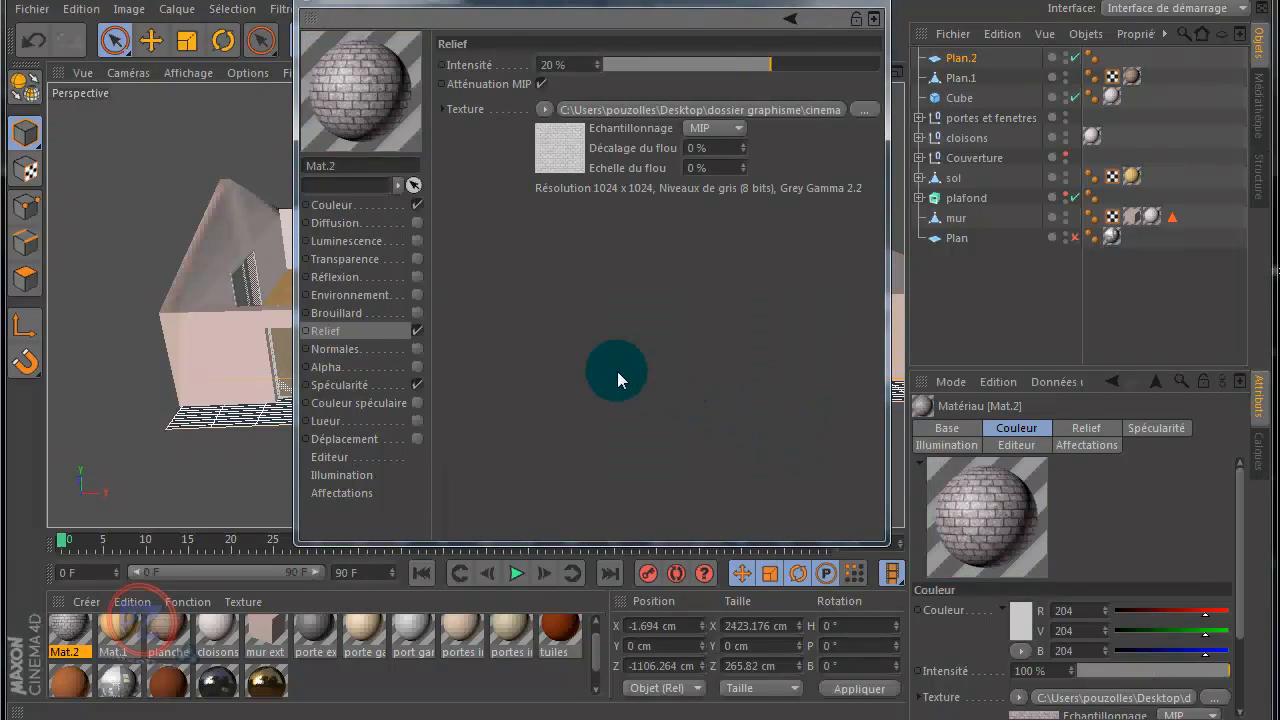
# Step: Set the material's specularity to 92% width and 5% height, and close the material editor
pyautogui.click(340, 385)
pyautogui.click(613, 167)
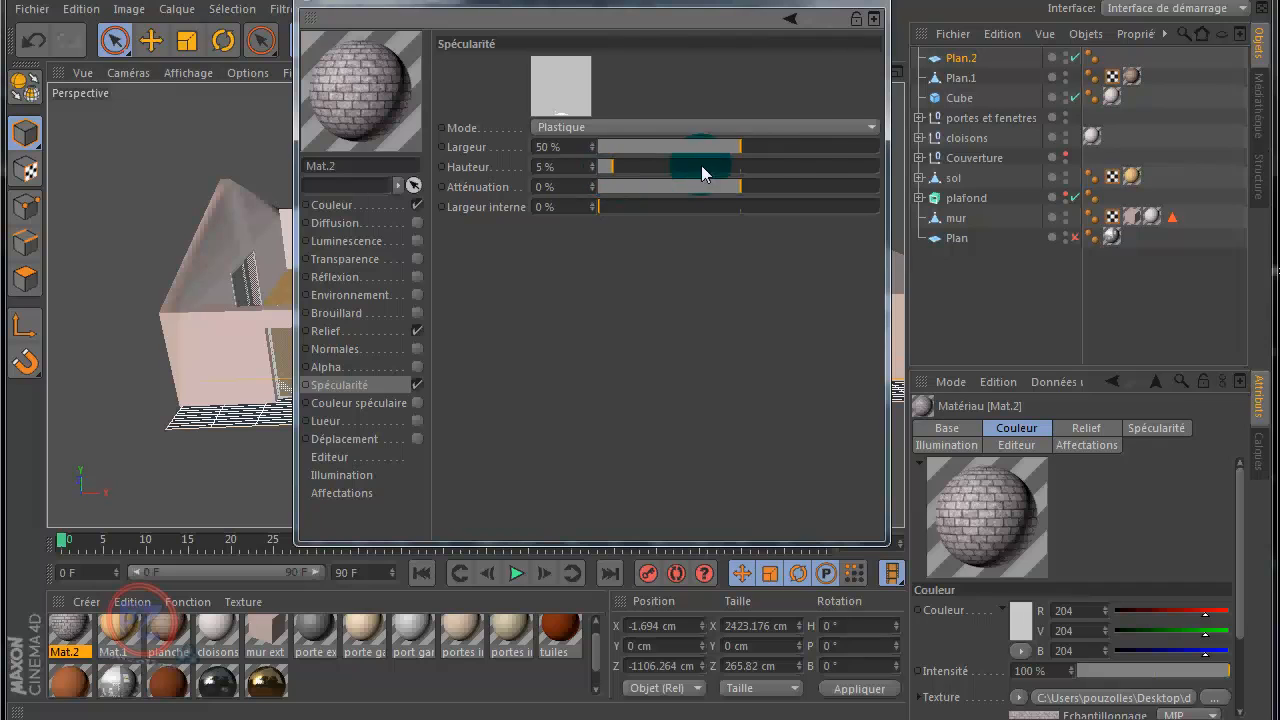
pyautogui.click(876, 4)
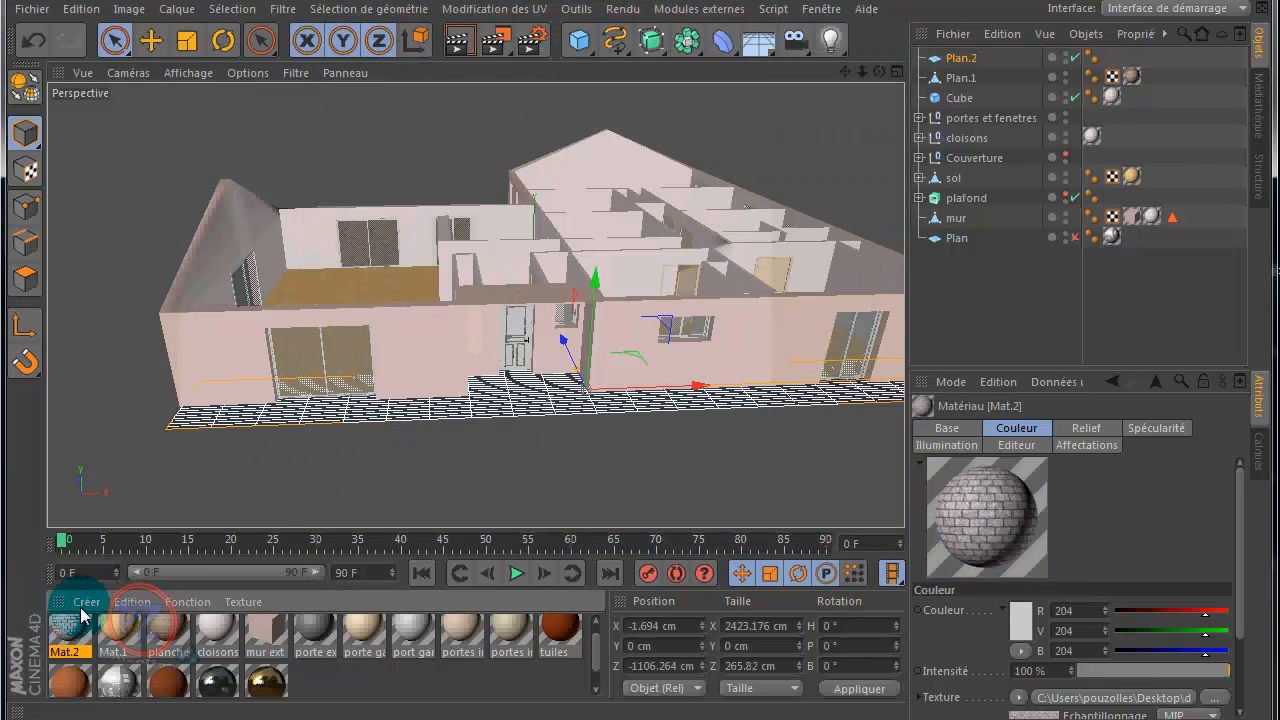
# Step: Apply the stone material Mat.2 to the front plane Plan.2 and reduce the plane to 1 width segment and 1 height segment
pyautogui.moveTo(67, 630); pyautogui.dragTo(306, 416)
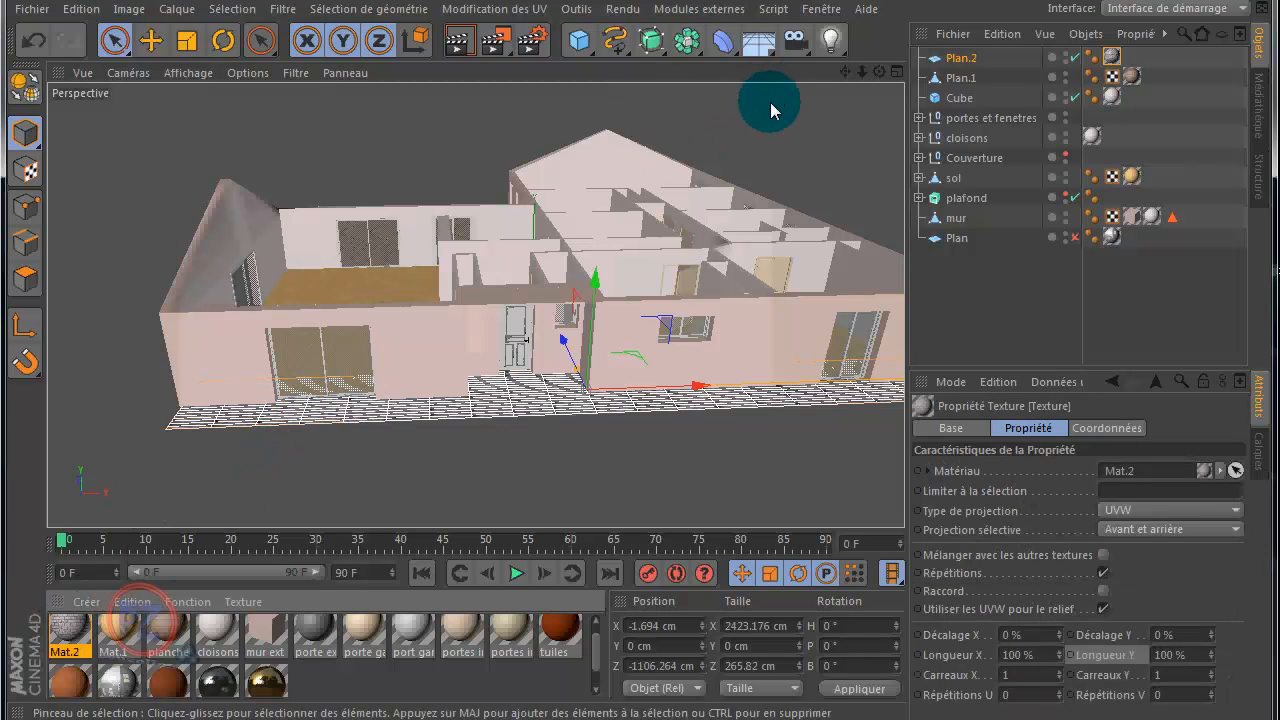
pyautogui.click(961, 57)
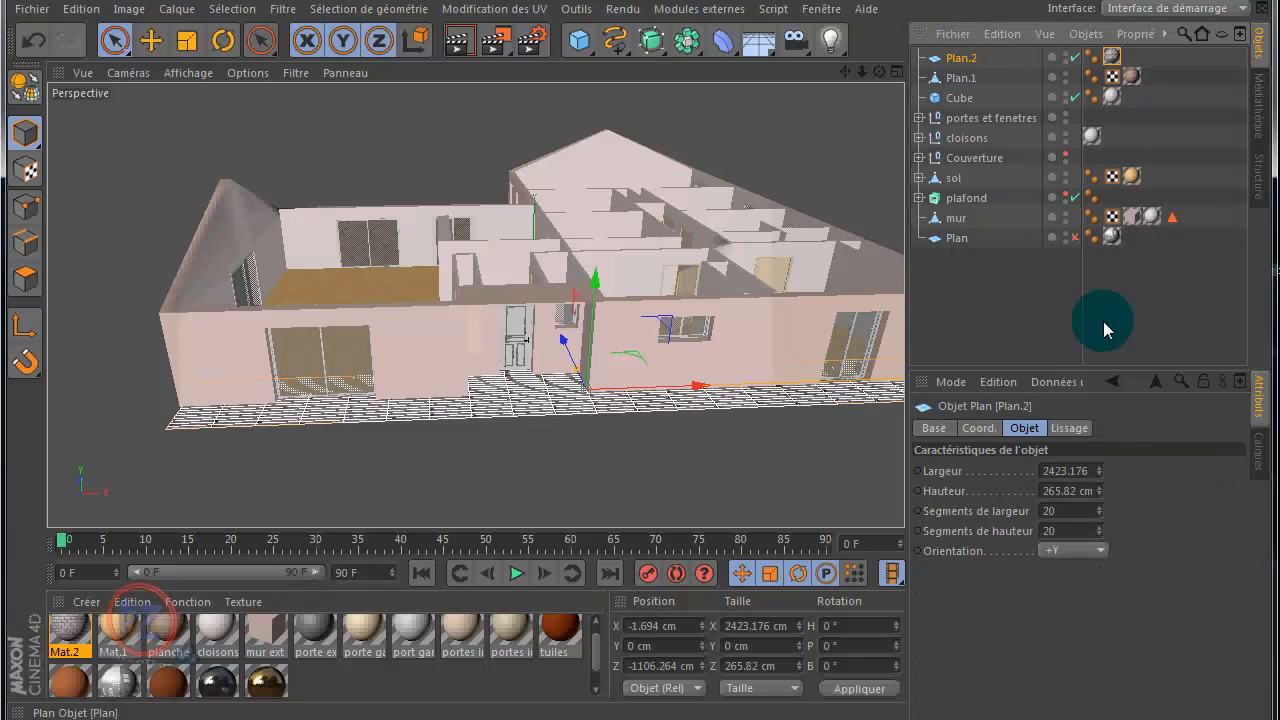
pyautogui.click(1065, 511)
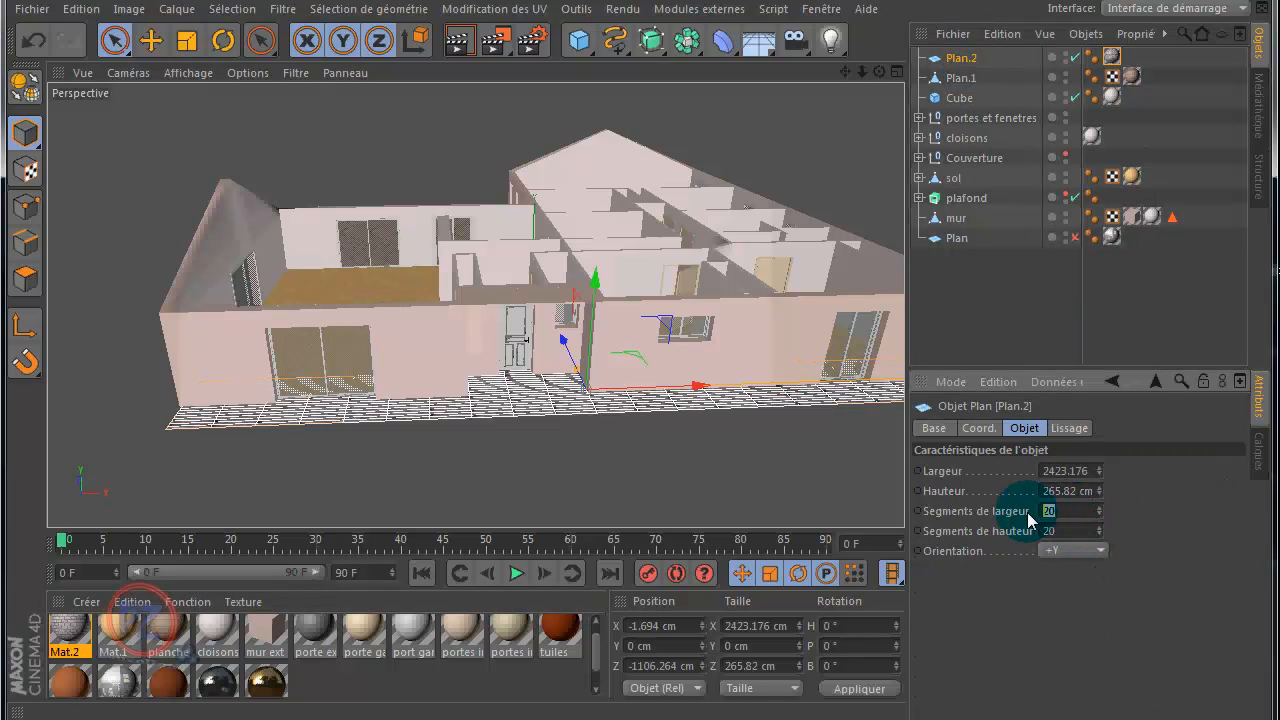
pyautogui.write('1')
pyautogui.click(1048, 531)
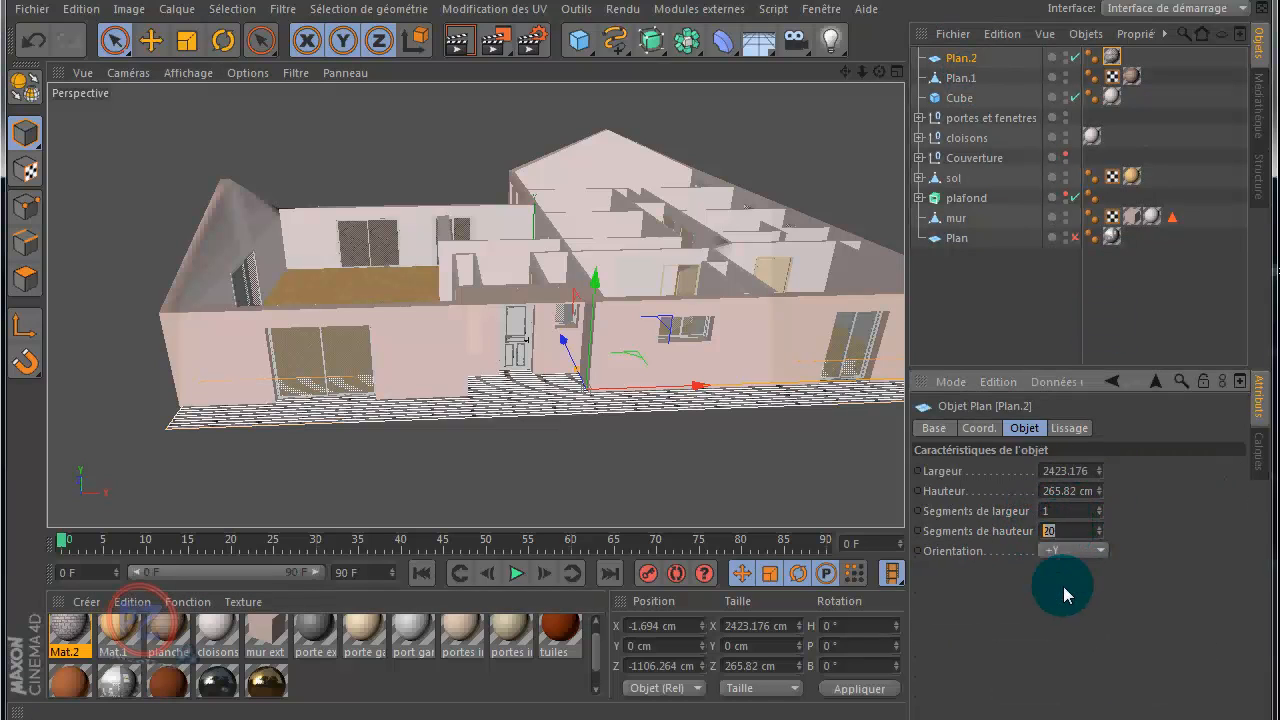
pyautogui.write('1')
pyautogui.press('Return')
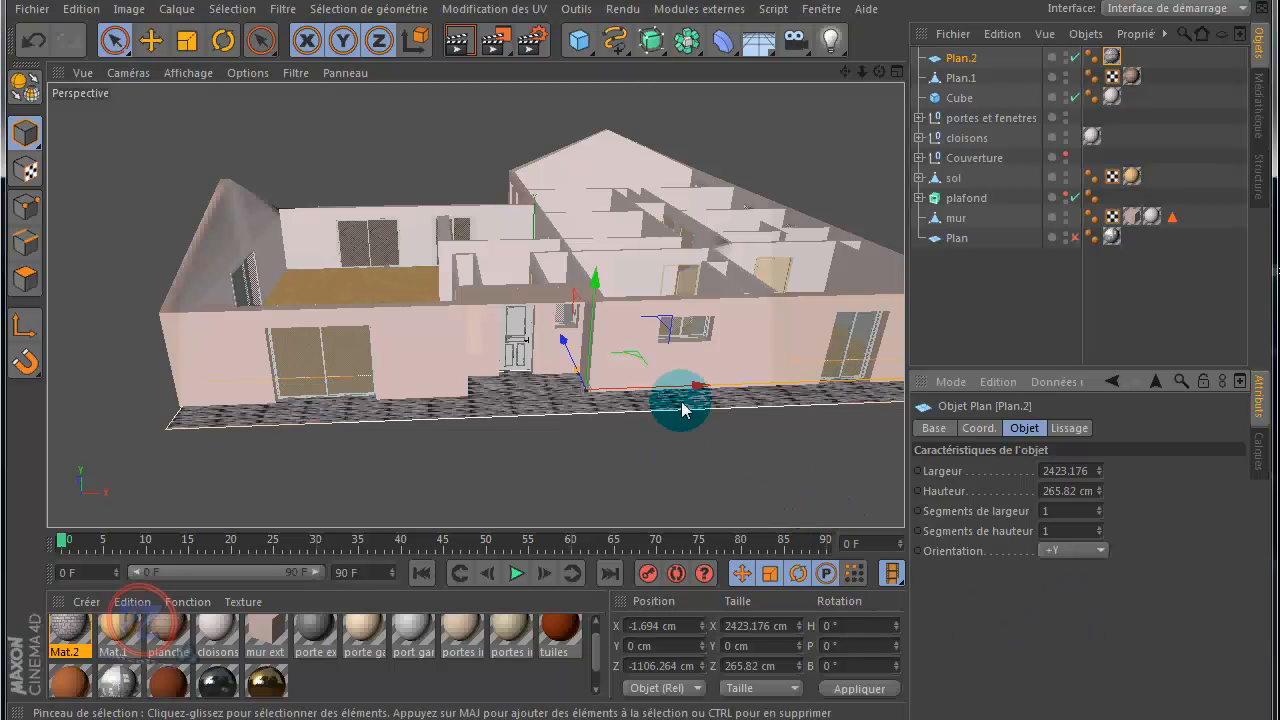
# Step: Change the projection type of Plan.2's stone texture to Cubique
pyautogui.moveTo(878, 71); pyautogui.dragTo(643, 361)
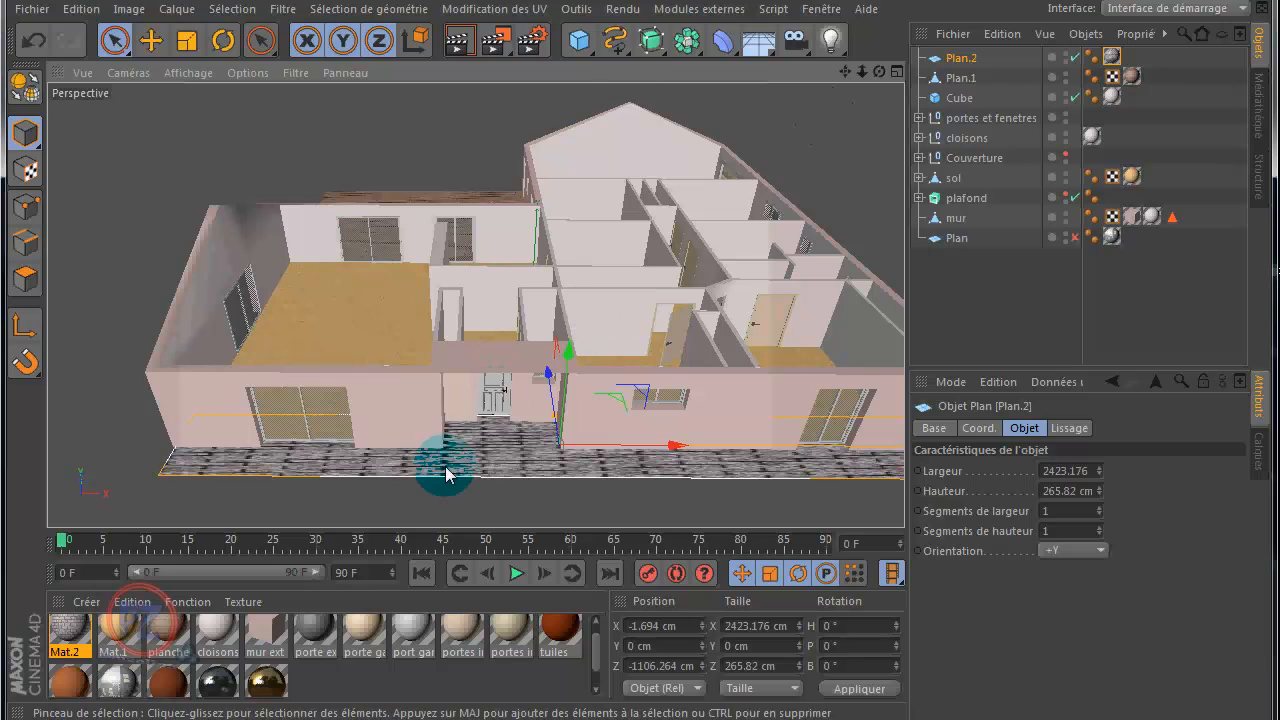
pyautogui.scroll(3, 471, 462)
pyautogui.scroll(6, 470, 456)
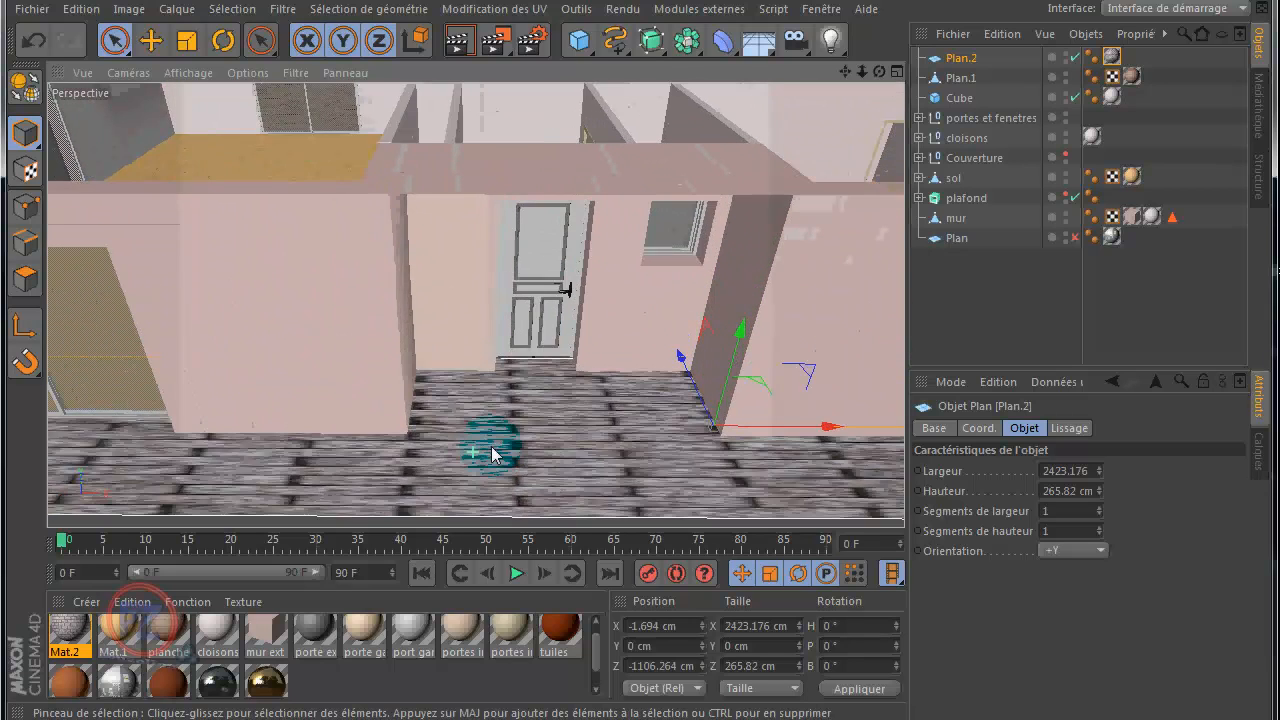
pyautogui.scroll(8, 493, 445)
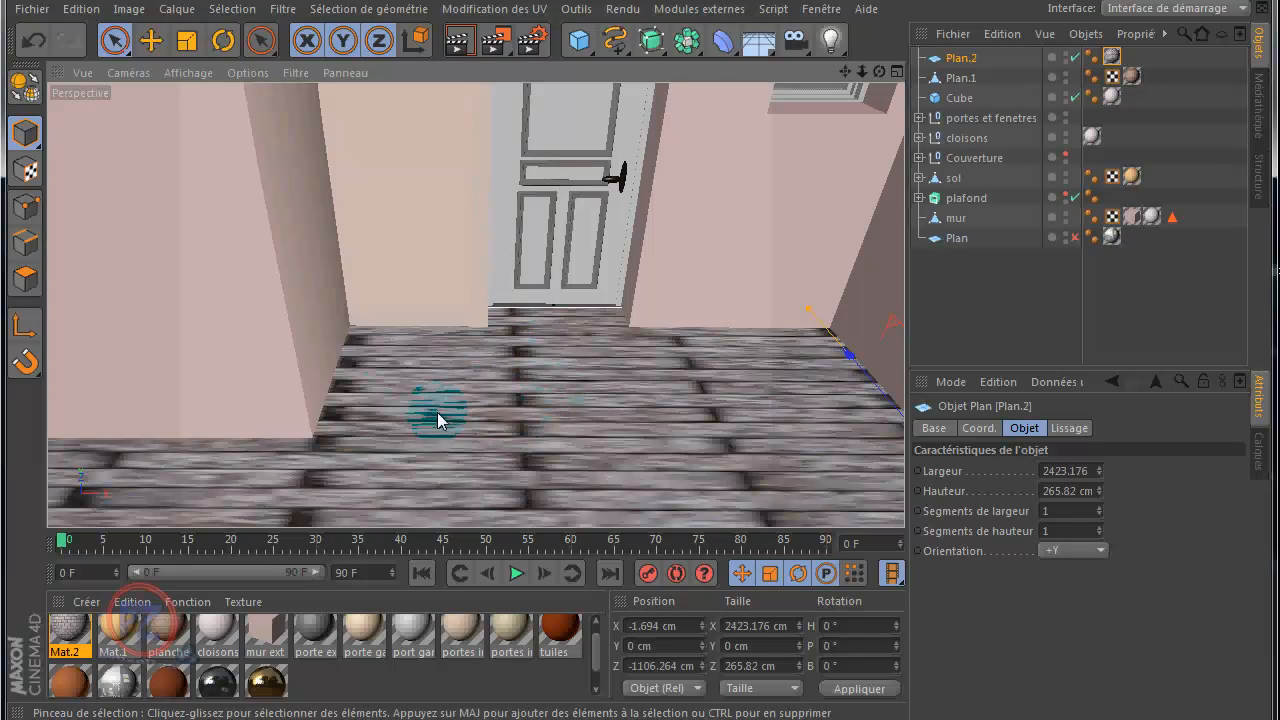
pyautogui.click(1113, 60)
pyautogui.click(1142, 511)
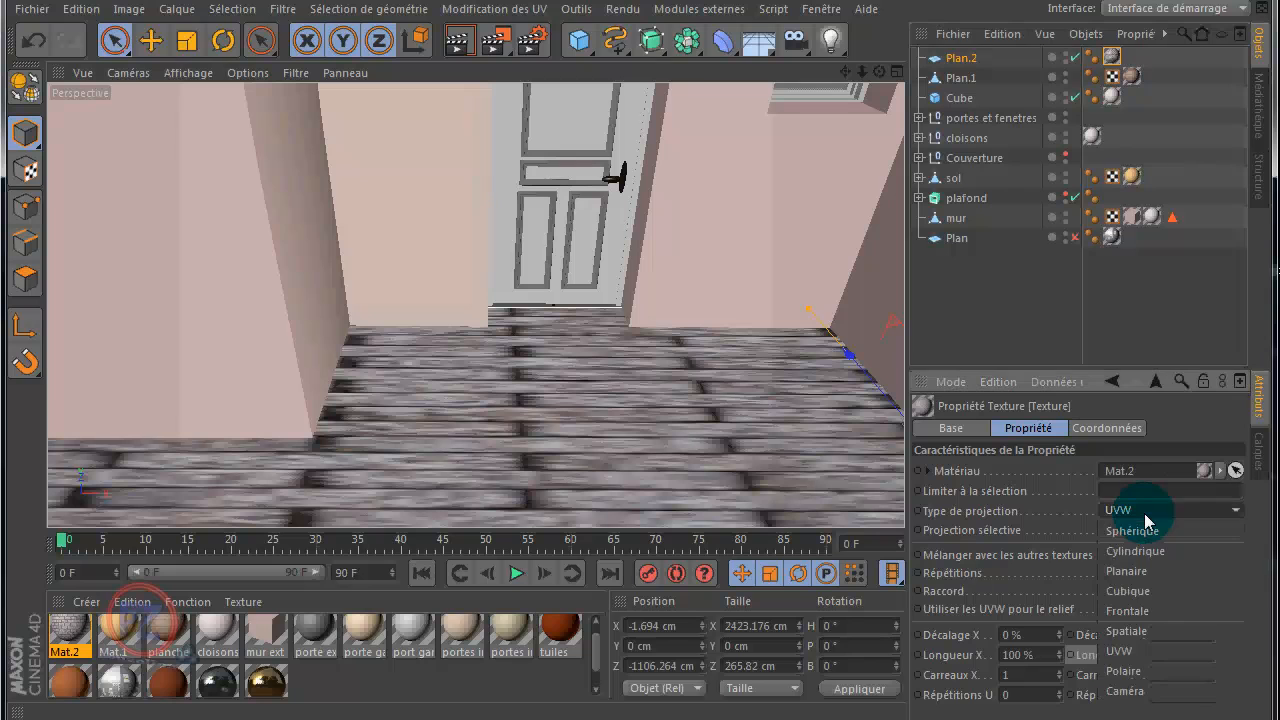
pyautogui.click(1135, 590)
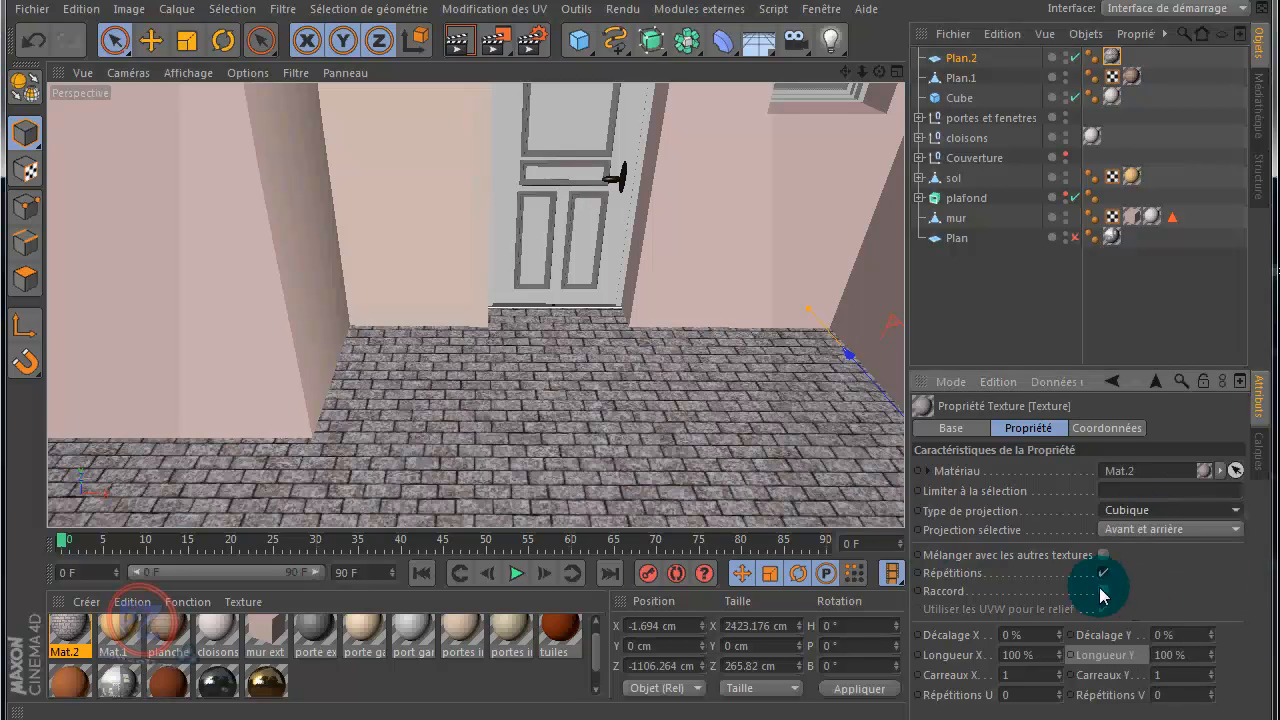
# Step: Examine the stone paving's scale and pattern near the front door and along the whole house front
pyautogui.scroll(-6, 687, 435)
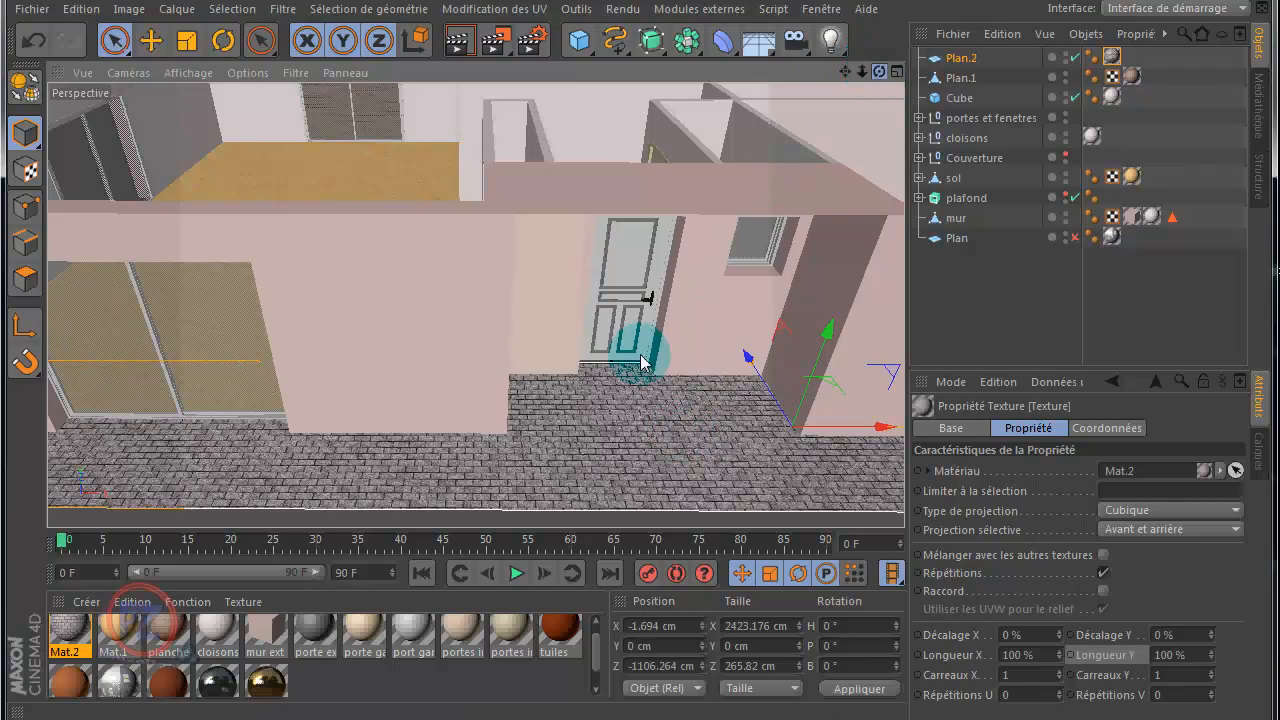
pyautogui.moveTo(643, 349)
pyautogui.keyDown('alt'); pyautogui.mouseDown()
pyautogui.moveTo(640, 365)
pyautogui.moveTo(651, 360)
pyautogui.moveTo(640, 360)
pyautogui.mouseUp(); pyautogui.keyUp('alt')
pyautogui.scroll(3, 574, 437)
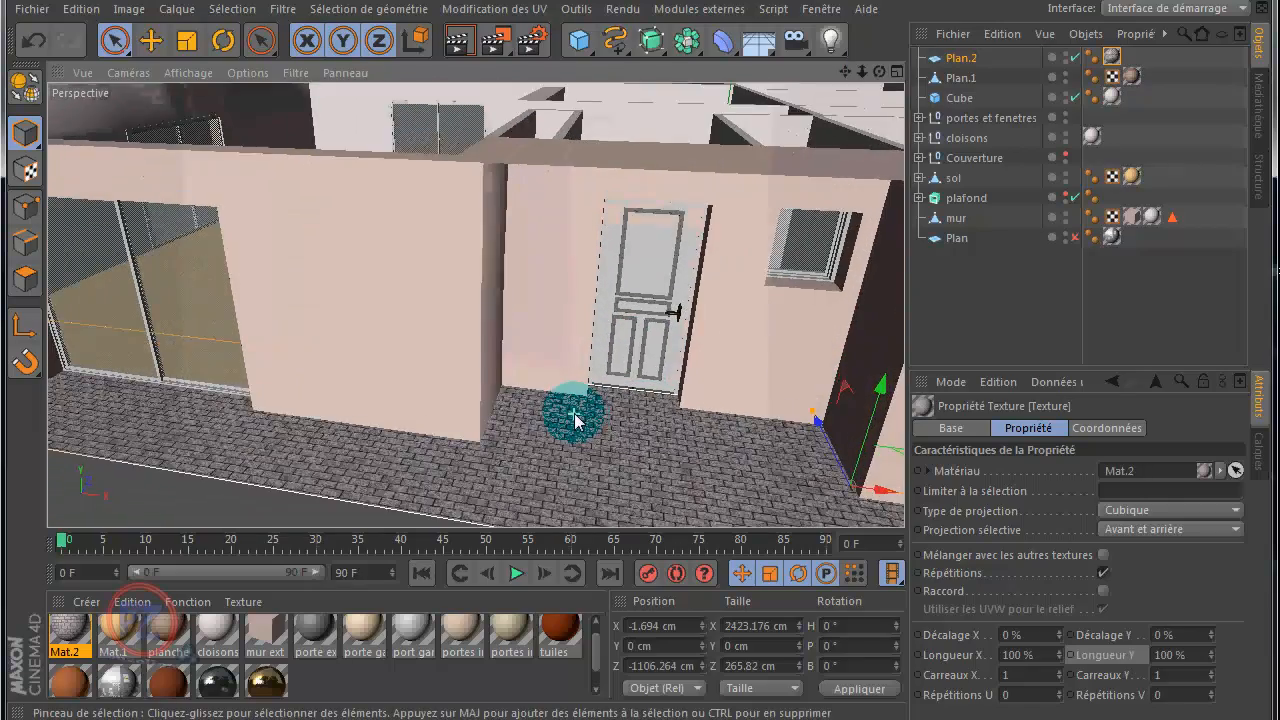
pyautogui.scroll(6, 556, 465)
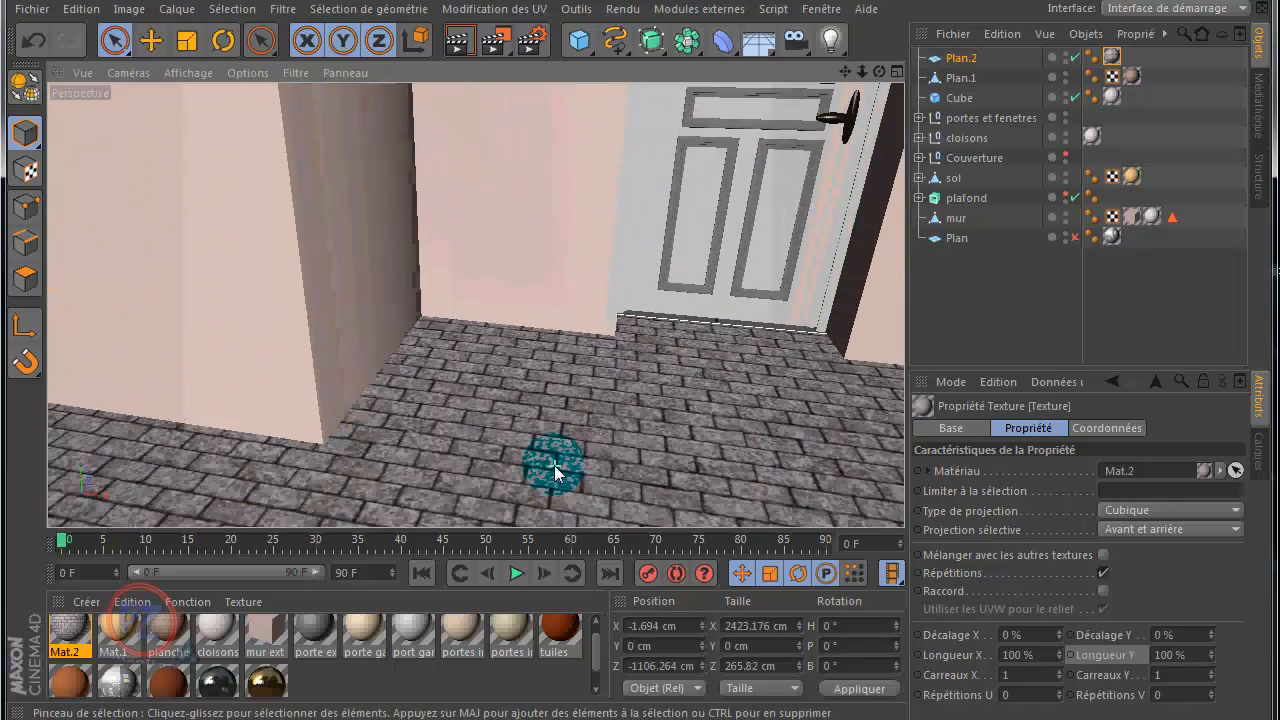
pyautogui.scroll(2, 554, 462)
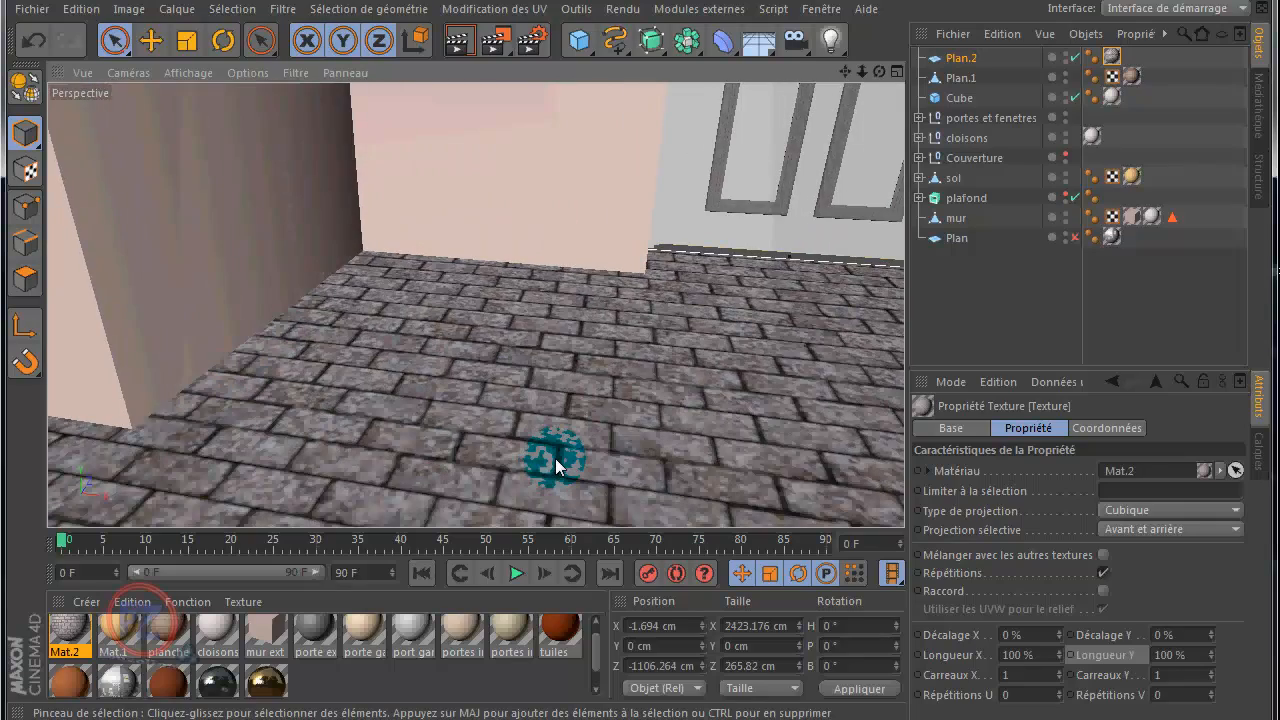
pyautogui.scroll(2, 554, 460)
pyautogui.scroll(-8, 555, 460)
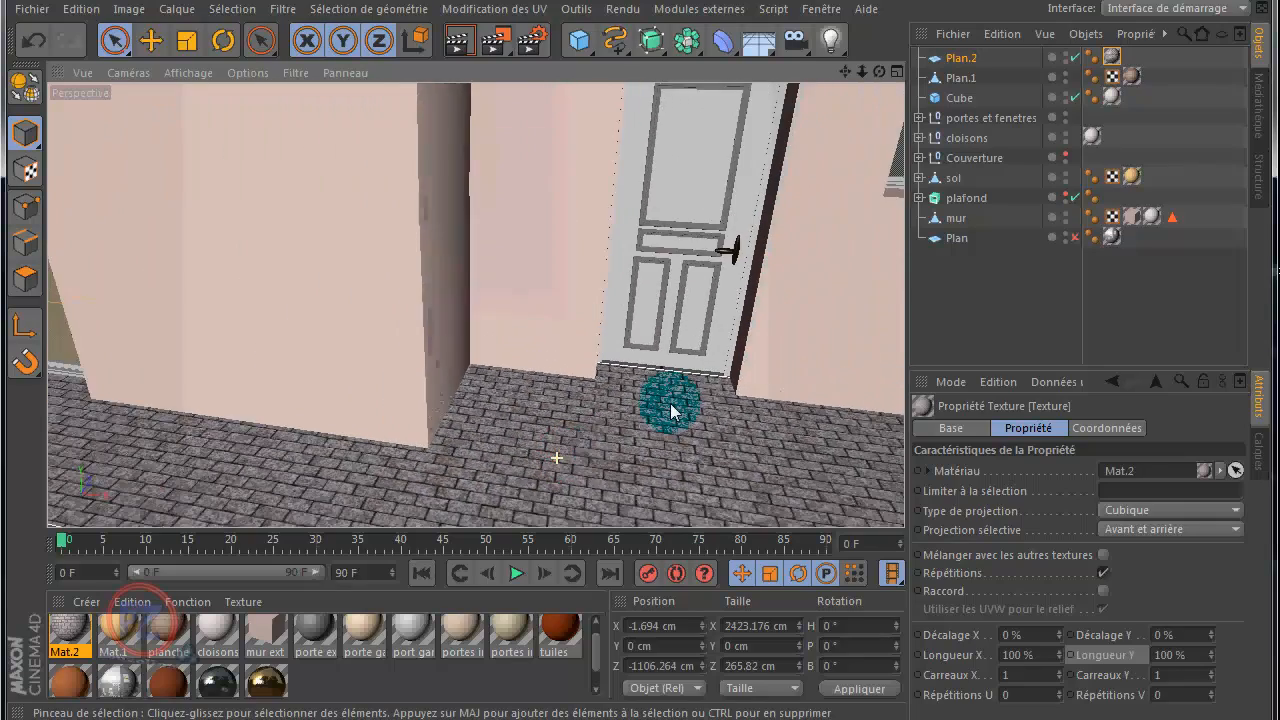
pyautogui.scroll(-5, 676, 410)
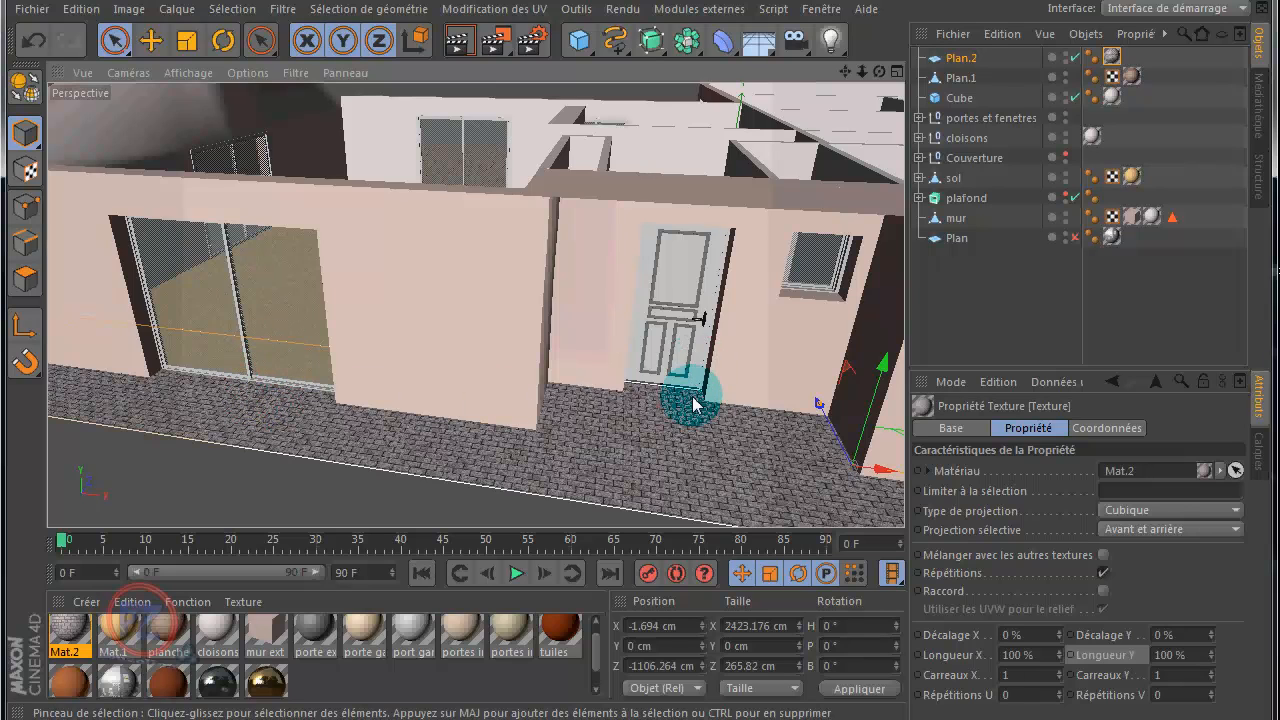
pyautogui.scroll(-3, 686, 398)
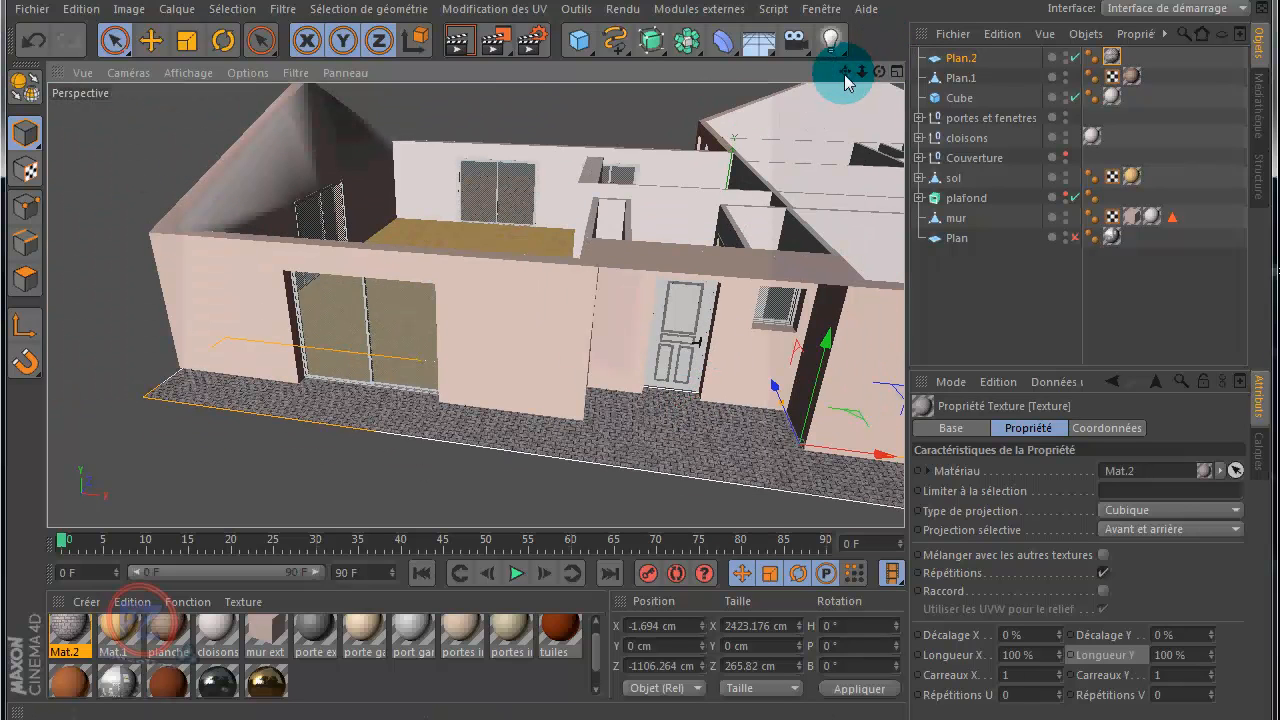
pyautogui.moveTo(843, 78); pyautogui.dragTo(632, 357)
pyautogui.scroll(-3, 794, 230)
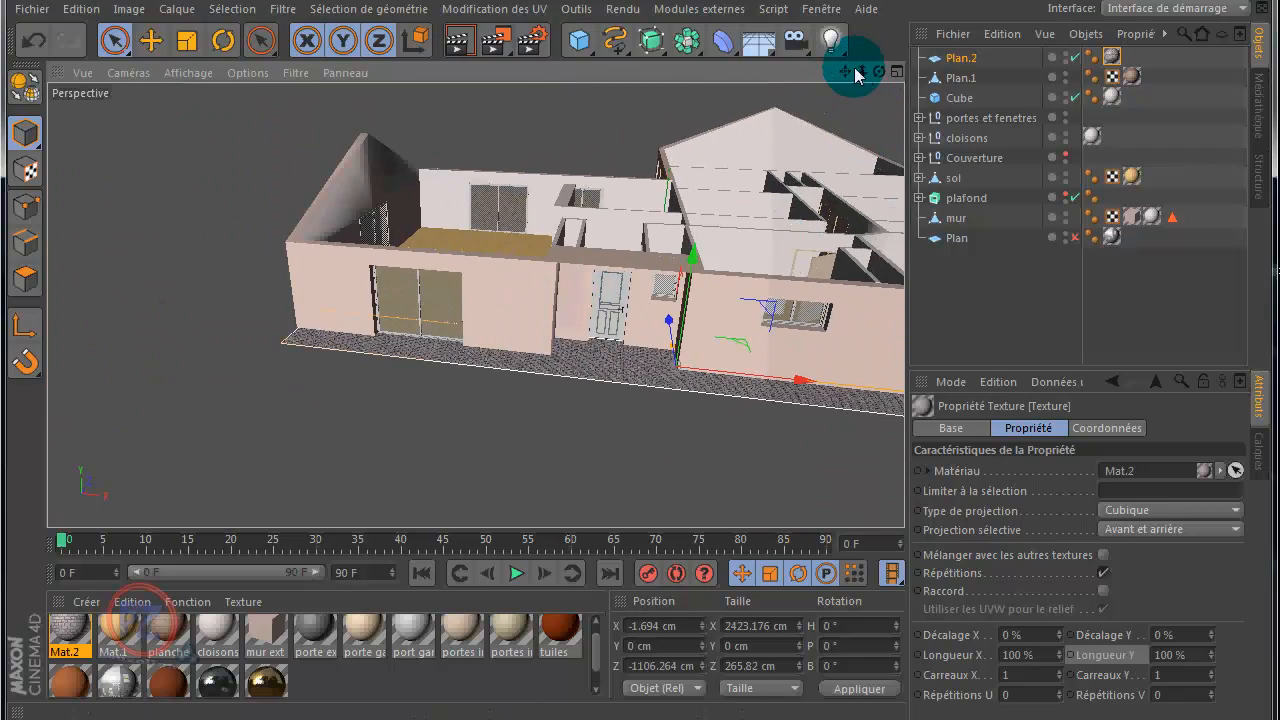
pyautogui.moveTo(849, 71)
pyautogui.mouseDown()
pyautogui.moveTo(623, 354)
pyautogui.moveTo(643, 363)
pyautogui.moveTo(635, 356)
pyautogui.mouseUp()
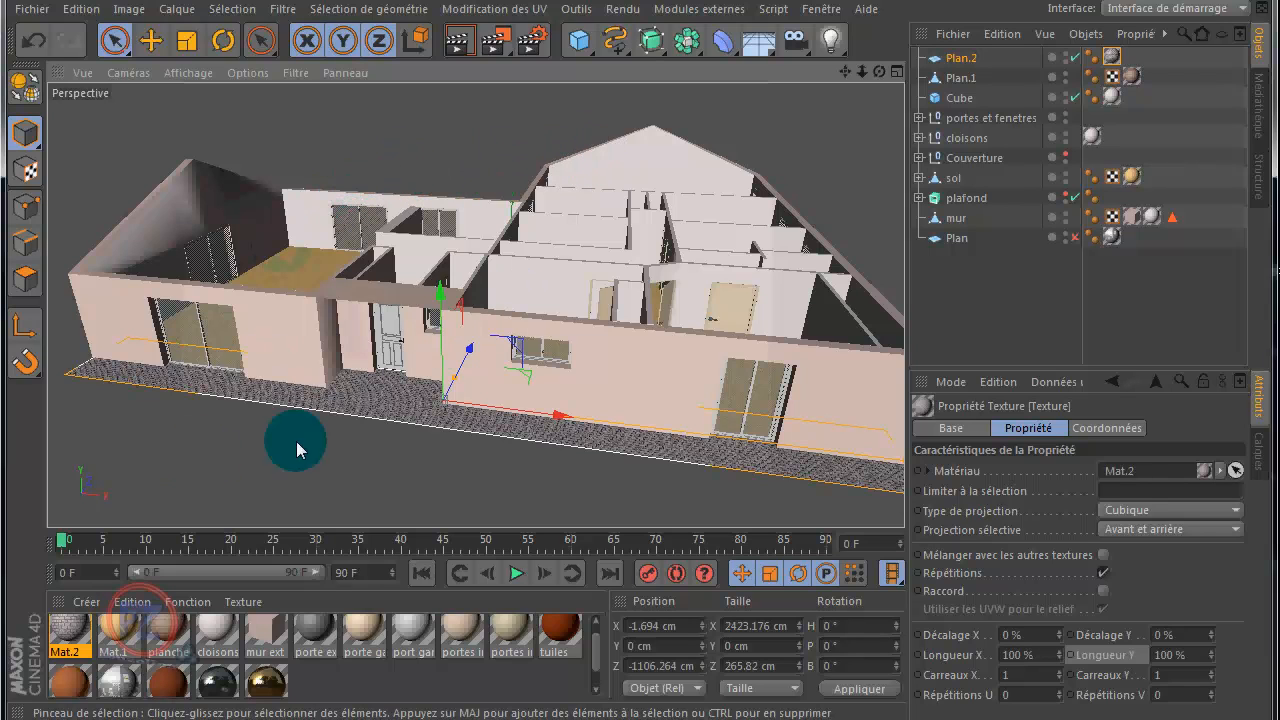
pyautogui.scroll(-3, 595, 370)
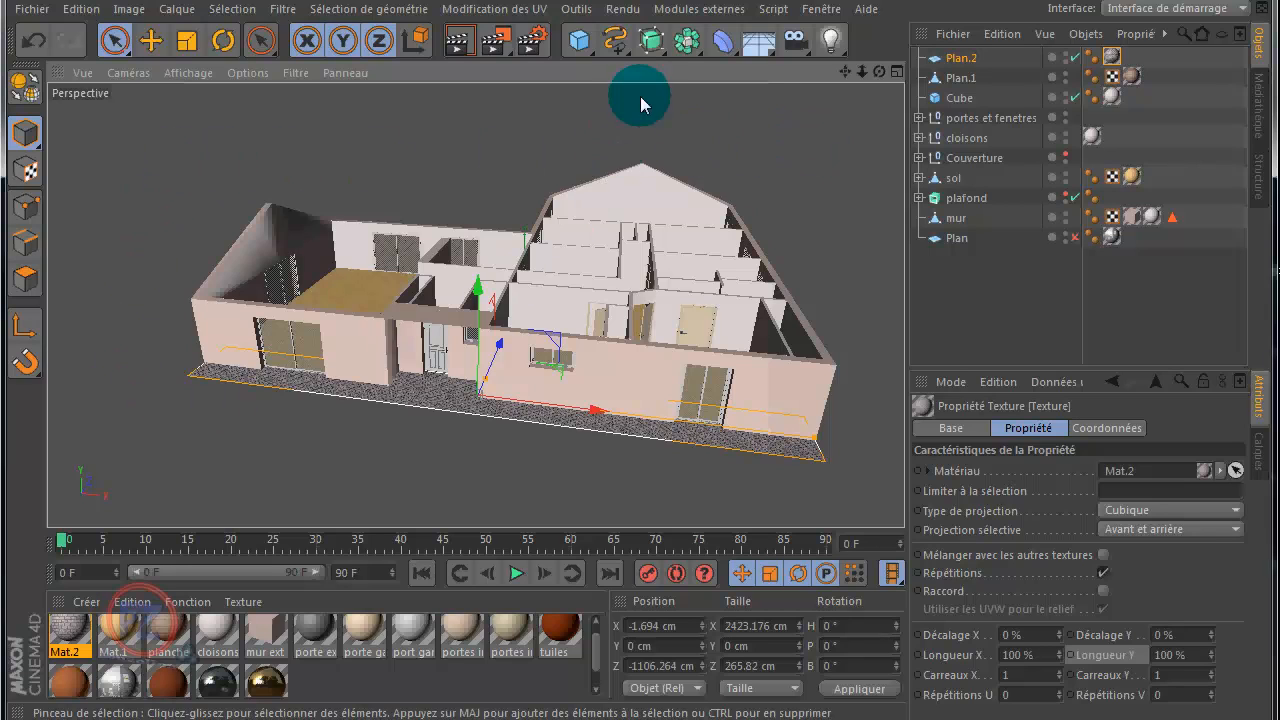
# Step: Add an infinite Sol floor object to the scene as the ground around the house
pyautogui.moveTo(580, 40); pyautogui.dragTo(770, 105)
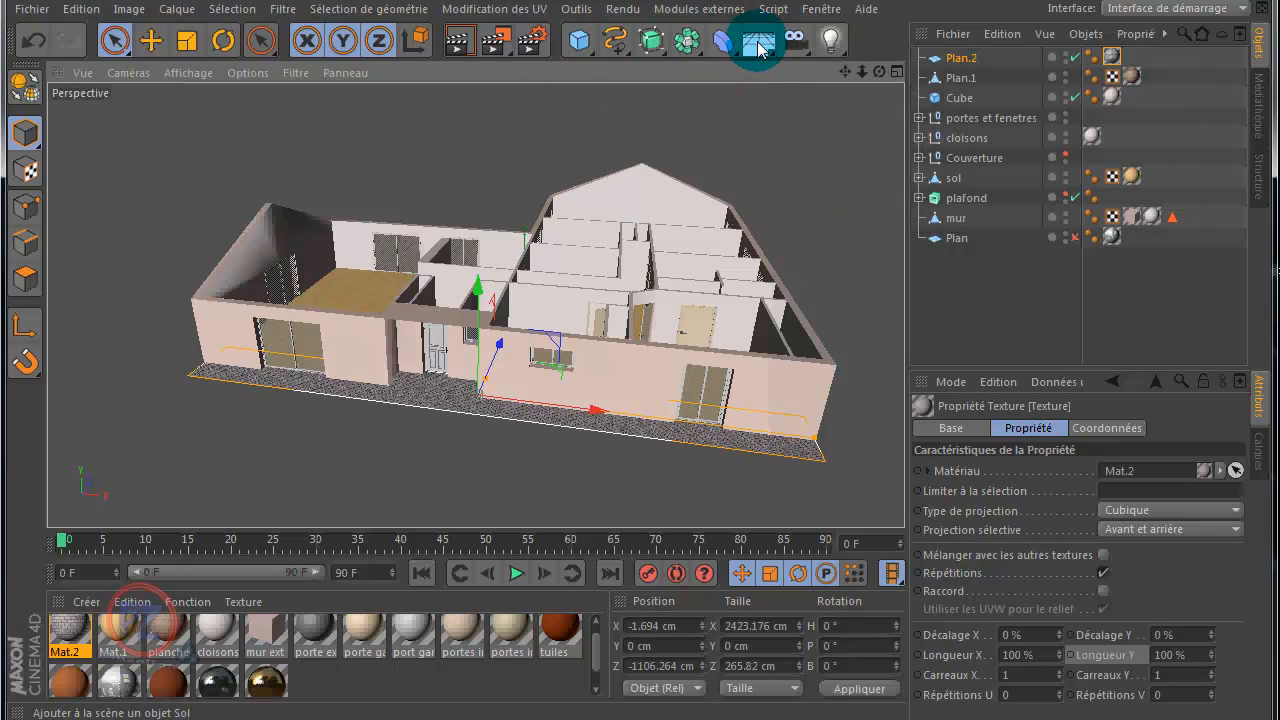
pyautogui.moveTo(758, 48); pyautogui.dragTo(813, 70)
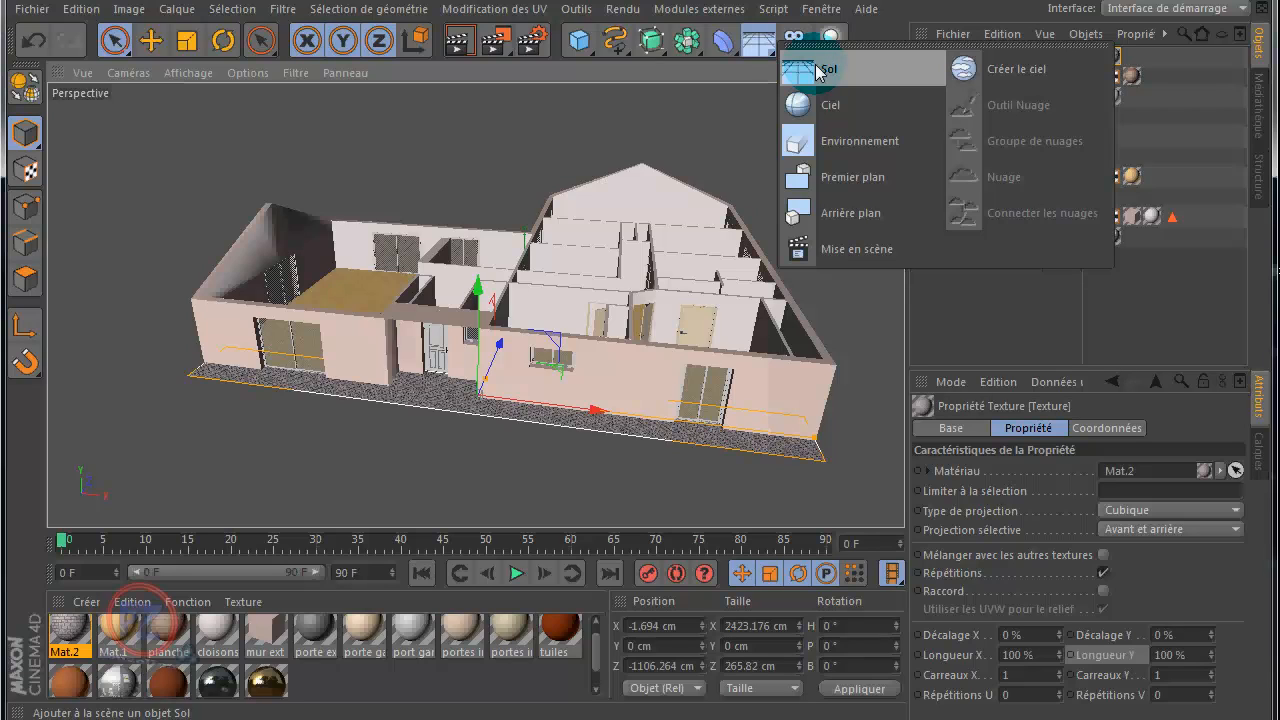
pyautogui.moveTo(817, 70)
pyautogui.mouseDown()
pyautogui.moveTo(785, 48)
pyautogui.moveTo(794, 62)
pyautogui.mouseUp()
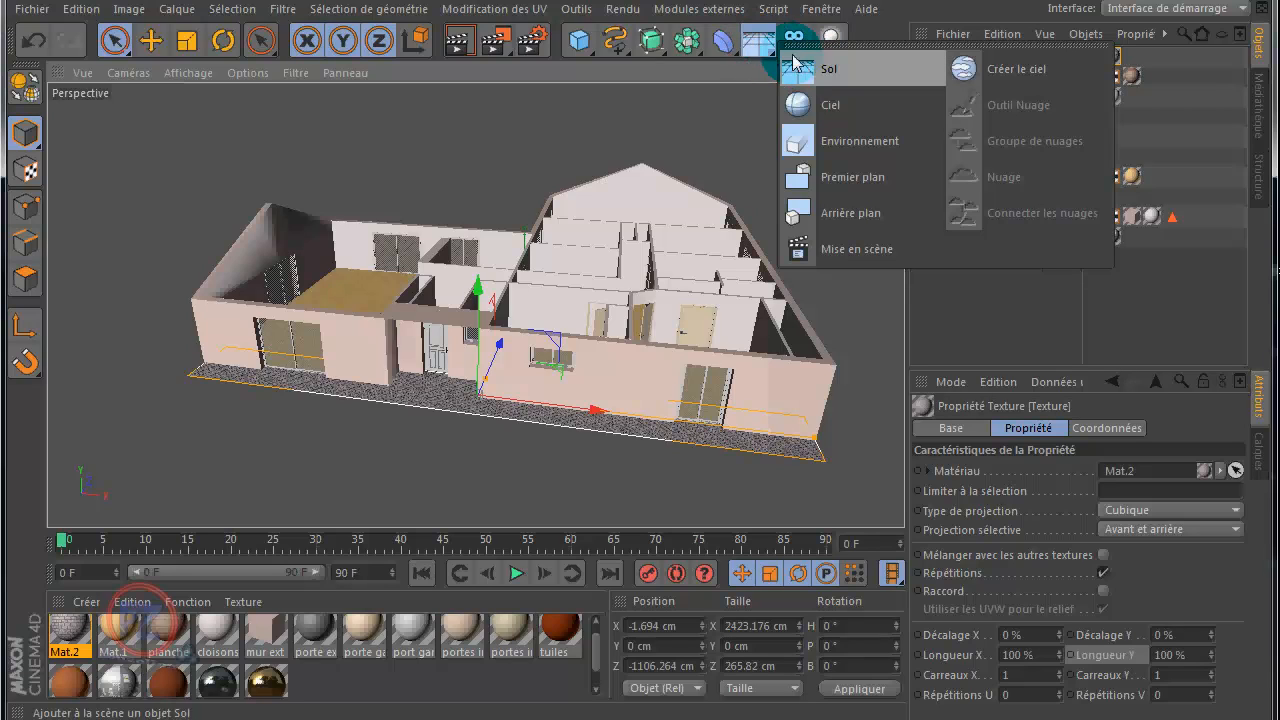
pyautogui.click(731, 107)
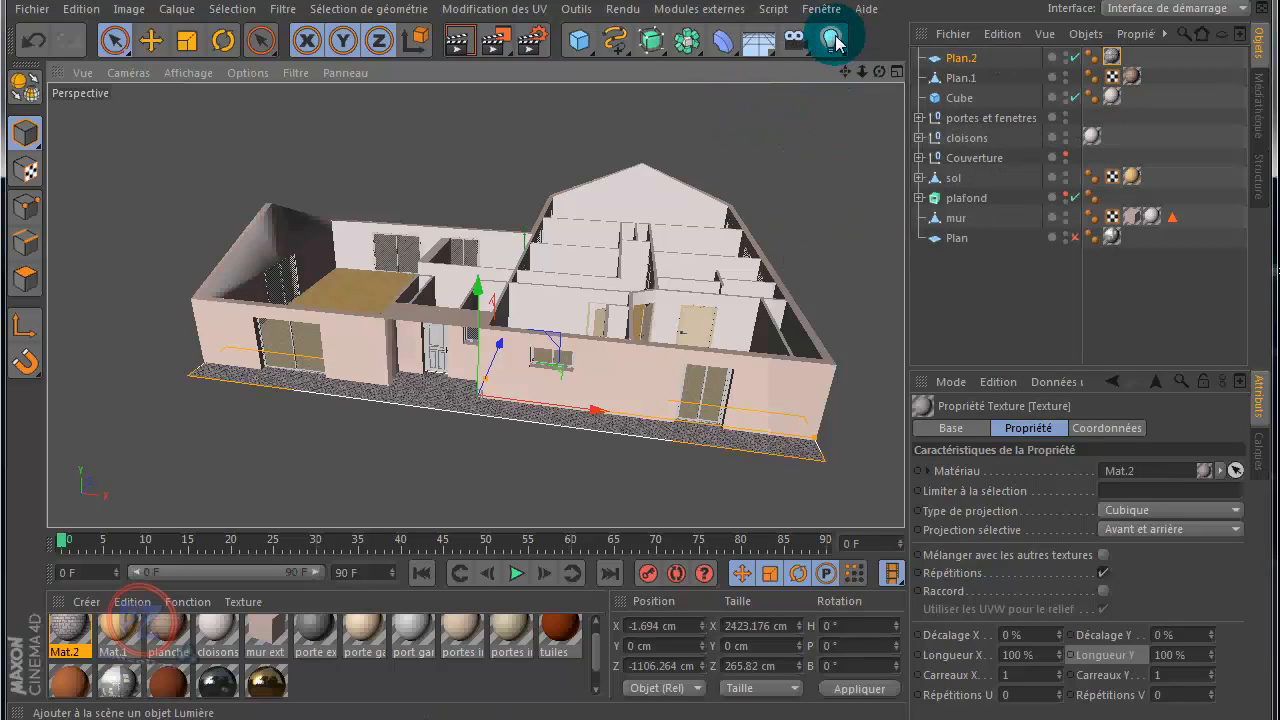
pyautogui.click(762, 48)
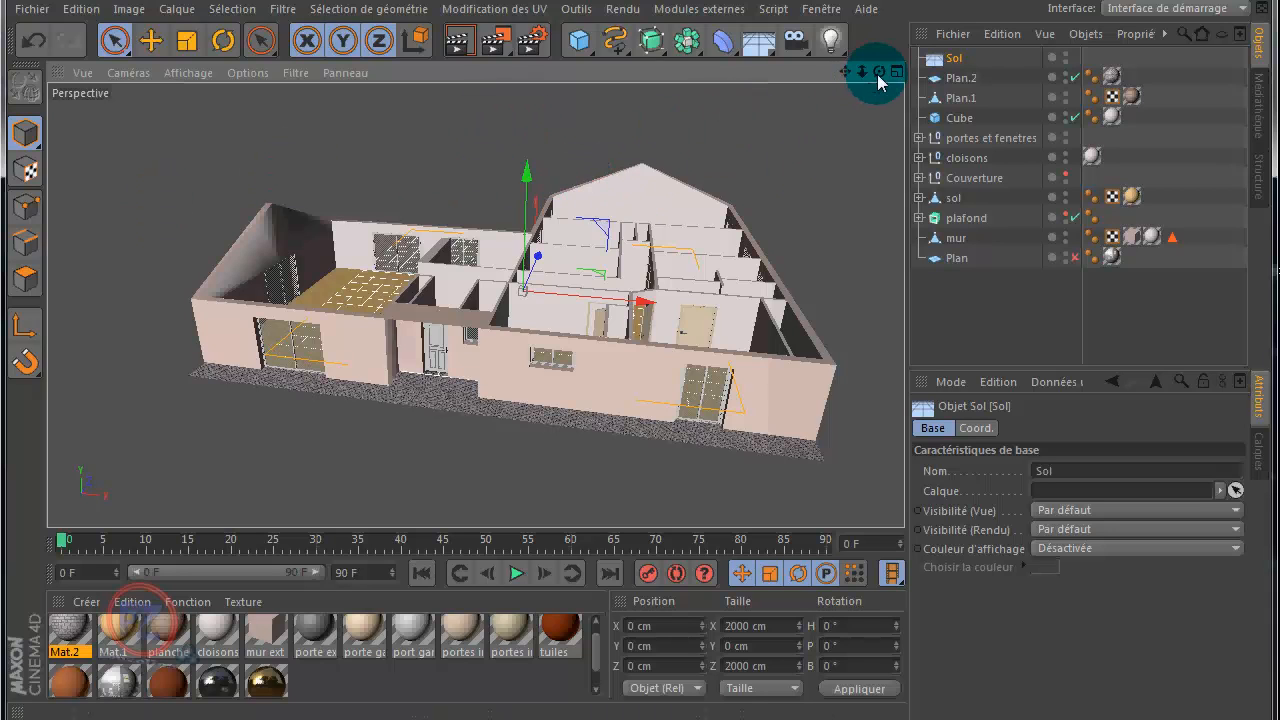
pyautogui.moveTo(879, 72); pyautogui.dragTo(641, 362)
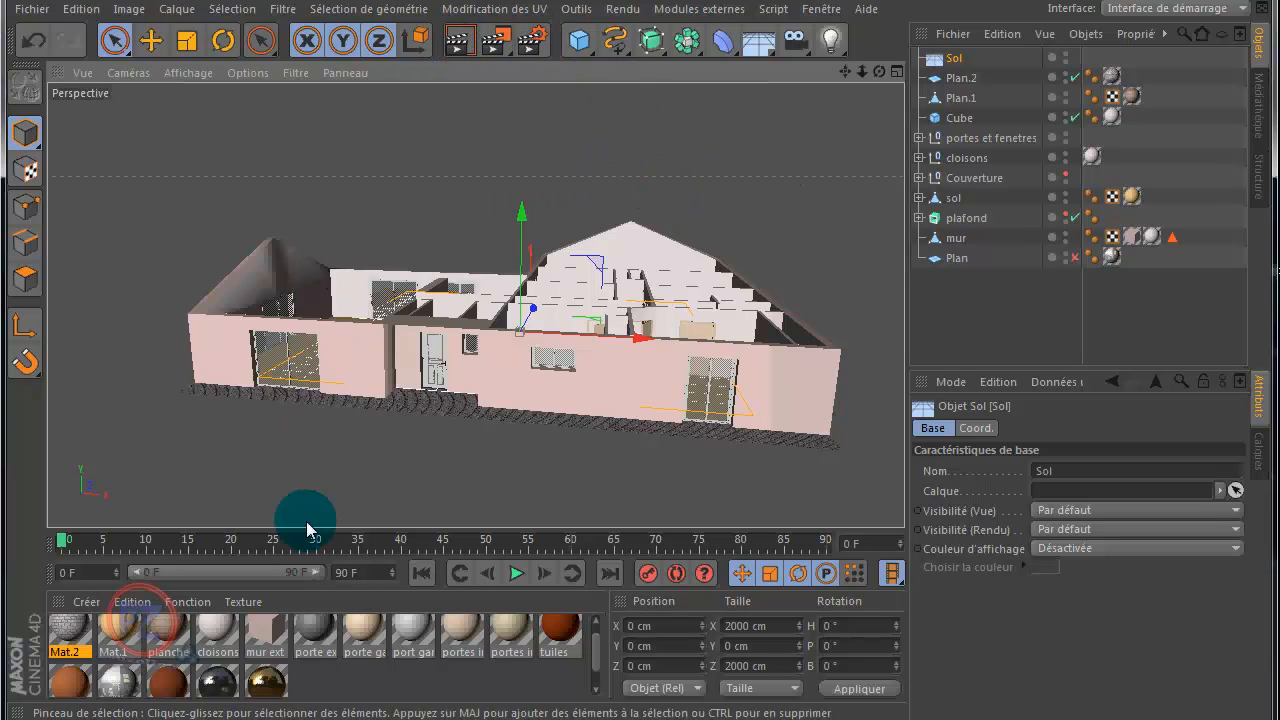
# Step: Create a new material and open its colour channel settings for editing
pyautogui.doubleClick(307, 673)
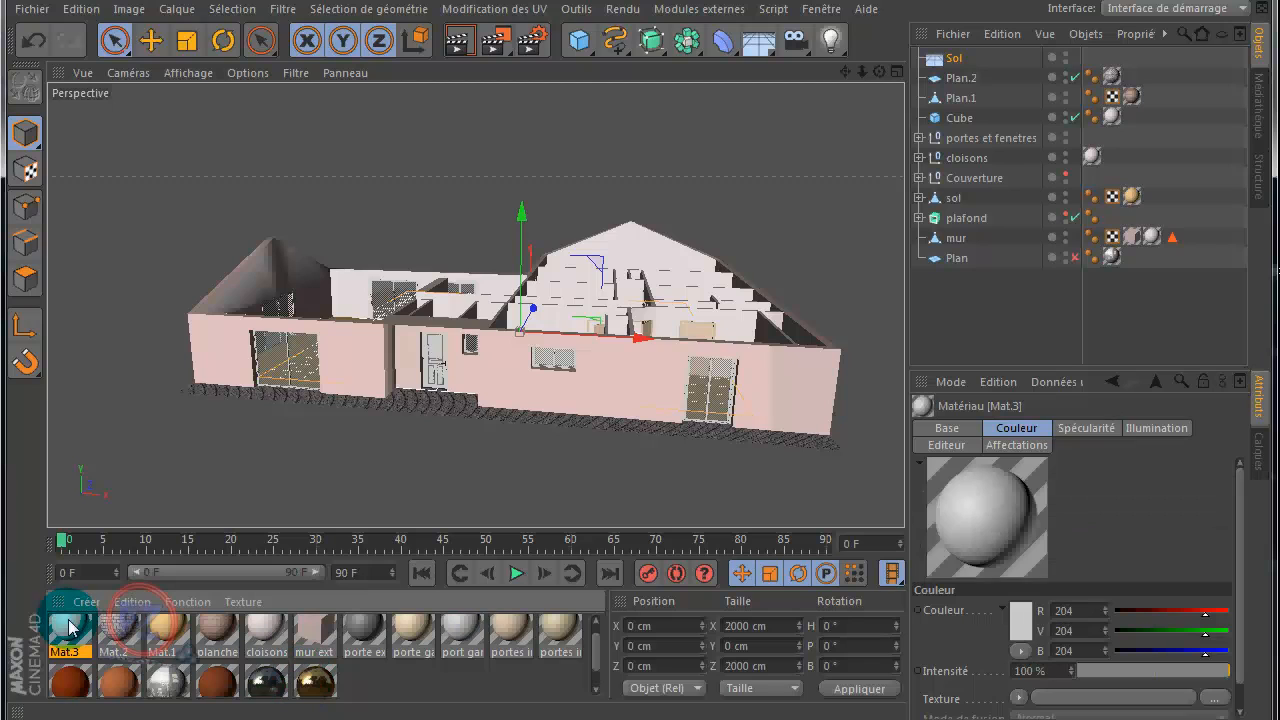
pyautogui.doubleClick(64, 632)
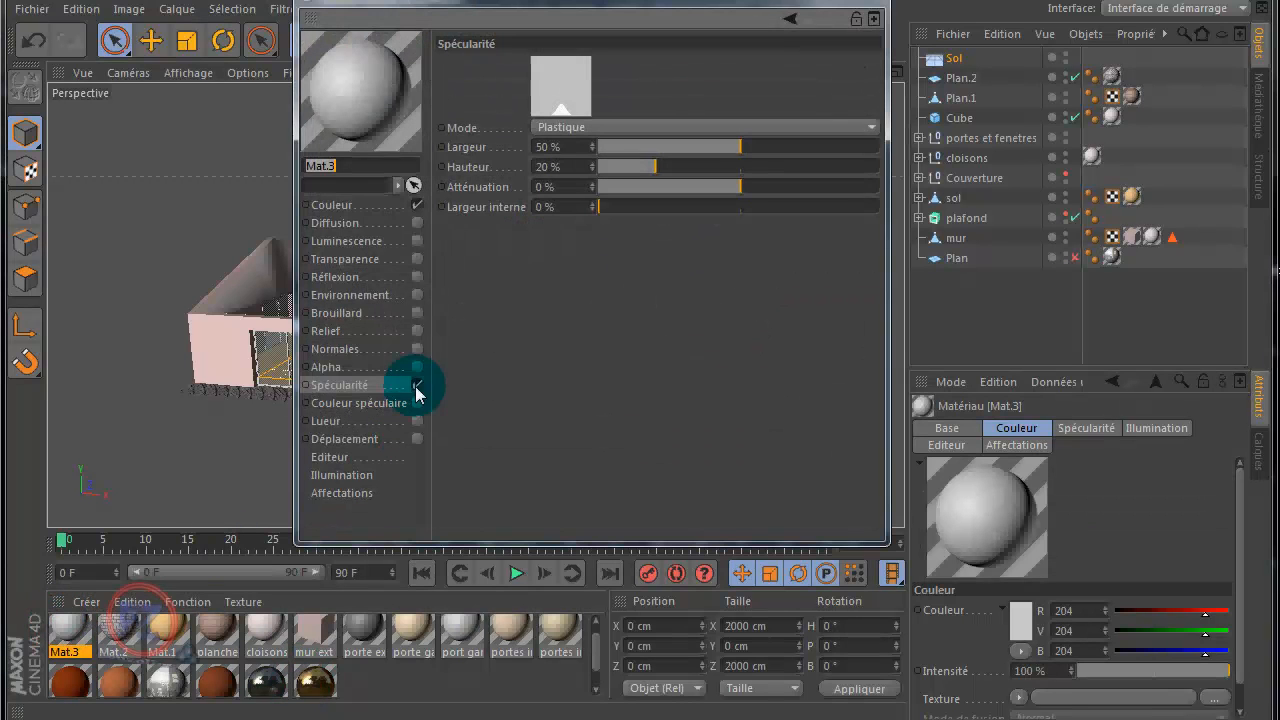
pyautogui.click(353, 207)
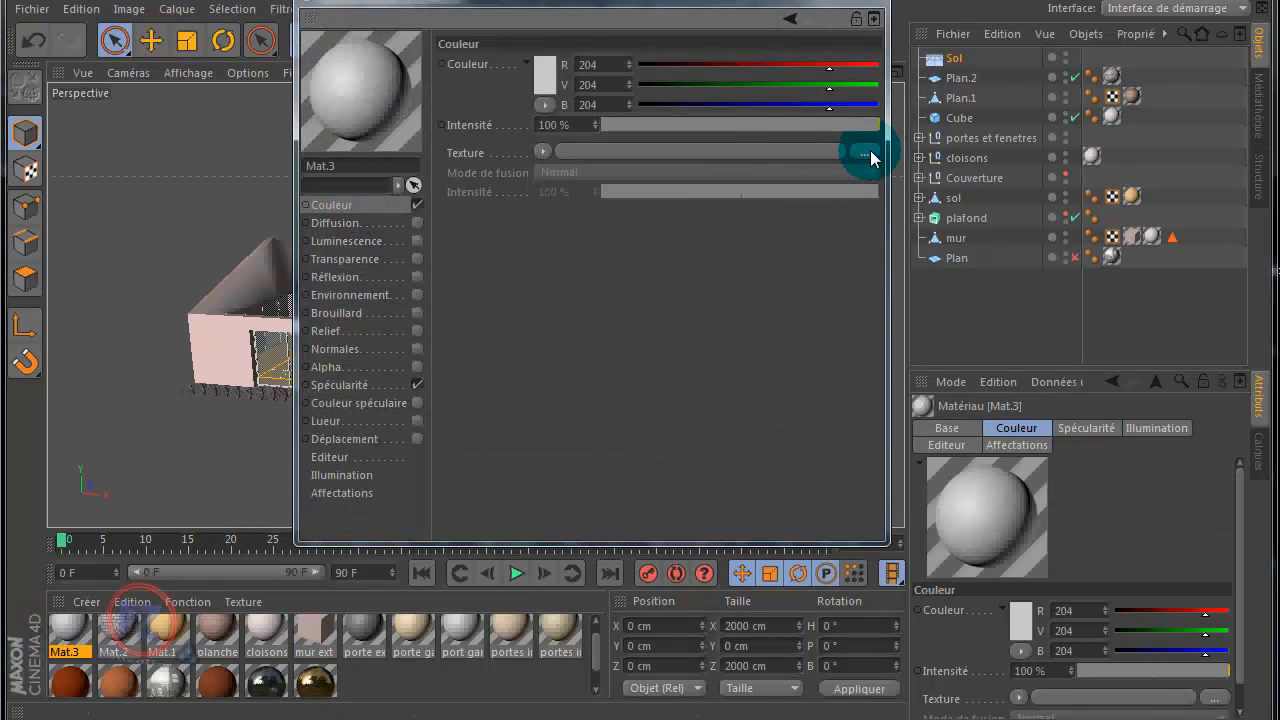
# Step: Load the grass image pelouse_01 from the archi/tex folder in Images as the new material's colour texture
pyautogui.click(852, 147)
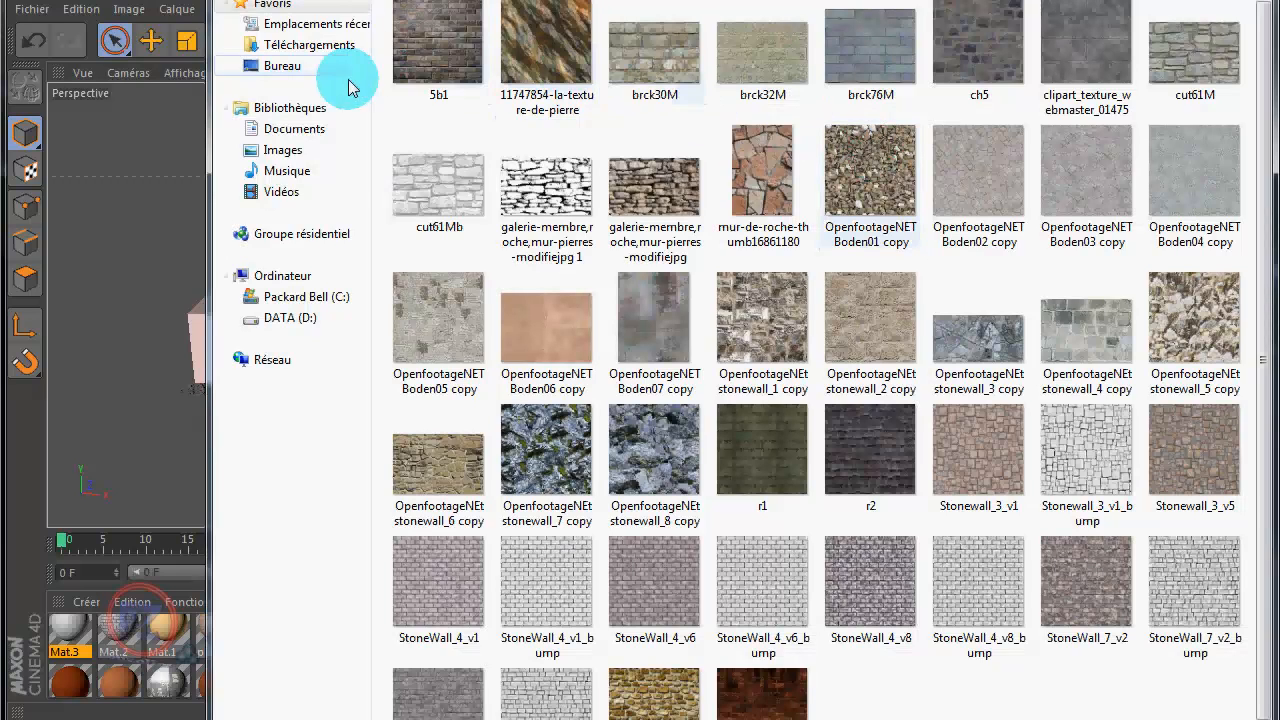
pyautogui.click(295, 155)
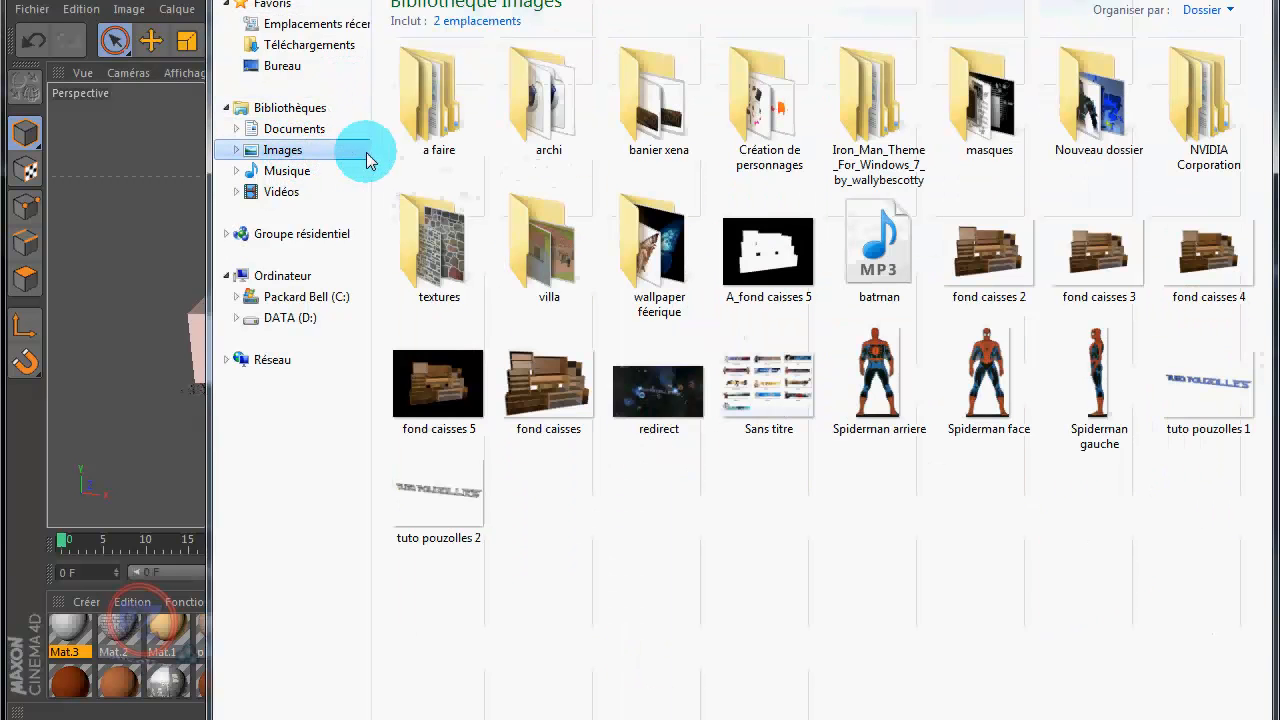
pyautogui.click(443, 148)
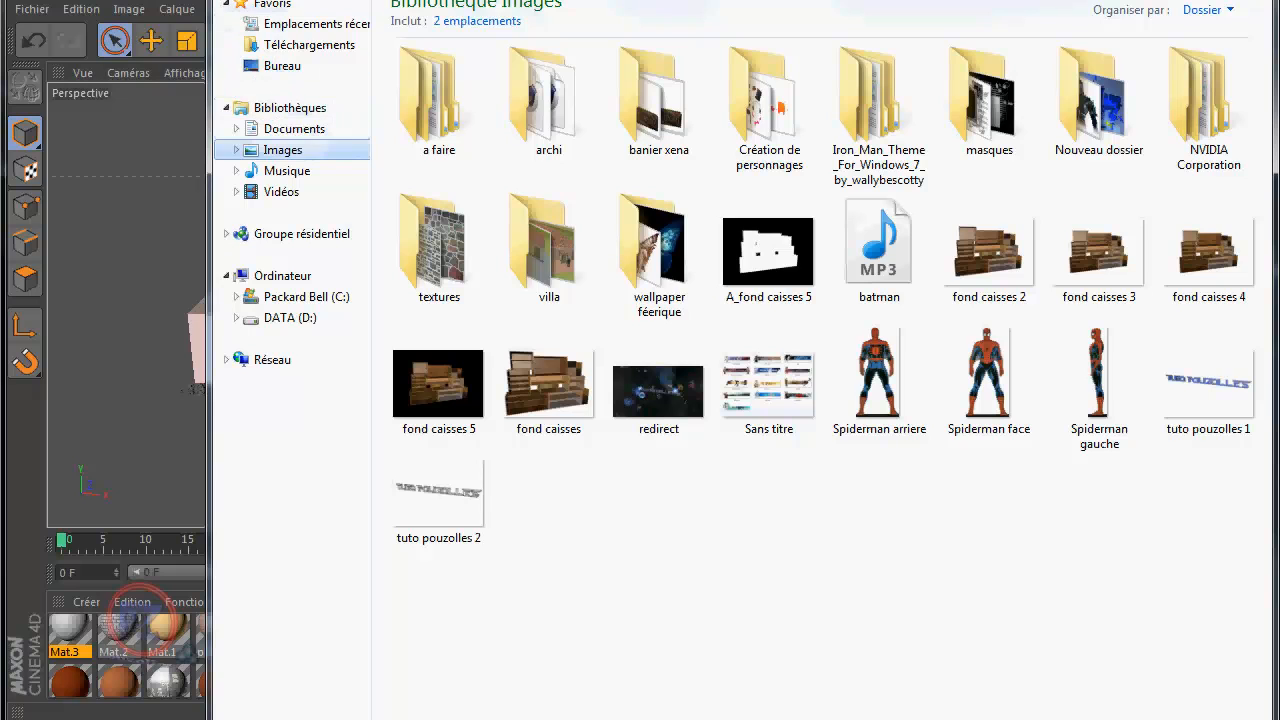
pyautogui.click(243, 1)
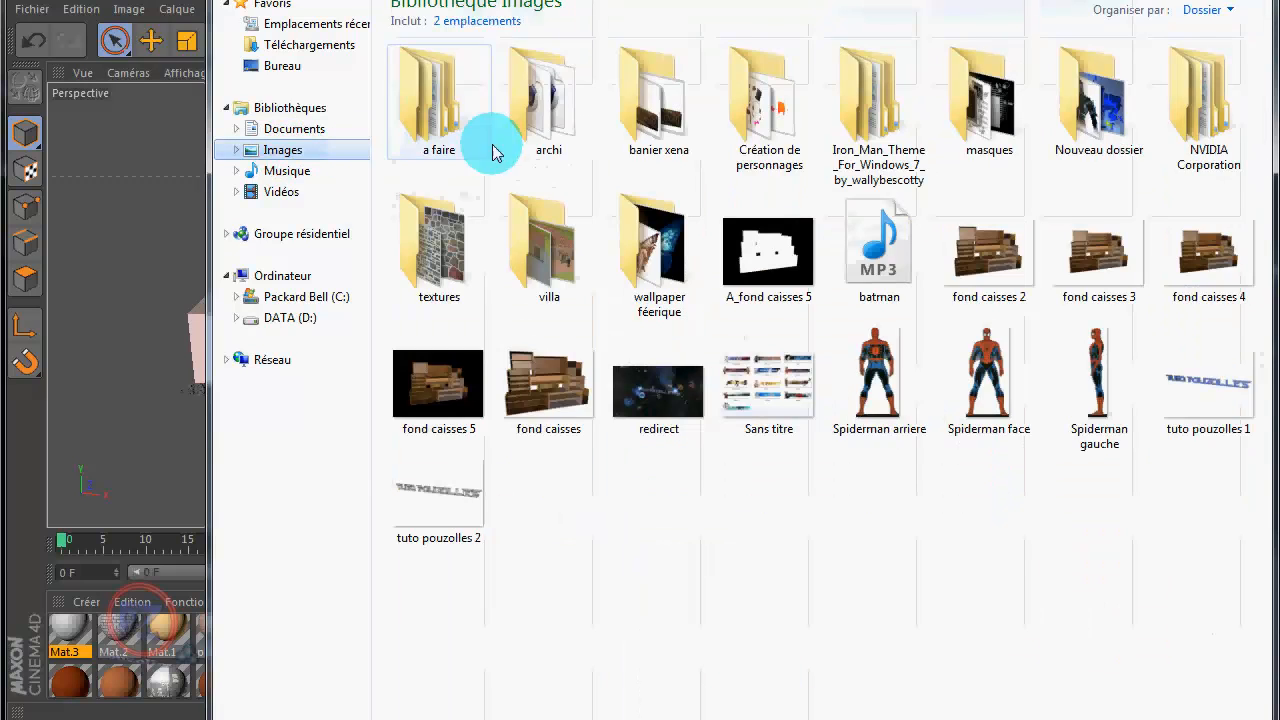
pyautogui.click(551, 121)
pyautogui.doubleClick(551, 121)
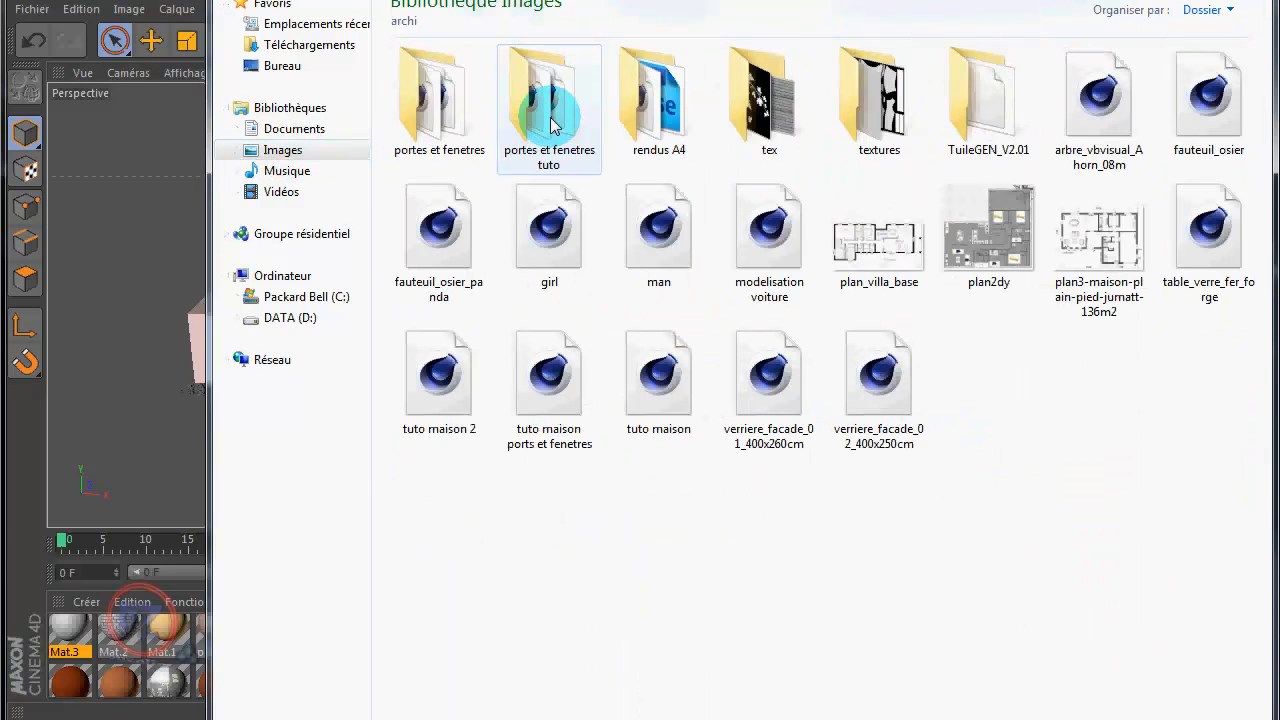
pyautogui.doubleClick(767, 137)
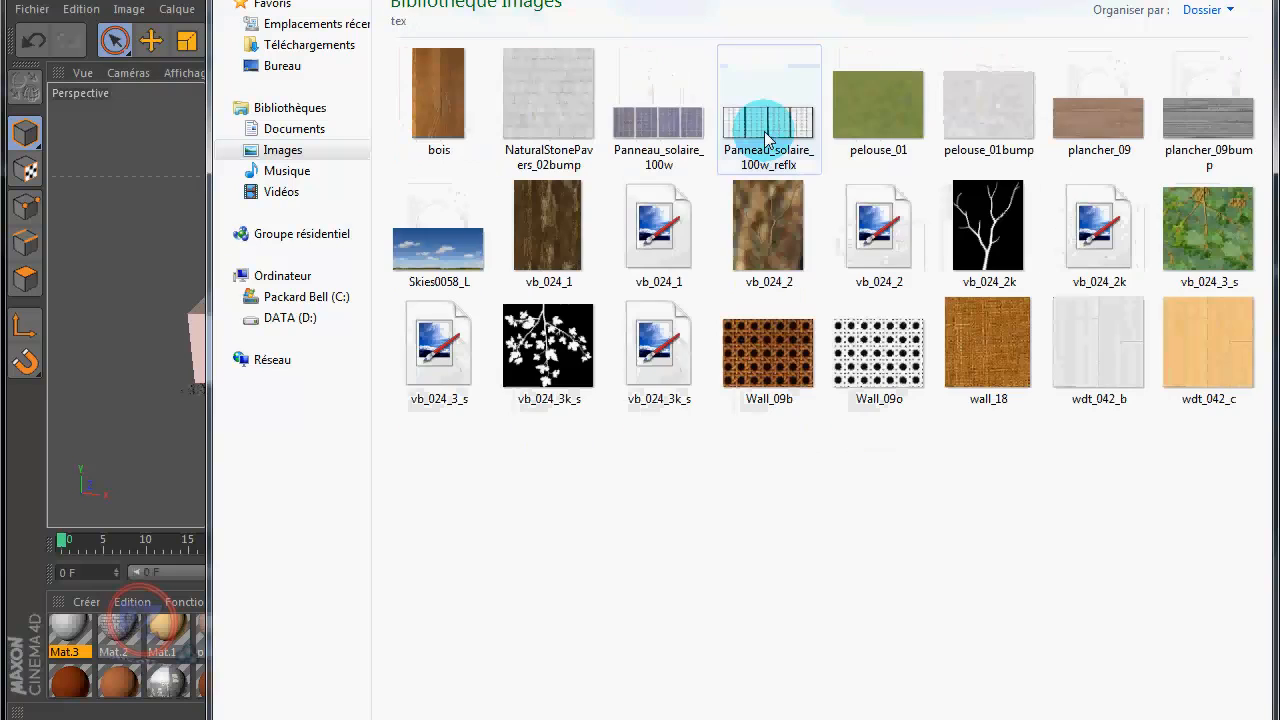
pyautogui.click(840, 134)
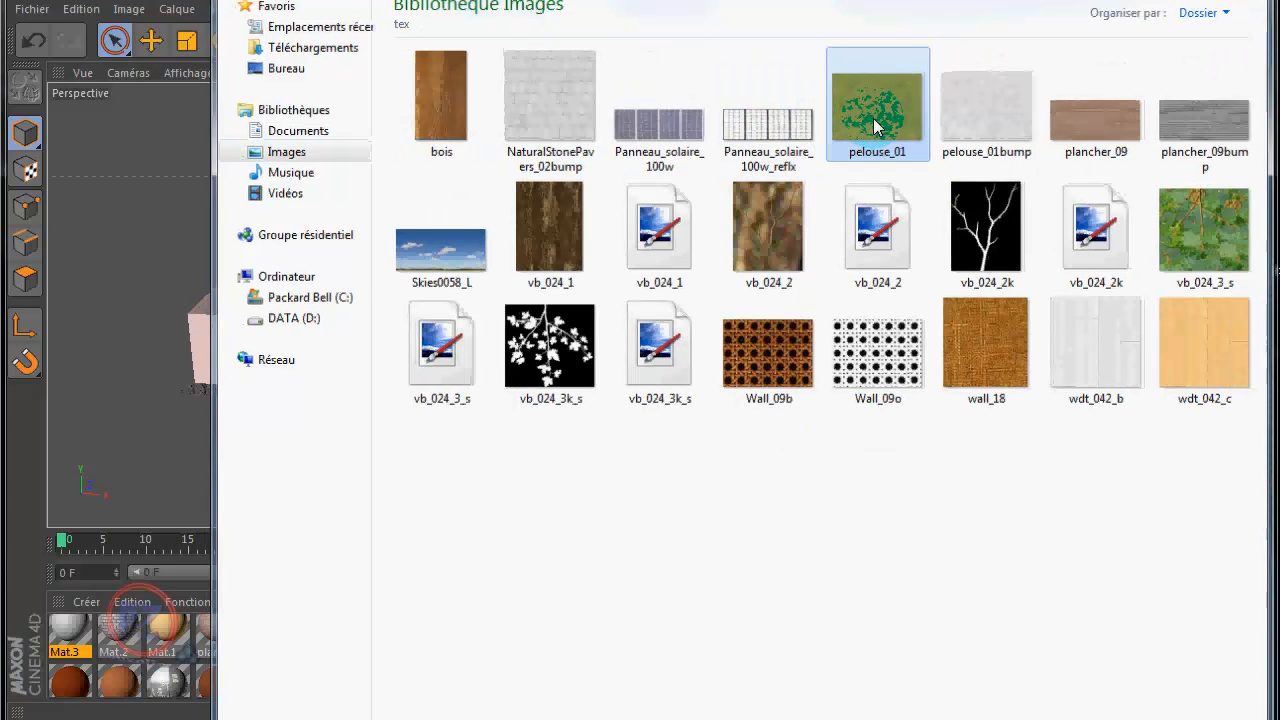
pyautogui.doubleClick(874, 125)
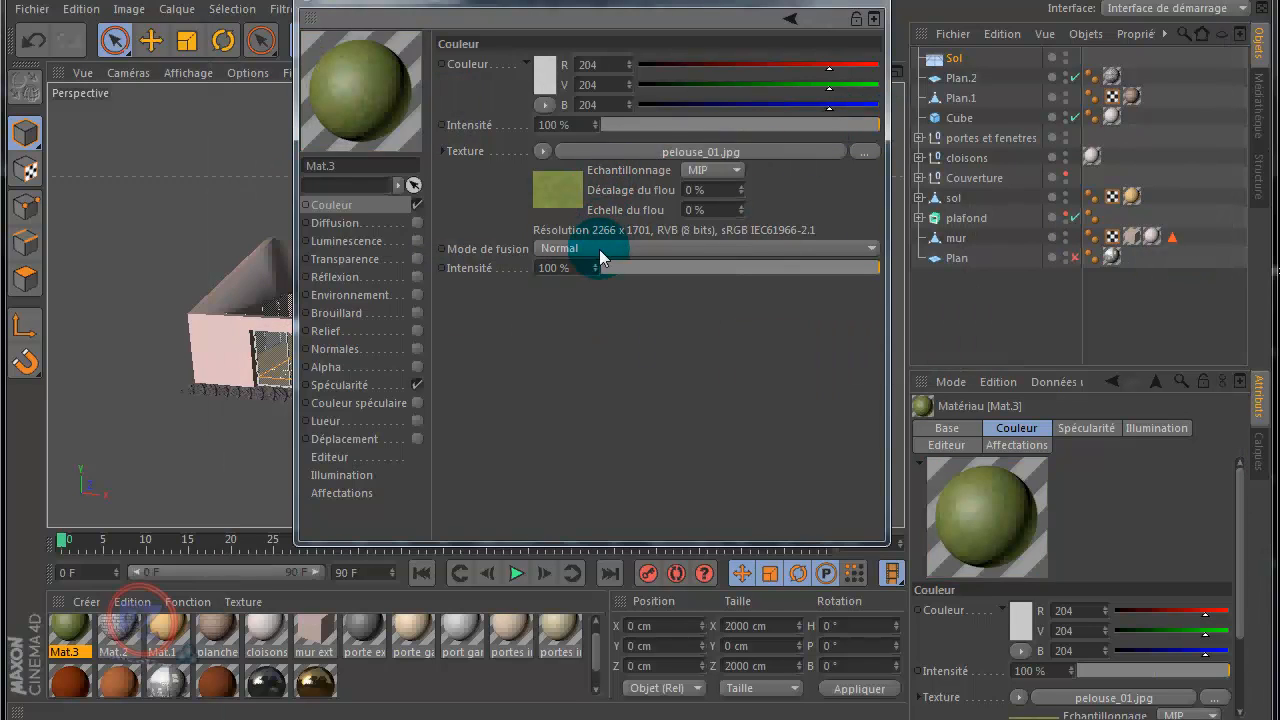
# Step: Set the grass material's specularity to 8% height and 88% width
pyautogui.click(345, 386)
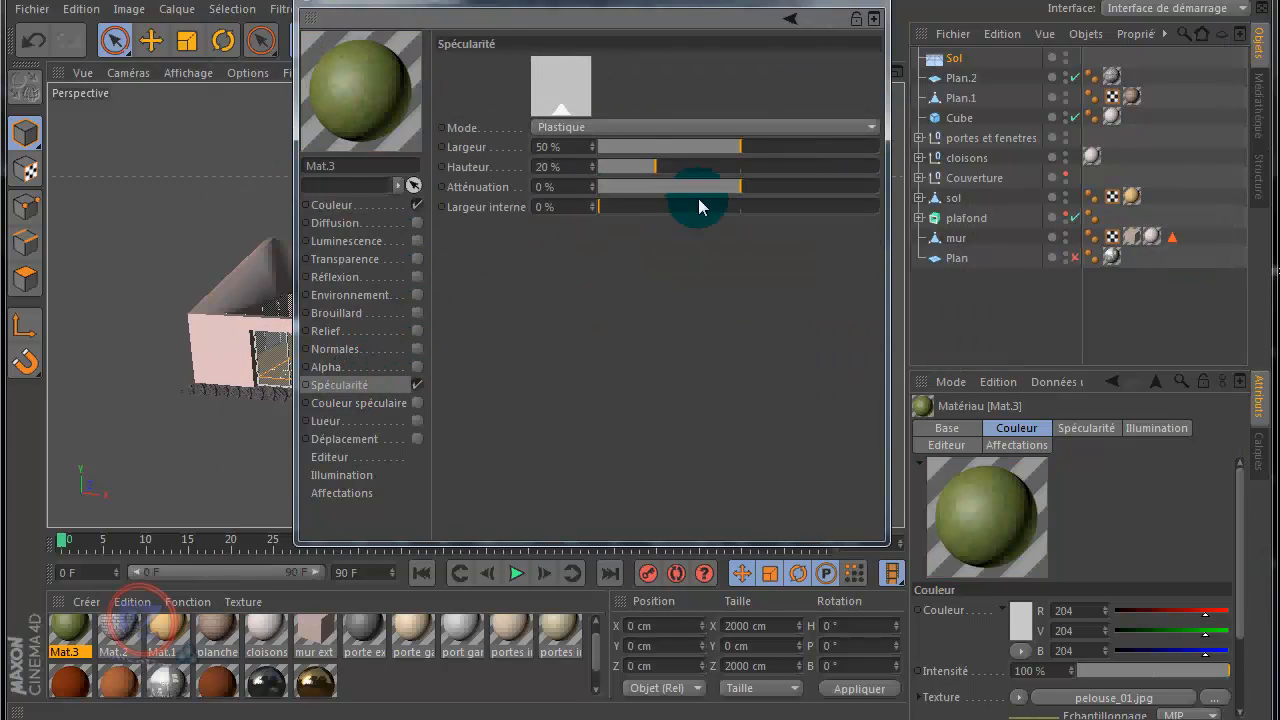
pyautogui.moveTo(624, 169); pyautogui.dragTo(620, 168)
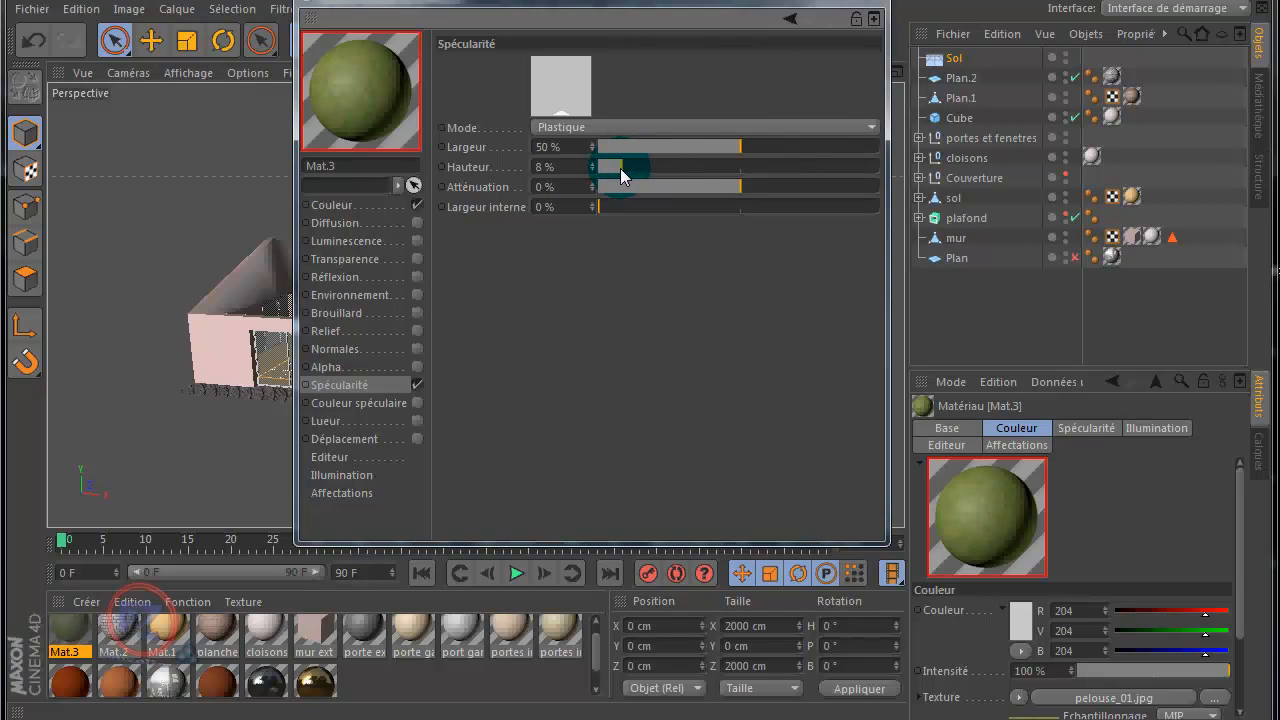
pyautogui.click(849, 147)
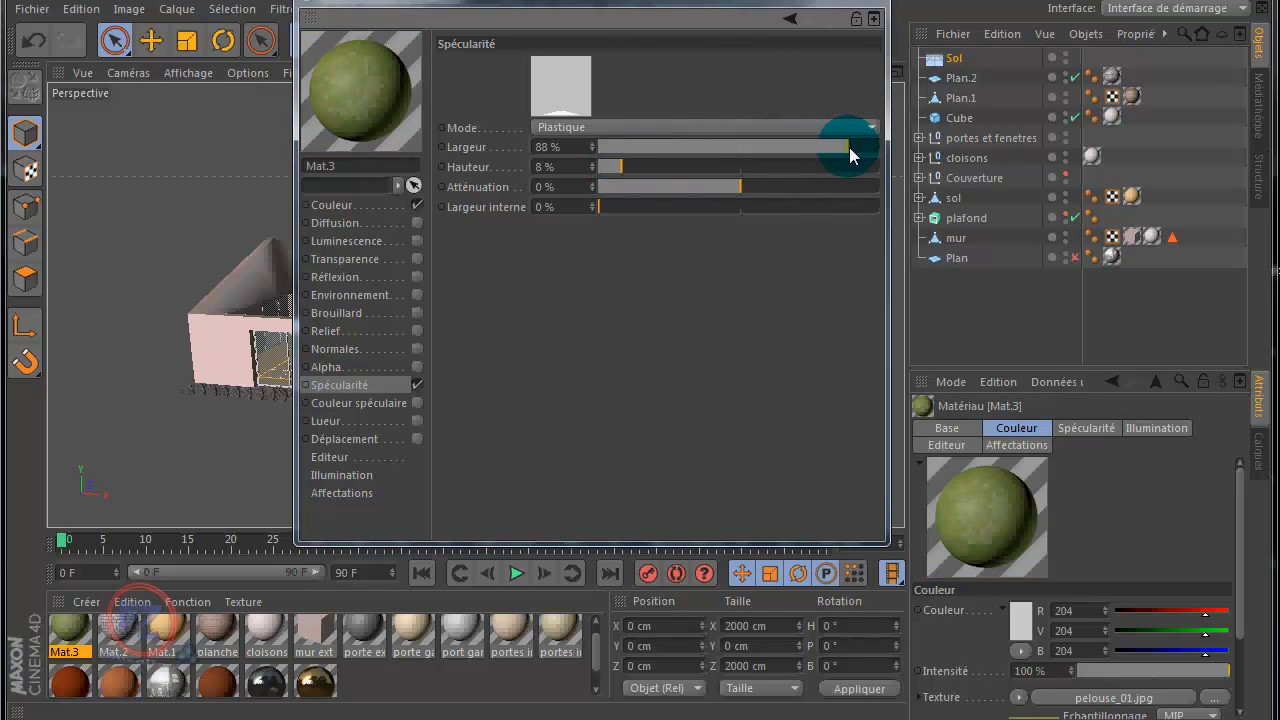
# Step: Load pelouse_01bump as the grass material's Relief texture and close the material editor
pyautogui.click(407, 331)
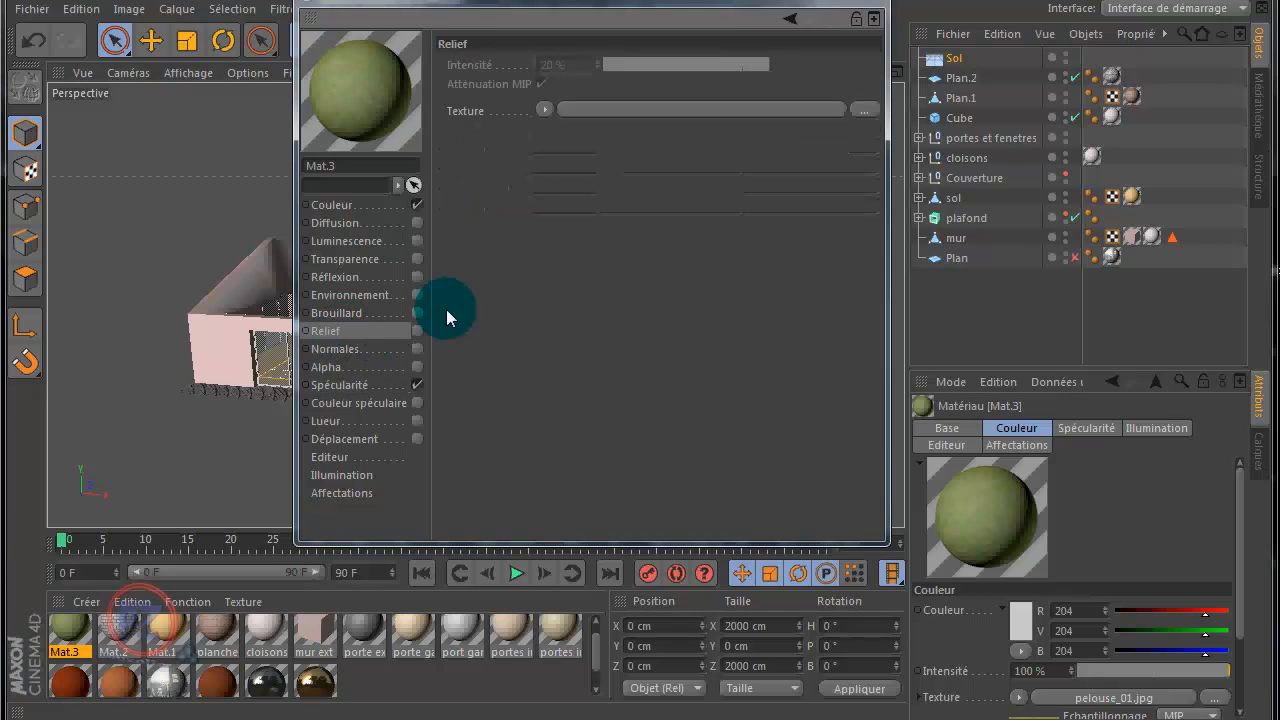
pyautogui.click(863, 108)
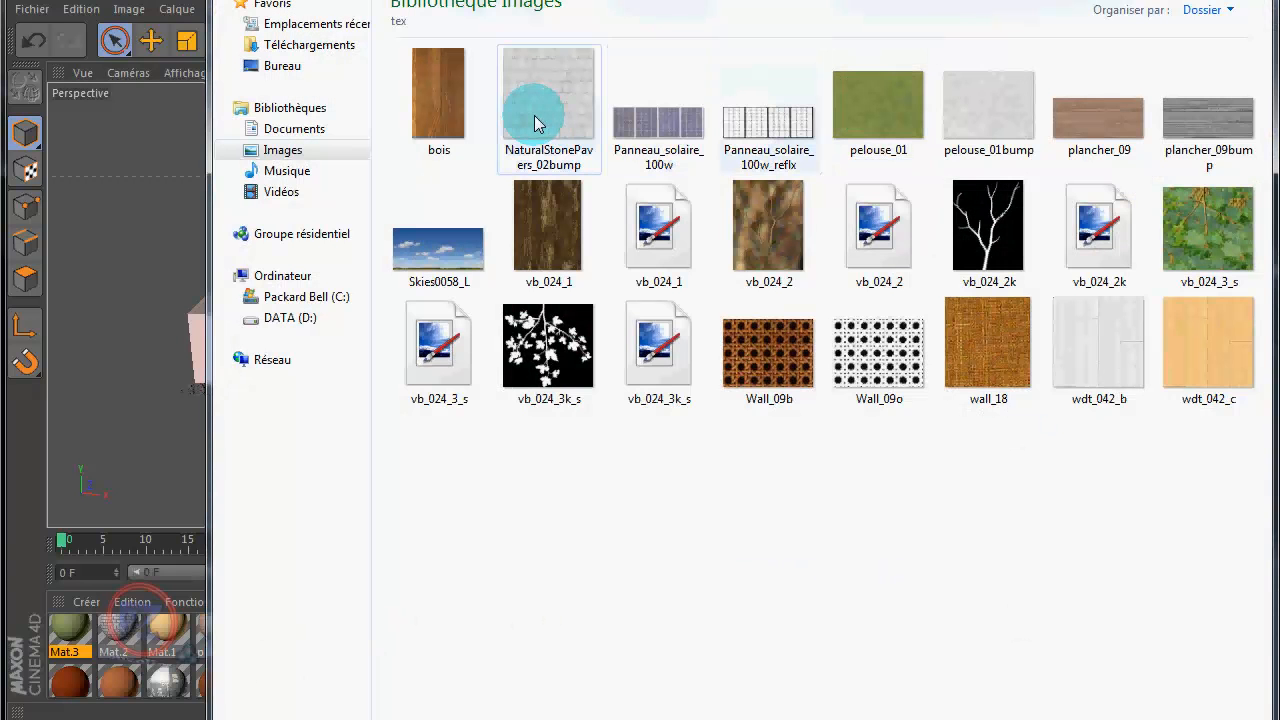
pyautogui.doubleClick(982, 115)
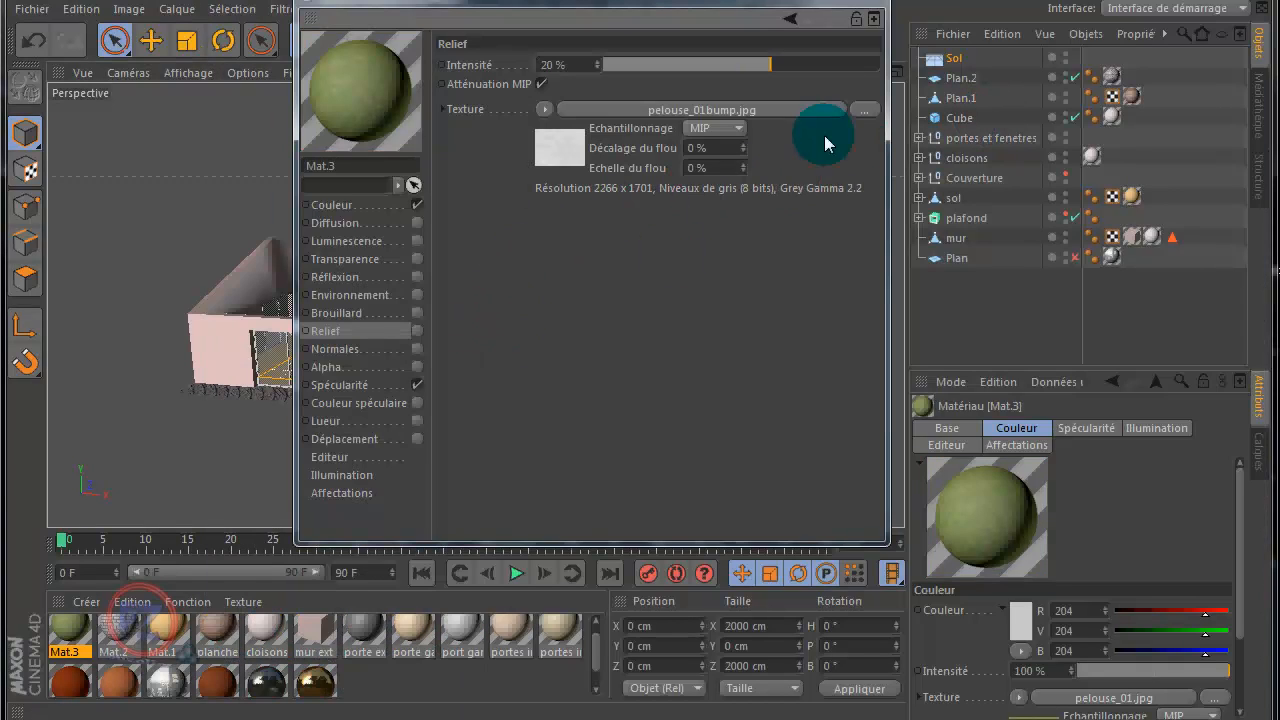
pyautogui.click(873, 18)
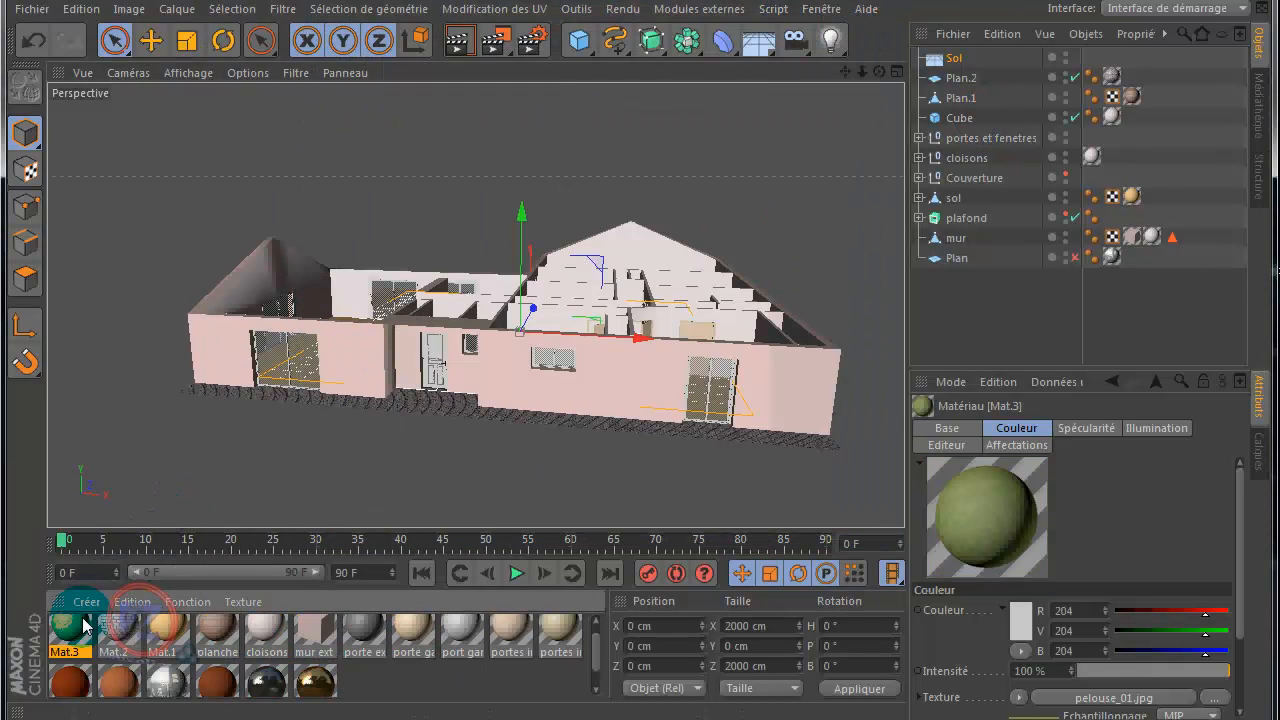
# Step: Apply the grass material Mat.3 to the Sol object and render the view from above the house
pyautogui.doubleClick(84, 625)
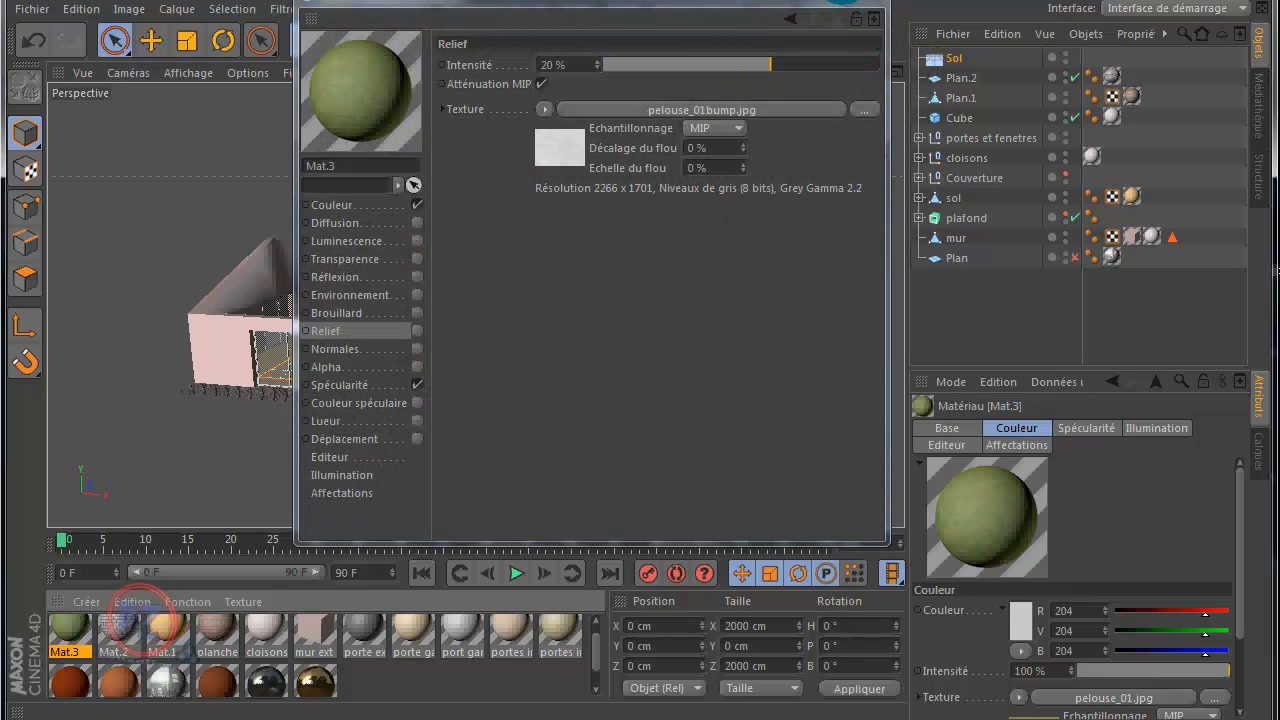
pyautogui.moveTo(380, 102); pyautogui.dragTo(955, 60)
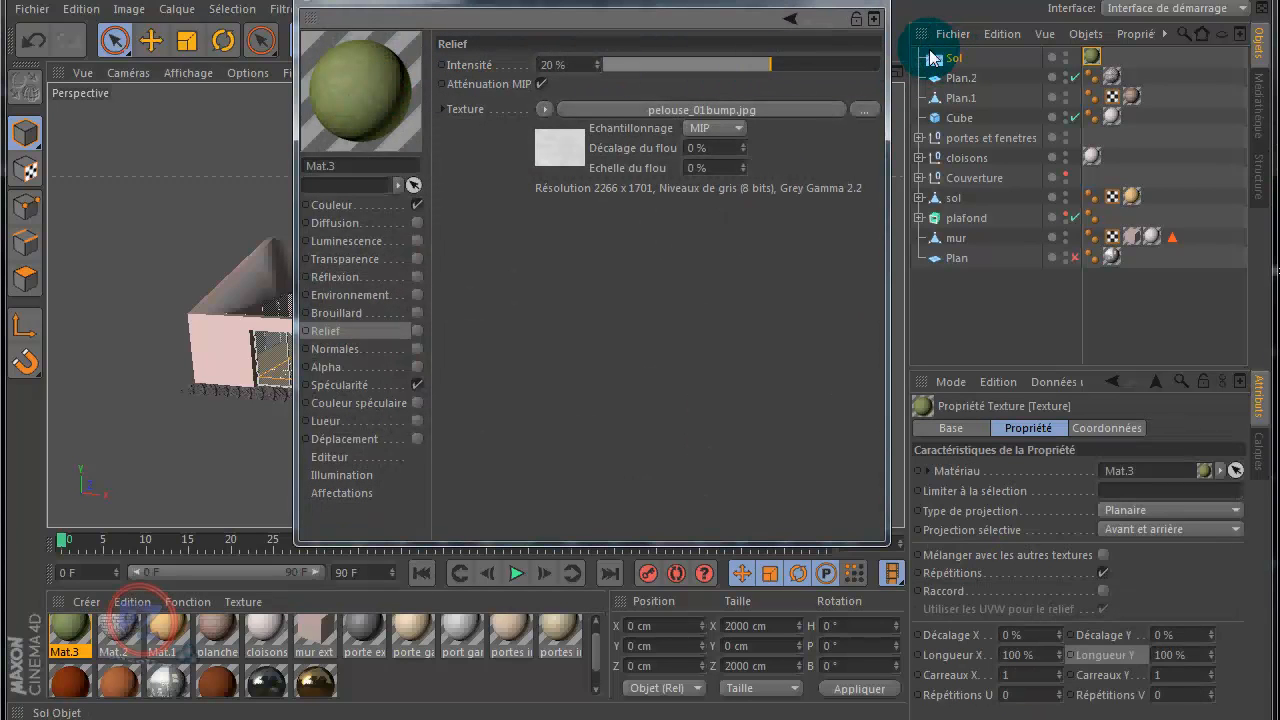
pyautogui.click(872, 18)
pyautogui.keyDown('alt'); pyautogui.moveTo(639, 358); pyautogui.dragTo(646, 363); pyautogui.keyUp('alt')
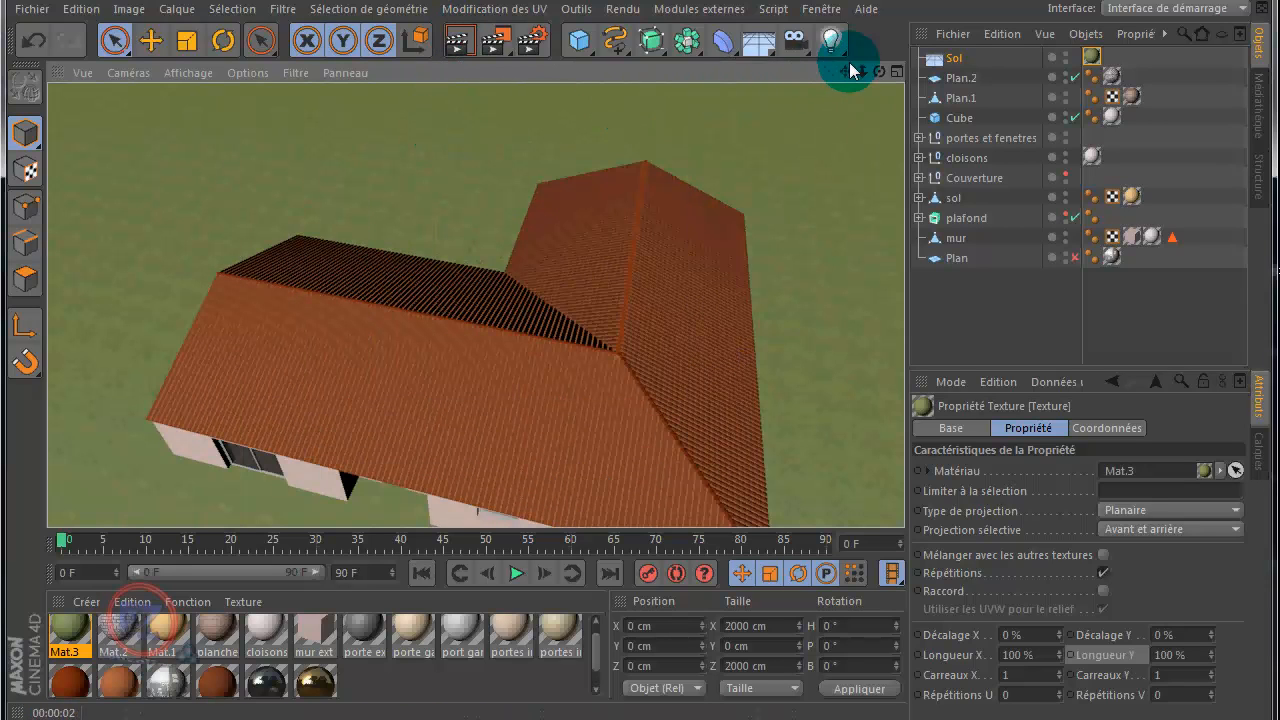
# Step: Set the Sol object's Y position to -0.1 cm and render the view again
pyautogui.click(958, 57)
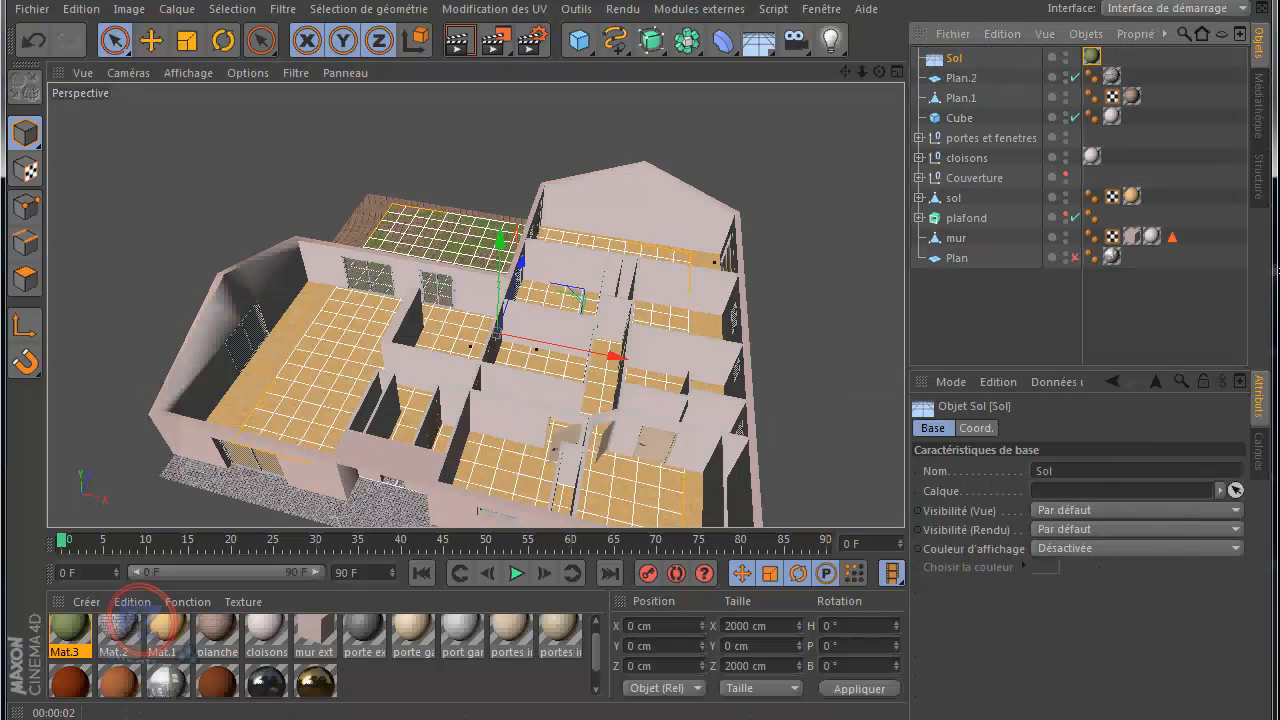
pyautogui.click(656, 645)
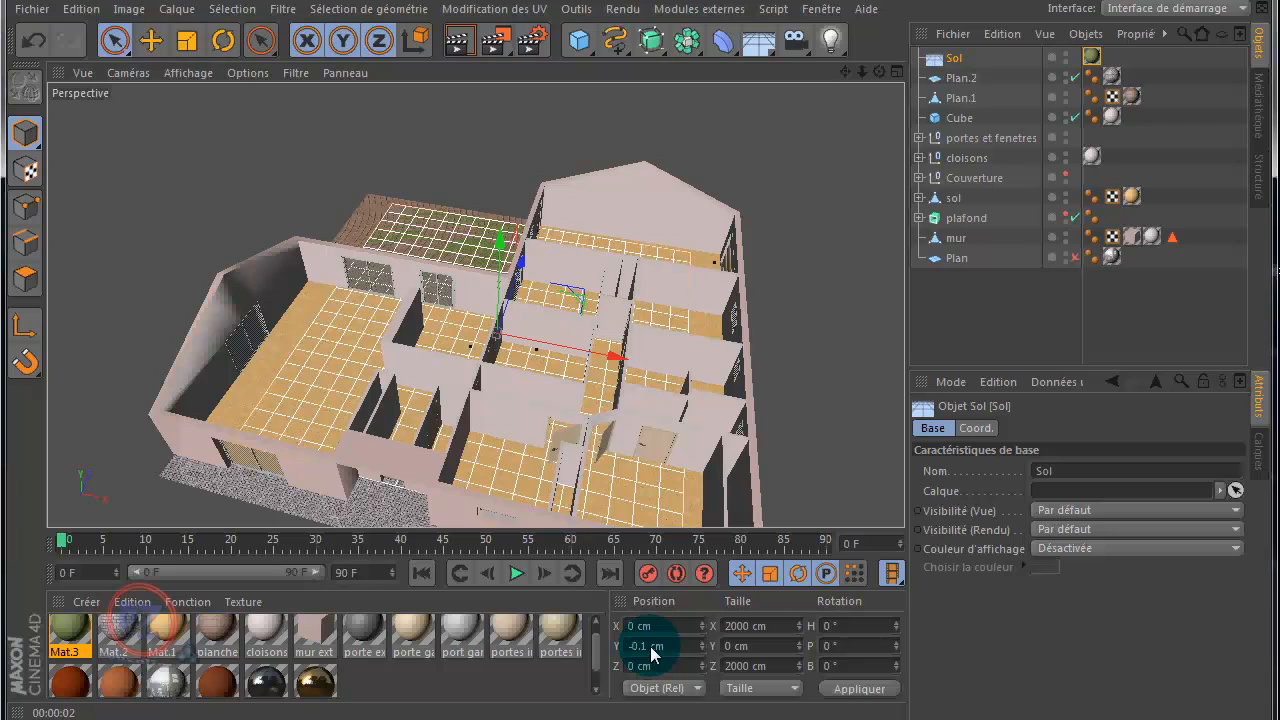
pyautogui.click(463, 46)
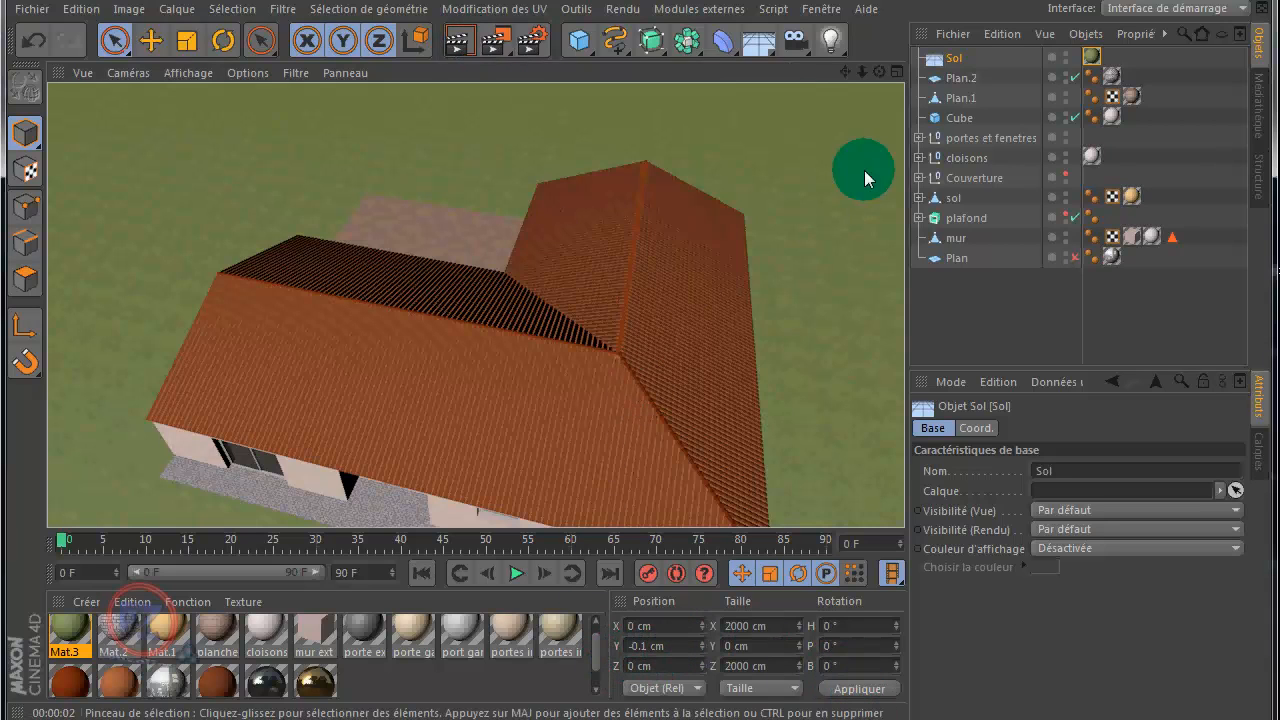
# Step: Render the whole house from farther away to examine the lawn's texture, and inspect the Sol object's texture properties
pyautogui.scroll(-3, 837, 177)
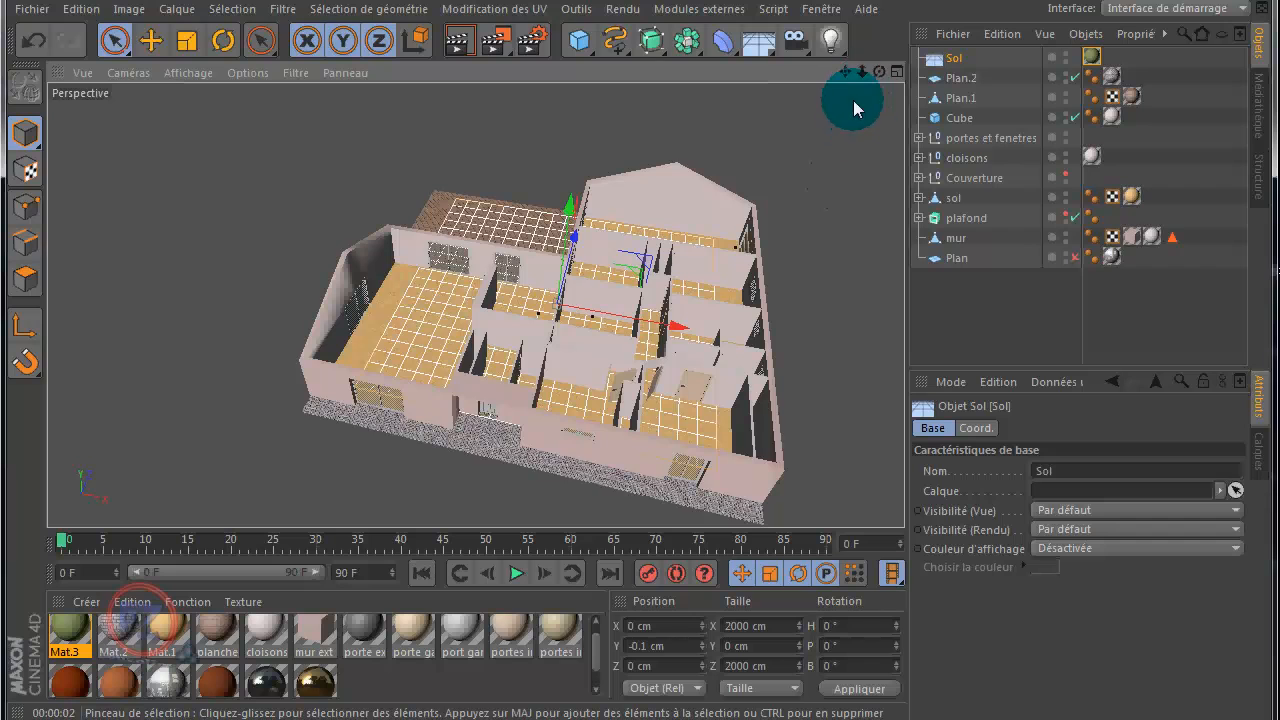
pyautogui.scroll(-1, 853, 101)
pyautogui.moveTo(857, 66); pyautogui.dragTo(834, 86)
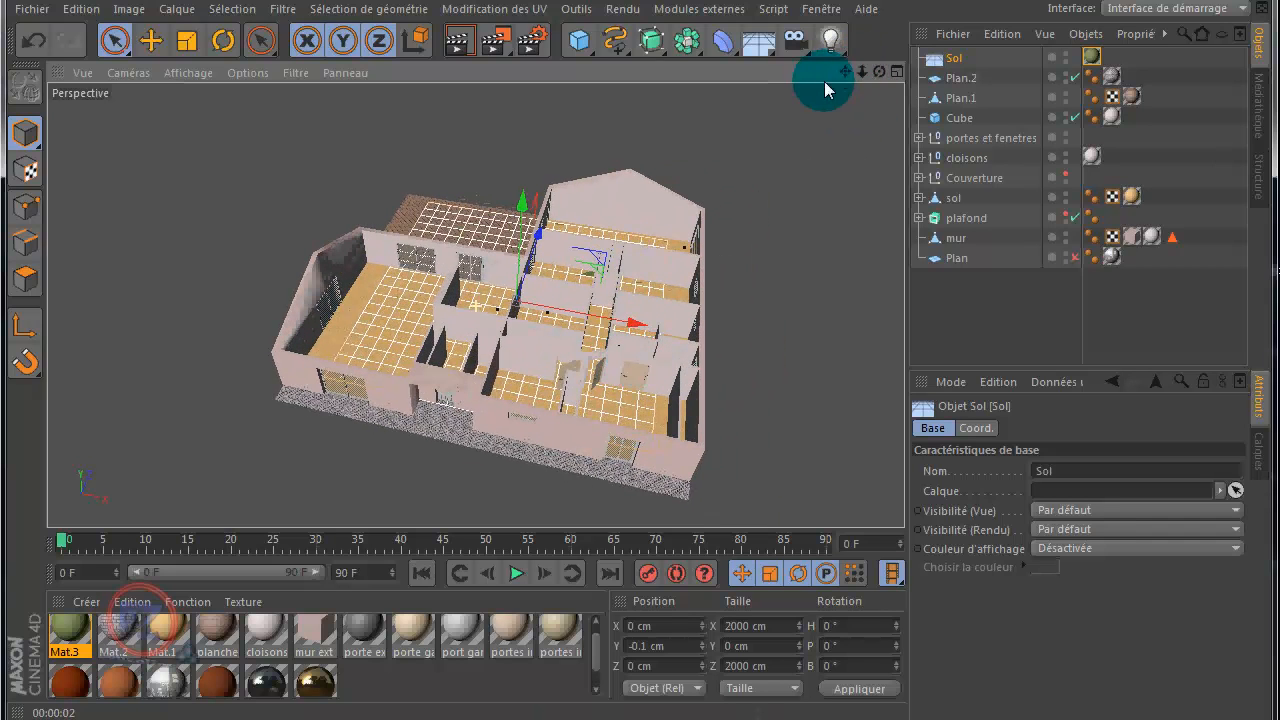
pyautogui.click(457, 43)
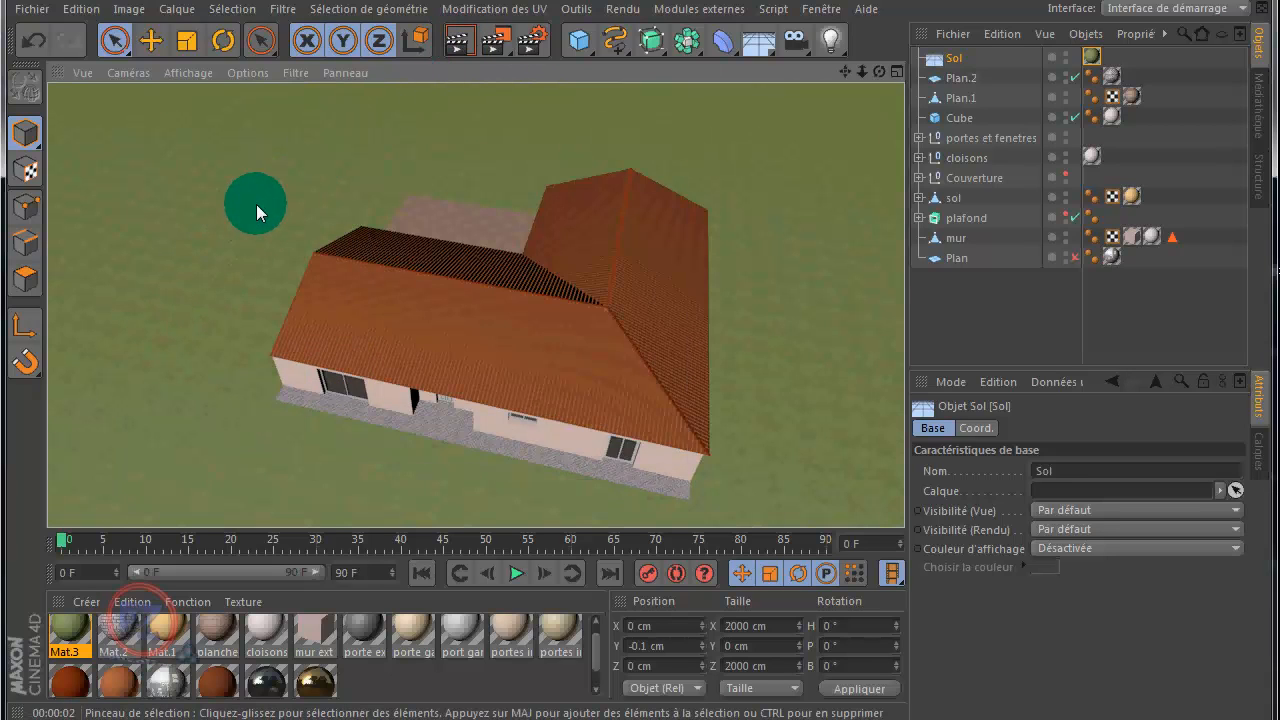
pyautogui.click(1091, 57)
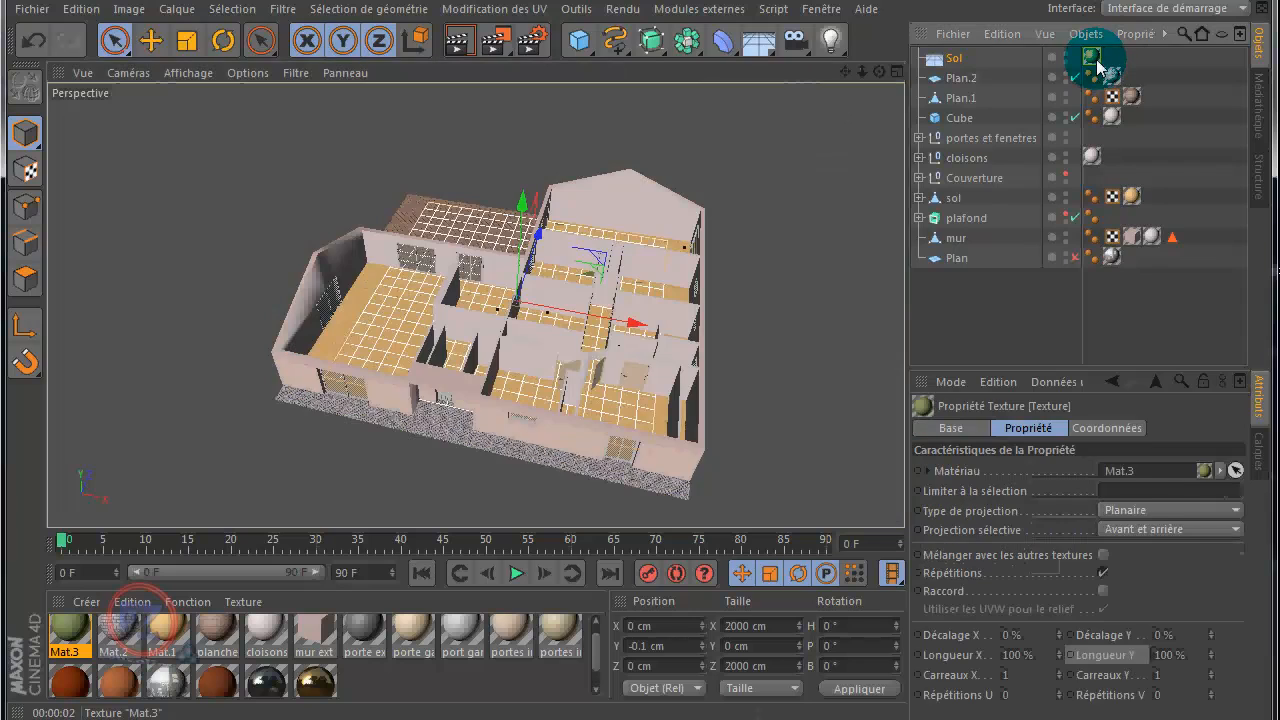
pyautogui.click(466, 42)
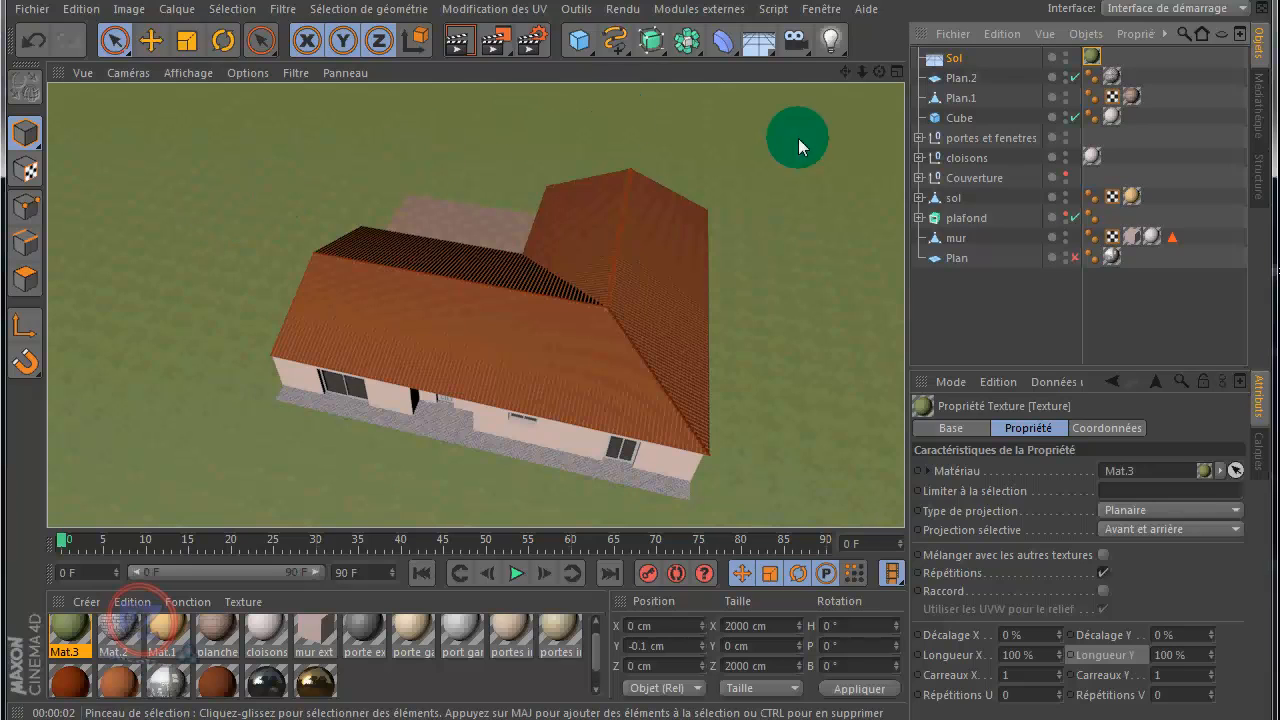
# Step: Move the Sol object along Z to about -886.5 cm so its displayed grid lies in front of the house
pyautogui.click(940, 58)
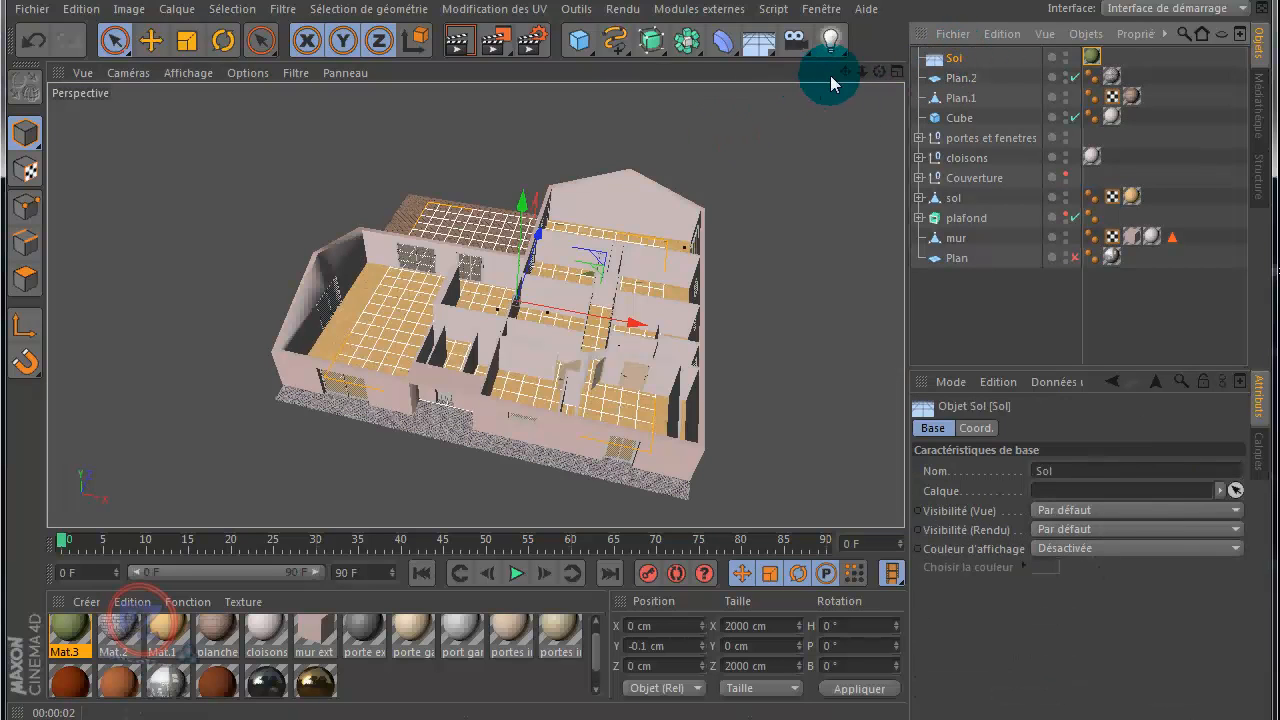
pyautogui.moveTo(843, 74); pyautogui.dragTo(647, 346)
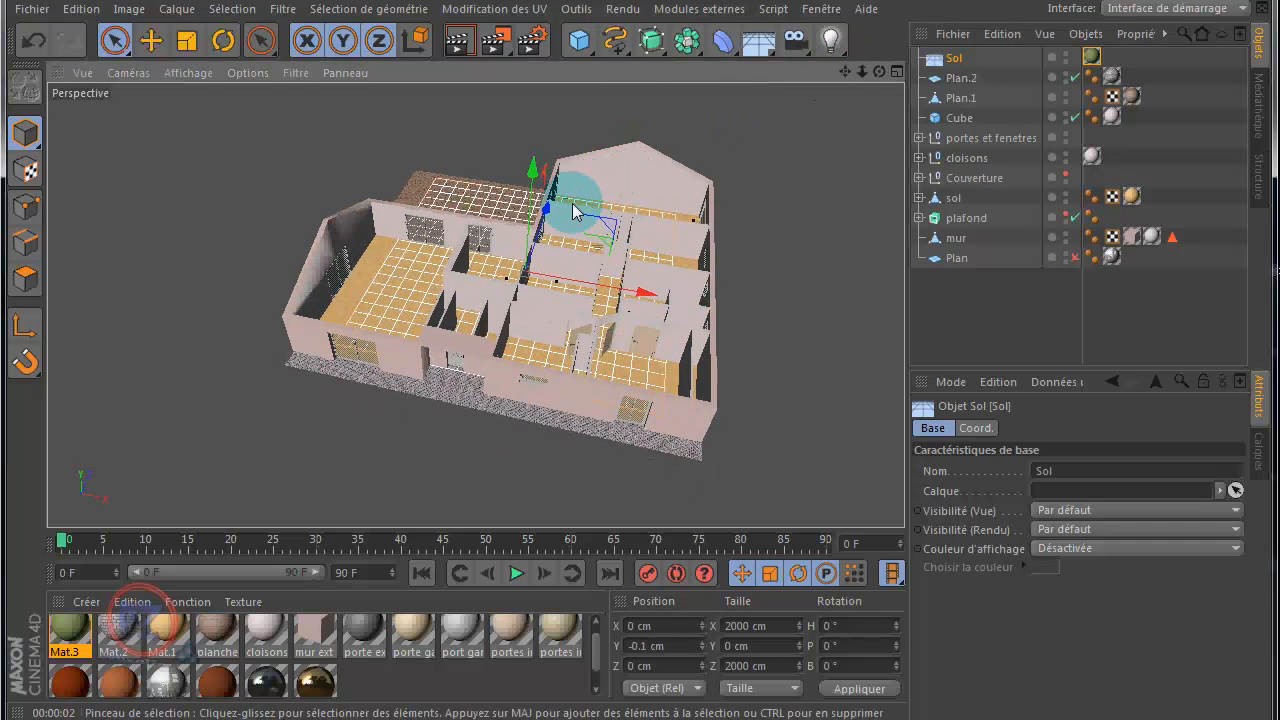
pyautogui.moveTo(549, 219); pyautogui.dragTo(517, 296)
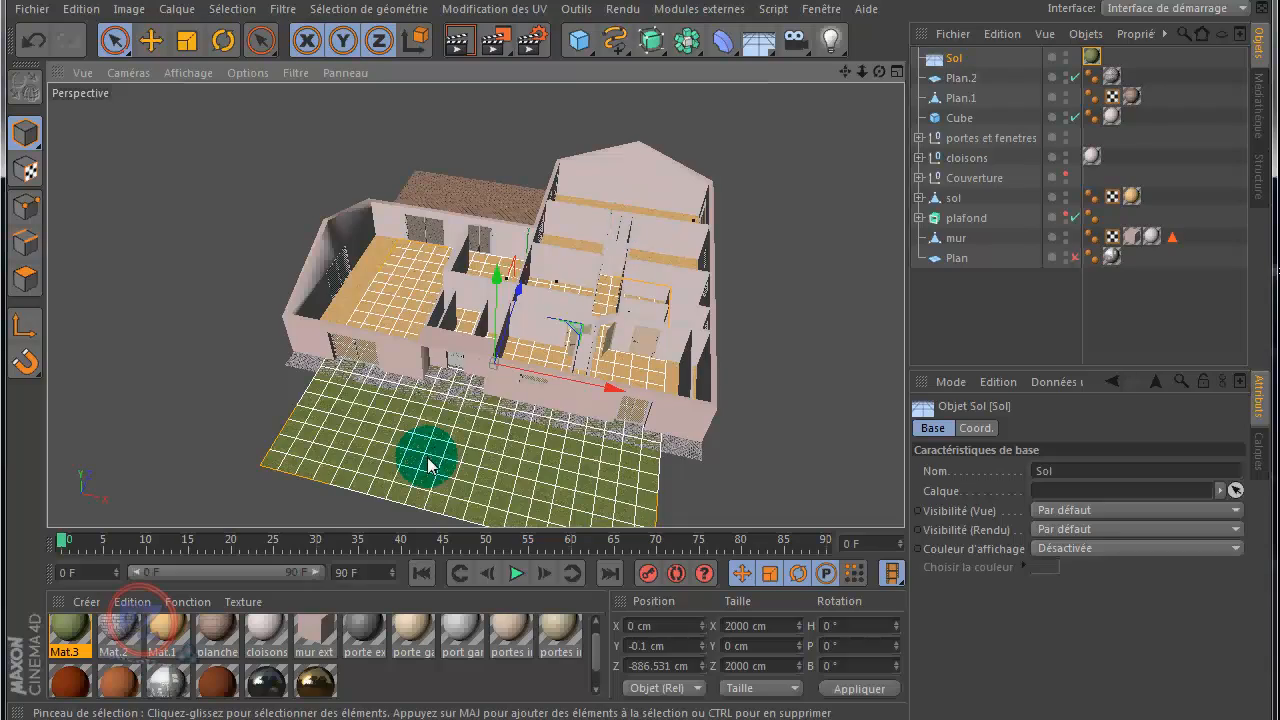
# Step: Scale up the grass texture on the Sol object uniformly in texture axis mode, until its projection grid spans much of the front facade
pyautogui.scroll(5, 423, 451)
pyautogui.scroll(2, 470, 430)
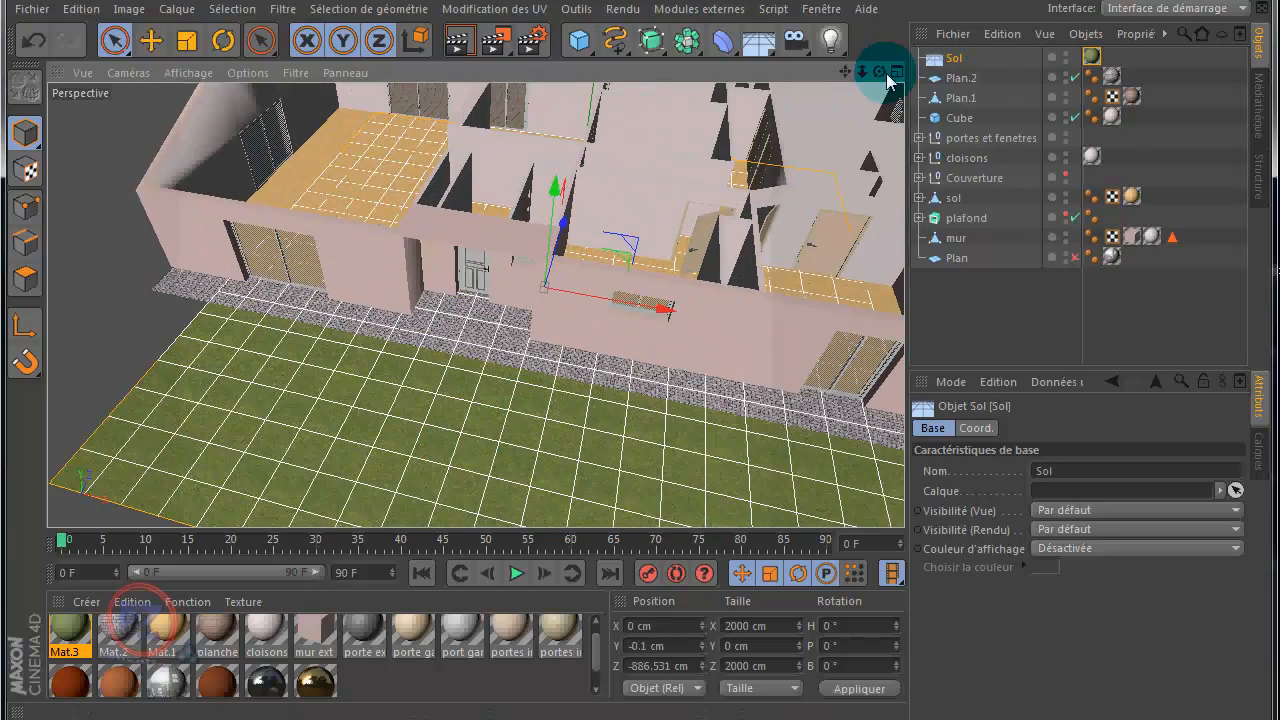
pyautogui.moveTo(846, 78)
pyautogui.mouseDown()
pyautogui.moveTo(643, 362)
pyautogui.moveTo(840, 80)
pyautogui.mouseUp()
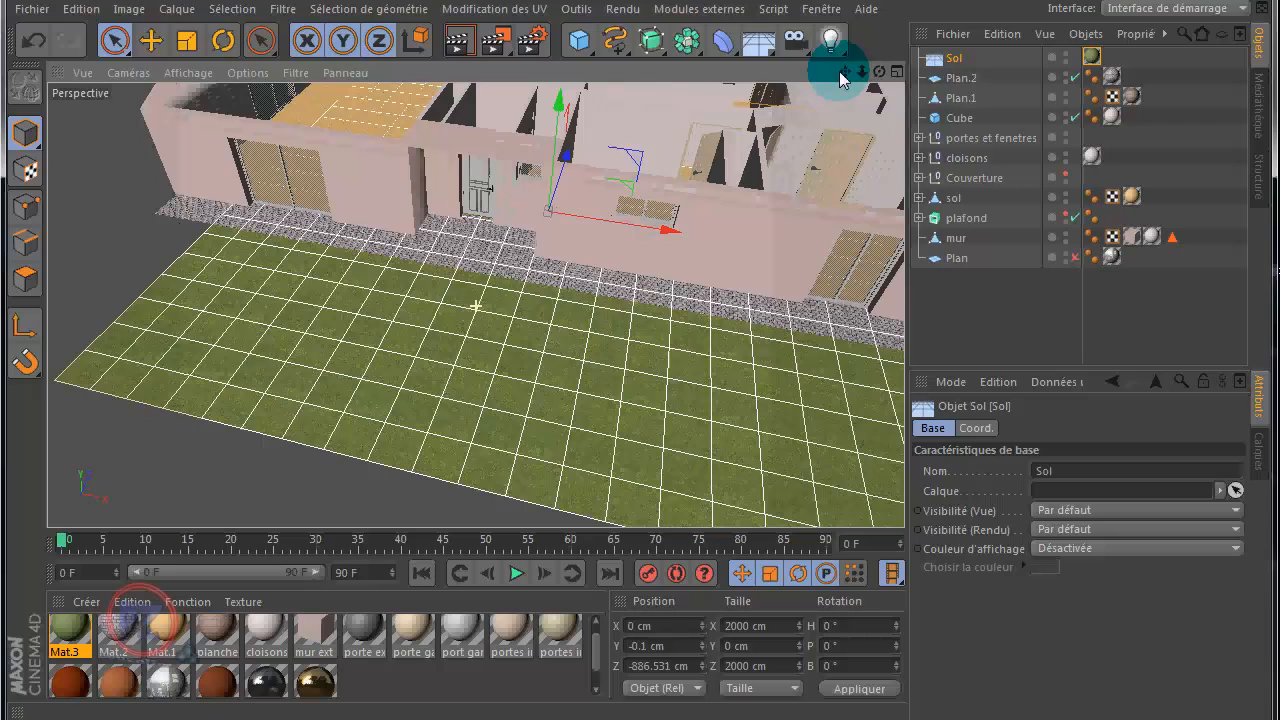
pyautogui.click(25, 170)
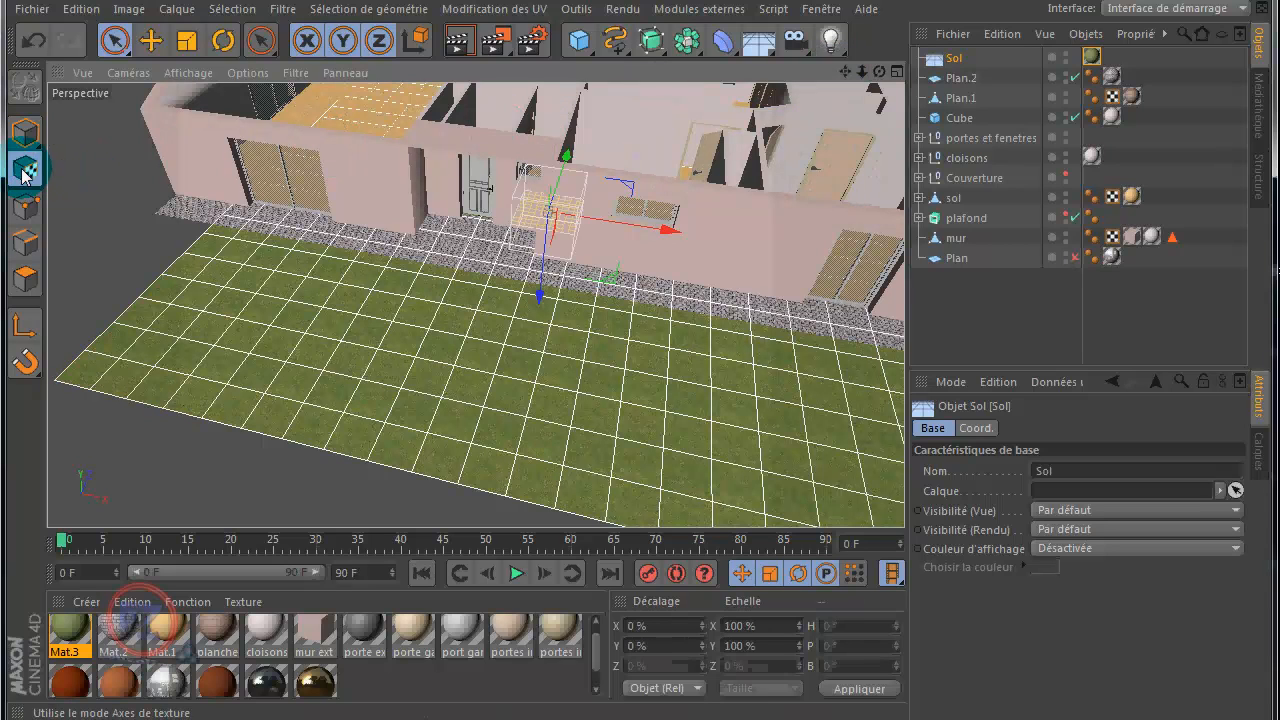
pyautogui.click(676, 185)
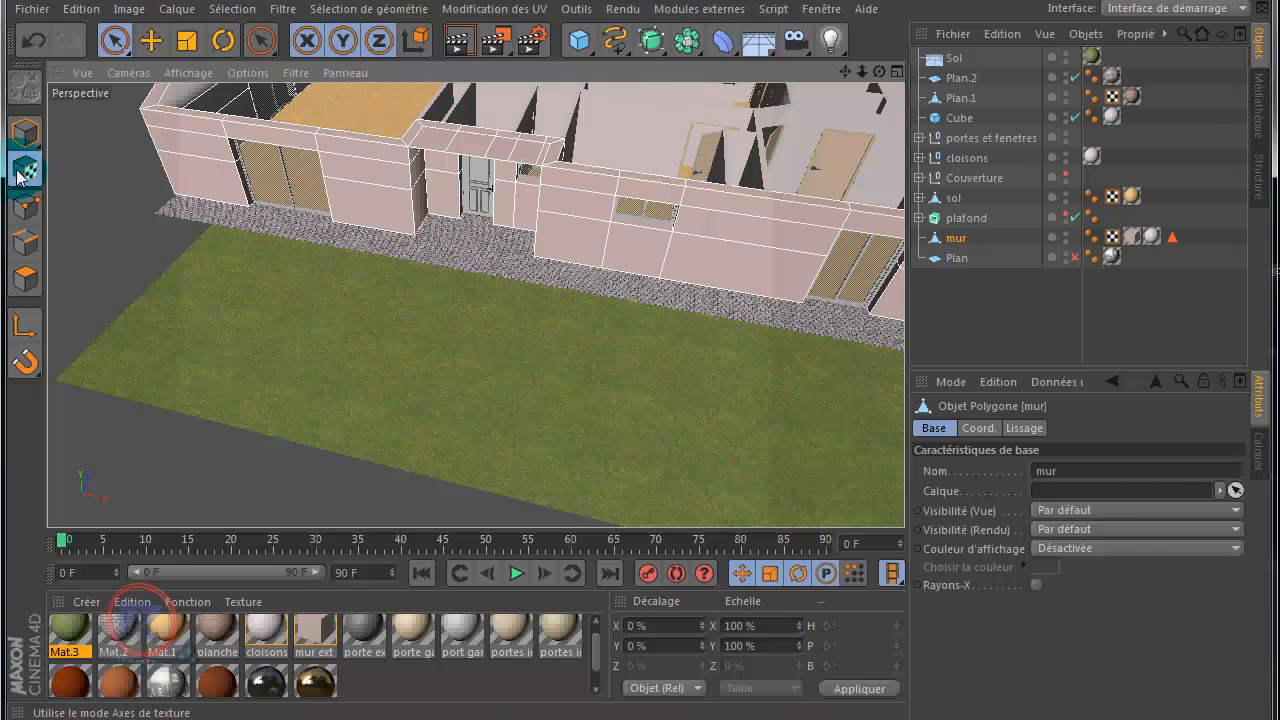
pyautogui.click(480, 309)
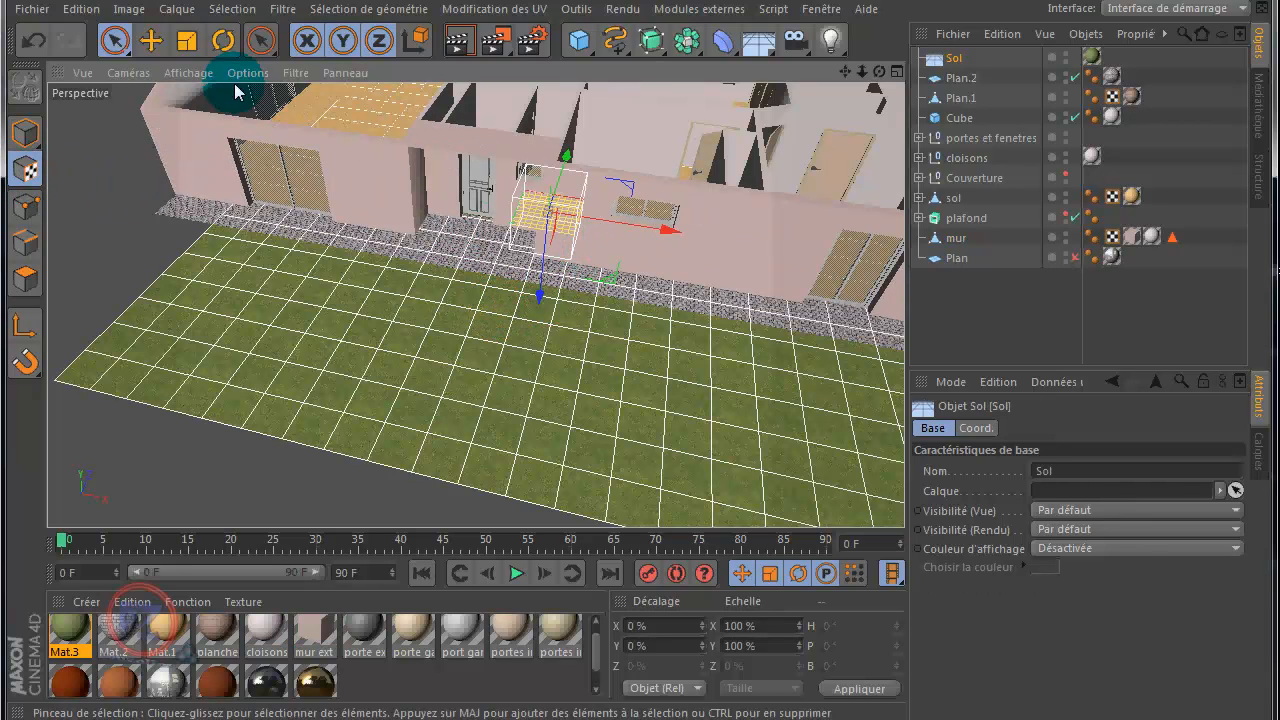
pyautogui.click(186, 40)
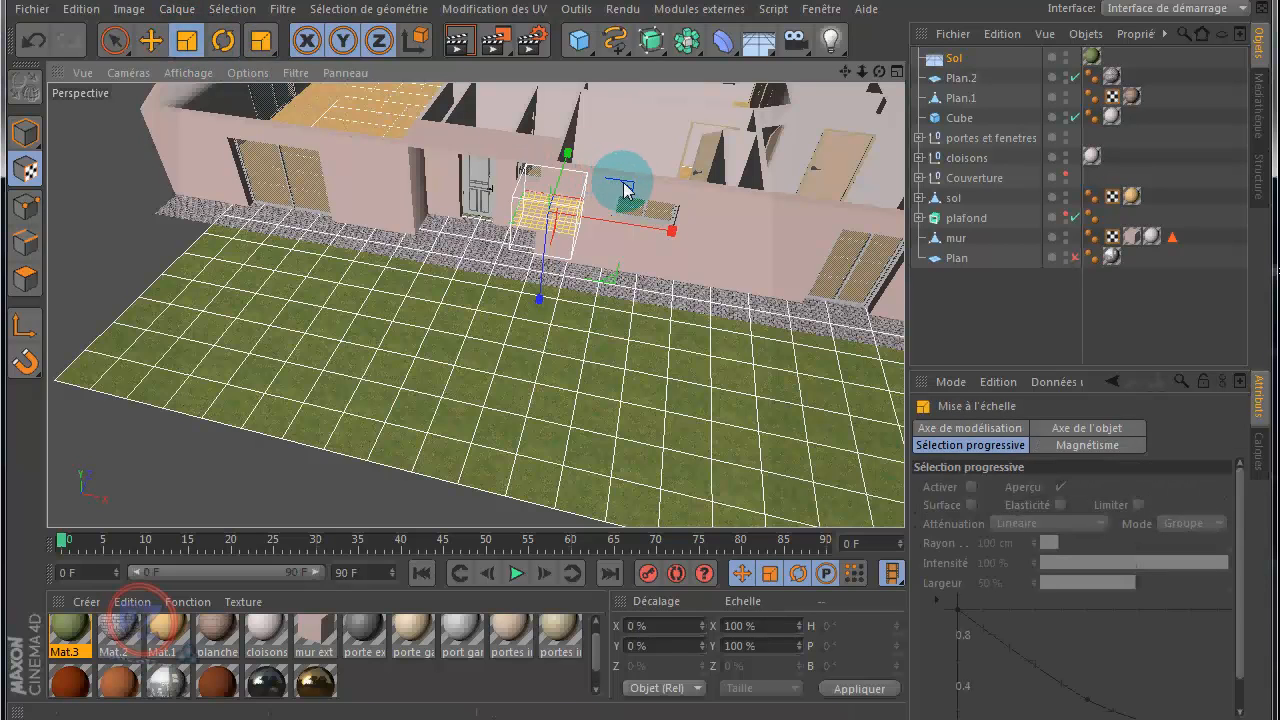
pyautogui.moveTo(677, 180); pyautogui.dragTo(754, 183)
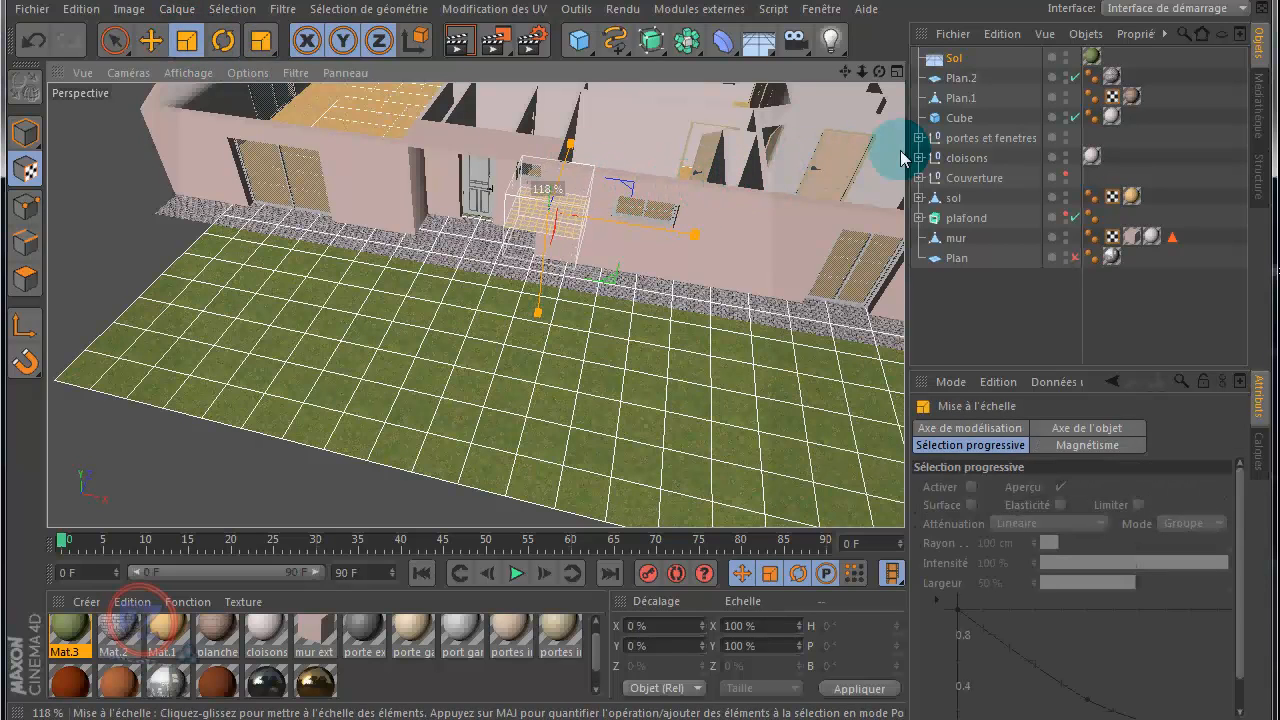
pyautogui.moveTo(628, 358)
pyautogui.mouseDown()
pyautogui.moveTo(742, 350)
pyautogui.moveTo(640, 361)
pyautogui.mouseUp()
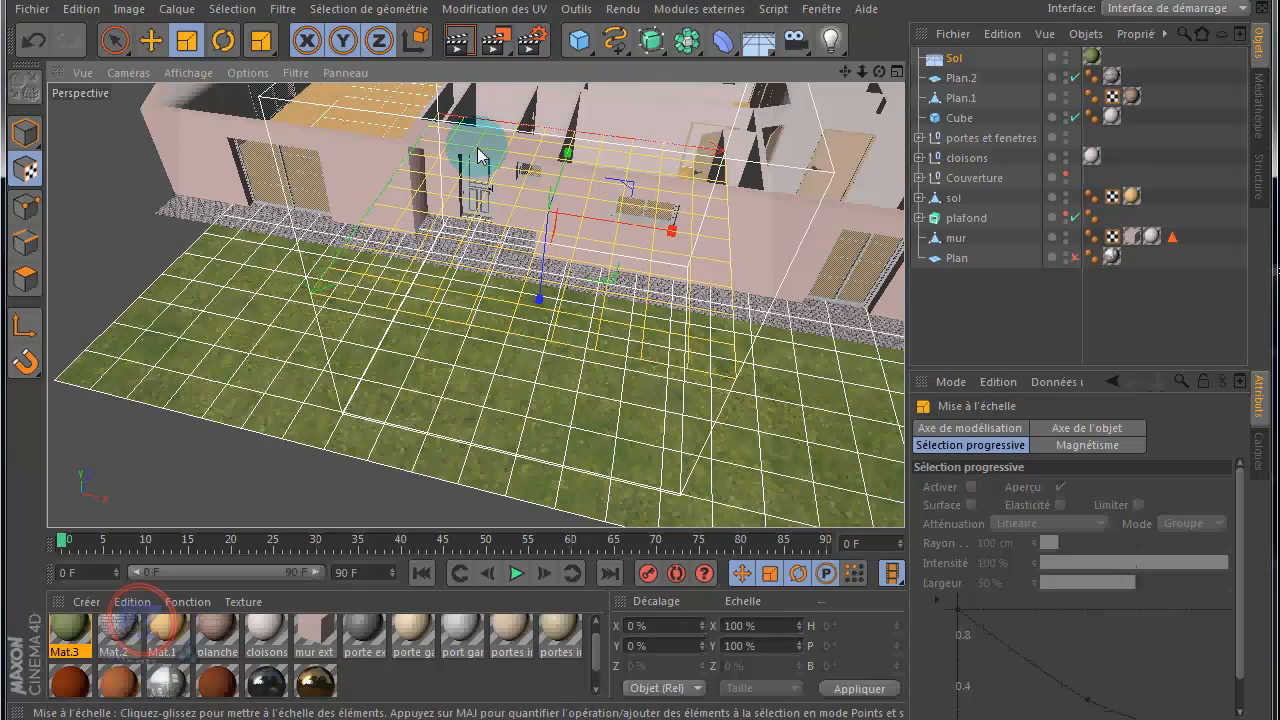
# Step: Render the whole house from above the front to check the enlarged grass texture around it
pyautogui.scroll(-5, 485, 165)
pyautogui.moveTo(848, 73); pyautogui.dragTo(641, 363)
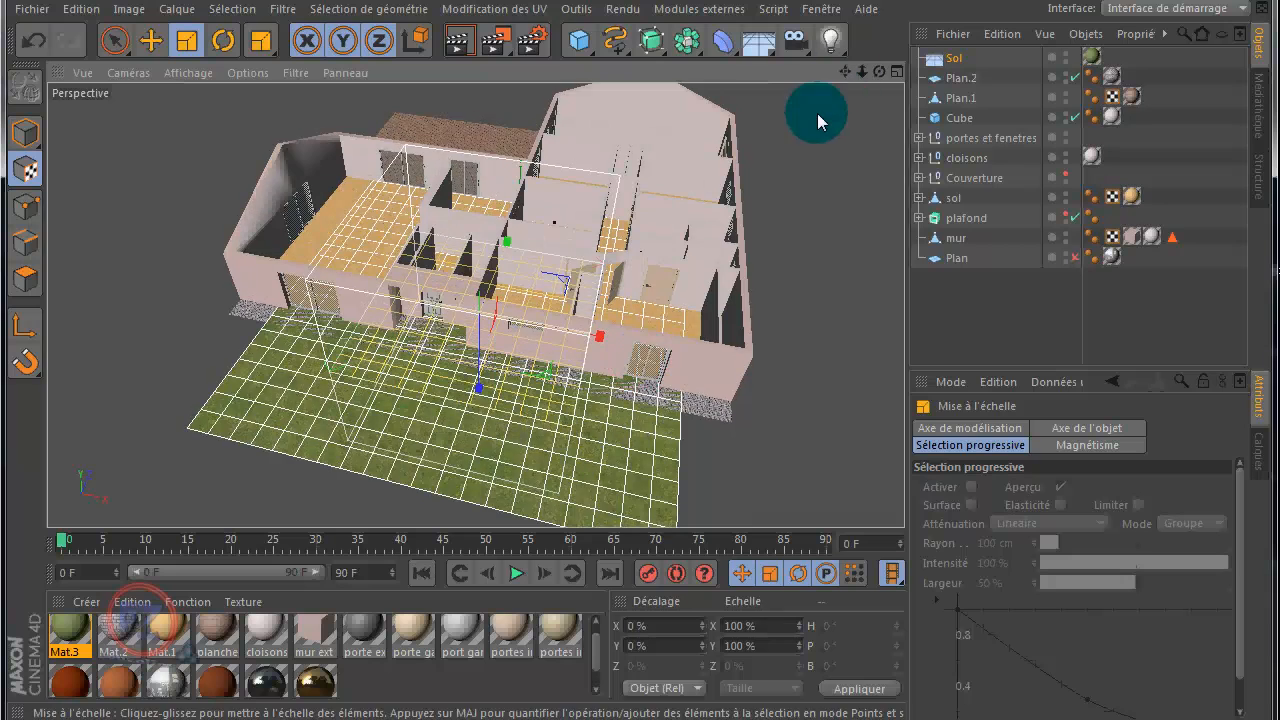
pyautogui.scroll(-2, 814, 129)
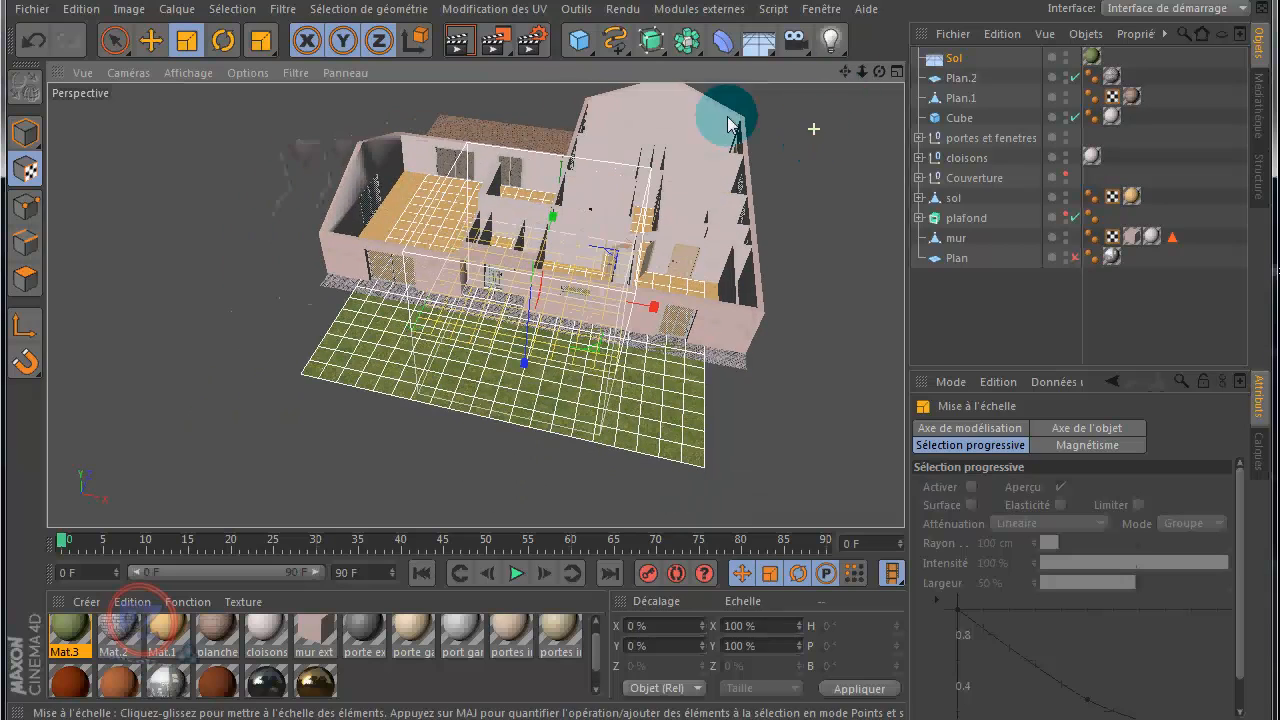
pyautogui.click(457, 41)
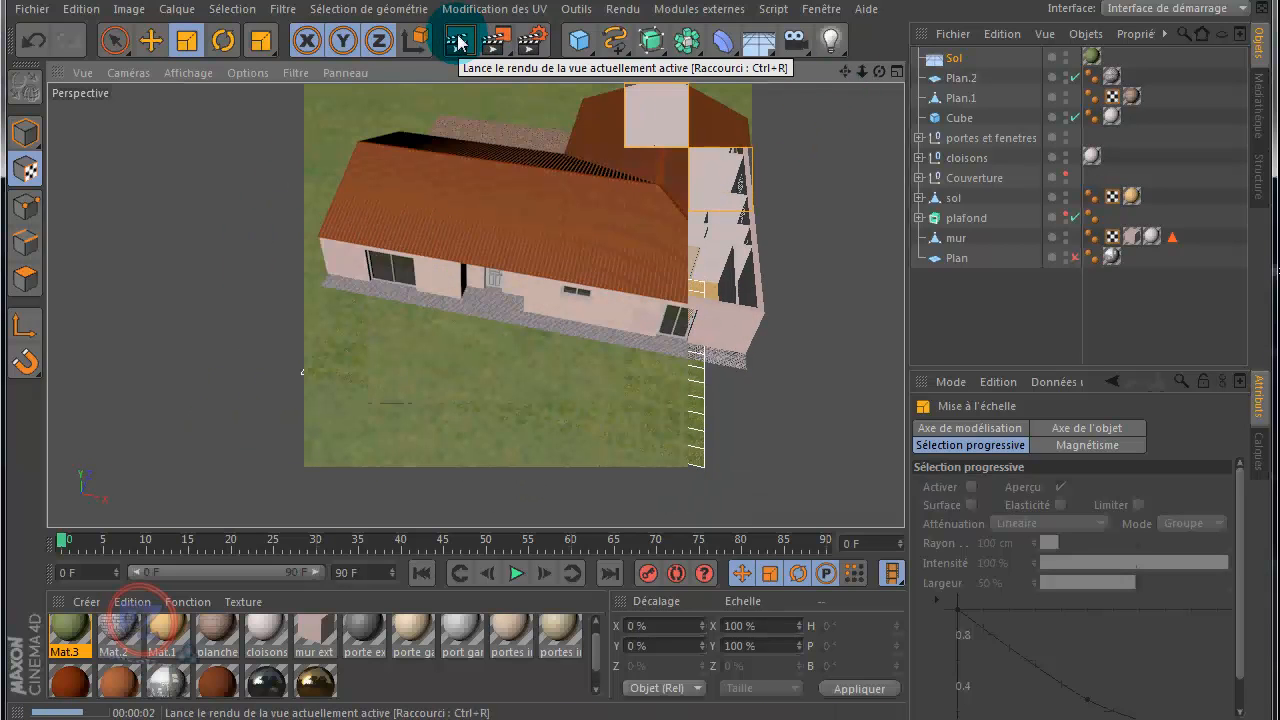
pyautogui.click(337, 416)
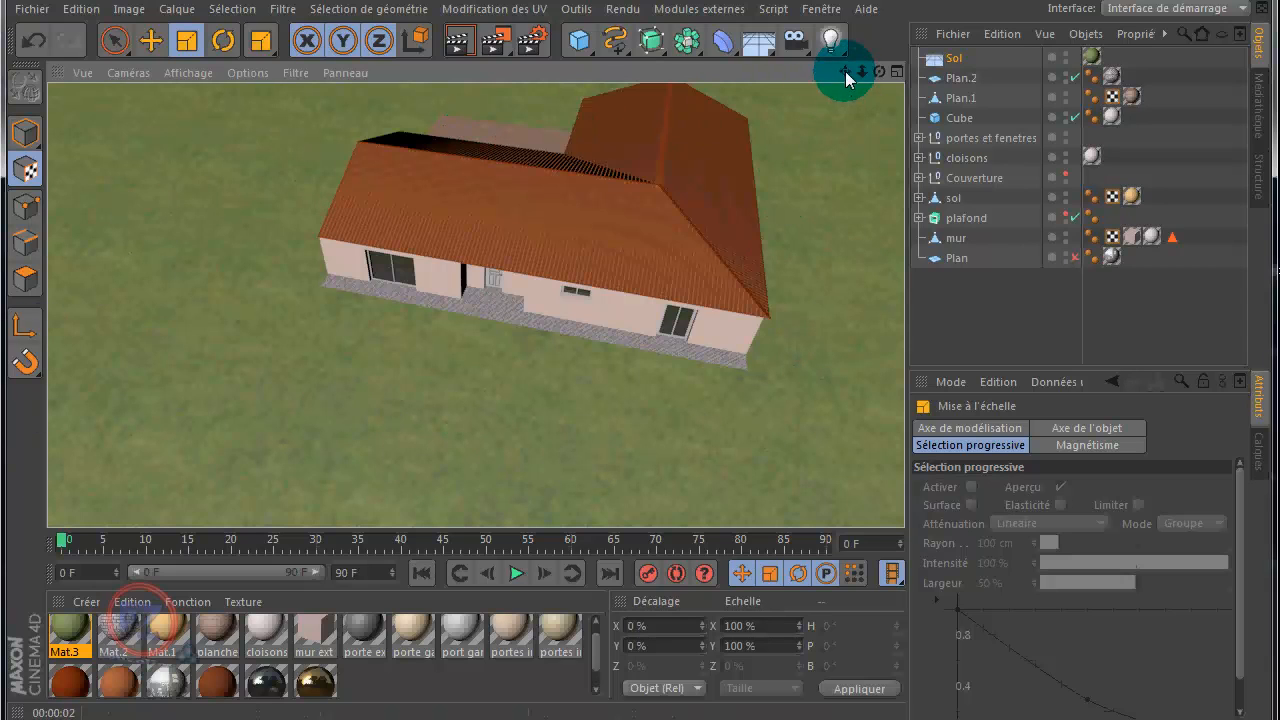
# Step: Render the recentred house, render it again from farther away to compare the lawn's texture, and lower the viewing angle
pyautogui.moveTo(845, 72); pyautogui.dragTo(833, 101)
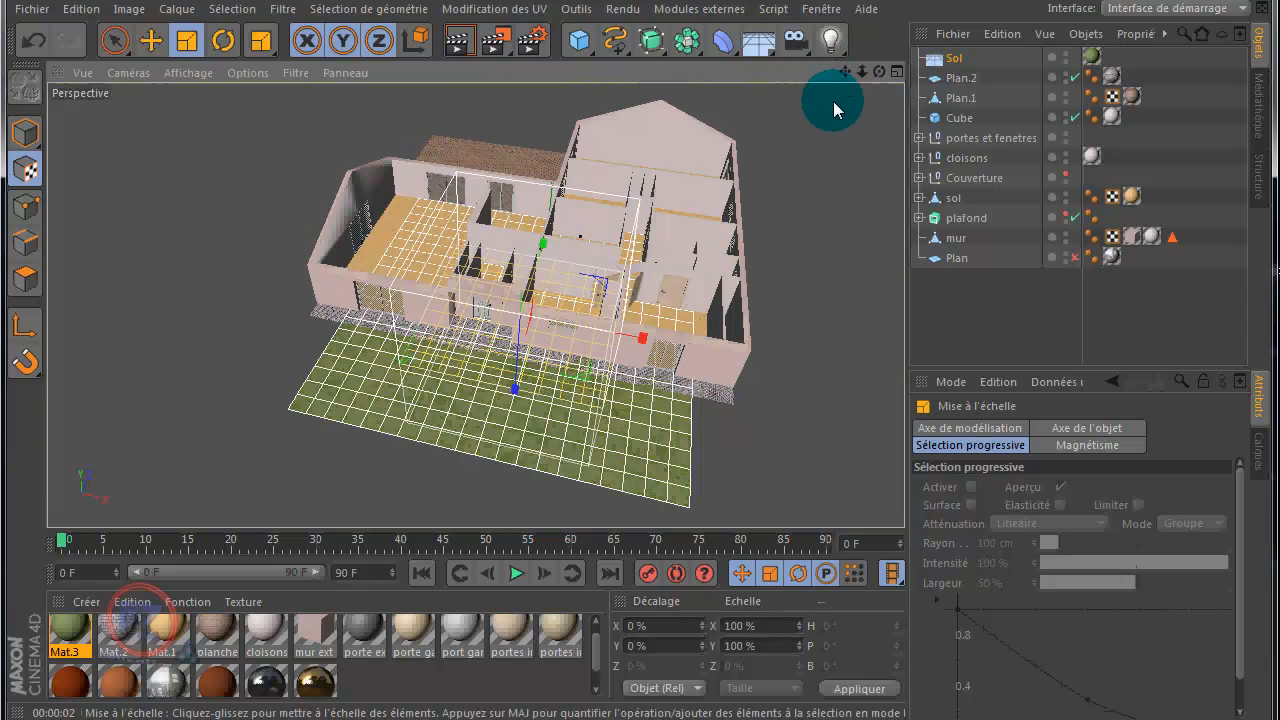
pyautogui.click(458, 47)
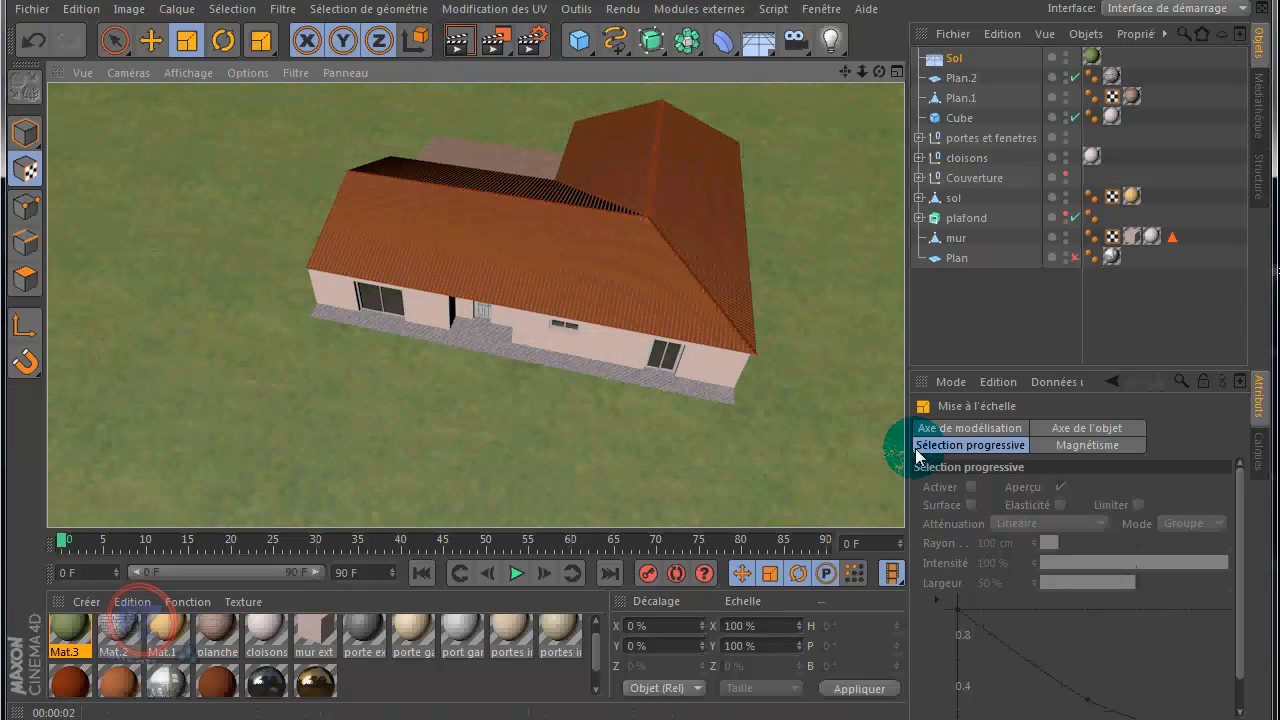
pyautogui.click(845, 353)
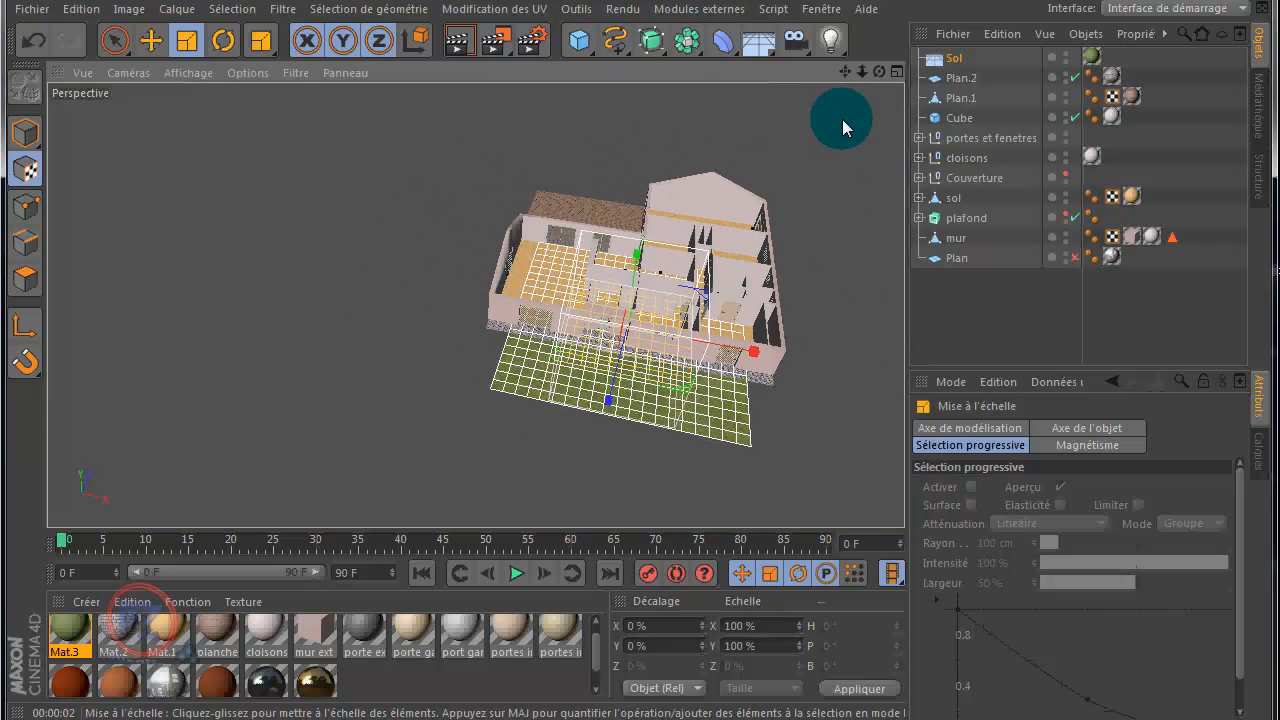
pyautogui.moveTo(845, 72); pyautogui.dragTo(611, 358)
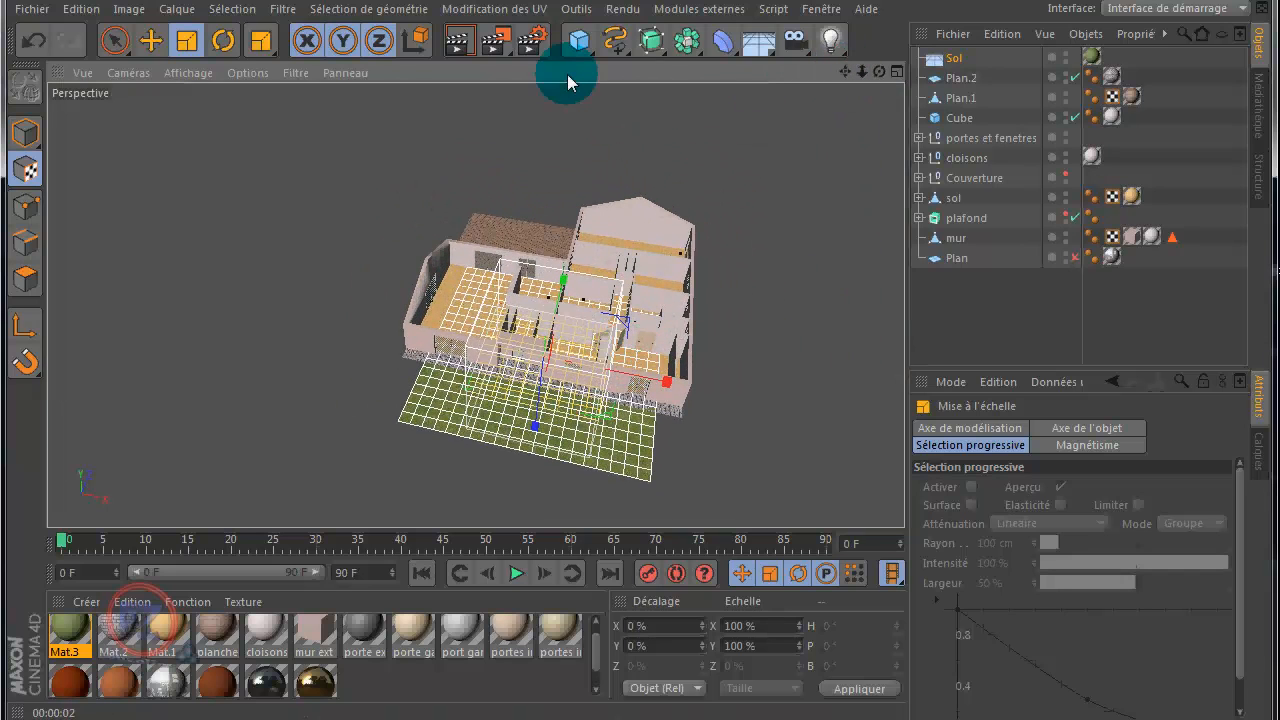
pyautogui.click(460, 46)
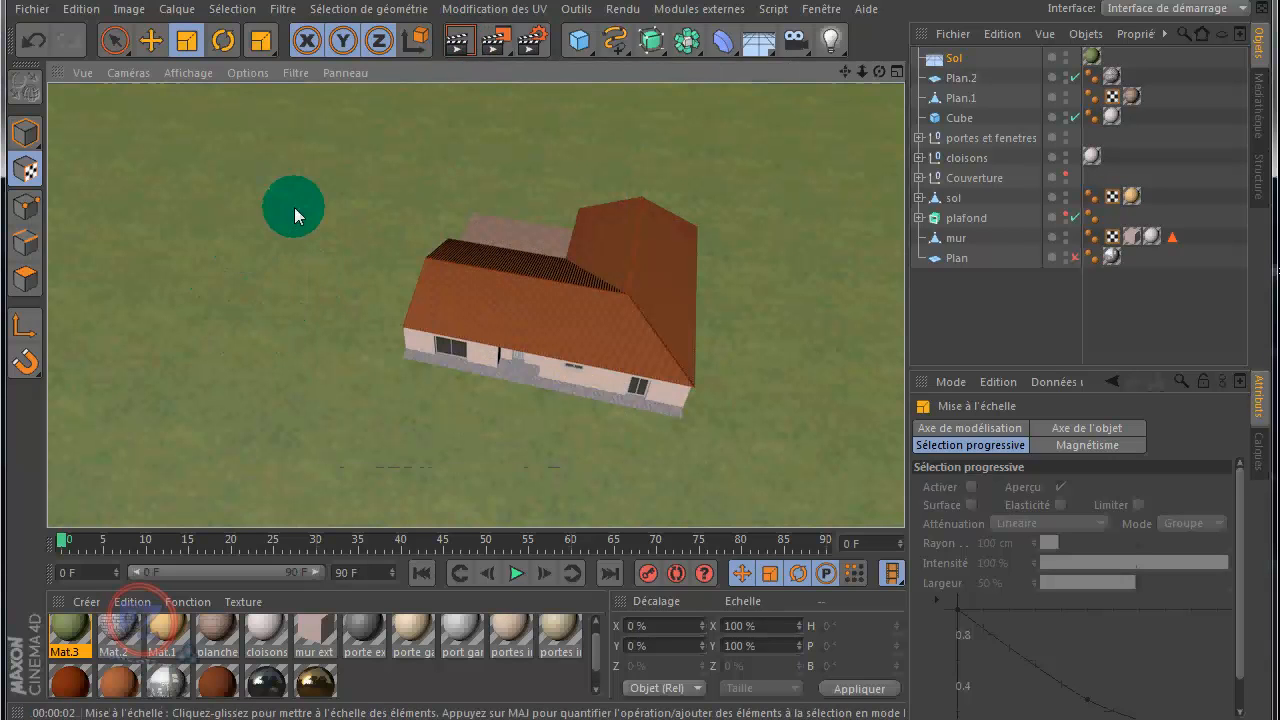
pyautogui.moveTo(879, 72); pyautogui.dragTo(648, 362)
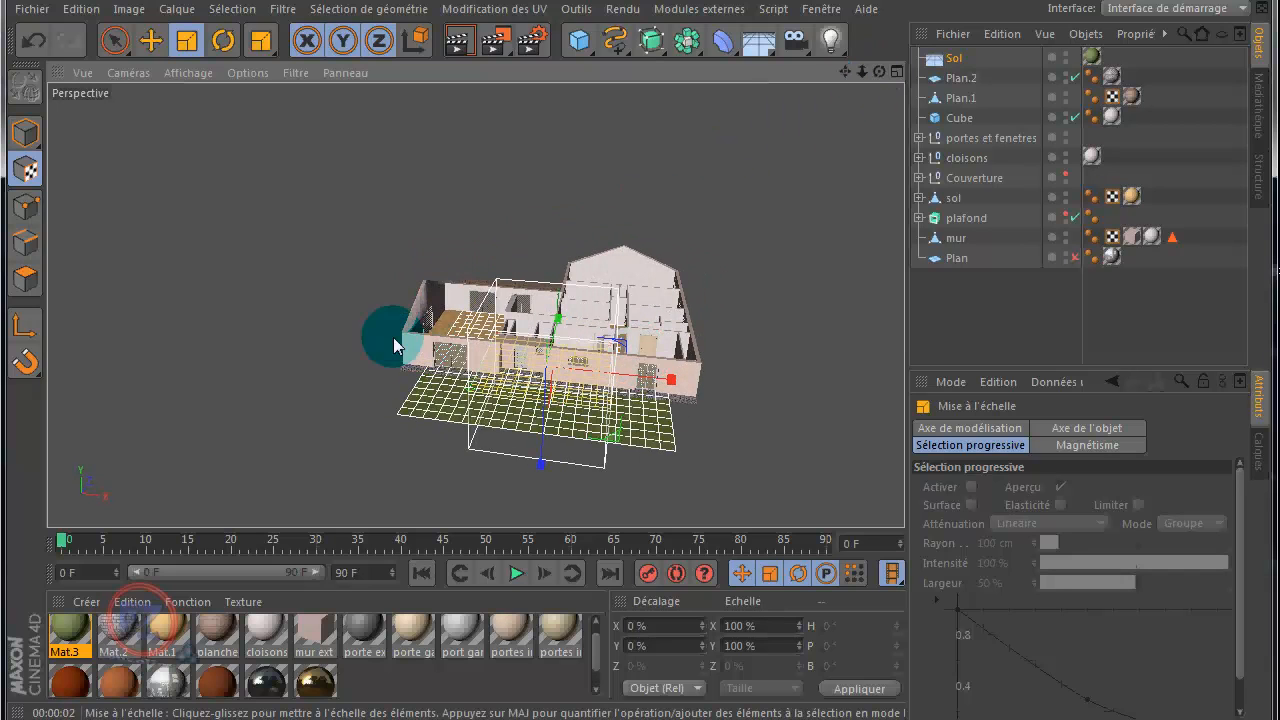